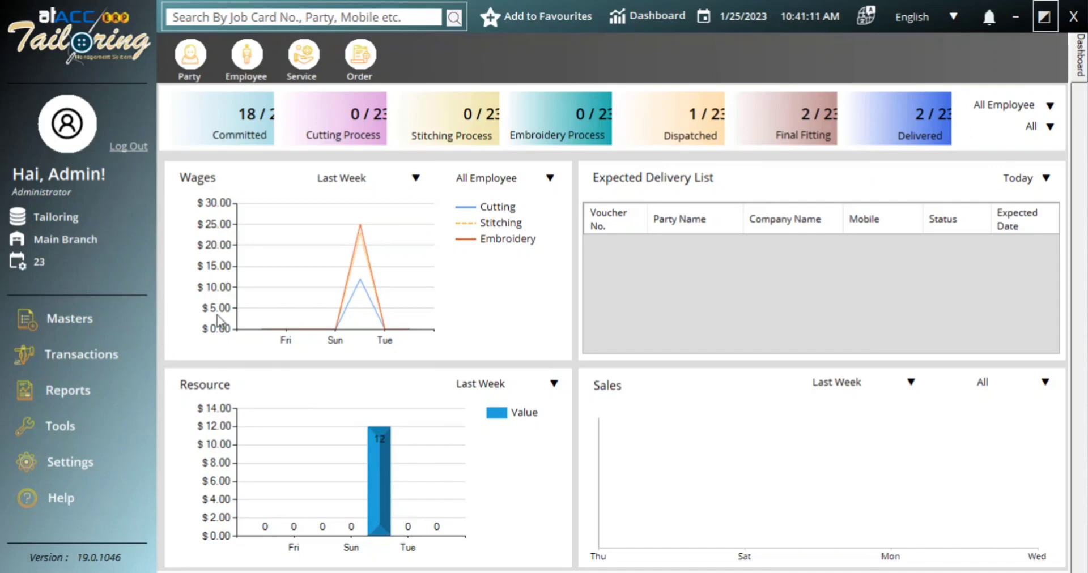
Open the Party master and look through its shipping, transaction, other and contact details sections
left_click(96, 319)
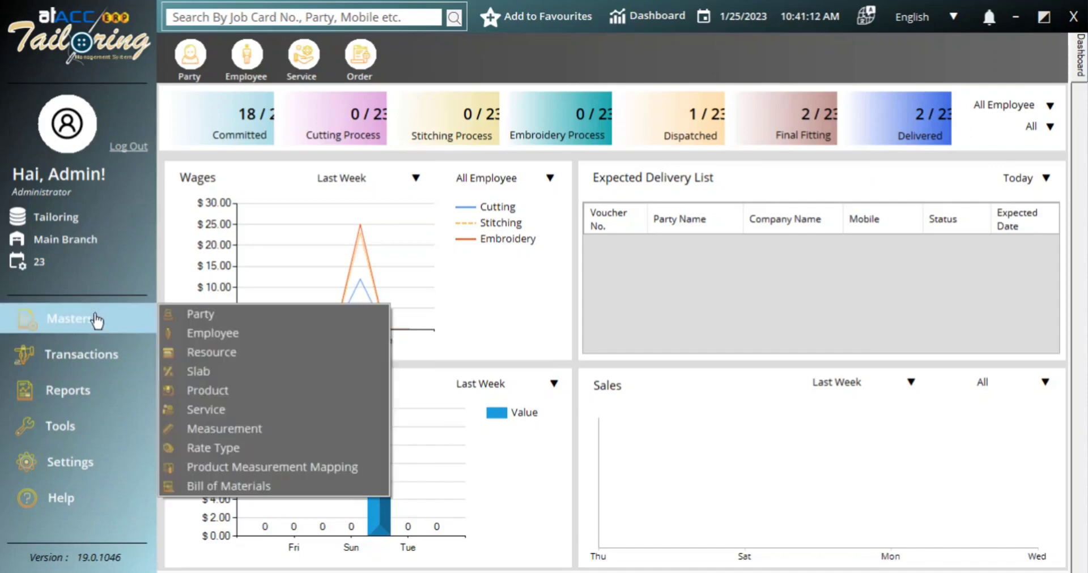
left_click(243, 314)
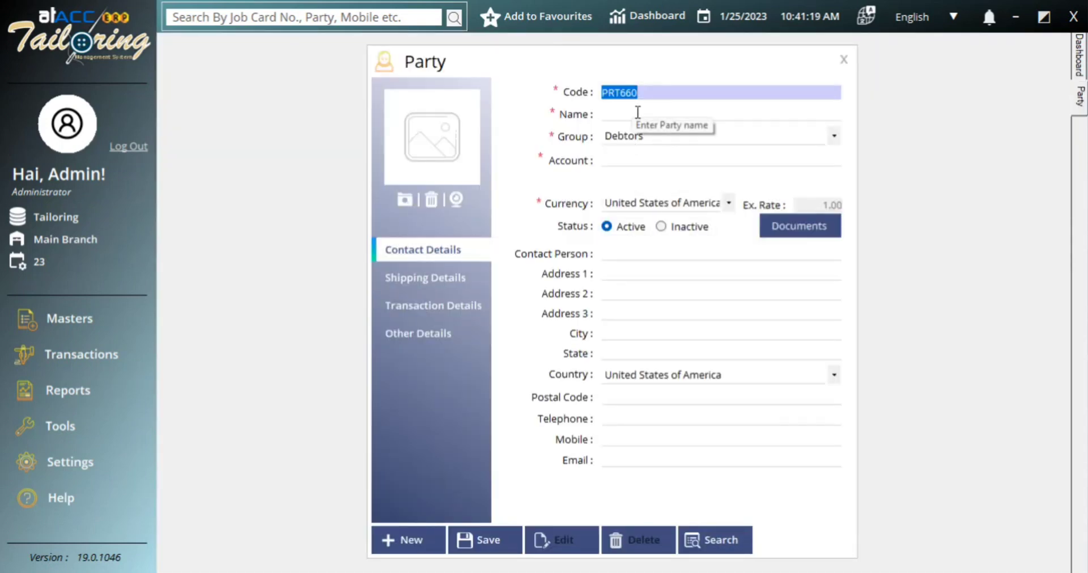
left_click(605, 118)
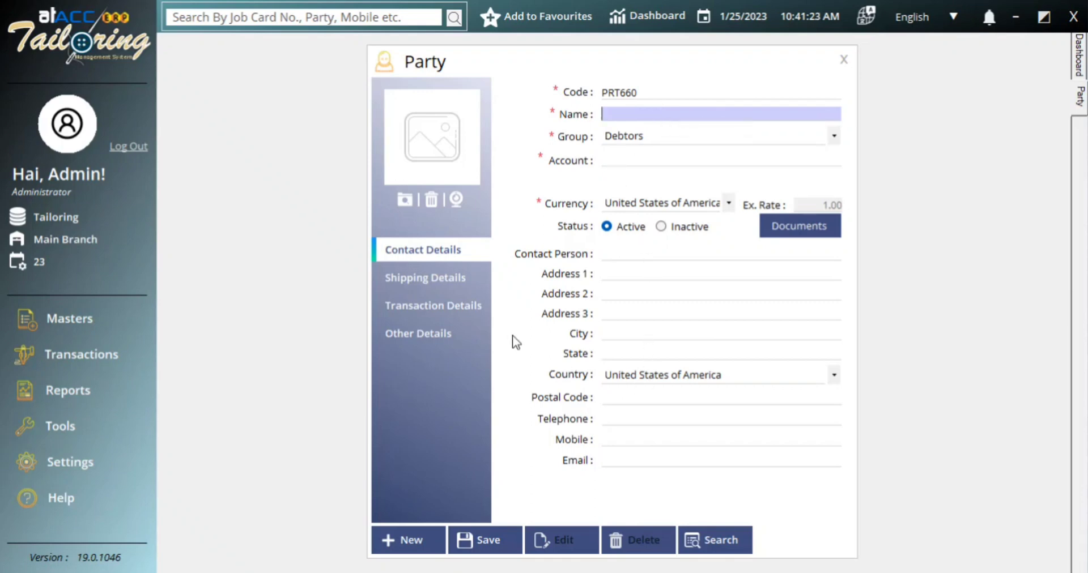
left_click(425, 279)
left_click(460, 307)
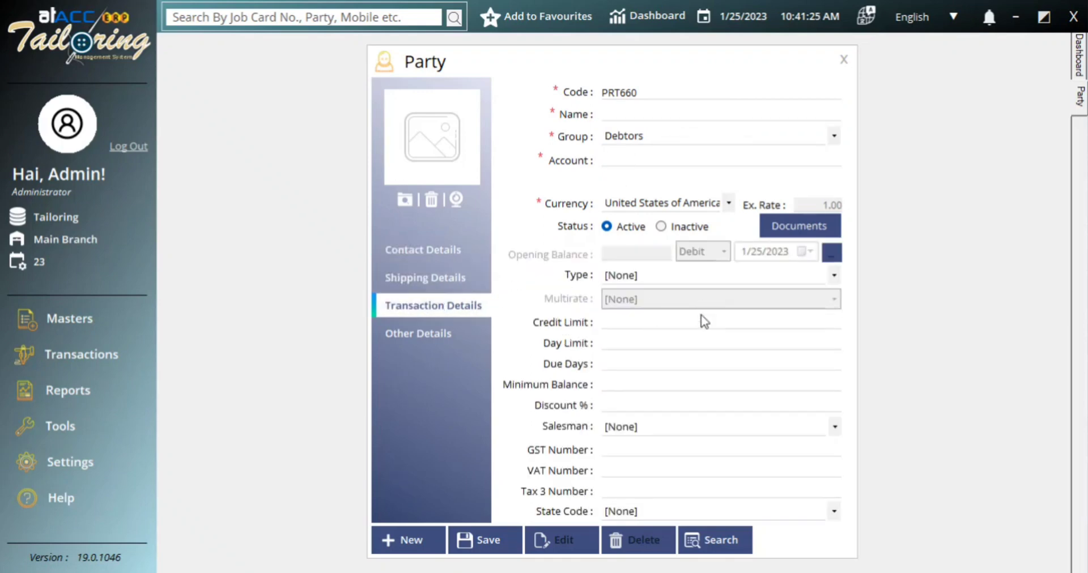
left_click(662, 469)
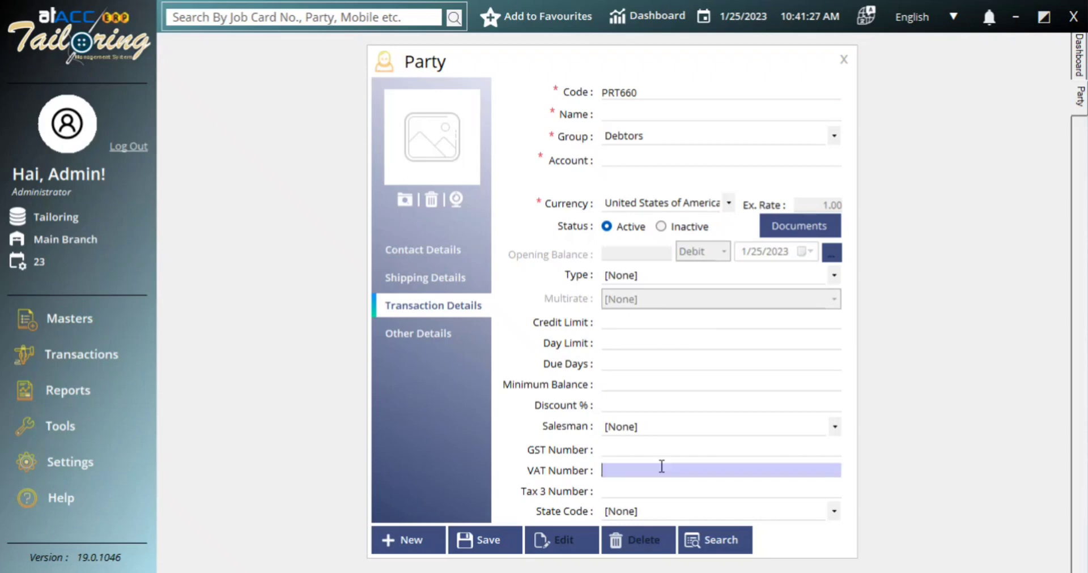
left_click(420, 338)
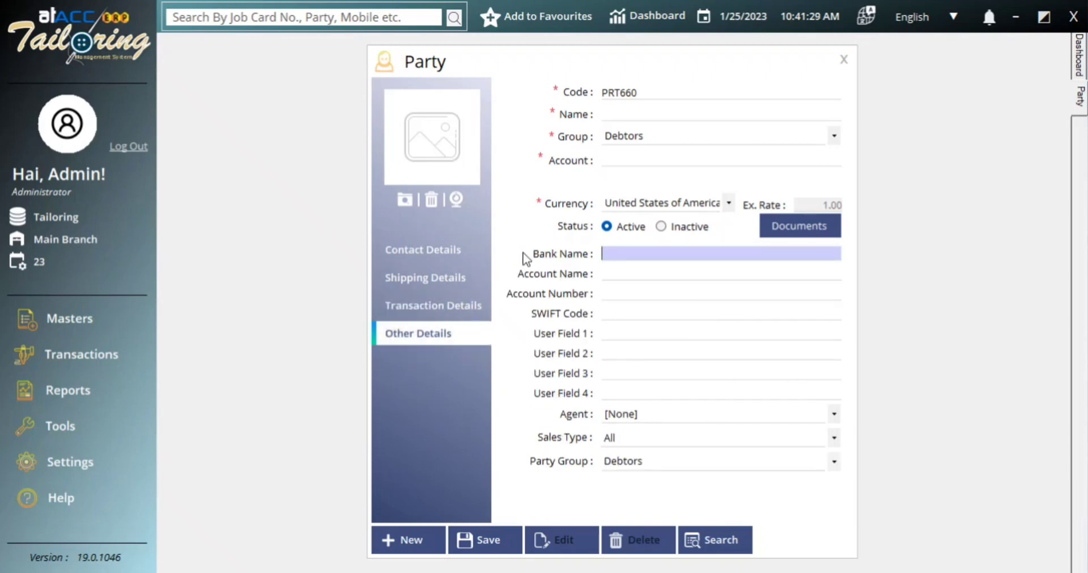
left_click(418, 248)
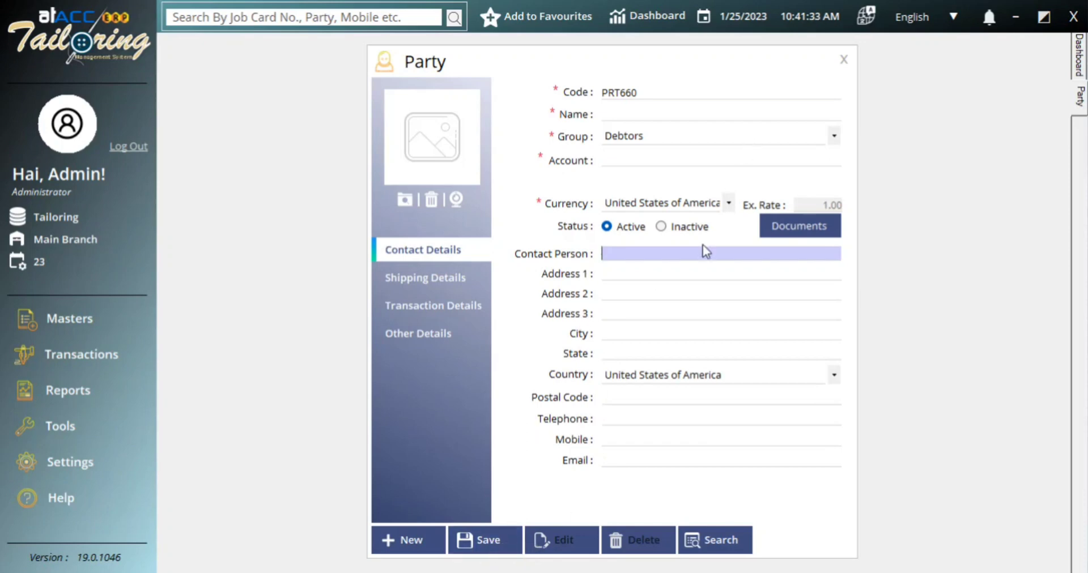
Browse the list of existing party records, then close the list and the Party form
left_click(687, 543)
scroll(647, 246, "down", 10)
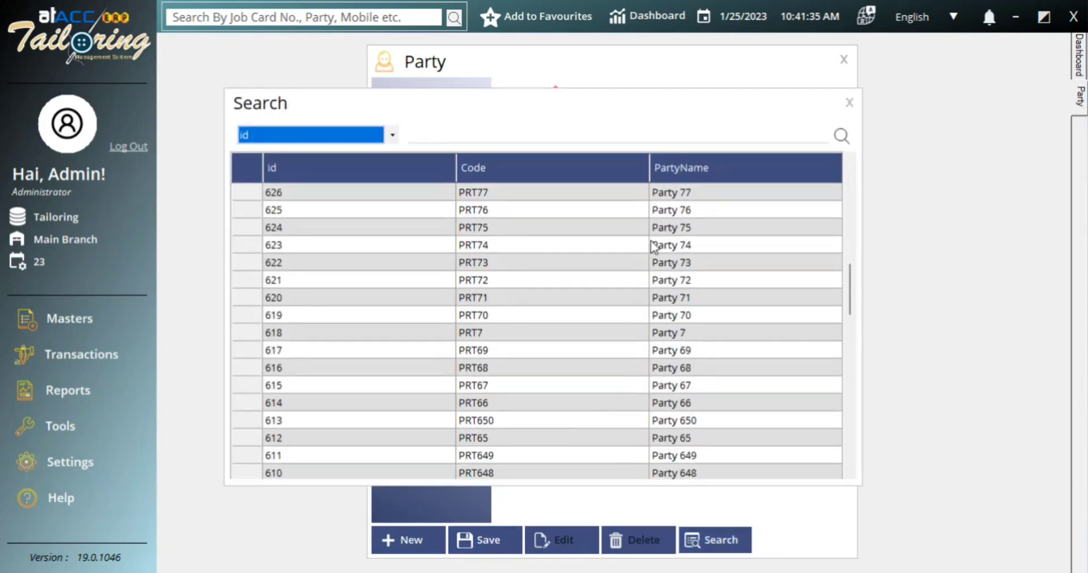
left_click_drag(848, 289, 861, 128)
left_click(849, 103)
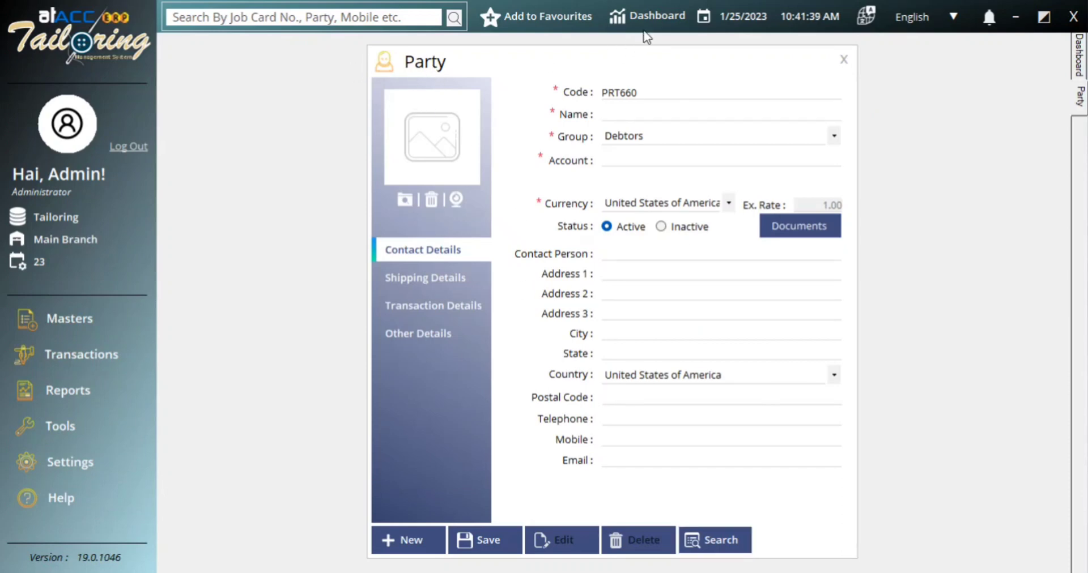
left_click(843, 59)
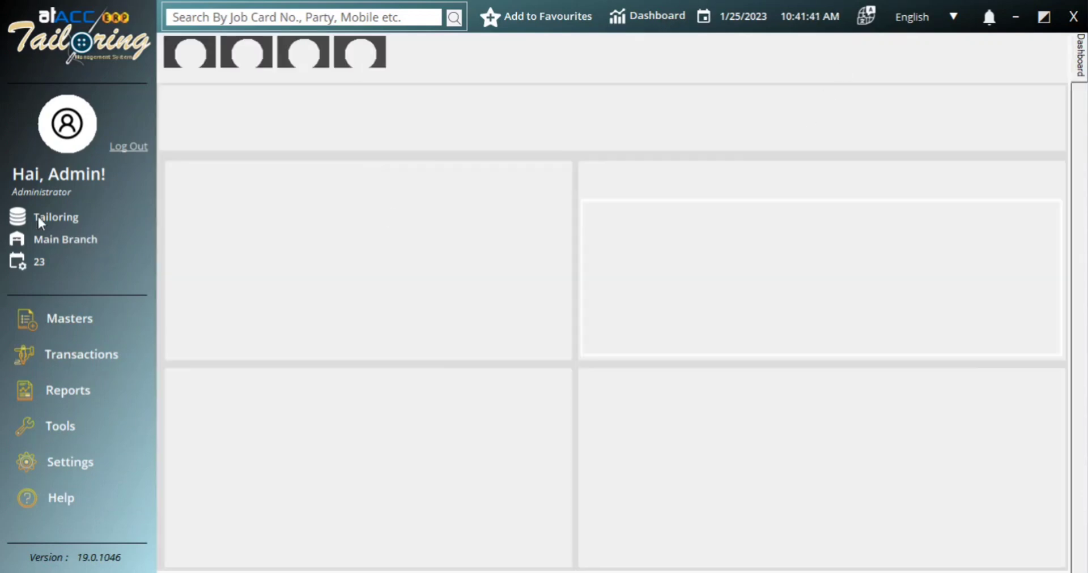
Open the Employee master and choose Stitching Person as the employee type of the new record
left_click(99, 316)
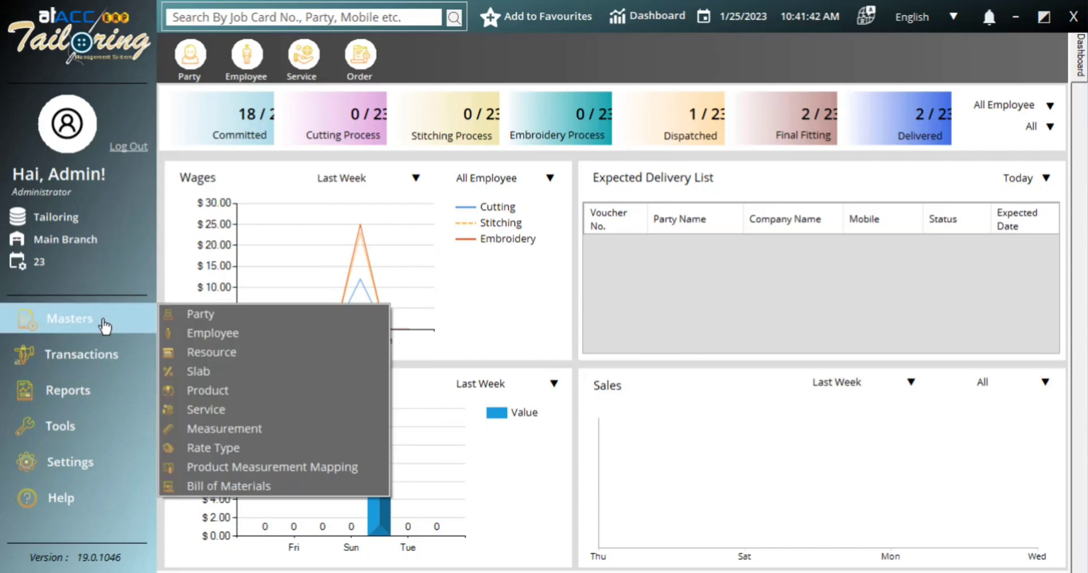
left_click(317, 339)
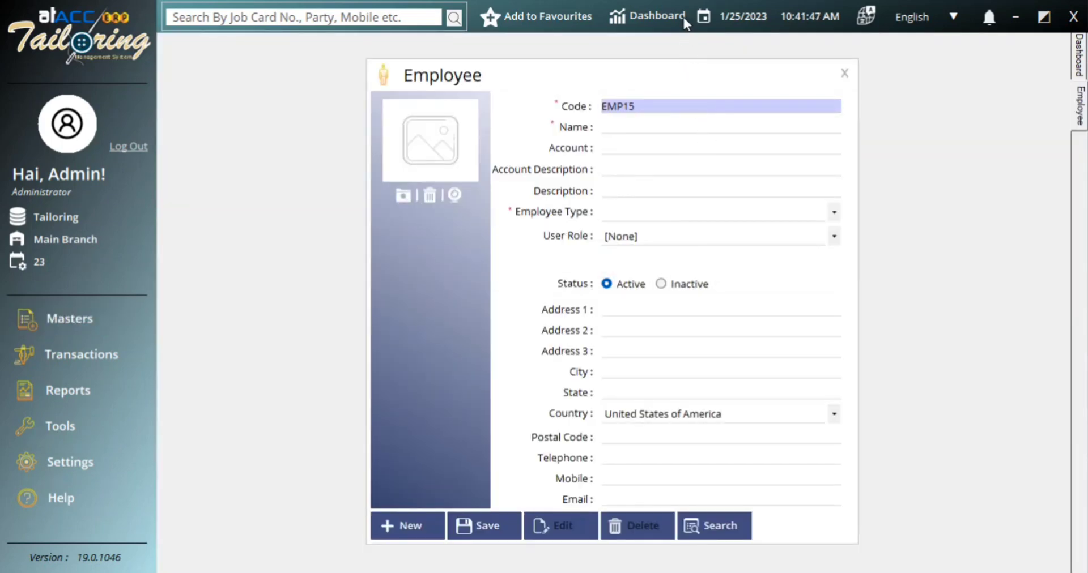
left_click(642, 130)
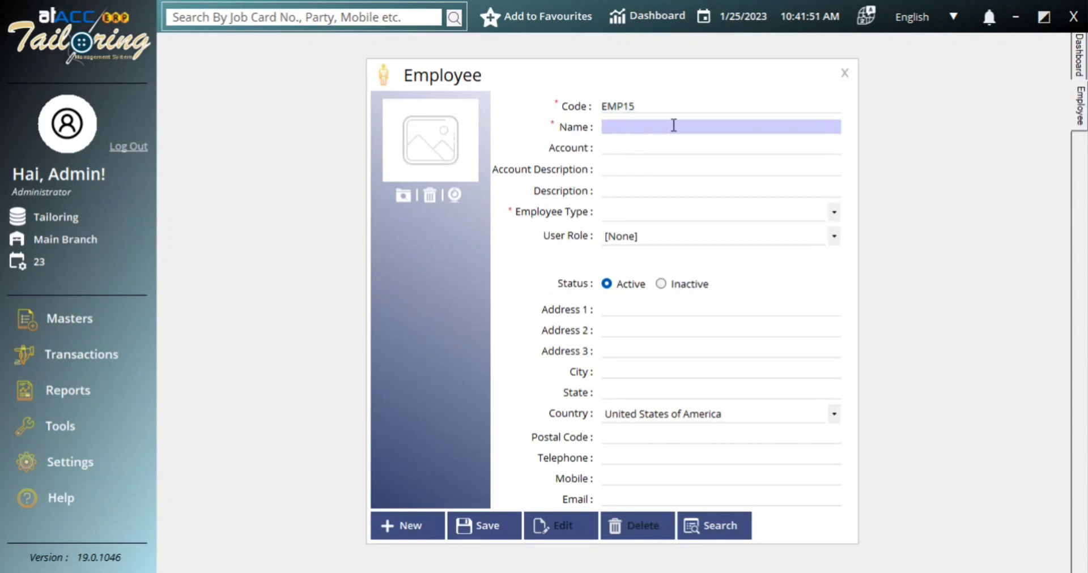
left_click(607, 210)
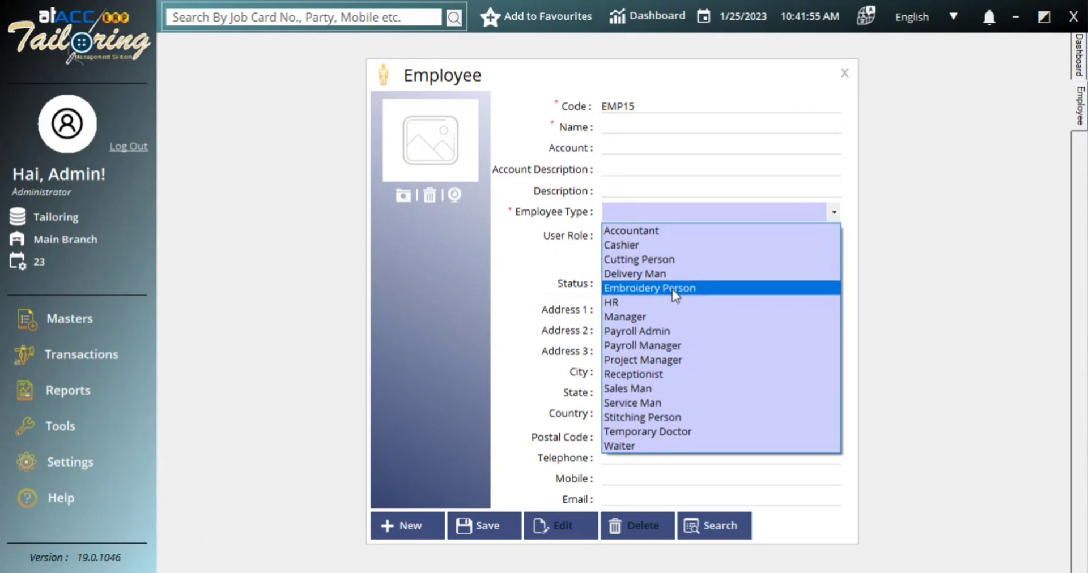
left_click(680, 420)
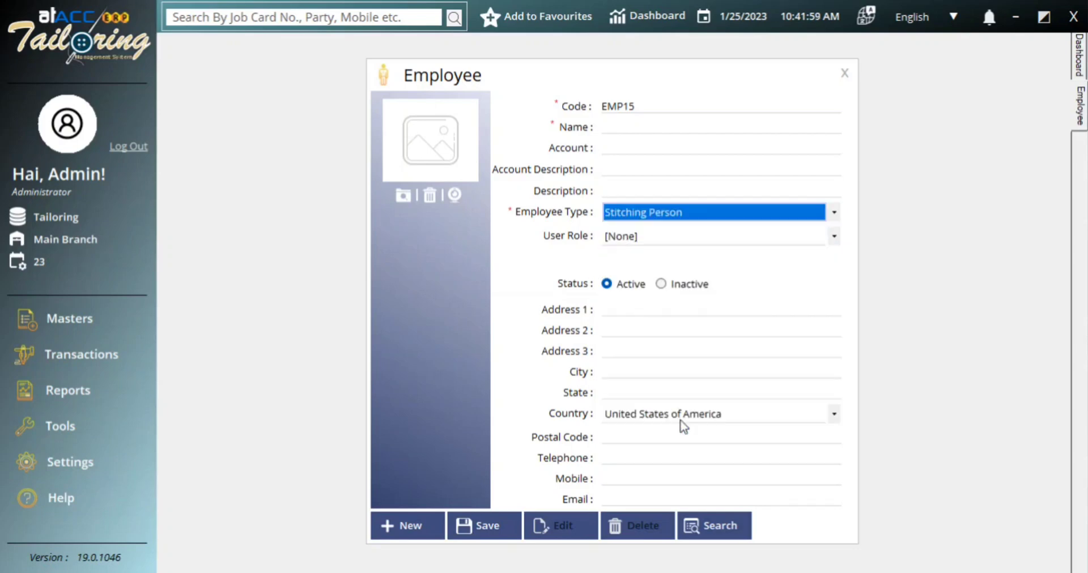
left_click(650, 126)
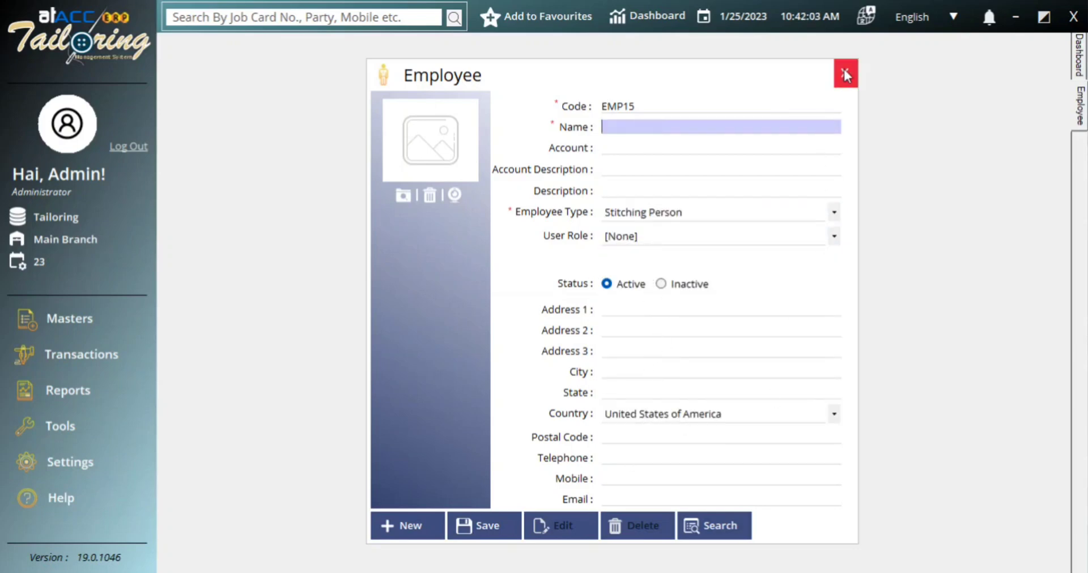
Look over the saved employee records, then close the list and the Employee form
left_click(736, 524)
left_click(704, 207)
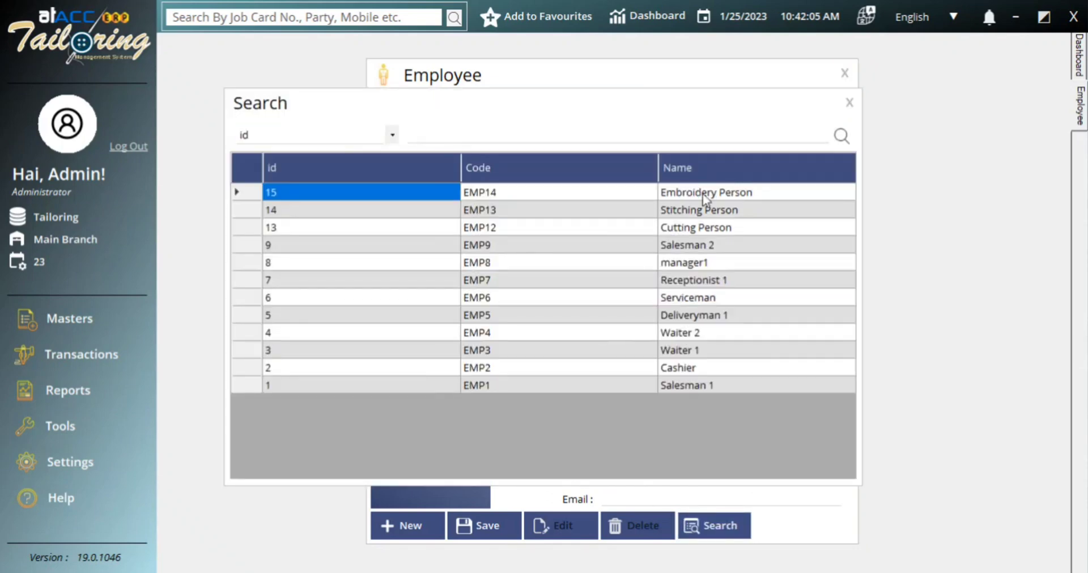
left_click(707, 227)
left_click(849, 102)
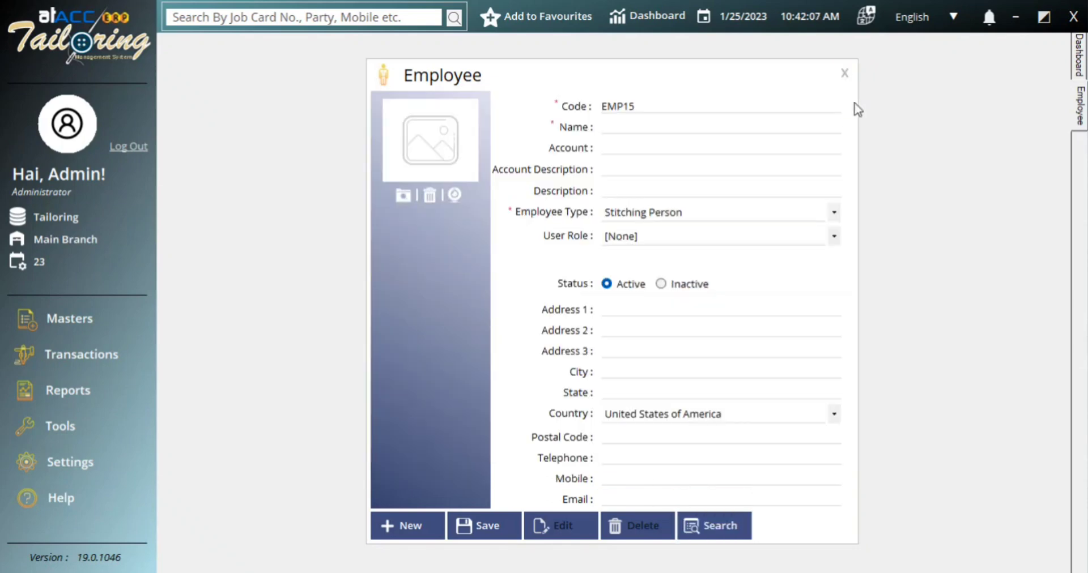
left_click(844, 72)
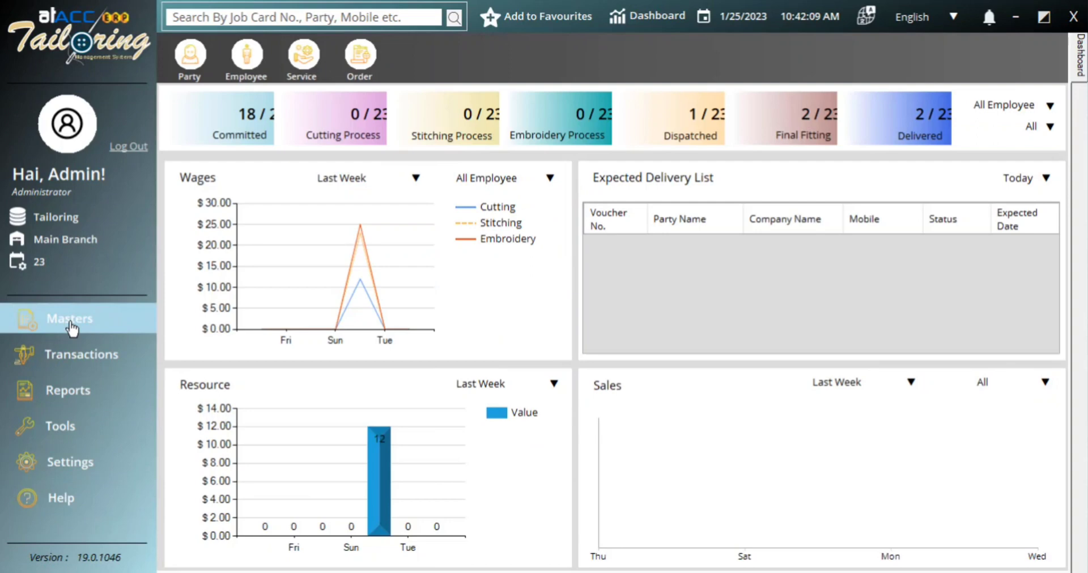
Open the Resource master and load the Electric charge resource for editing
left_click(70, 323)
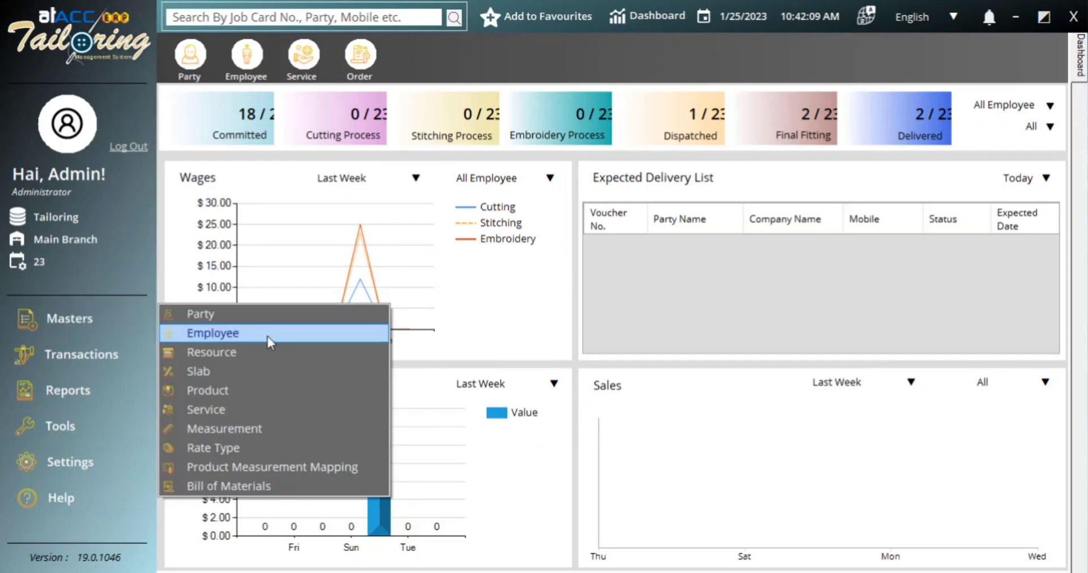
left_click(264, 353)
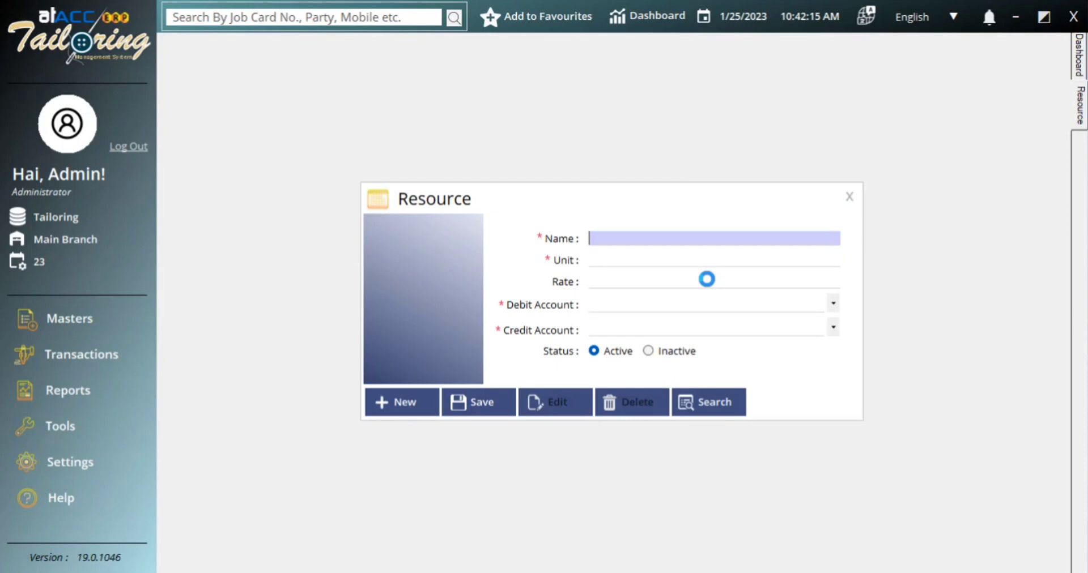
left_click(685, 394)
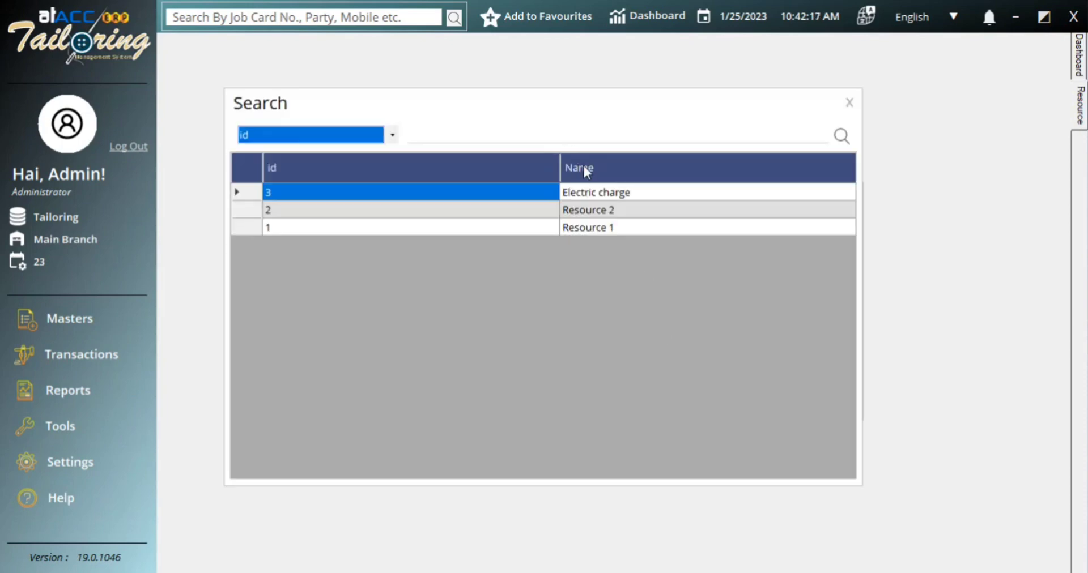
double_click(608, 195)
left_click(560, 402)
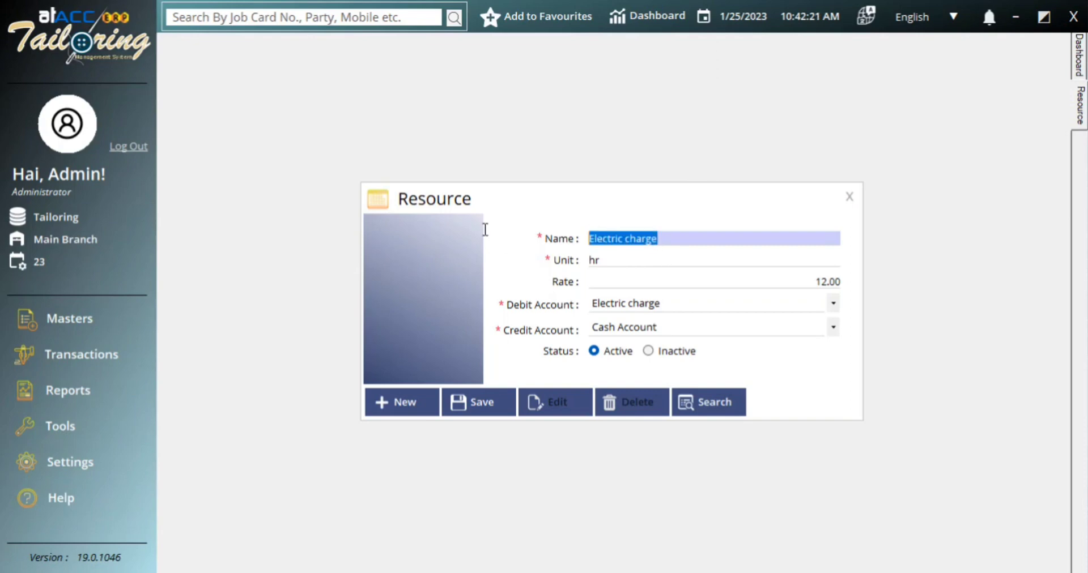
Choose Electric charge as the resource's debit account and Cash Account as its credit account, then save and close the form
key("Tab")
key("Tab")
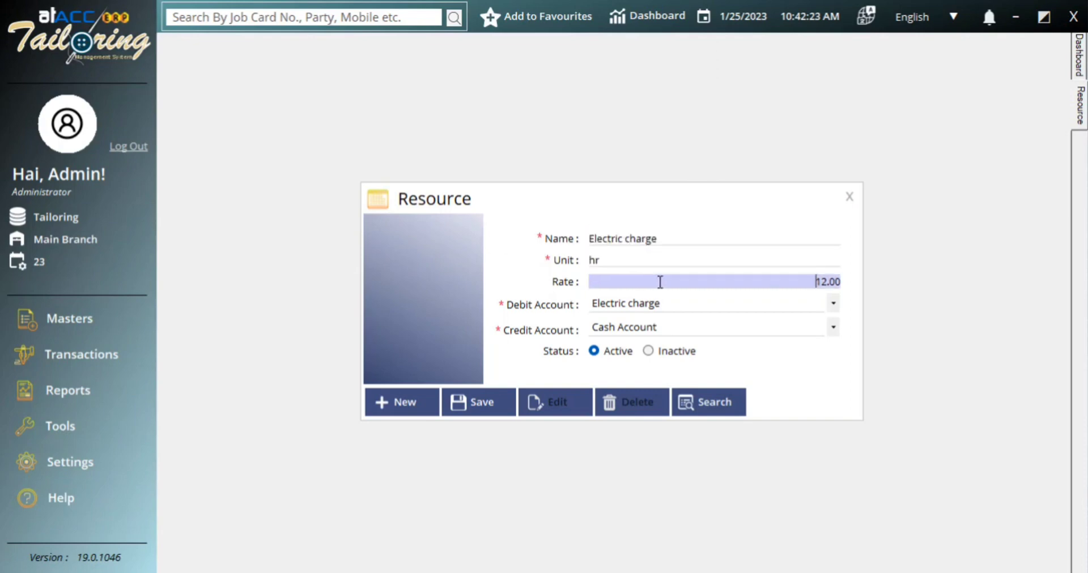
left_click(672, 304)
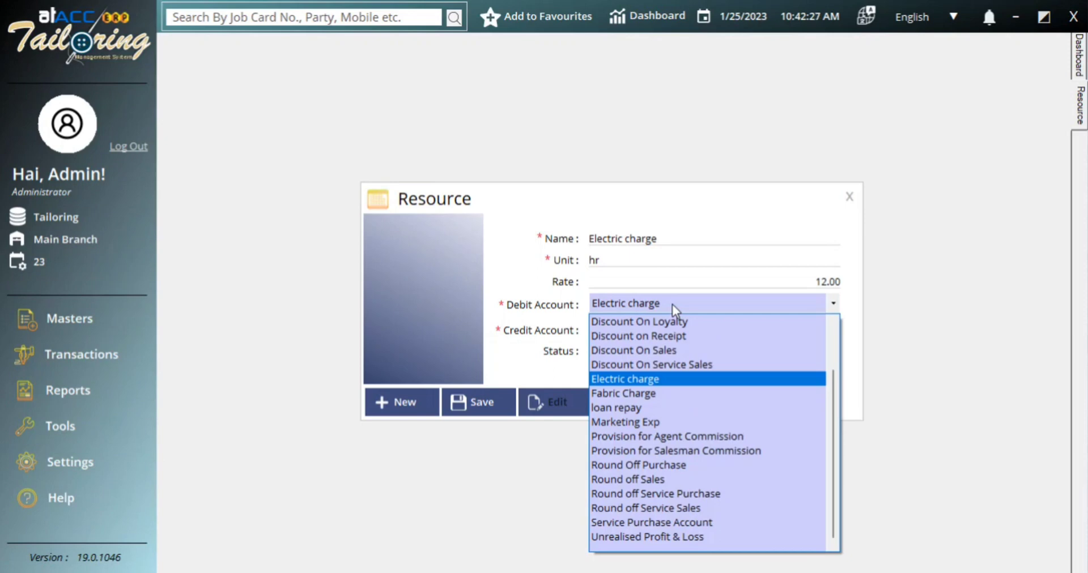
left_click(665, 381)
left_click(639, 325)
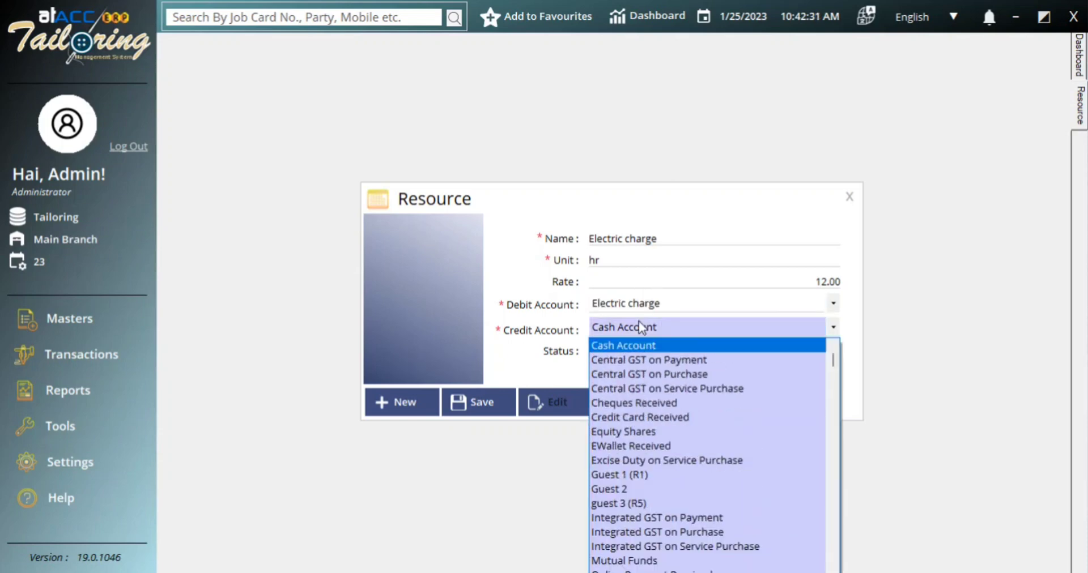
left_click(639, 324)
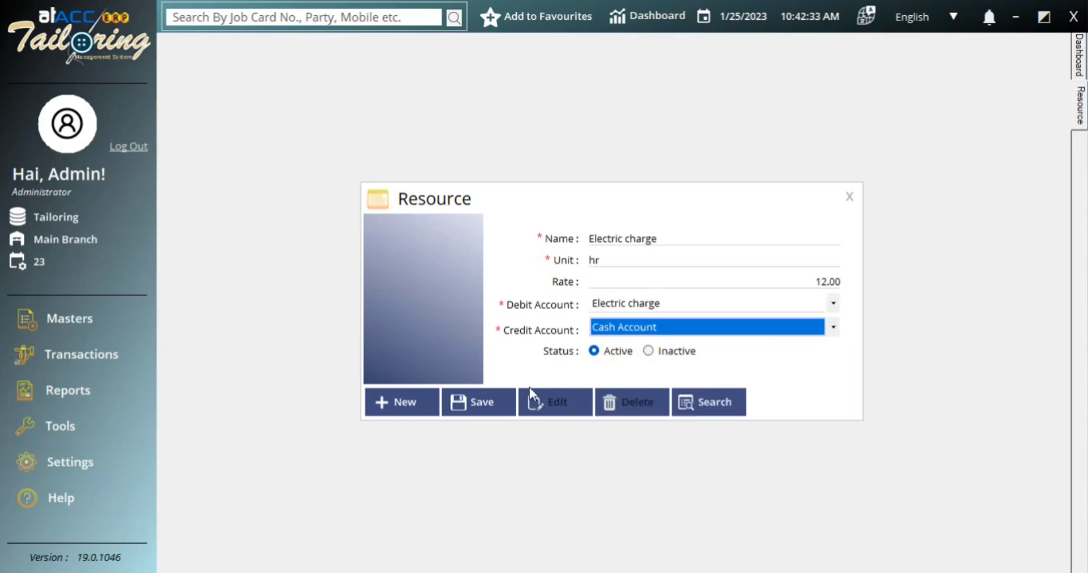
left_click(497, 401)
left_click(847, 199)
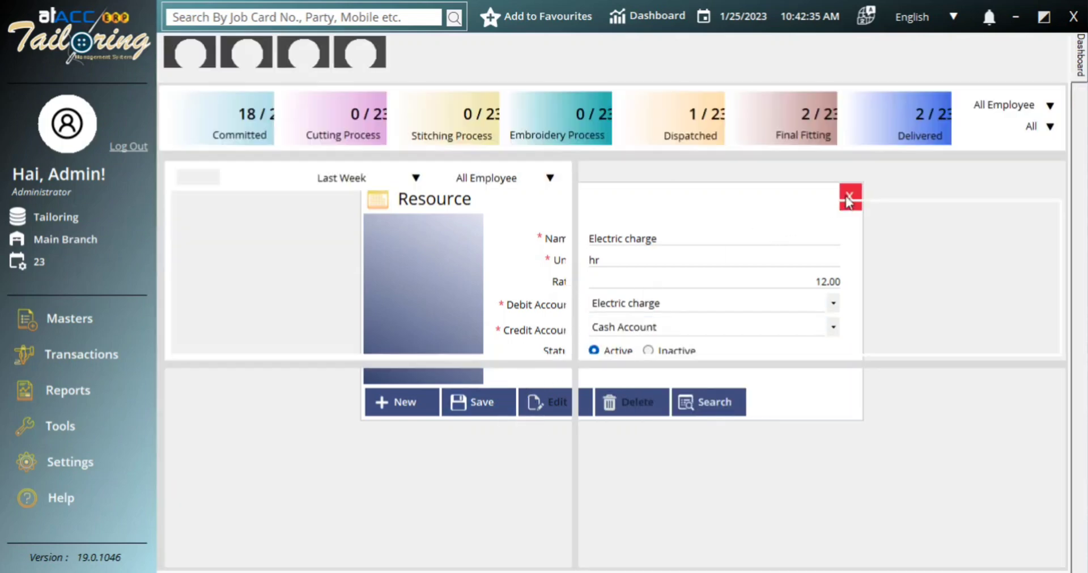
Open the Slab master and load the VAT 12% slab for editing
left_click(104, 319)
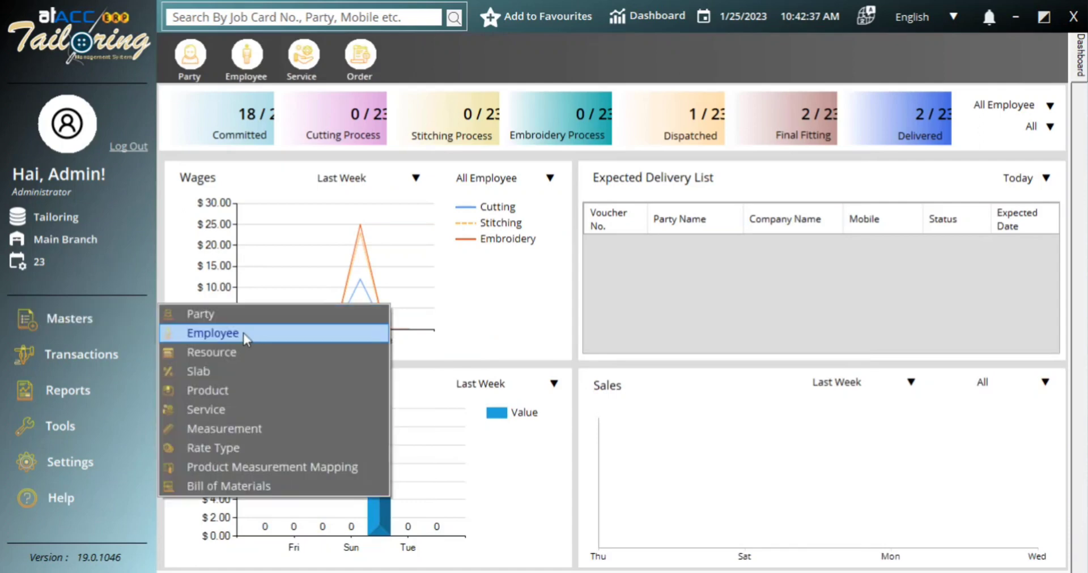
left_click(231, 372)
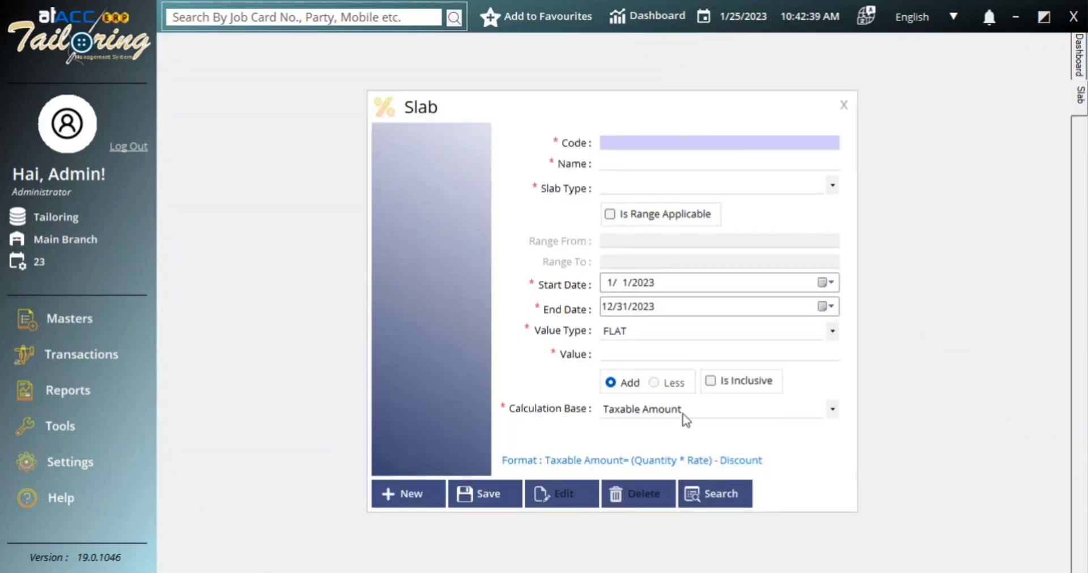
left_click(715, 494)
double_click(633, 211)
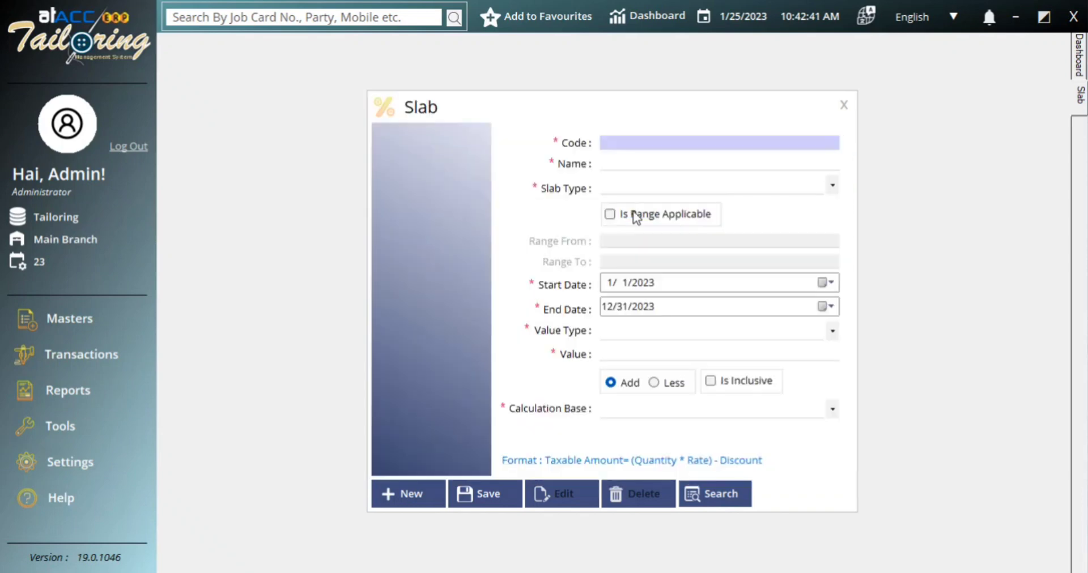
left_click(702, 495)
double_click(603, 245)
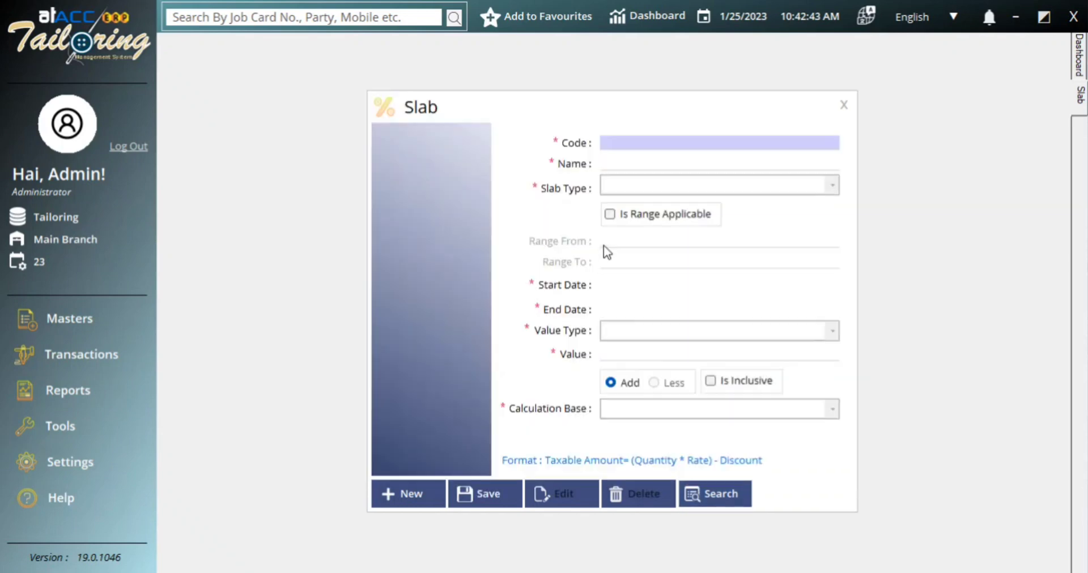
left_click(560, 490)
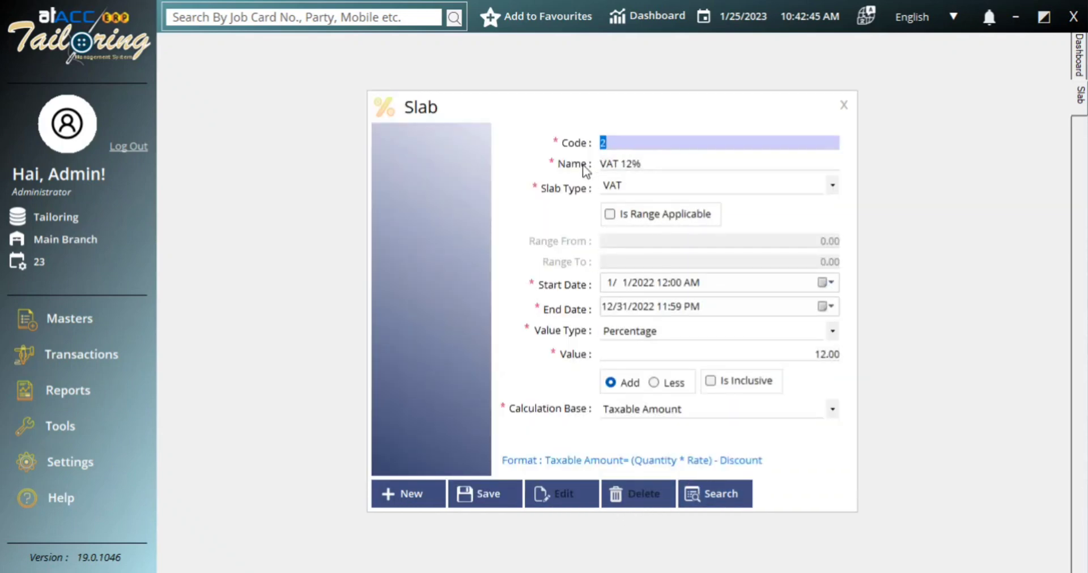
Keep VAT as the slab type and set the year of the slab's end date to 2024
key("Tab")
left_click(621, 189)
left_click(621, 189)
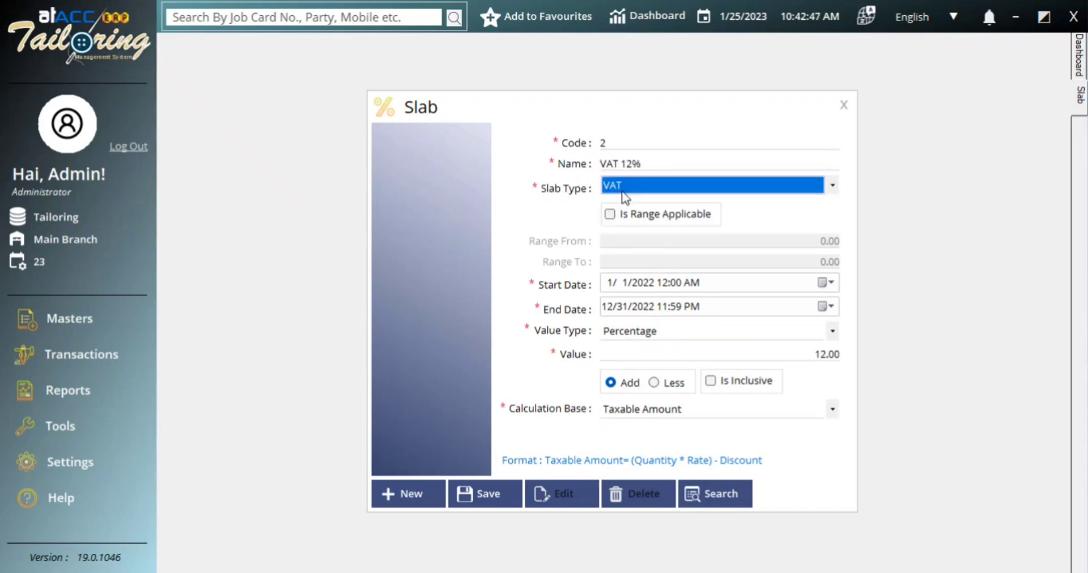
left_click(640, 285)
left_click(640, 308)
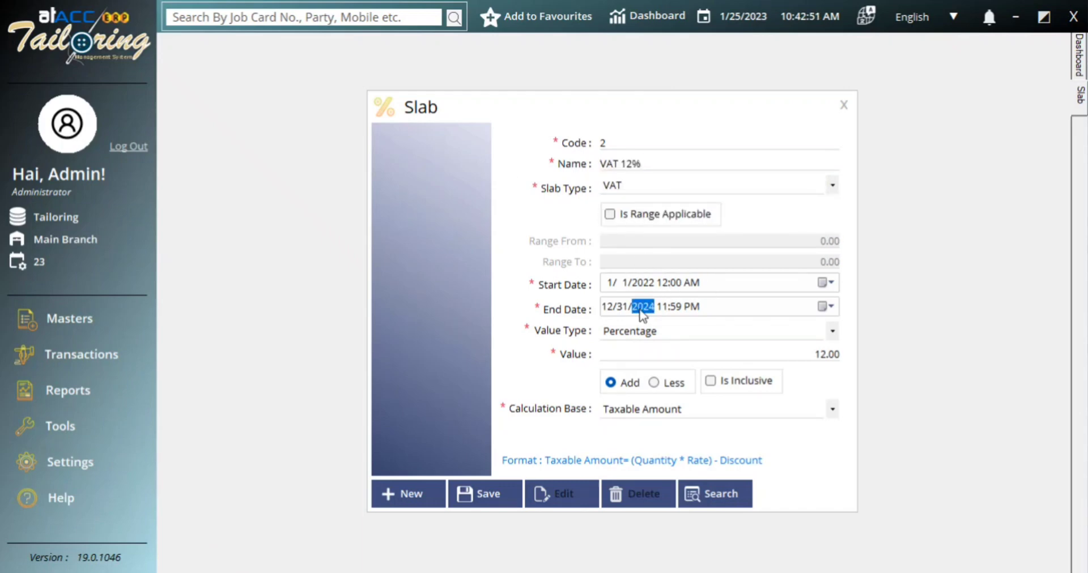
Keep the slab's value at 12.00, save the VAT 12% slab and close the form
left_click(659, 354)
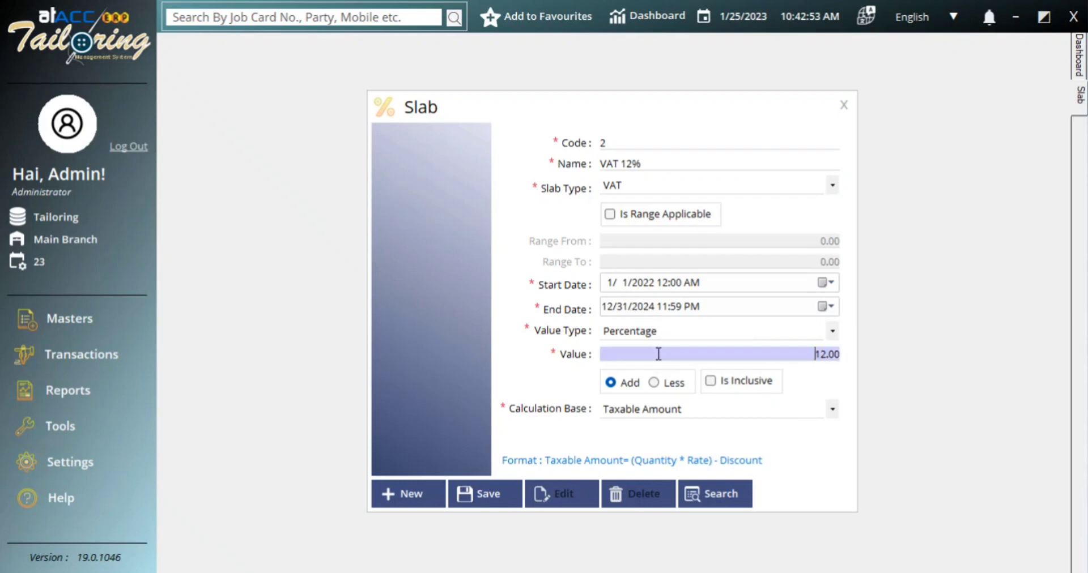
double_click(805, 356)
left_click(497, 493)
key("Return")
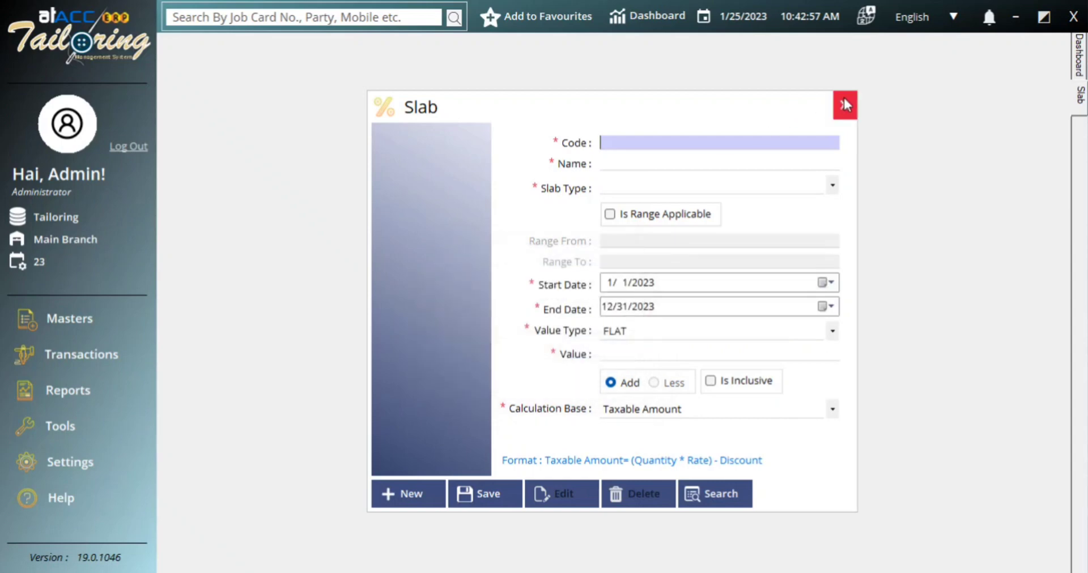
left_click(844, 105)
Open the Service master and load the Transportation Charge service for editing
left_click(39, 315)
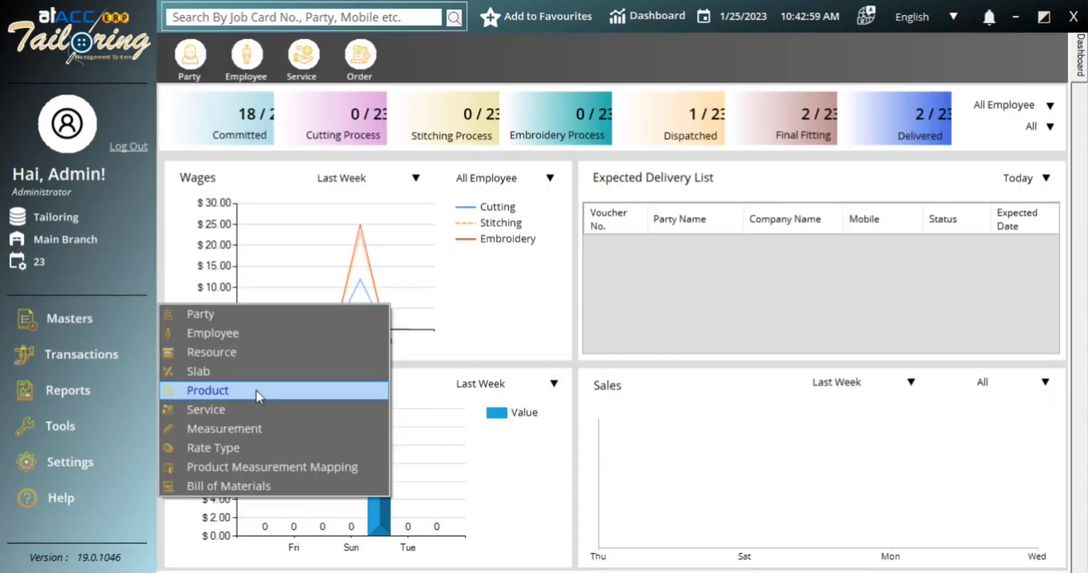
left_click(256, 410)
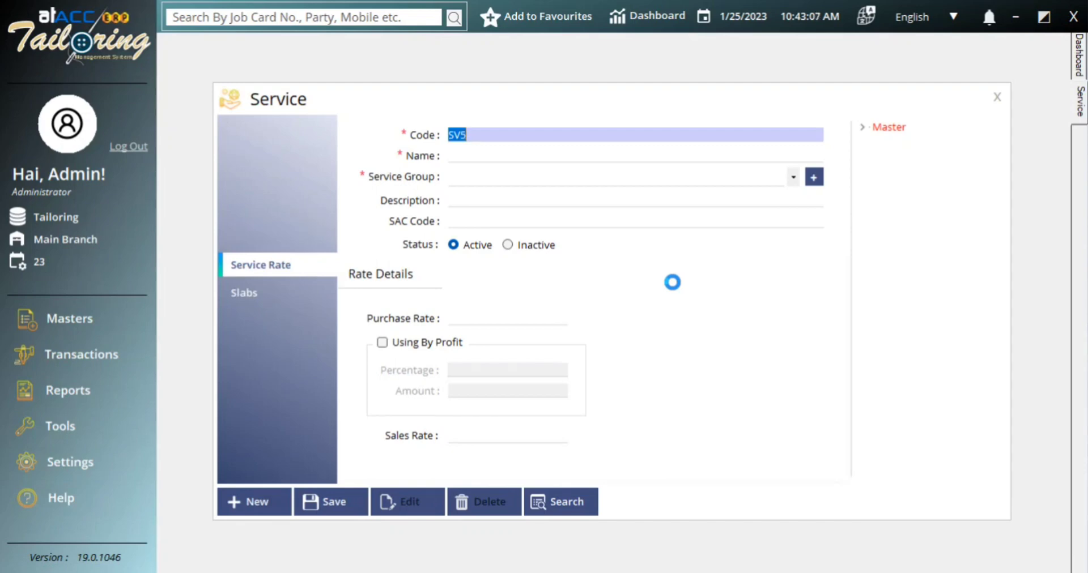
left_click(574, 499)
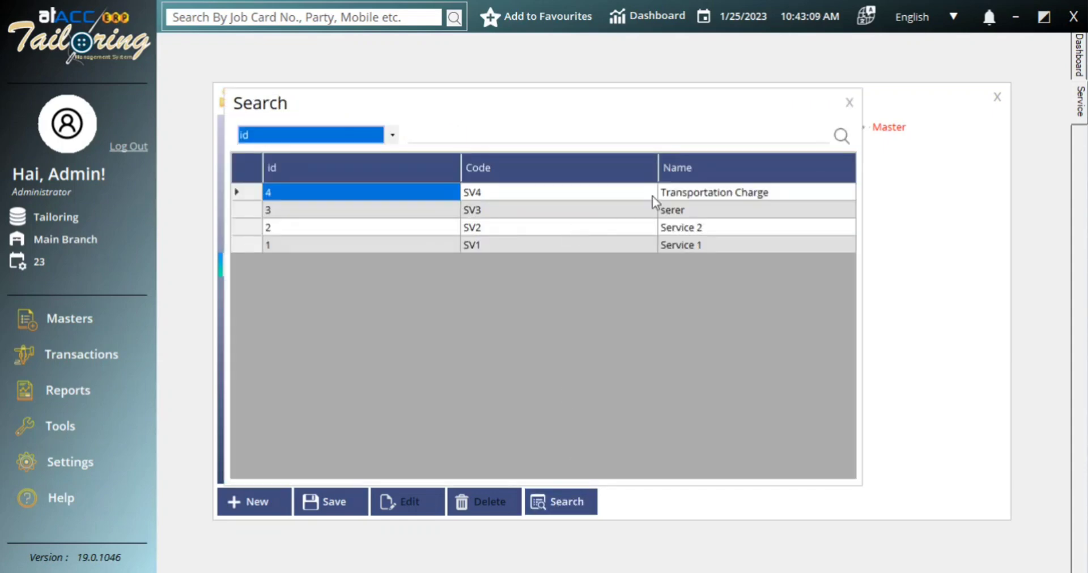
left_click(674, 195)
left_click(699, 229)
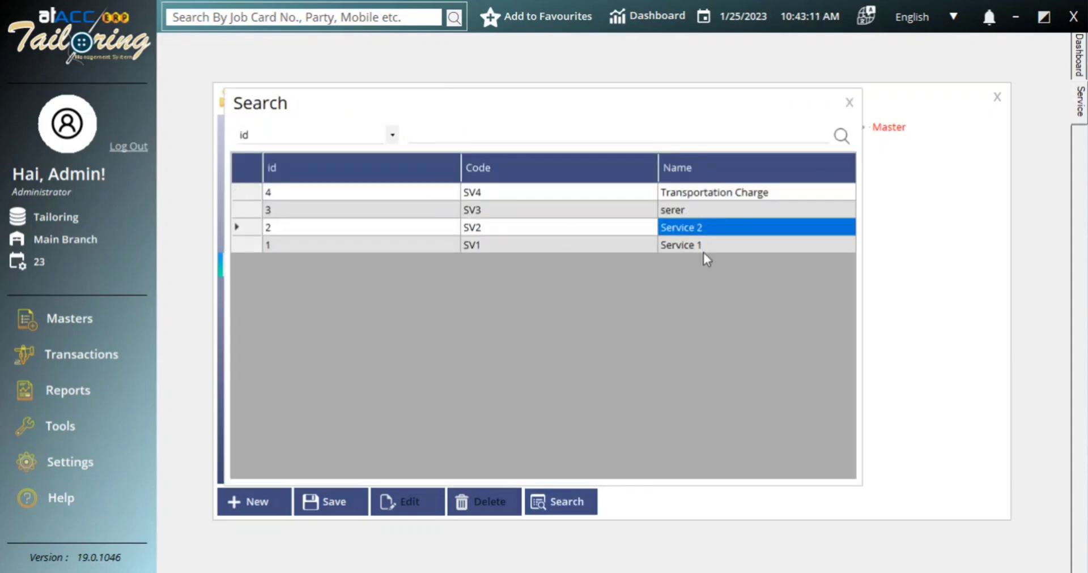
left_click(702, 192)
double_click(701, 192)
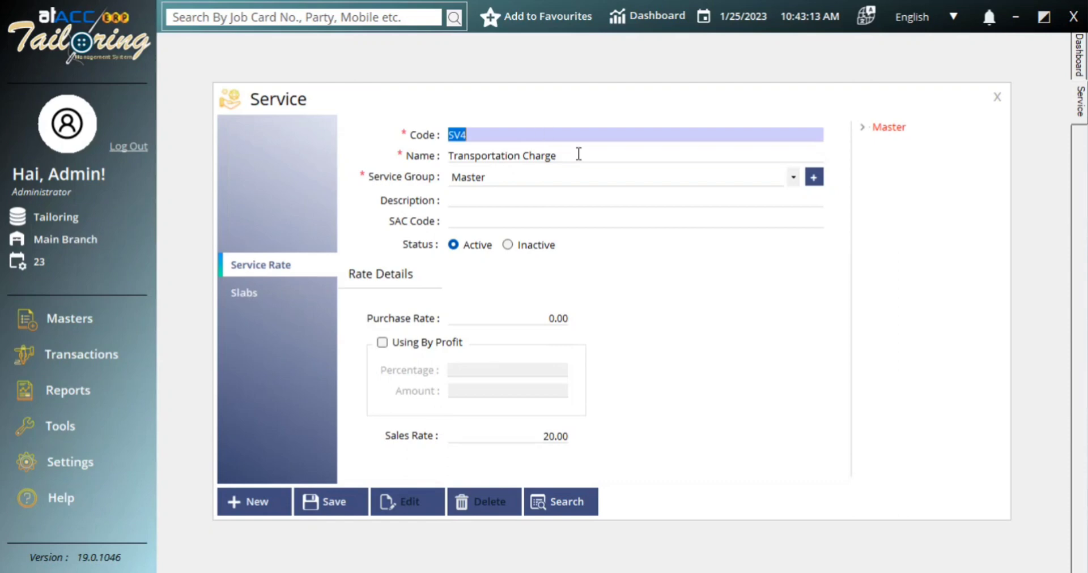
Assign VAT 12% as both the purchase and sales VAT slab of the Transportation Charge service
key("Tab")
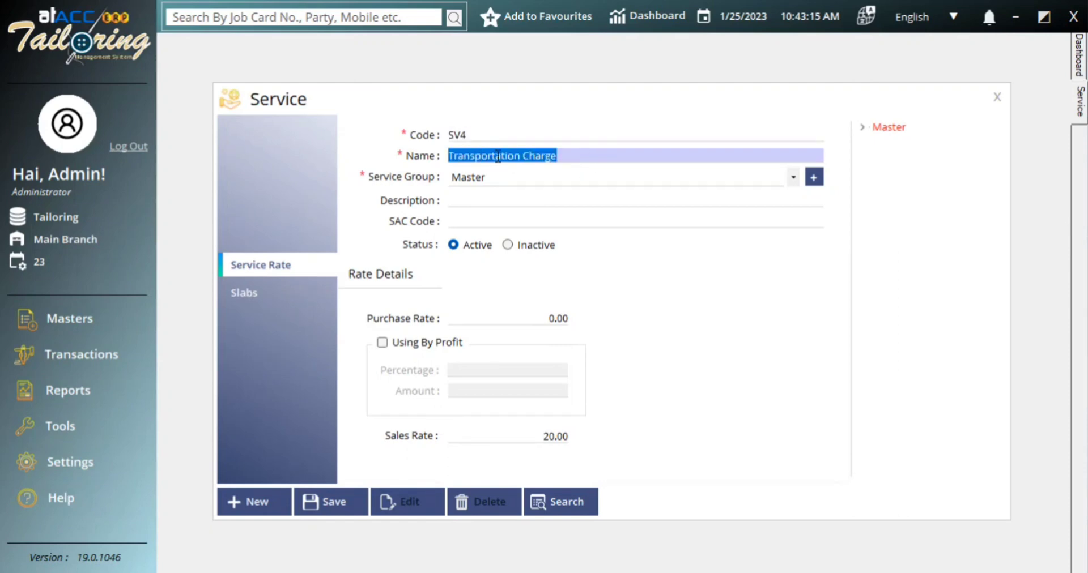
left_click(522, 174)
left_click(520, 195)
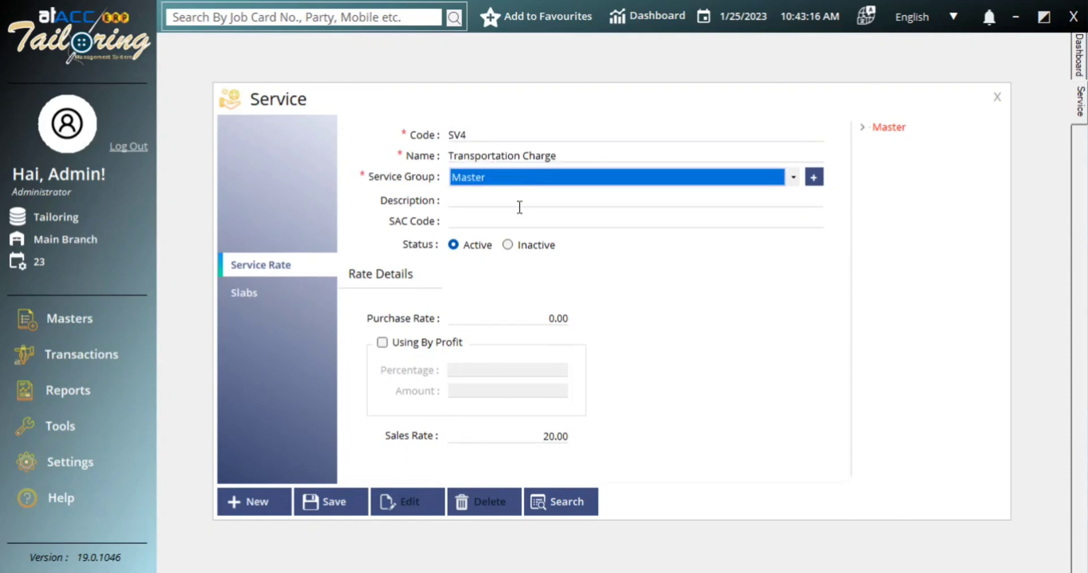
left_click(527, 434)
left_click(285, 296)
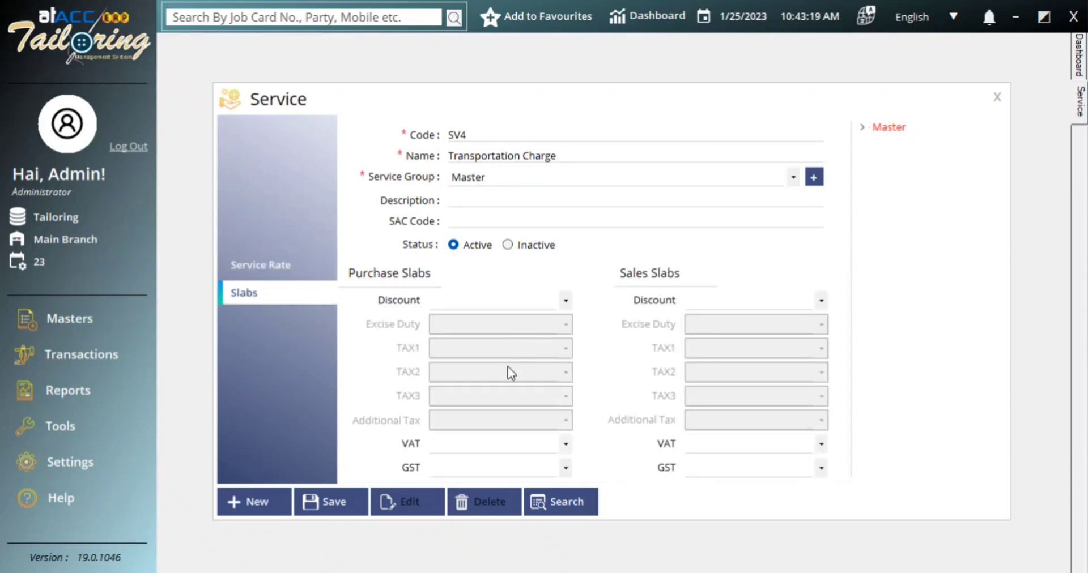
left_click(540, 443)
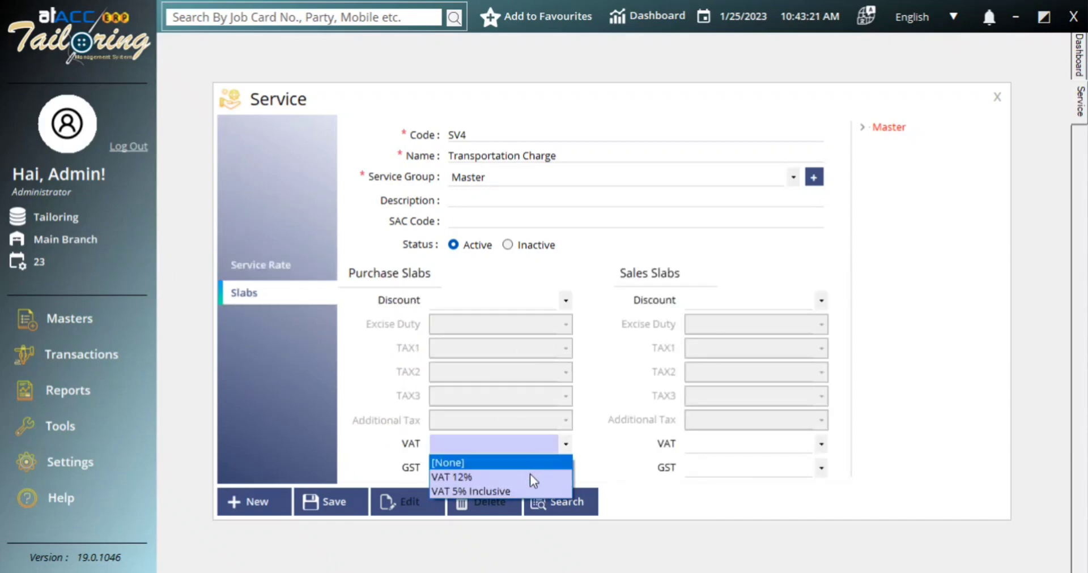
left_click(530, 478)
left_click(739, 444)
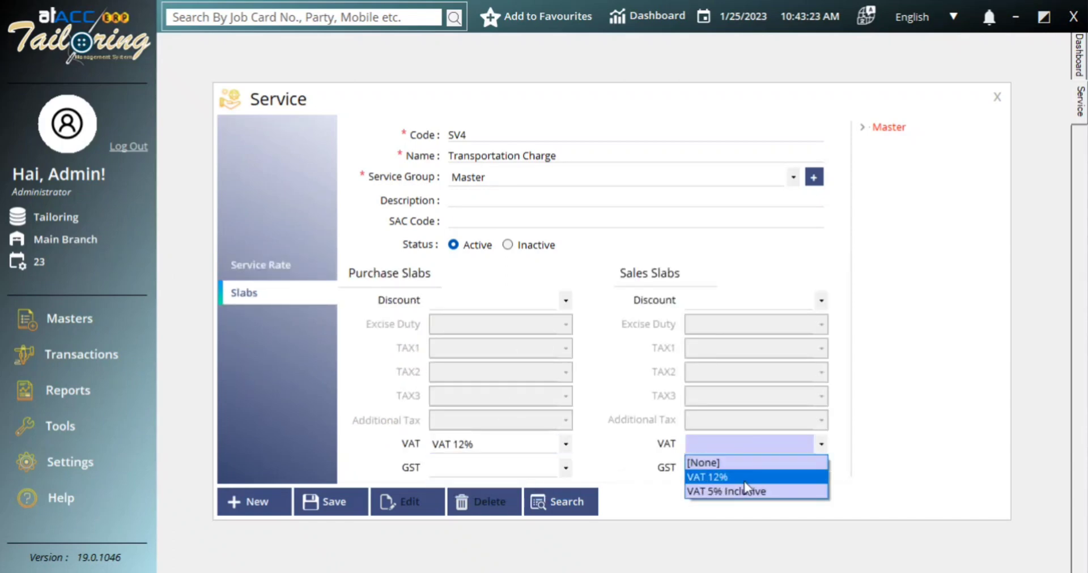
left_click(743, 478)
Save the service, view the saved Transportation Charge record under the Master group and close the form
left_click(352, 509)
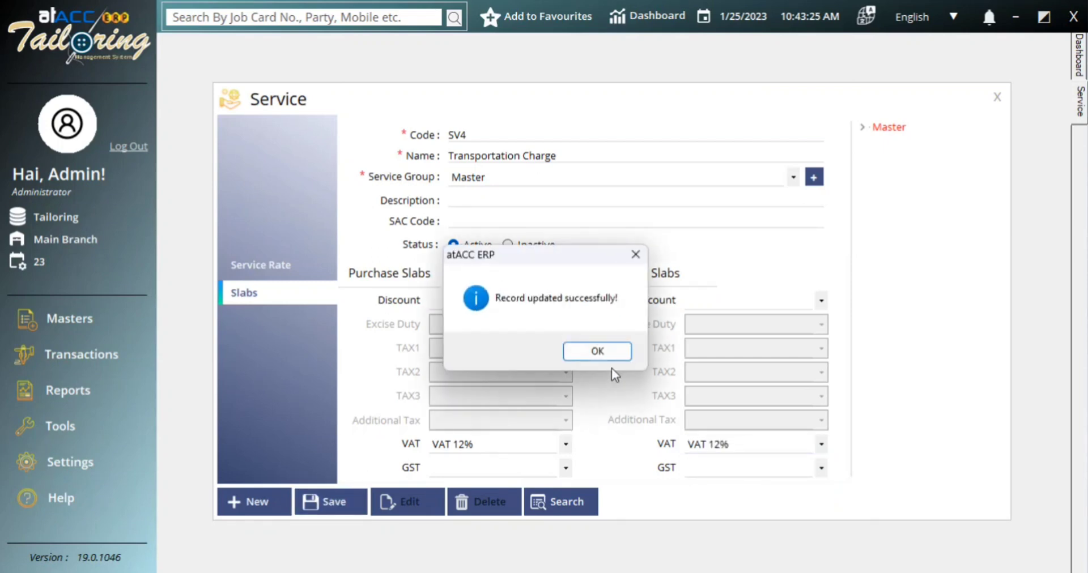
left_click(616, 351)
left_click(915, 192)
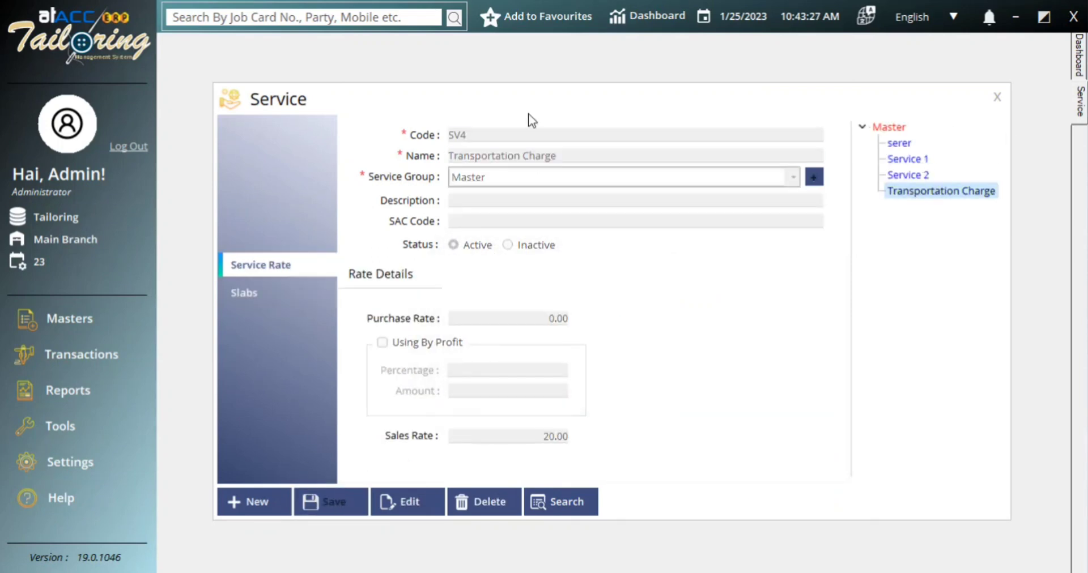
left_click(996, 97)
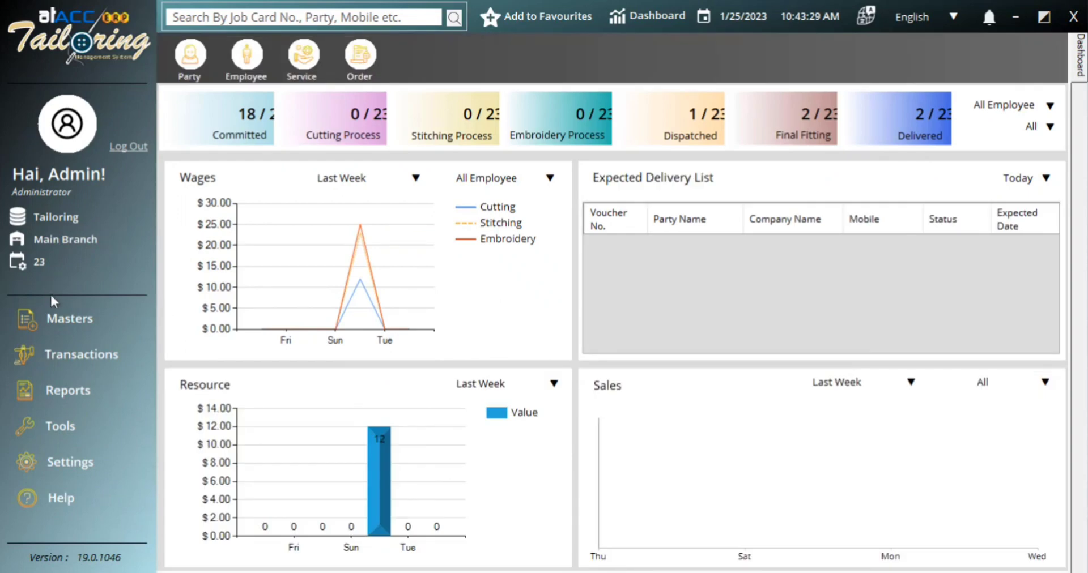
Open the Product master and examine the Knitting, Yarn, Shot, T-Shirt and Shirt records in the Master group
left_click(63, 319)
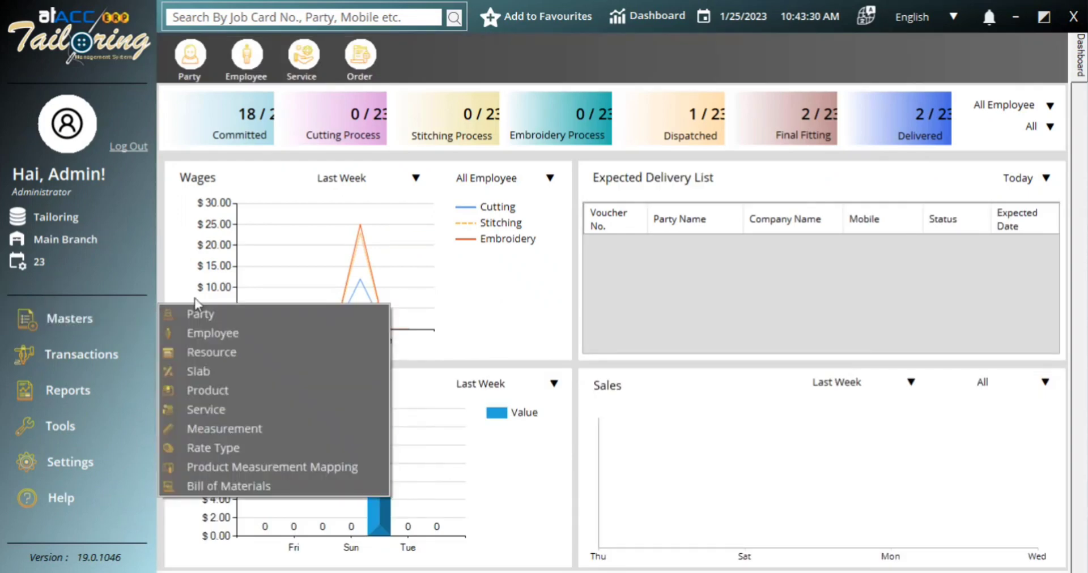
left_click(231, 396)
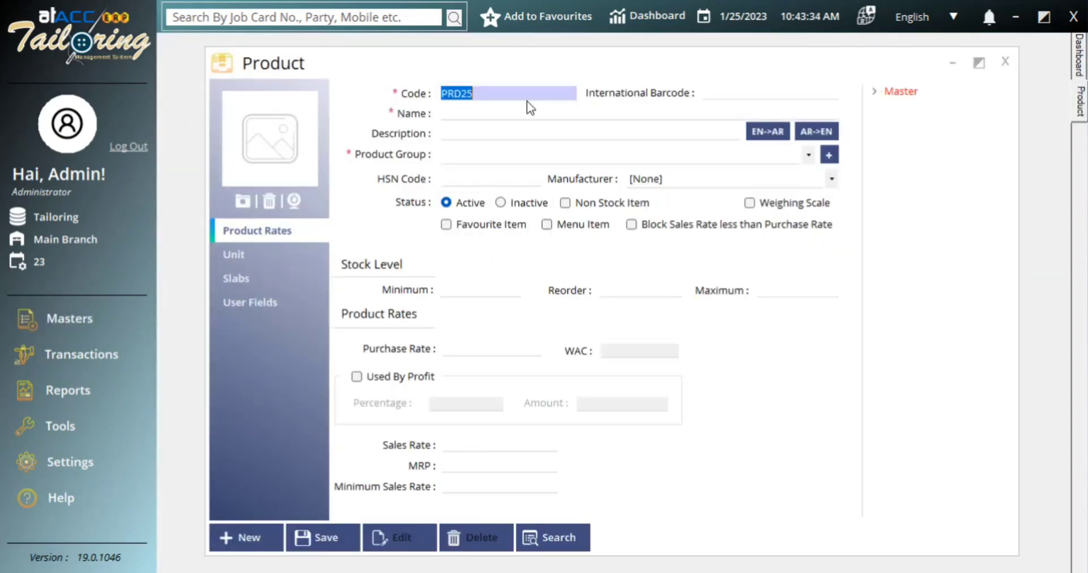
left_click(459, 111)
left_click(880, 91)
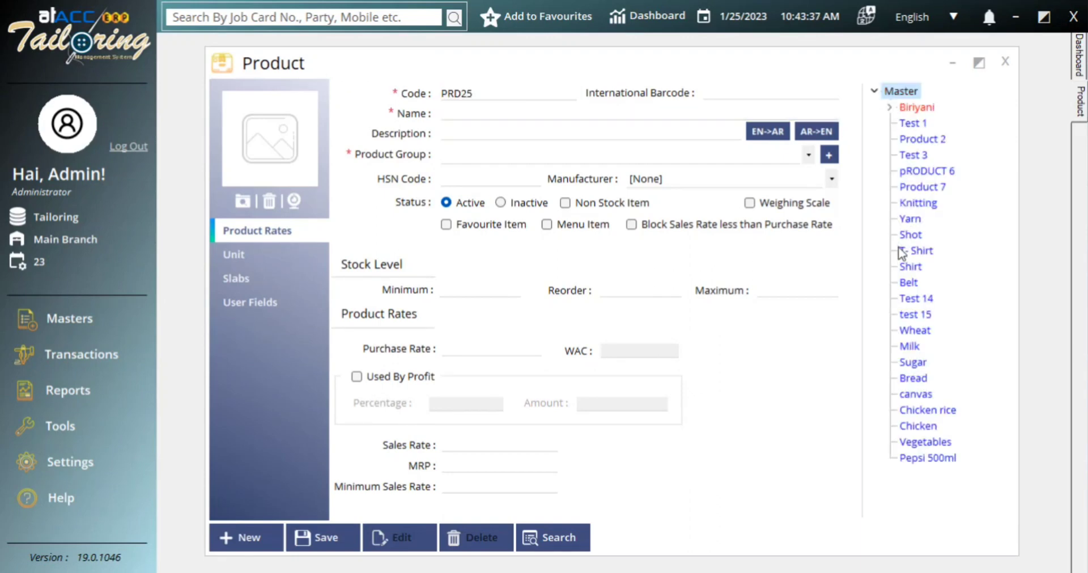
left_click(930, 202)
left_click(927, 220)
left_click(925, 235)
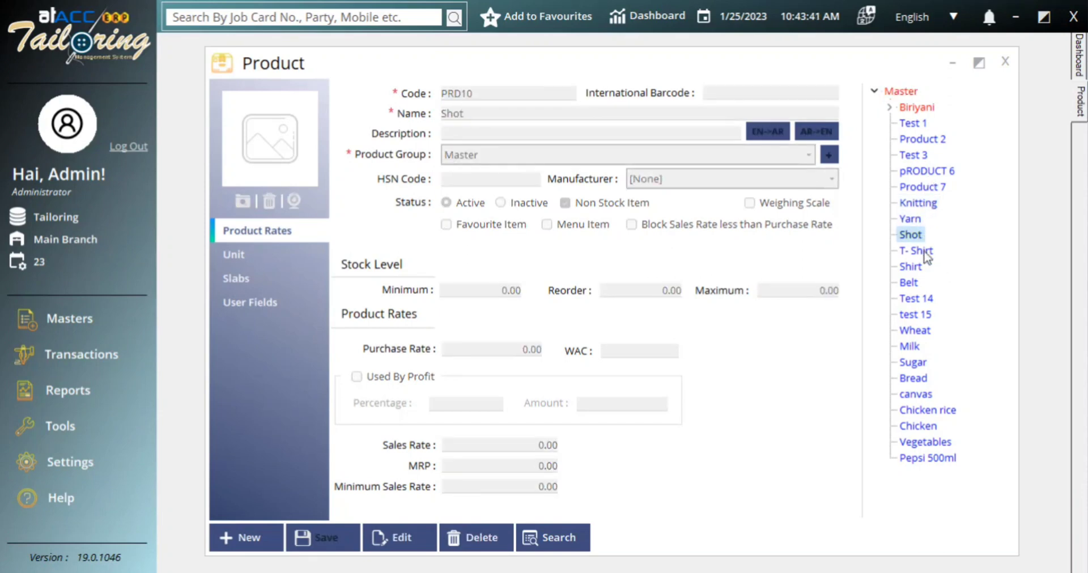
left_click(922, 252)
left_click(916, 269)
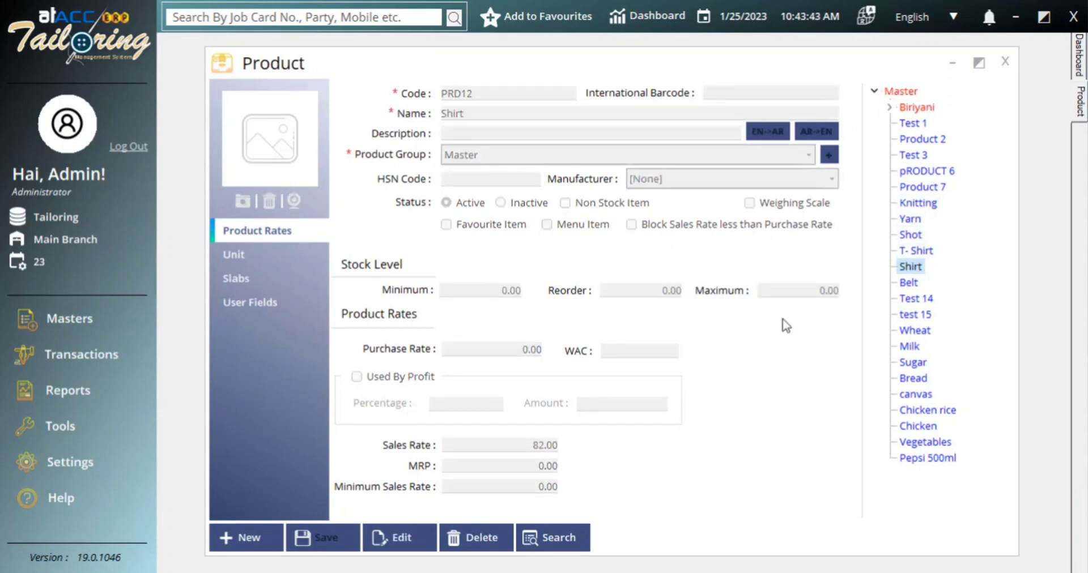
Start a new product named Over coat in the Master group and translate its name into an Arabic description
left_click(258, 531)
left_click(452, 114)
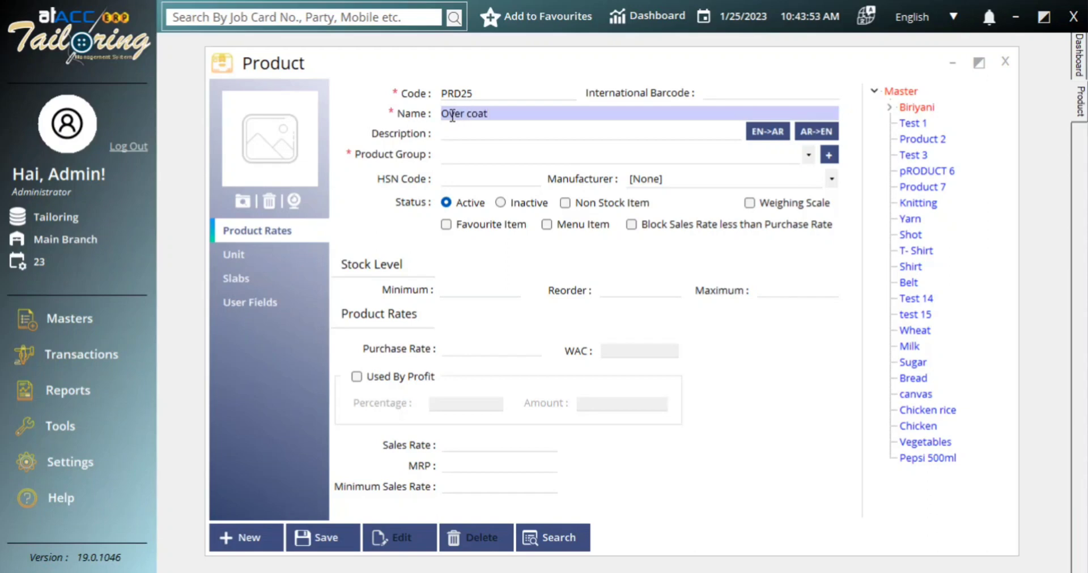
left_click(561, 155)
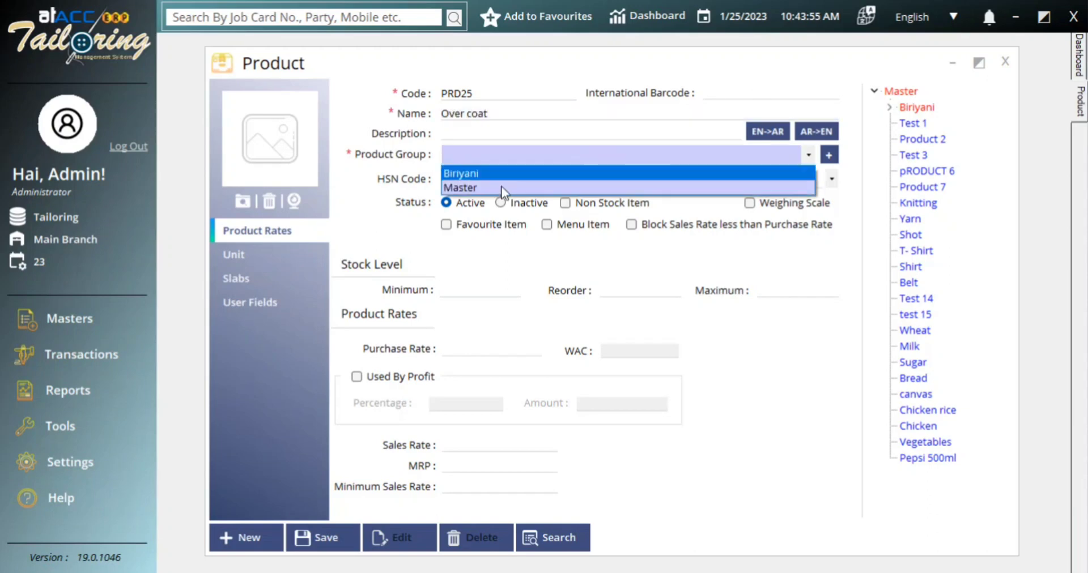
left_click(491, 189)
left_click(767, 132)
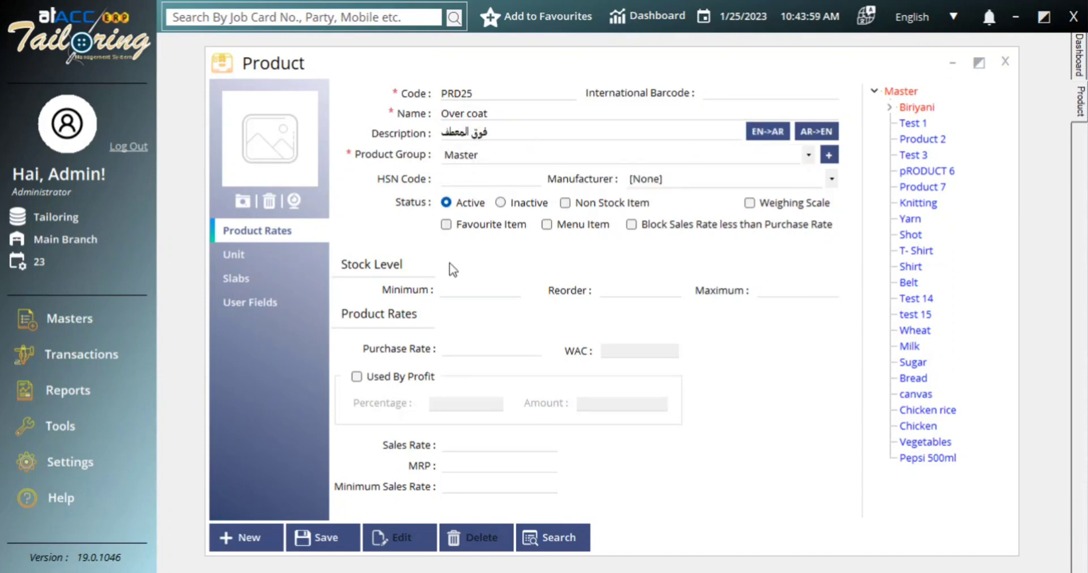
Set the Over coat product's sales rate to 100, leaving its purchase rate blank
left_click(479, 442)
left_click(465, 349)
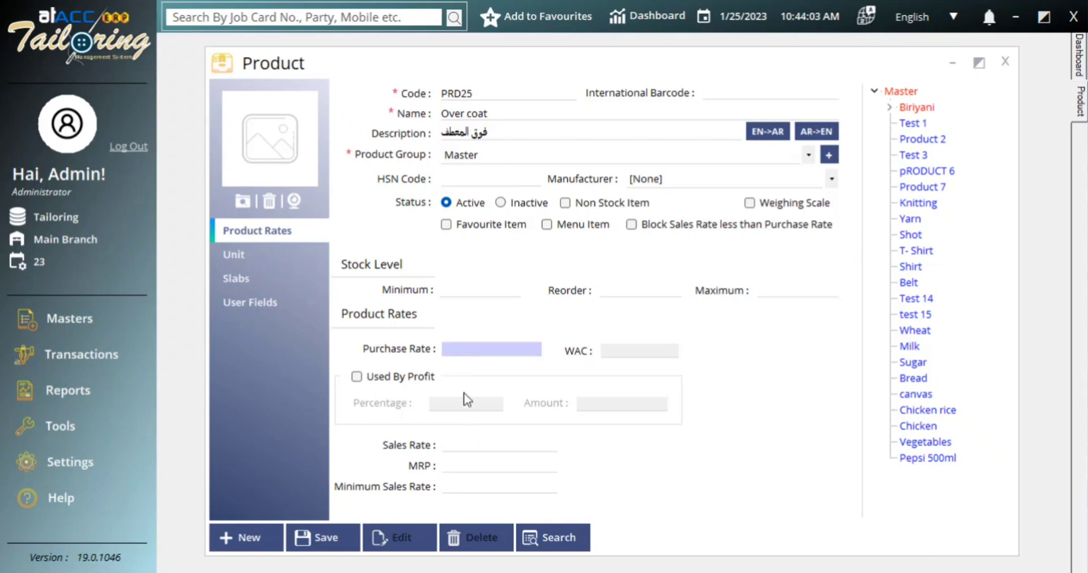
left_click(477, 444)
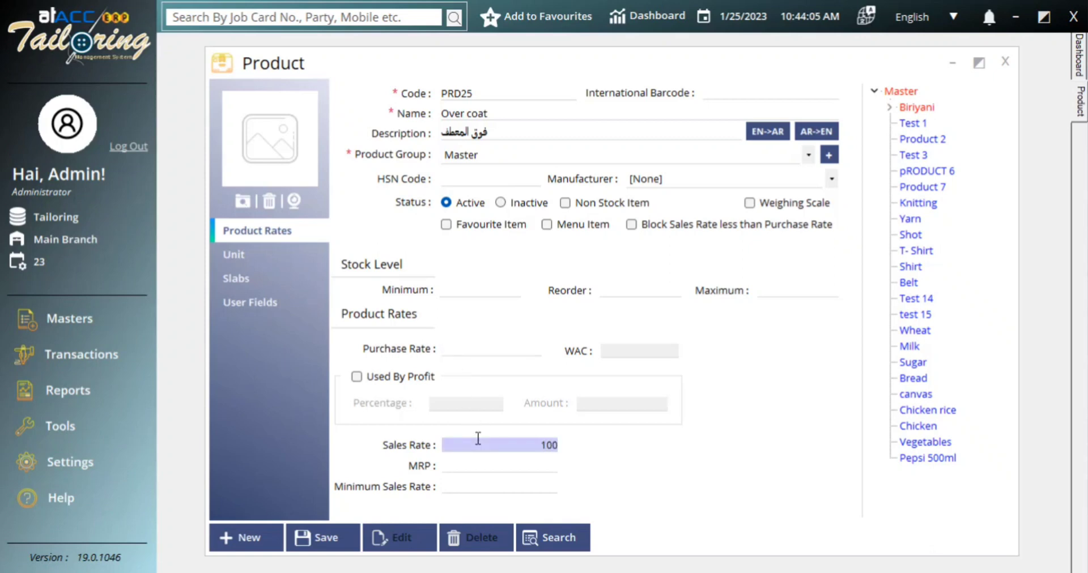
key("Tab")
Assign VAT 12% as both the purchase and sales VAT slab of the Over coat product
left_click(246, 281)
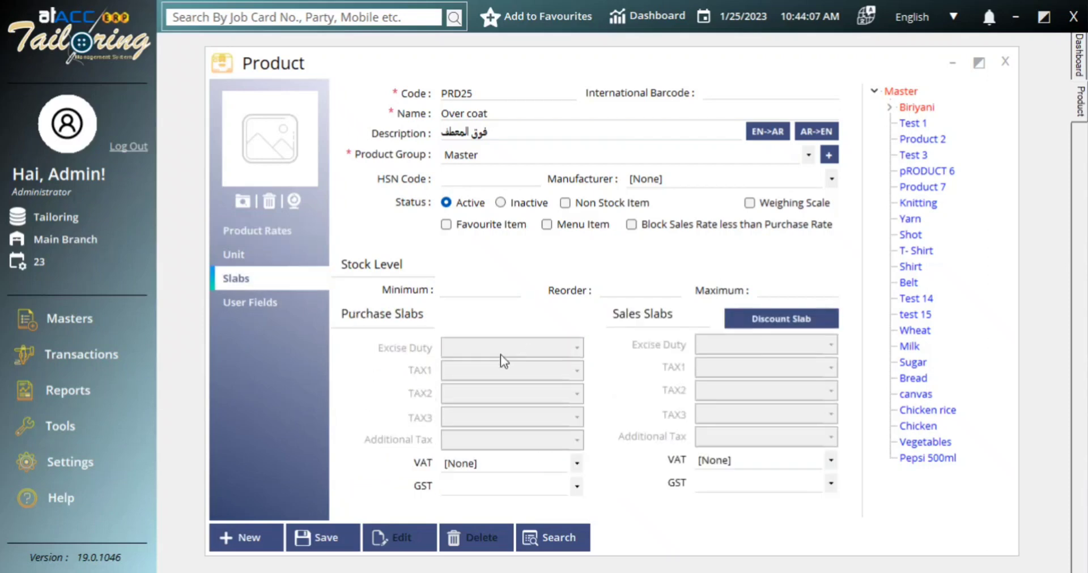
left_click(513, 469)
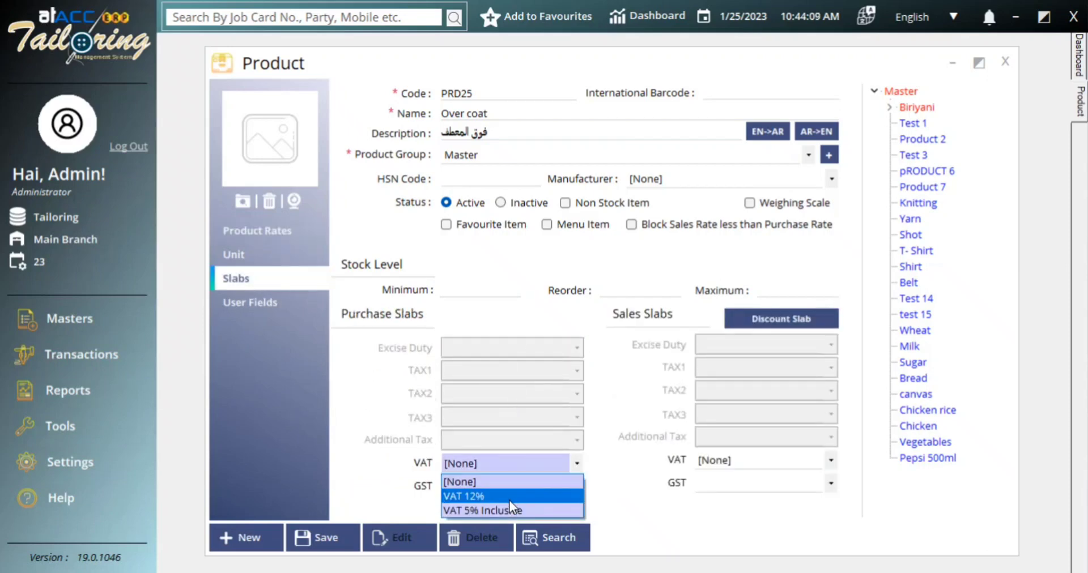
left_click(508, 501)
left_click(772, 463)
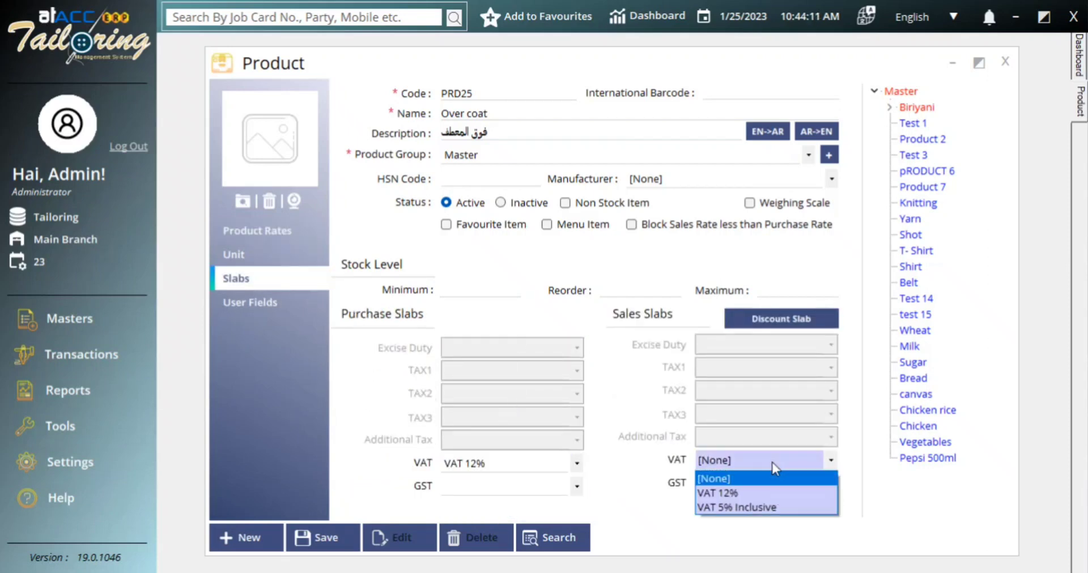
left_click(758, 496)
Save the Over coat product and view the saved Over coat and Yarn records
left_click(340, 537)
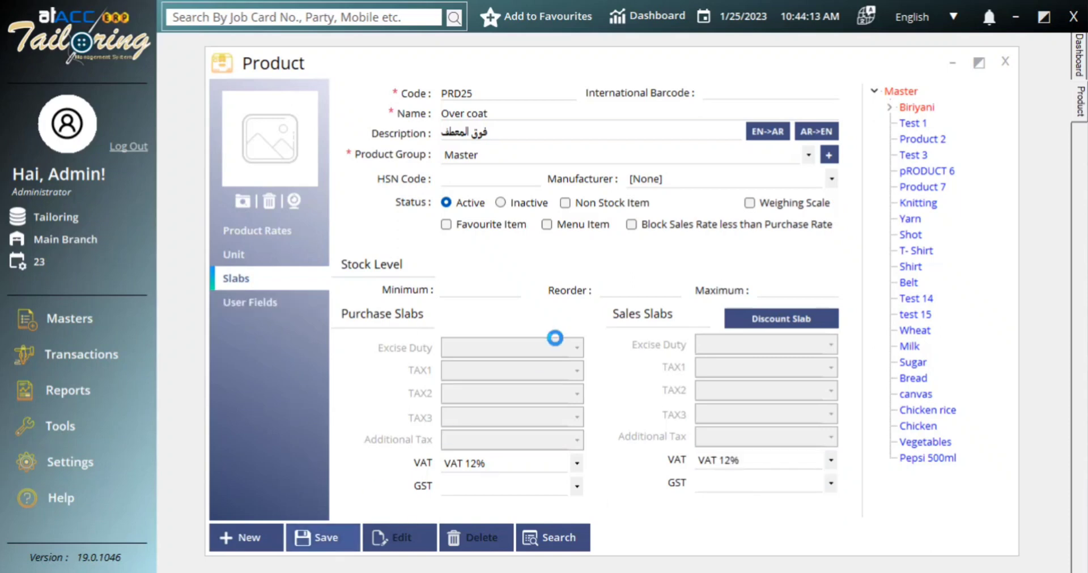
left_click(584, 349)
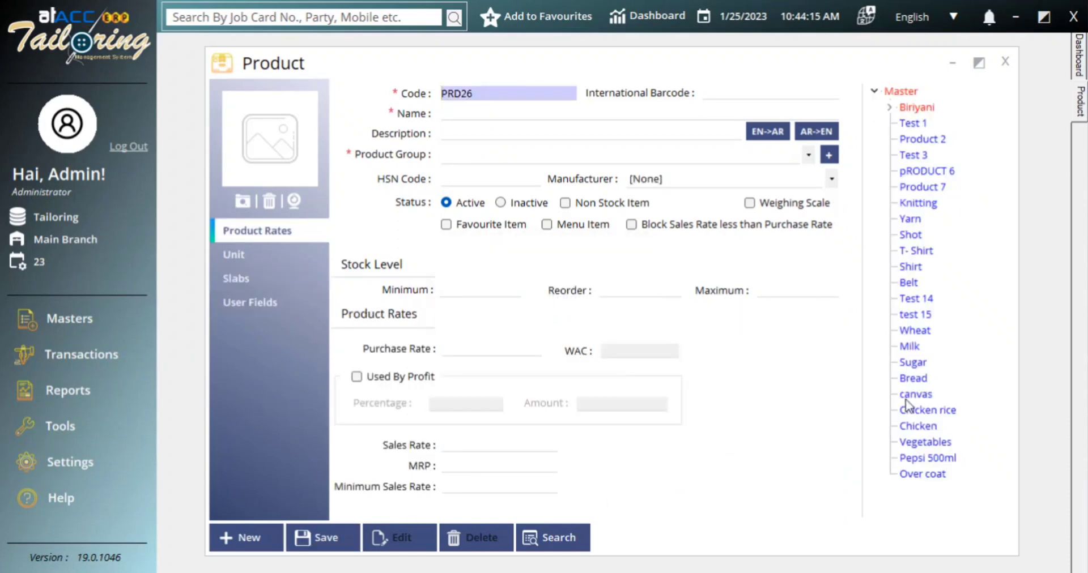
left_click(915, 476)
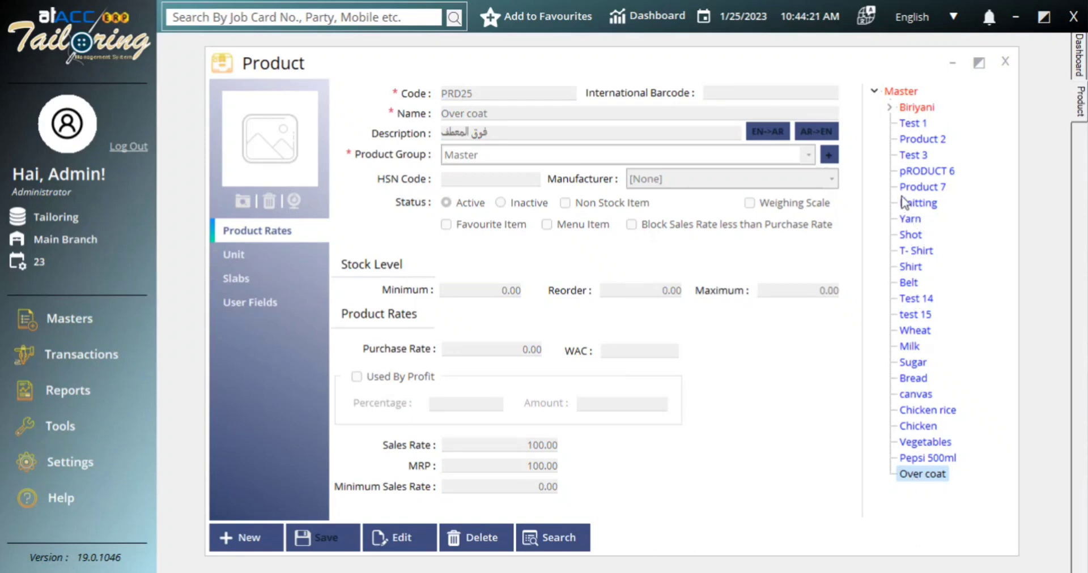
left_click(918, 219)
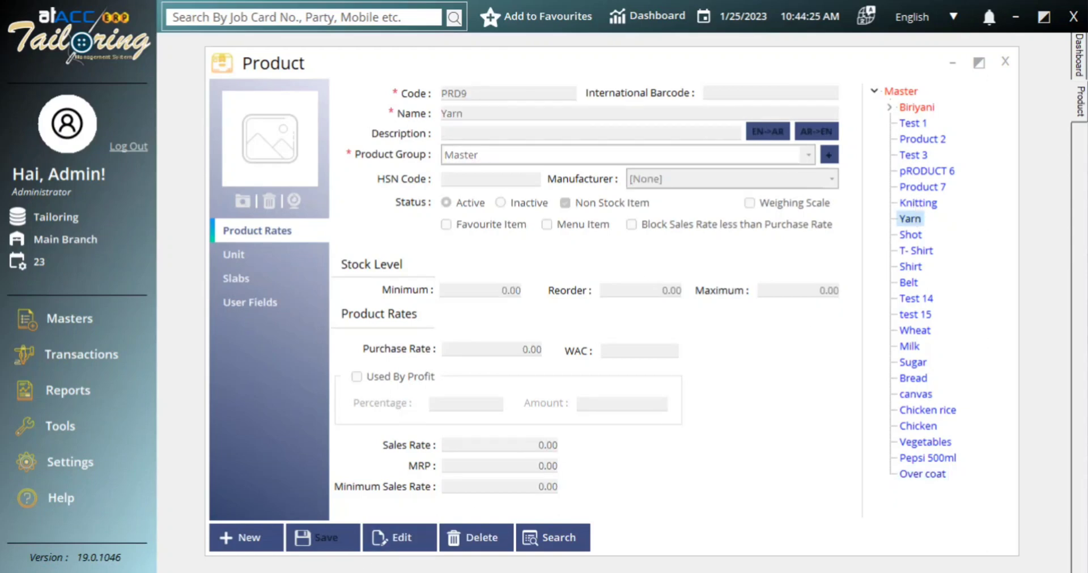
Start a new product named Button in the Master group and set its purchase rate to 2
left_click(246, 538)
left_click(454, 114)
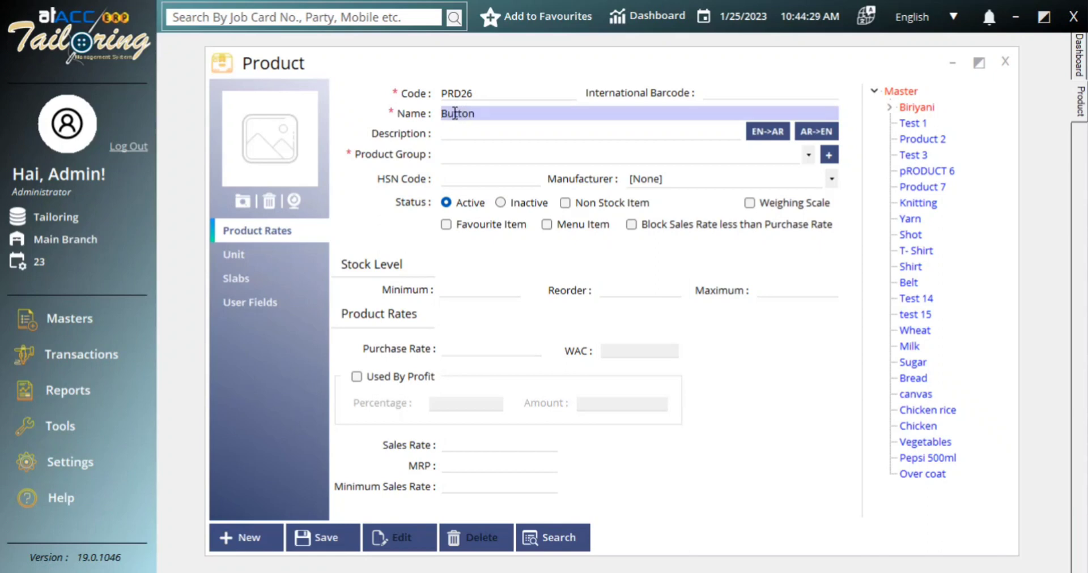
left_click(498, 152)
left_click(492, 184)
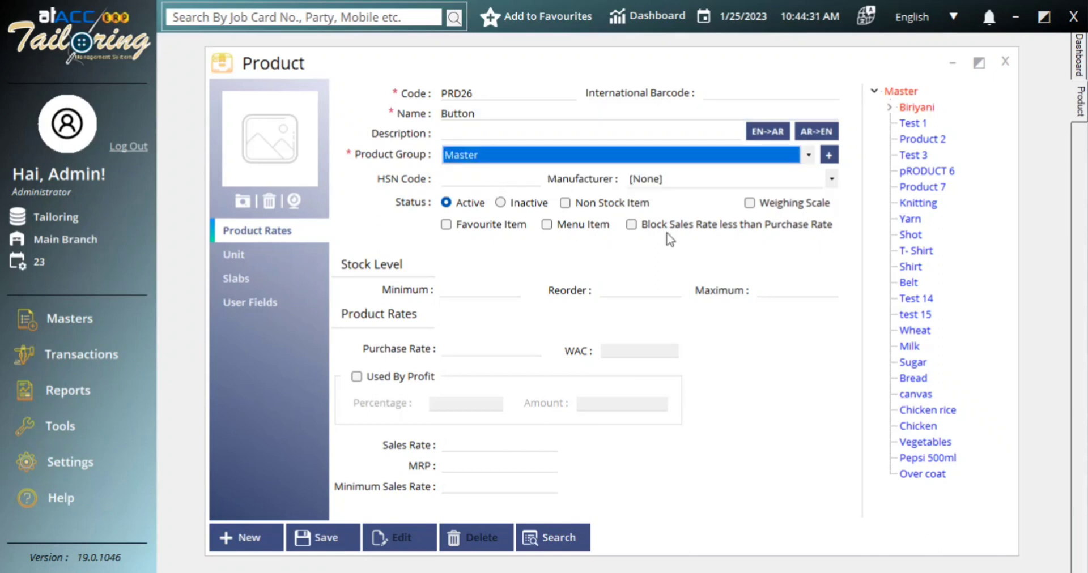
left_click(476, 448)
left_click(499, 352)
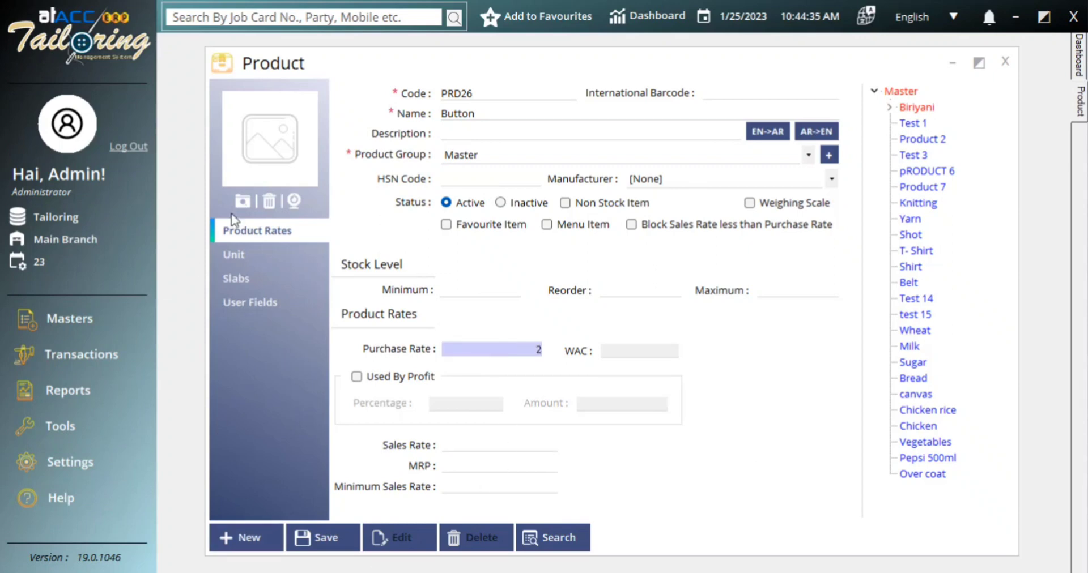
Check the VAT slabs assigned to the Button product and save the product
left_click(241, 280)
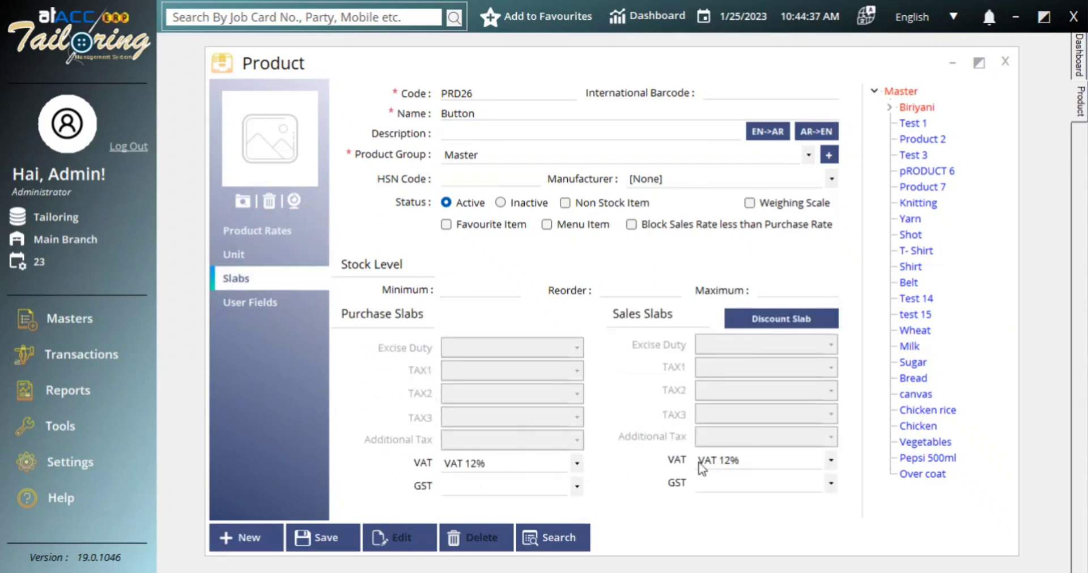
left_click(267, 232)
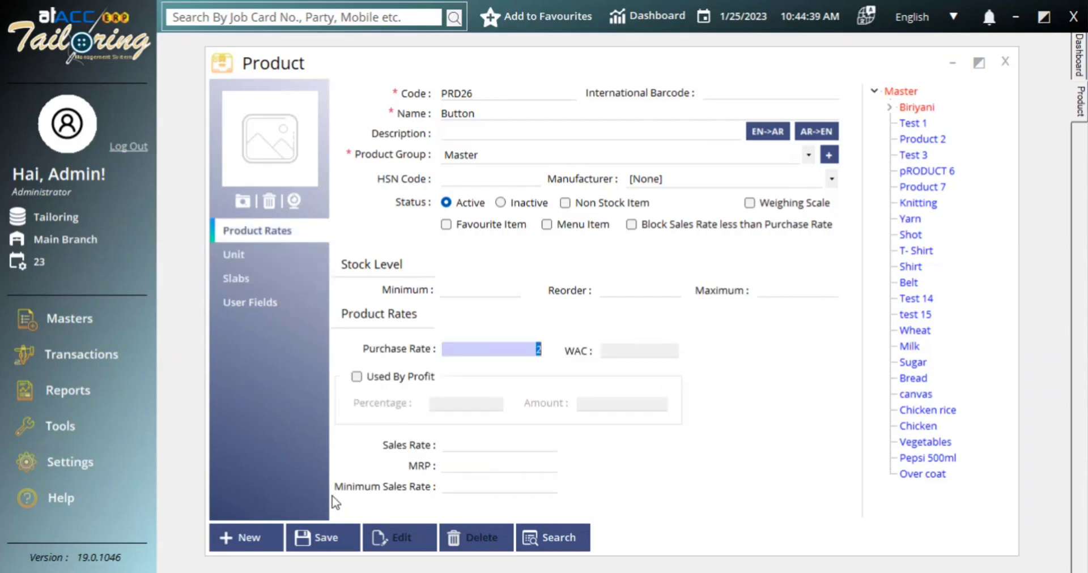
left_click(321, 537)
left_click(592, 354)
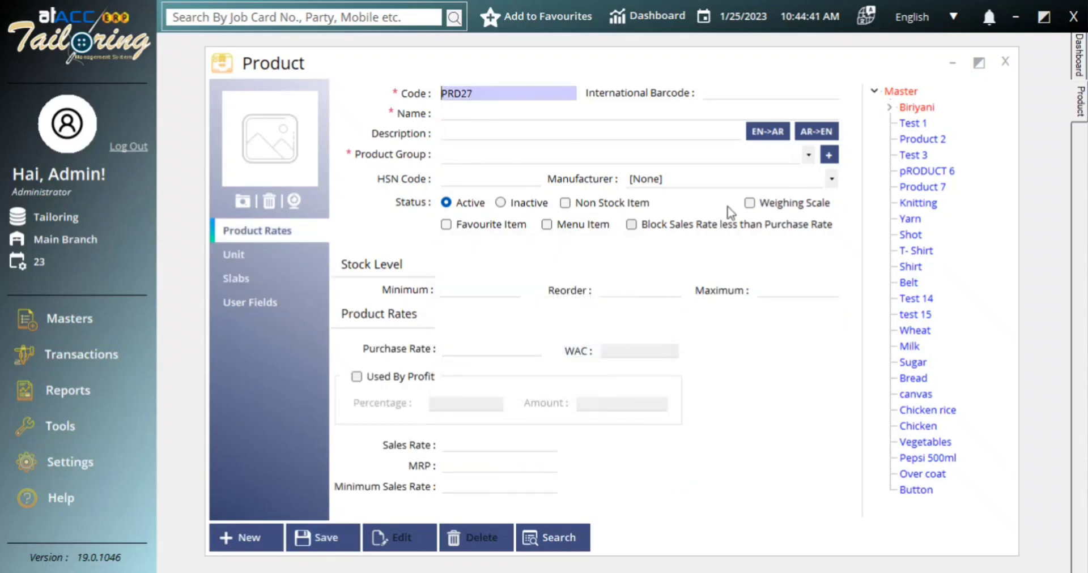
View the products under the Biriyani group in the product tree and close the Product master
left_click(889, 108)
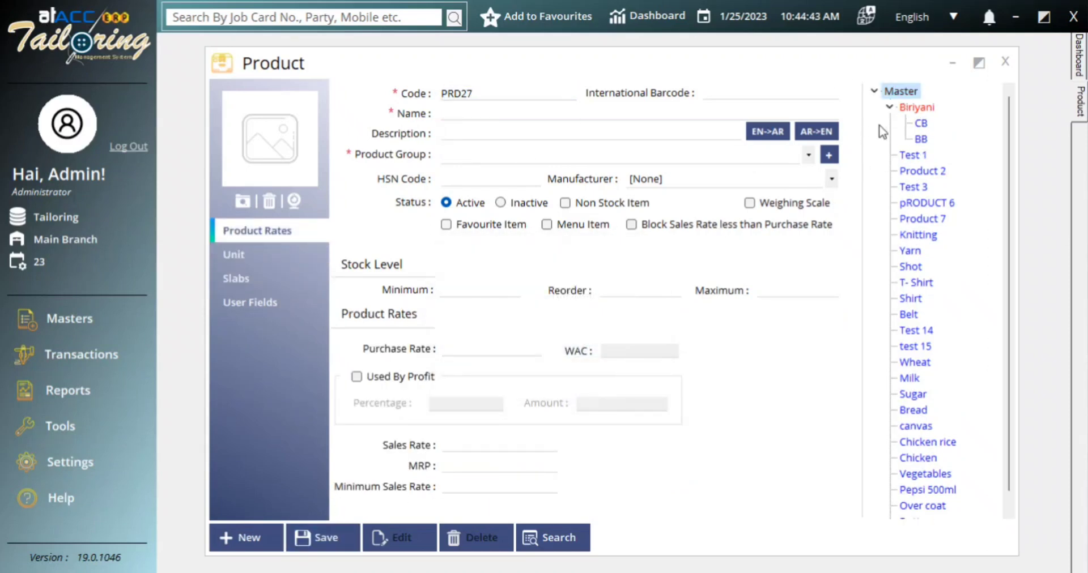
left_click(889, 108)
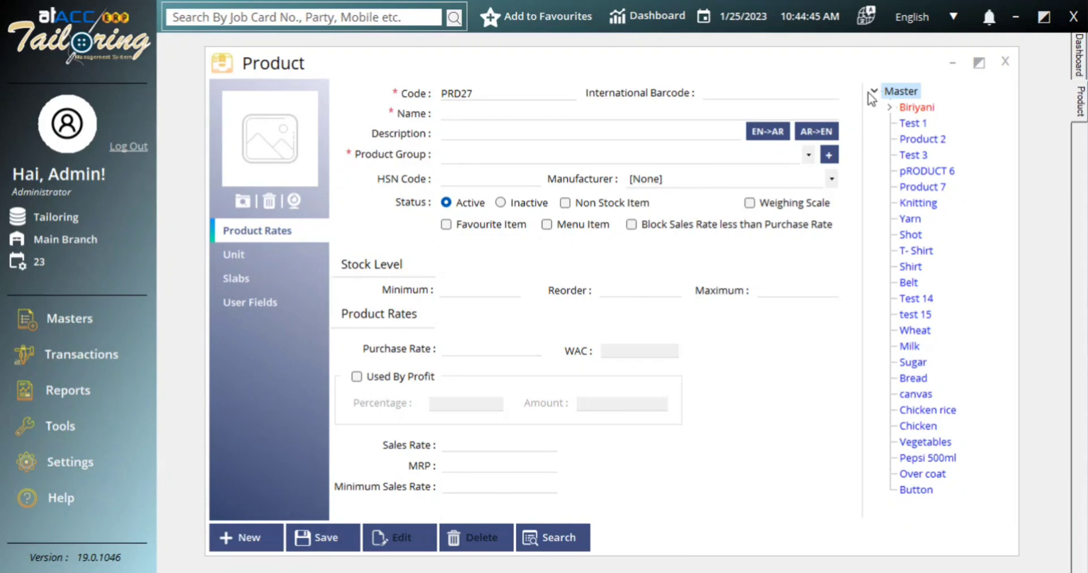
left_click(1006, 61)
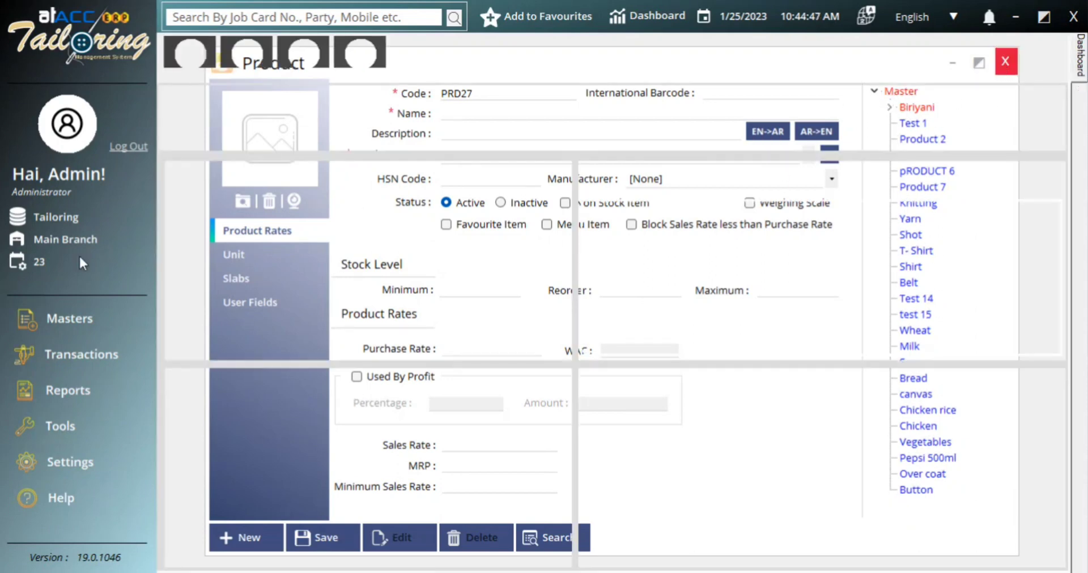
Open the Measurement master and review the list of saved measurements
left_click(67, 321)
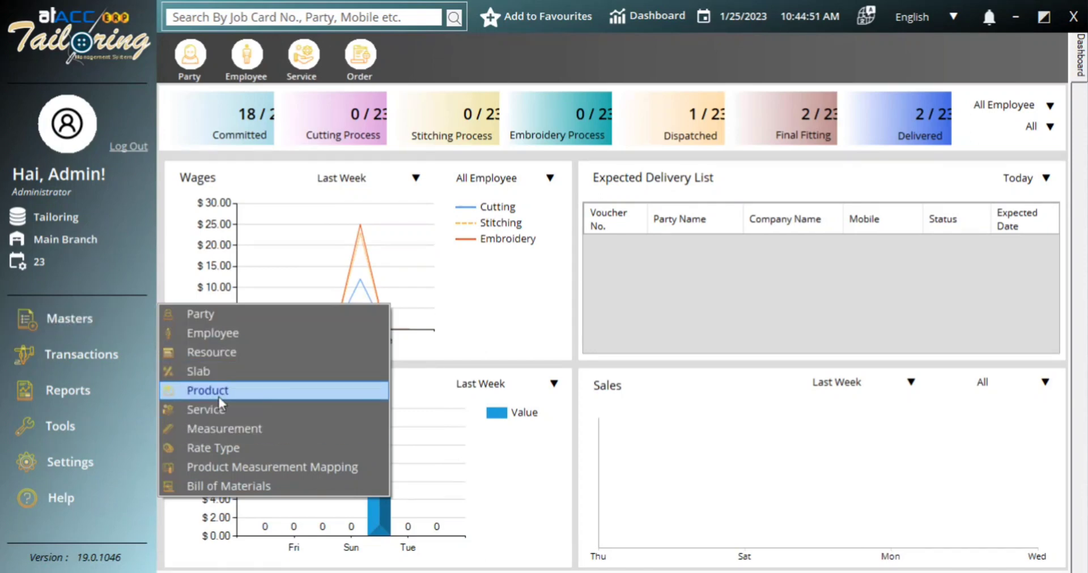
left_click(230, 429)
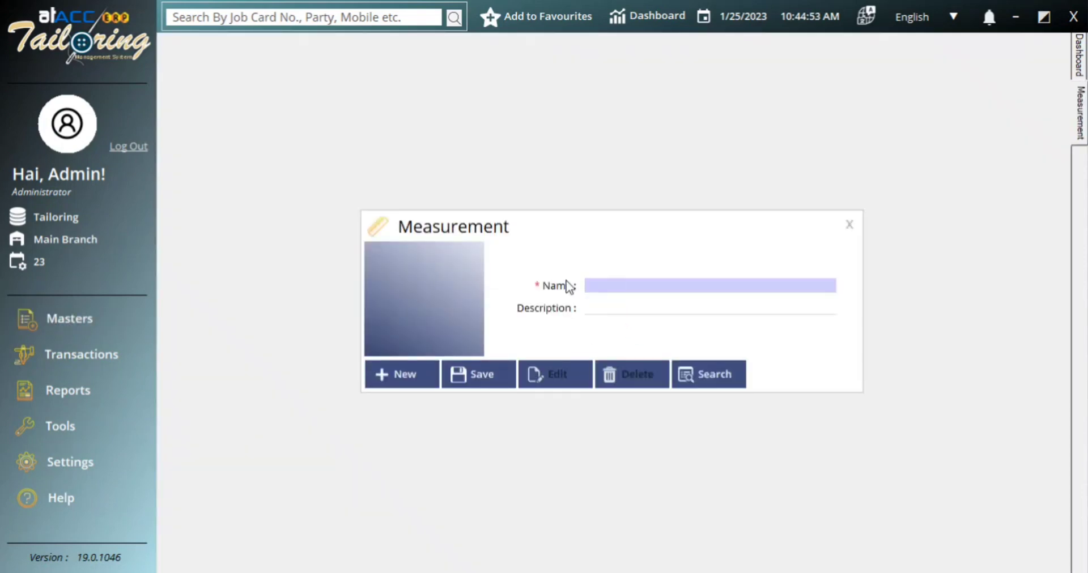
left_click(733, 387)
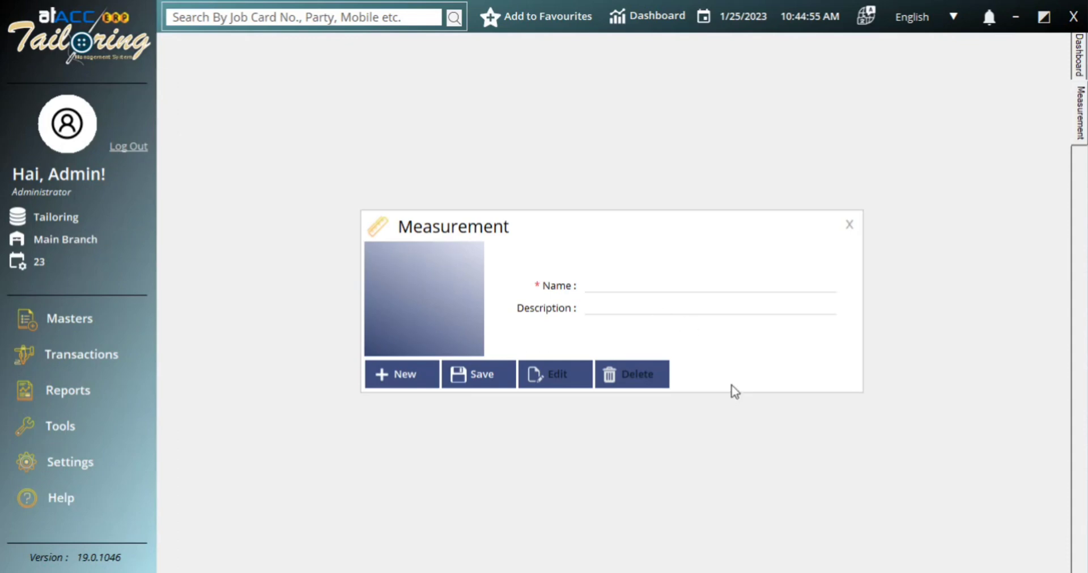
left_click(534, 195)
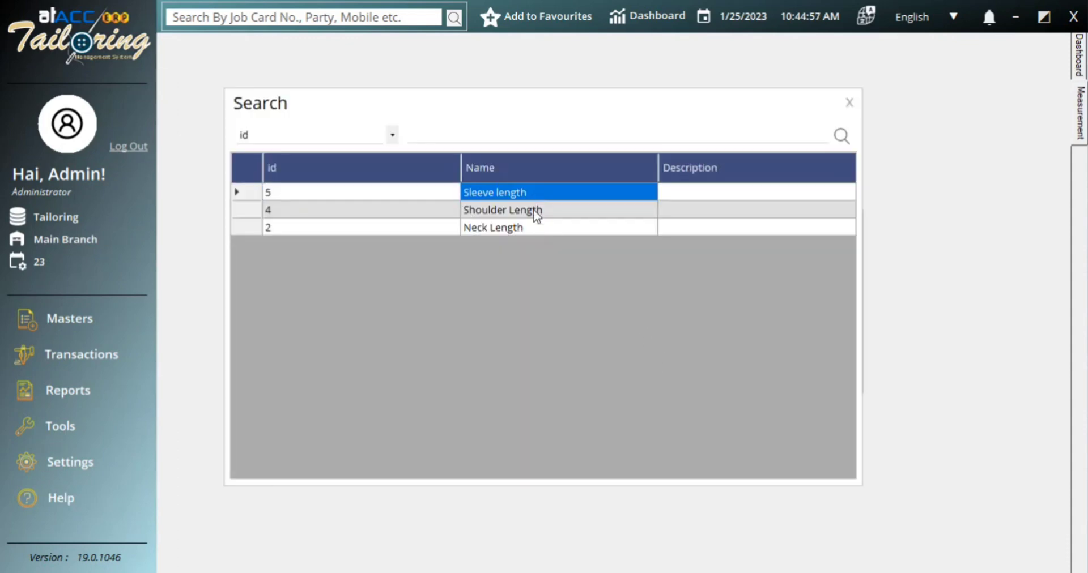
left_click(535, 211)
left_click(532, 228)
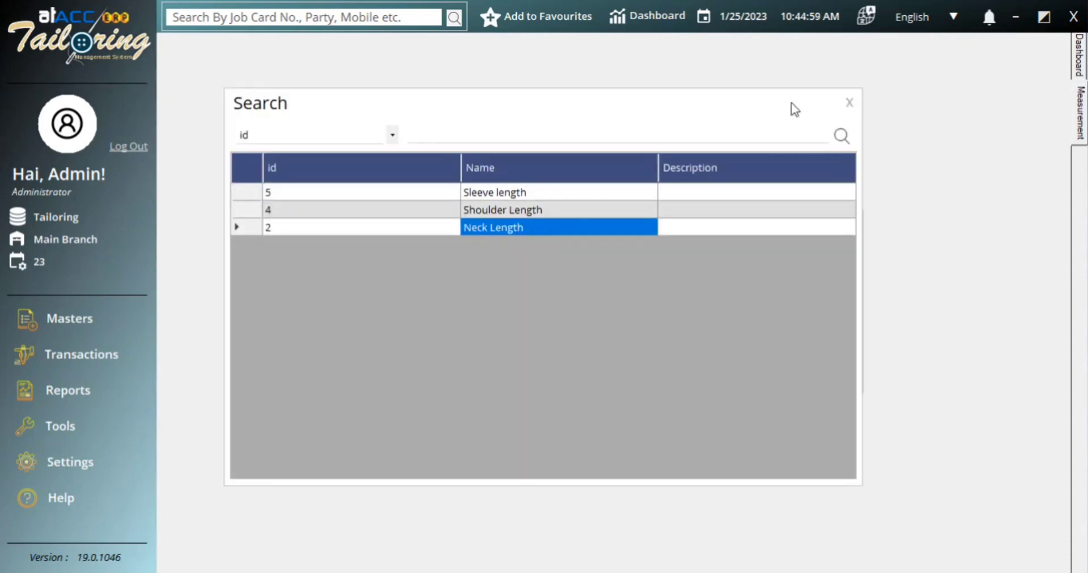
left_click(848, 103)
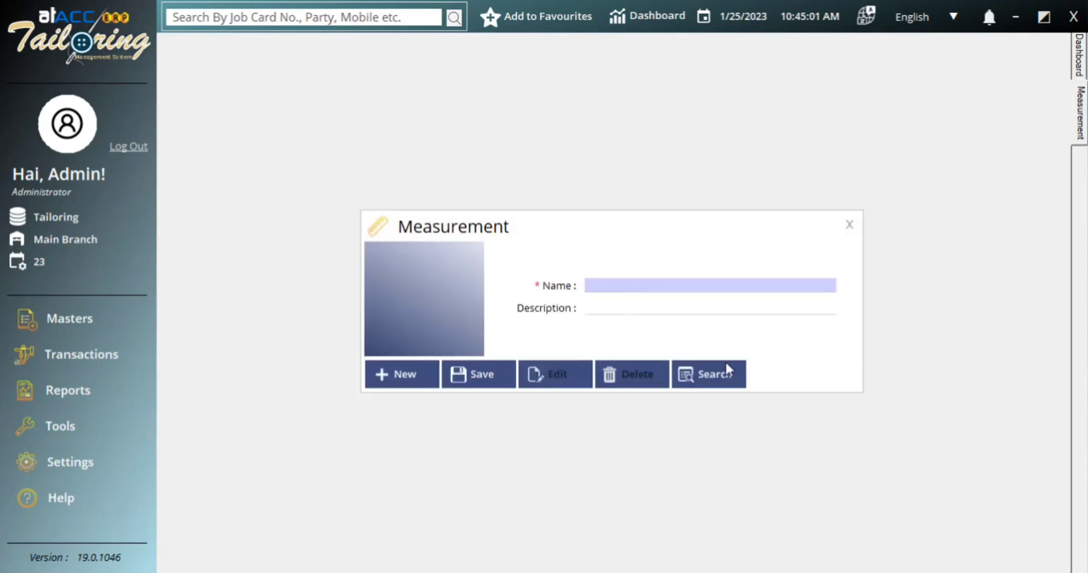
left_click(726, 365)
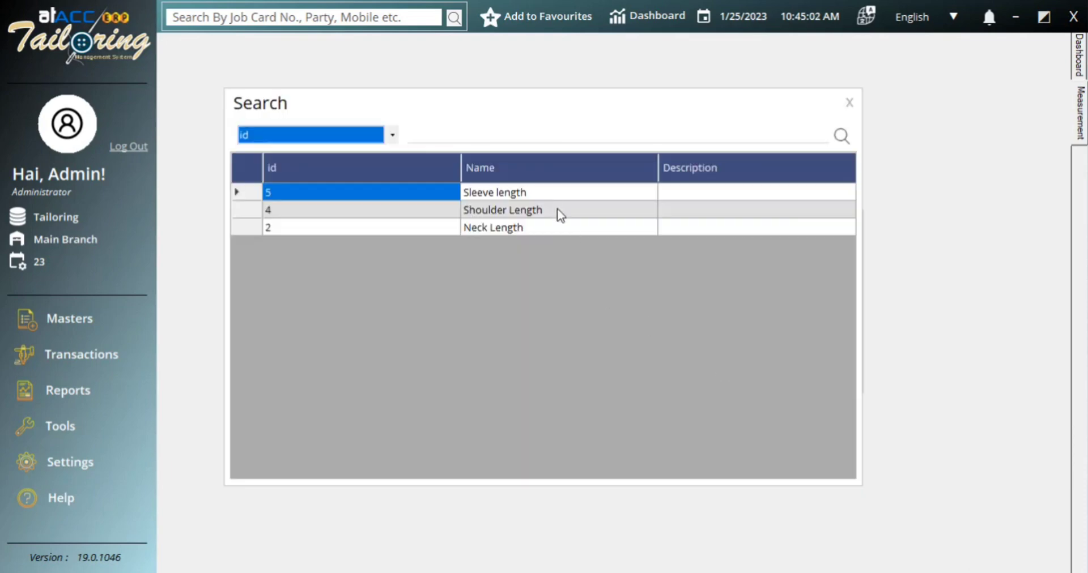
left_click(852, 108)
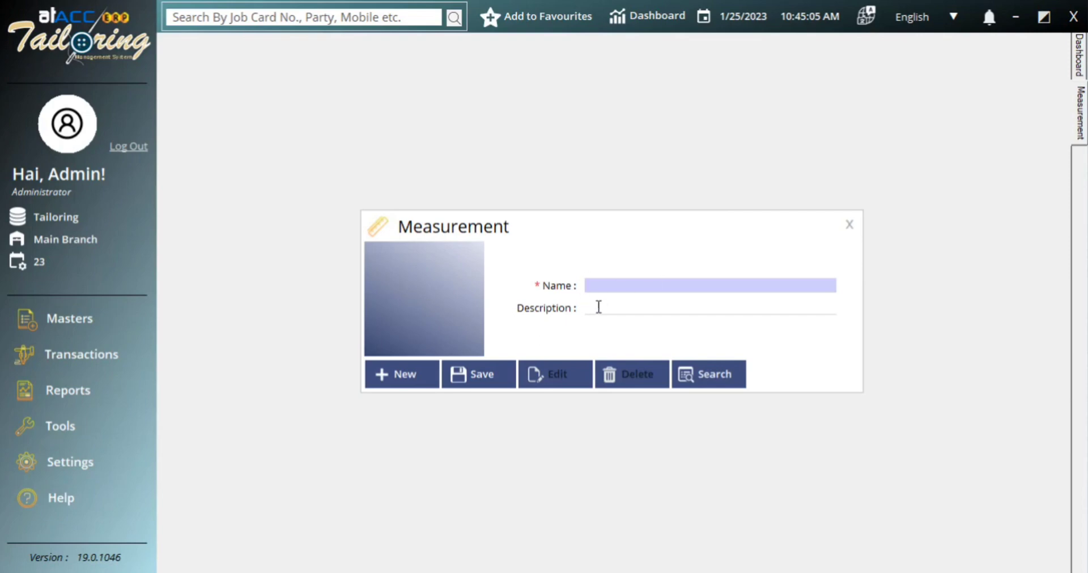
Open the Neck Length measurement for editing, resave it with the same name, and close the Measurement master
left_click(708, 374)
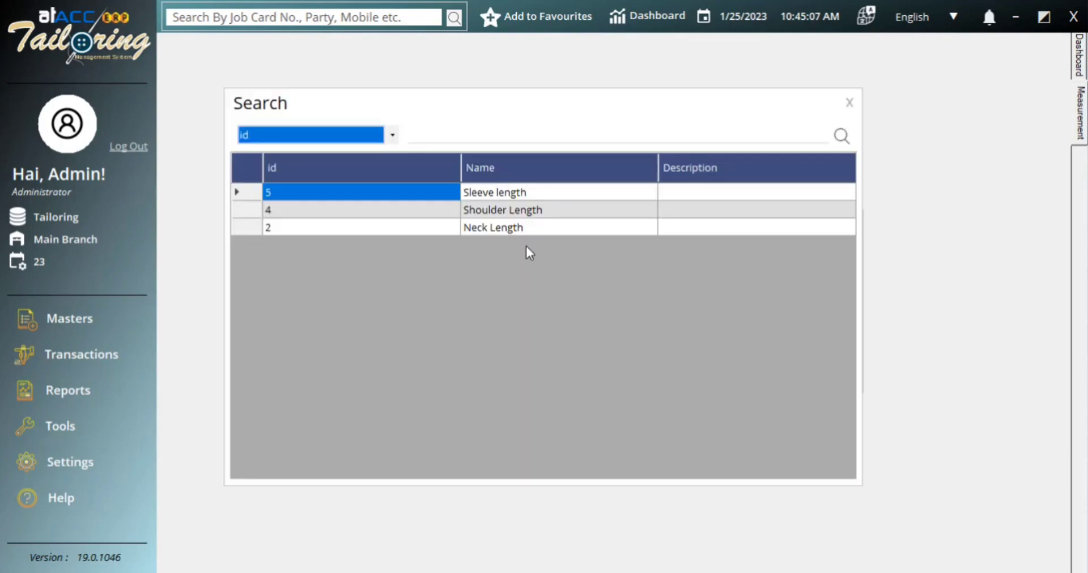
left_click(532, 230)
double_click(531, 229)
left_click(532, 385)
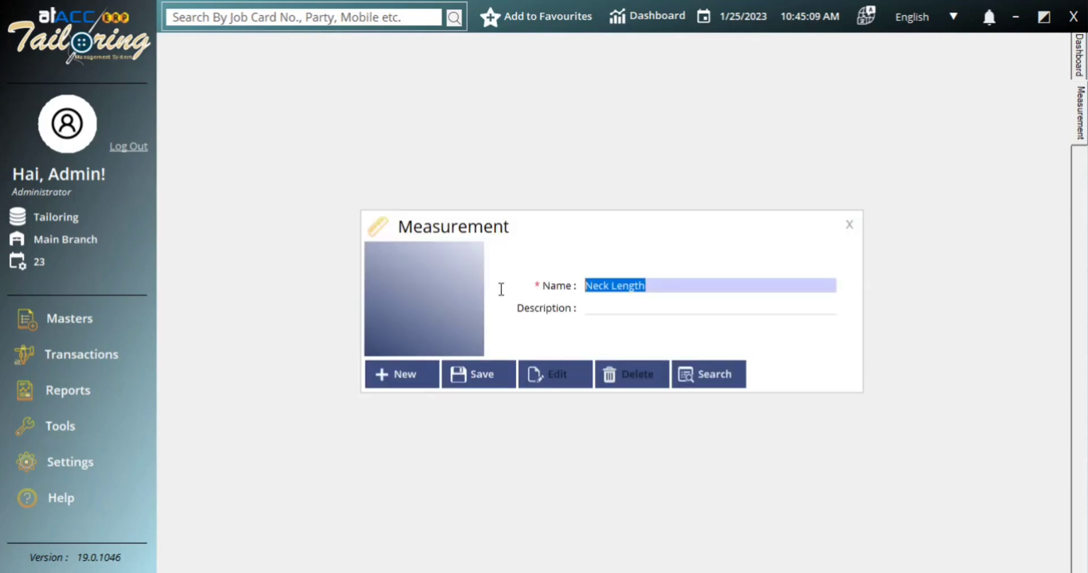
left_click(477, 374)
left_click(596, 352)
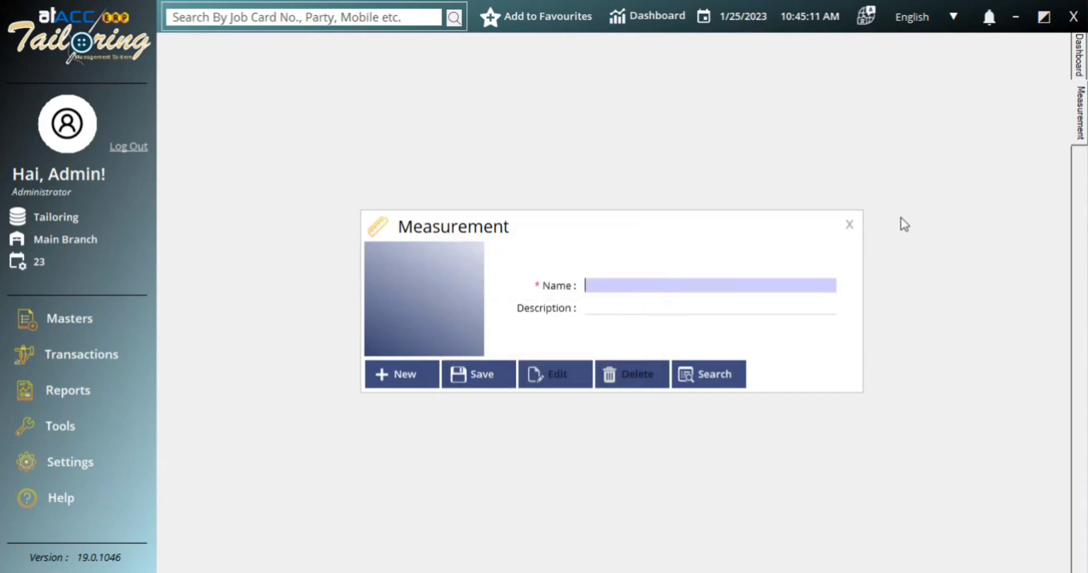
left_click(850, 224)
Open the Rate Type master, list the saved rate types and load the Embroidery Type record
left_click(78, 328)
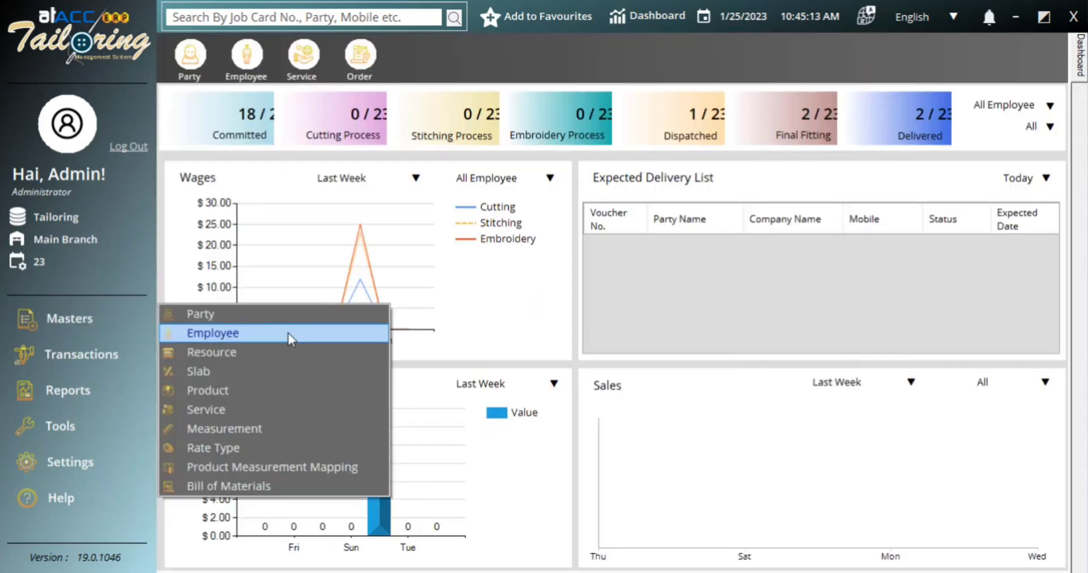
left_click(256, 450)
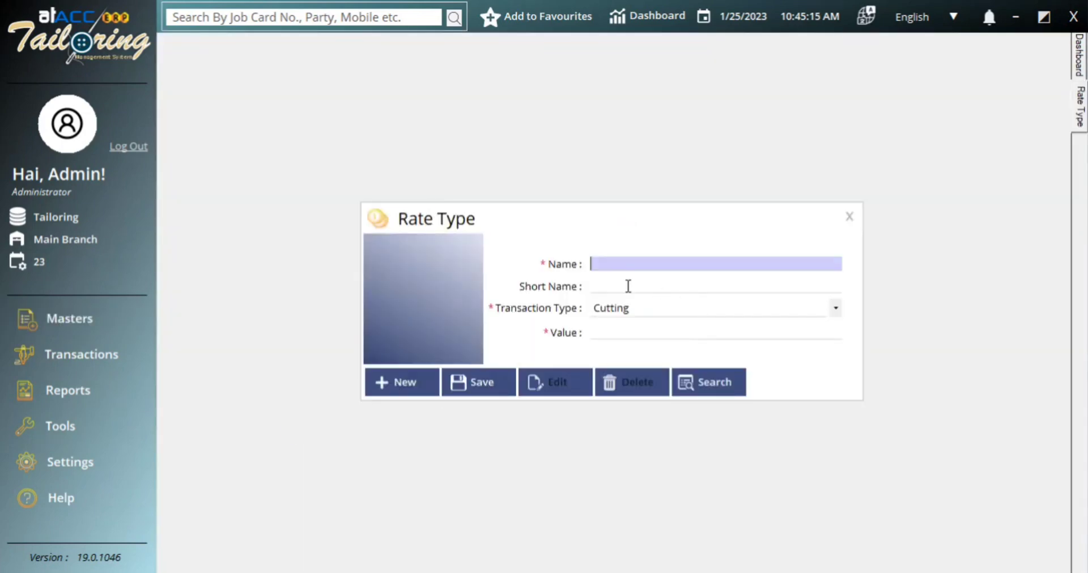
left_click(707, 381)
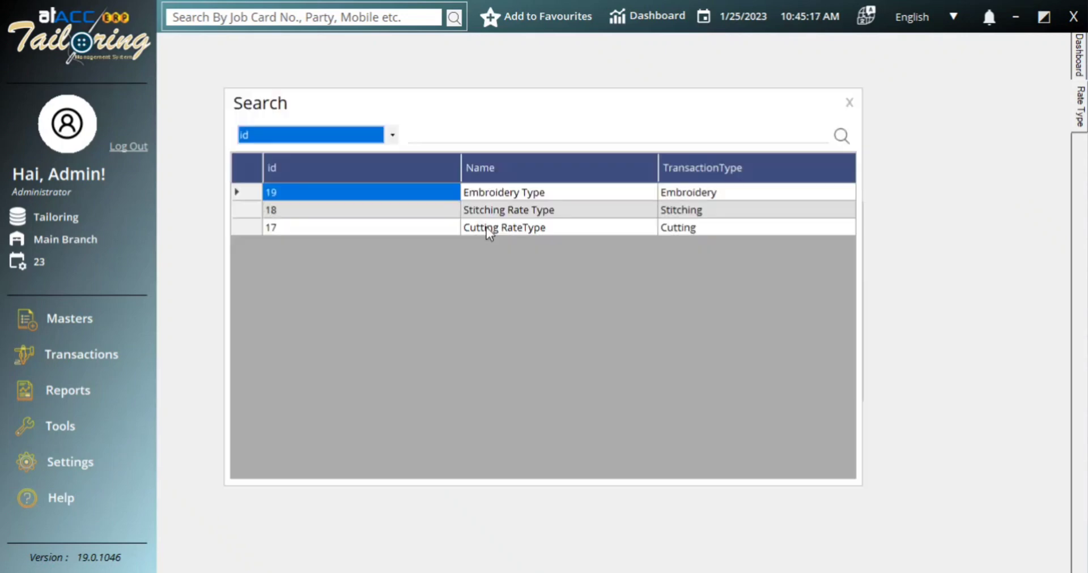
double_click(520, 197)
Open the Stitching Rate Type record for editing, review its name, transaction type and value, and close it without saving
left_click(728, 385)
left_click(515, 216)
double_click(532, 209)
left_click(555, 383)
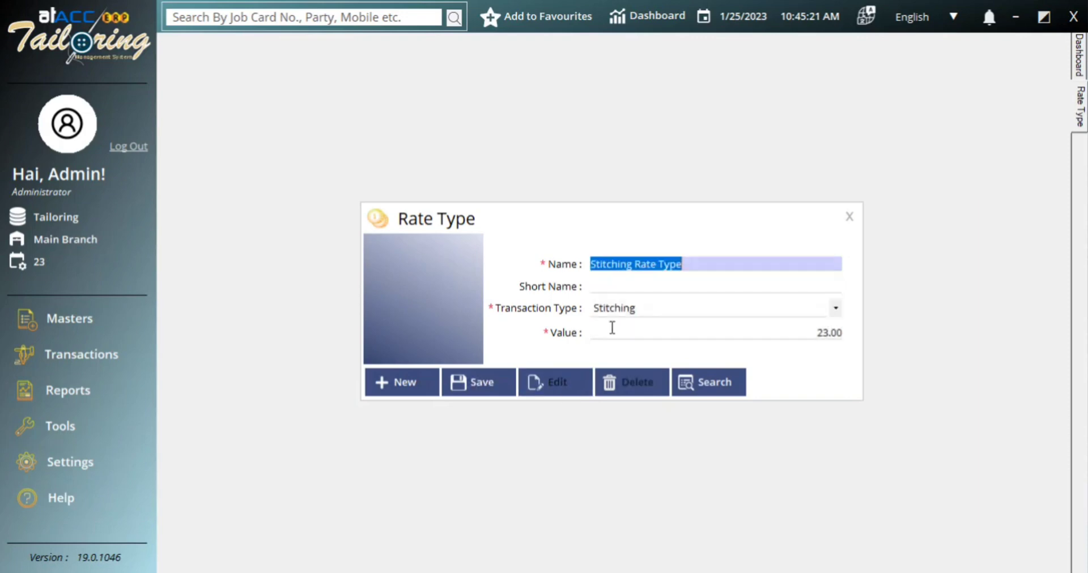
left_click_drag(693, 270, 554, 258)
left_click(658, 306)
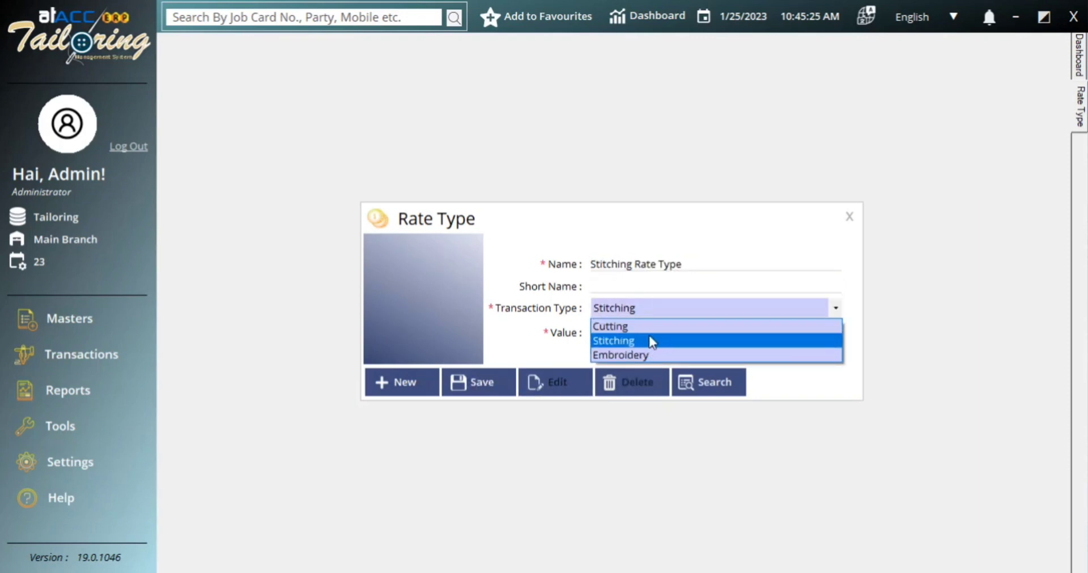
left_click(651, 339)
left_click(679, 332)
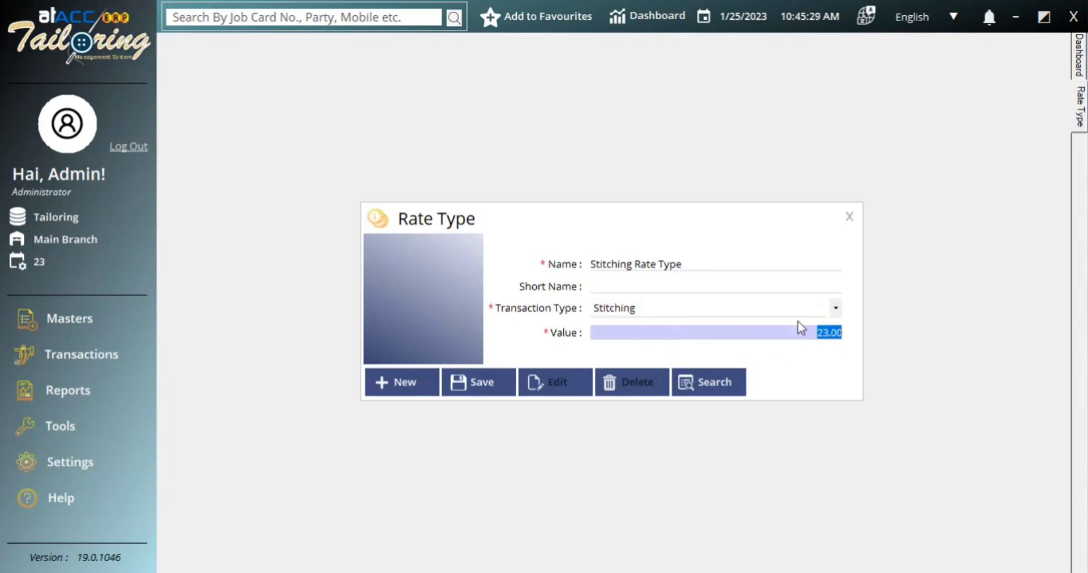
left_click(848, 217)
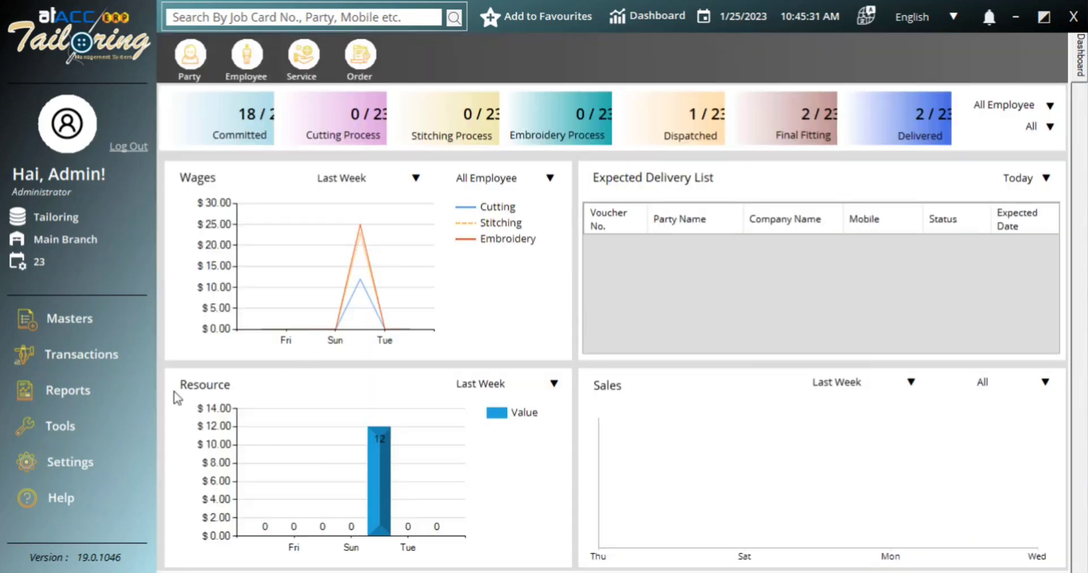
Open the Product Measurement Mapping master and select Over coat as the product
left_click(85, 365)
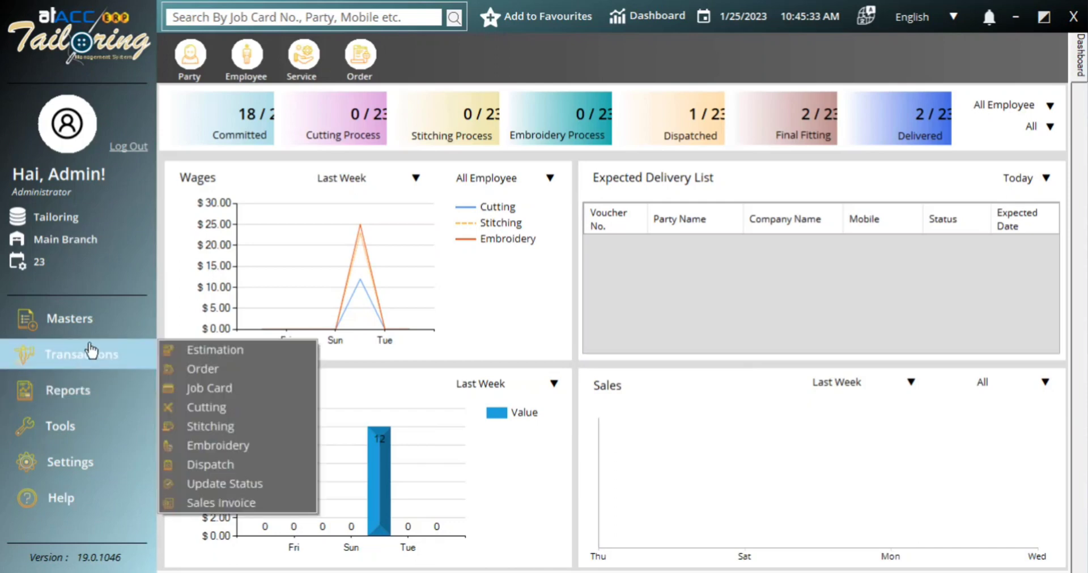
left_click(68, 318)
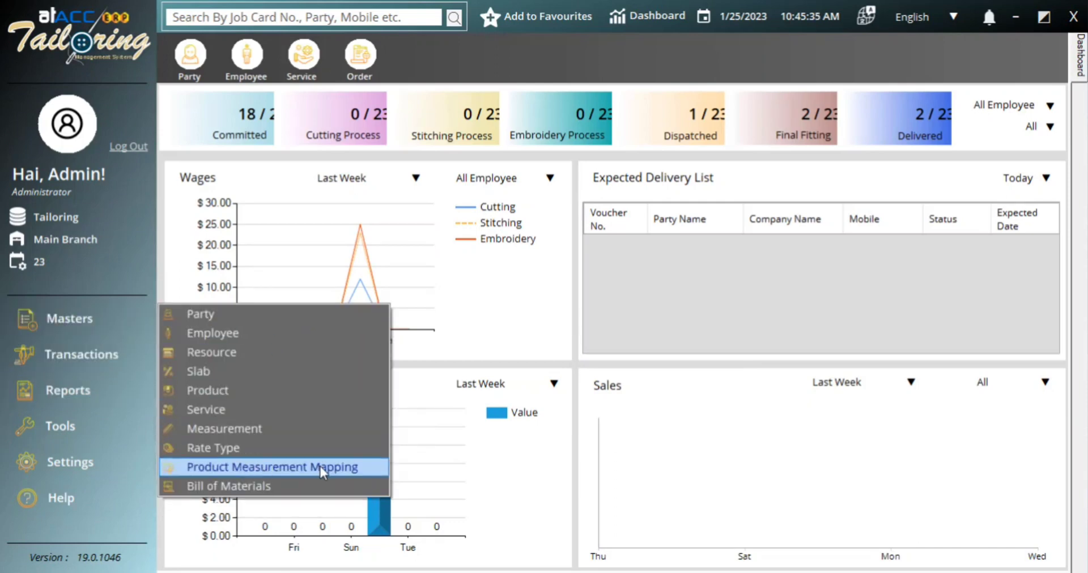
left_click(295, 468)
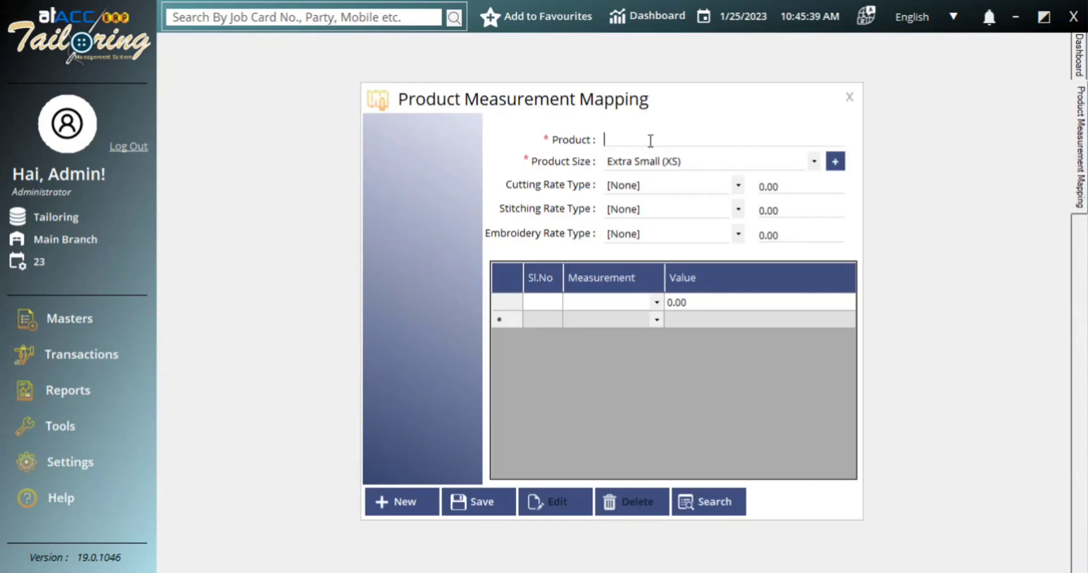
type("ove")
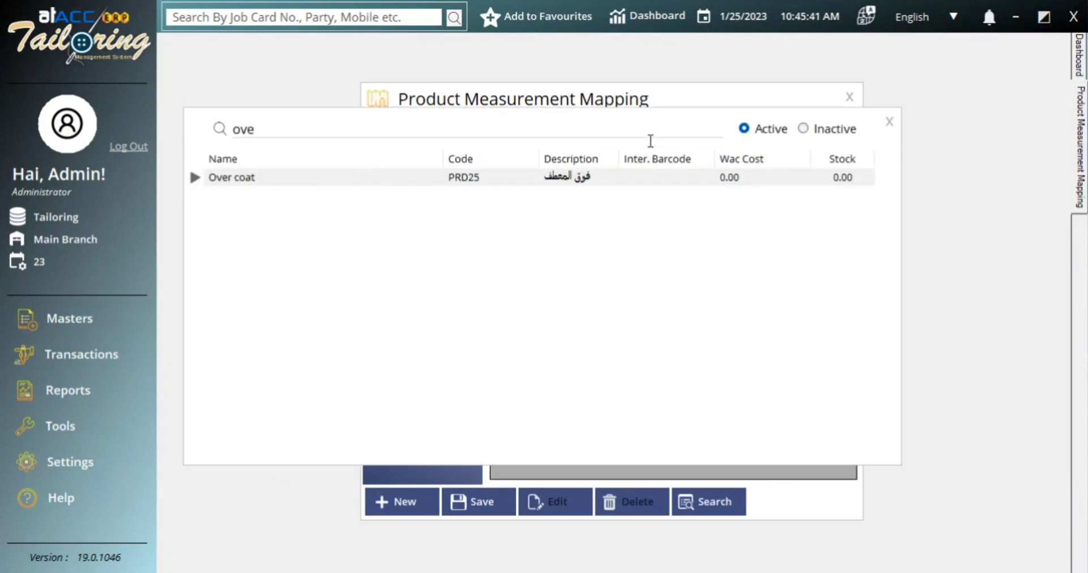
double_click(475, 179)
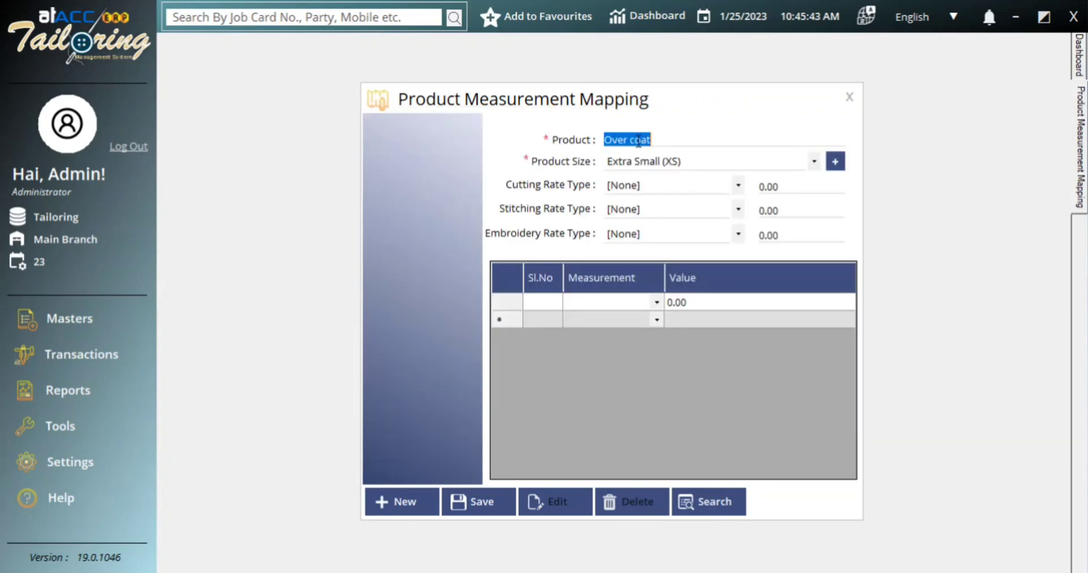
Check the existing product sizes, and add and save a new product size named Default Size
left_click(756, 163)
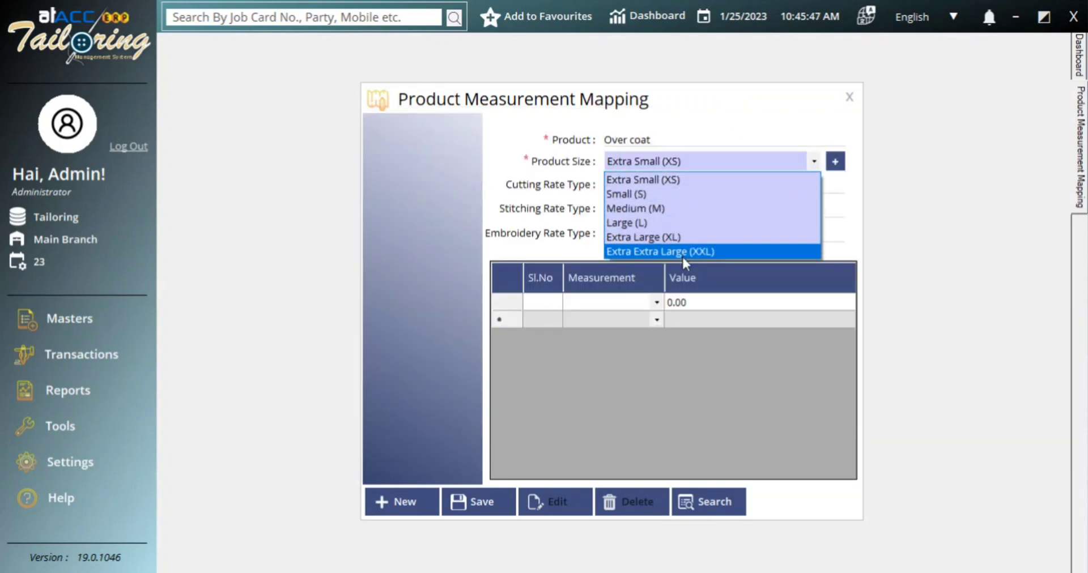
left_click(753, 131)
left_click(834, 162)
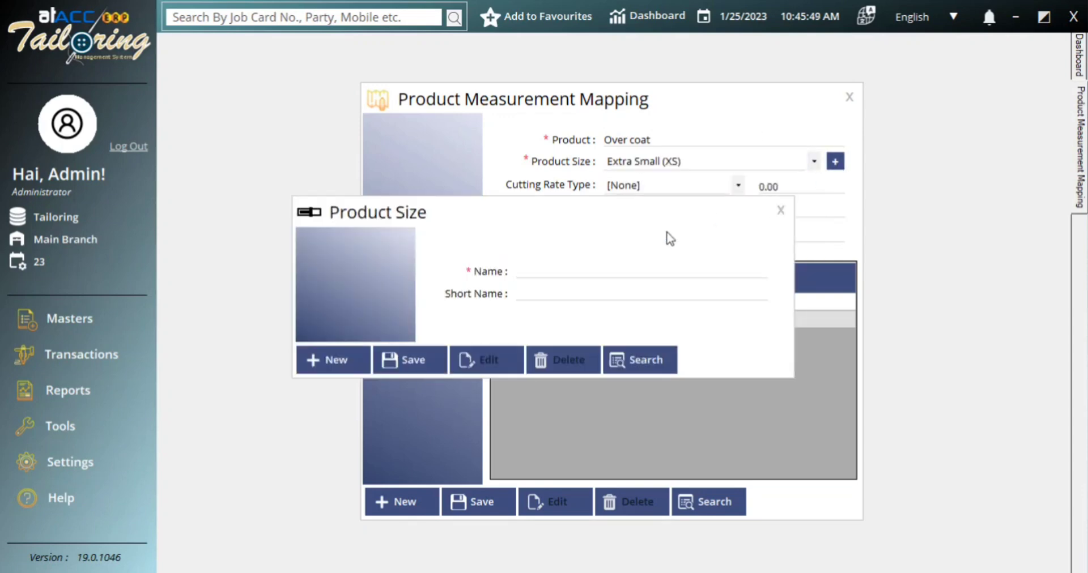
left_click(587, 272)
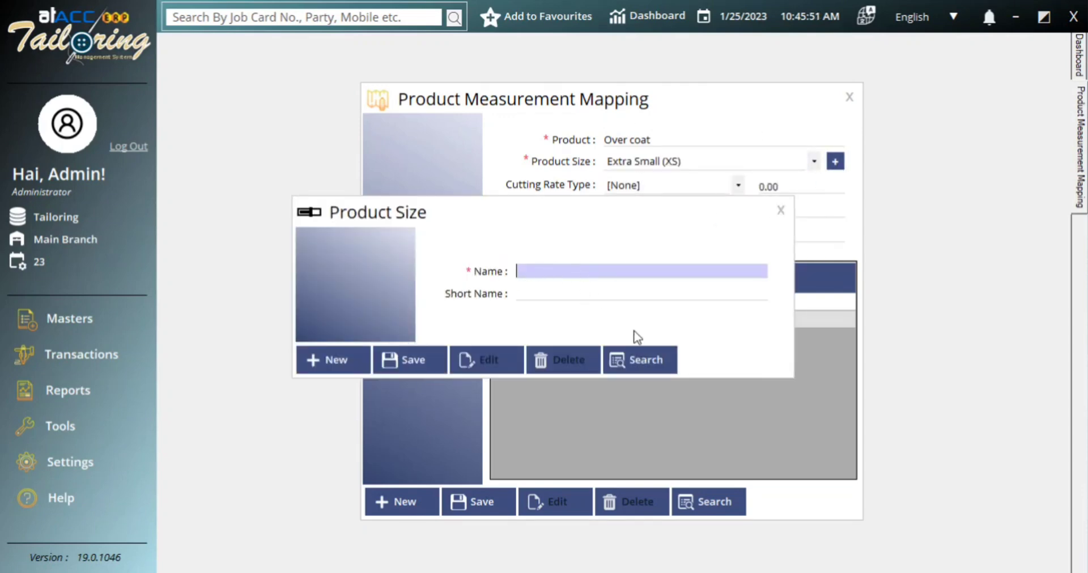
left_click(629, 358)
left_click(849, 103)
key("Delete")
type("Default Size")
left_click(404, 359)
left_click(593, 350)
Reopen the Default Size record for editing, set its short name to DS and save it
left_click(637, 360)
double_click(496, 192)
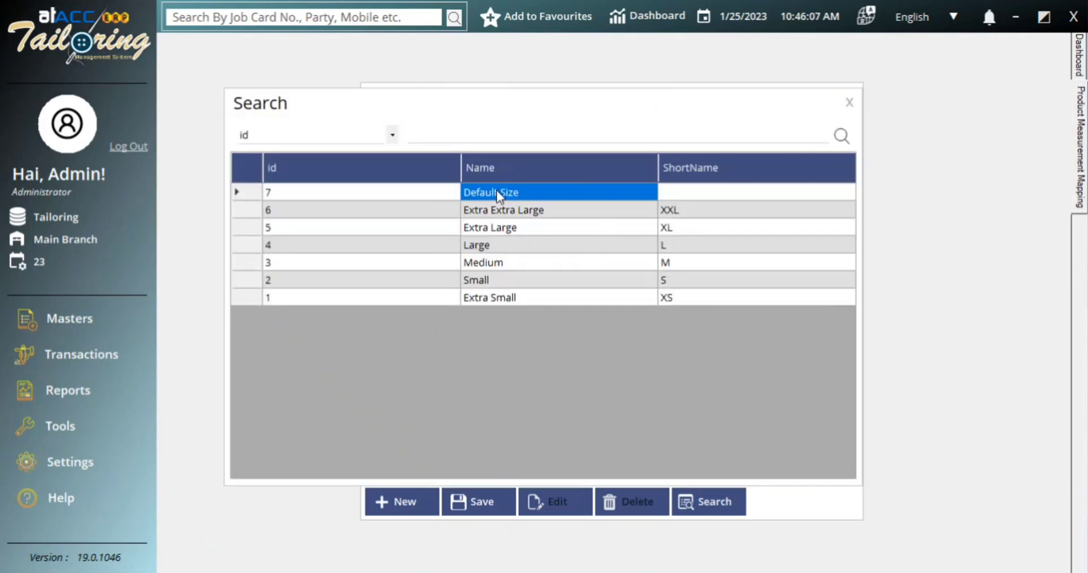
left_click(486, 366)
left_click(545, 294)
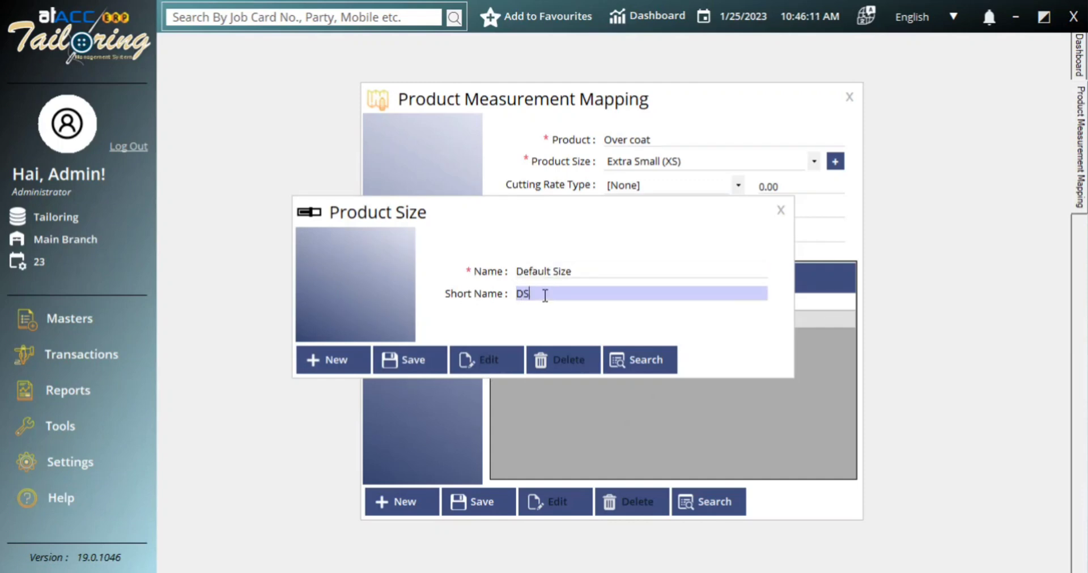
type("DS")
left_click(443, 368)
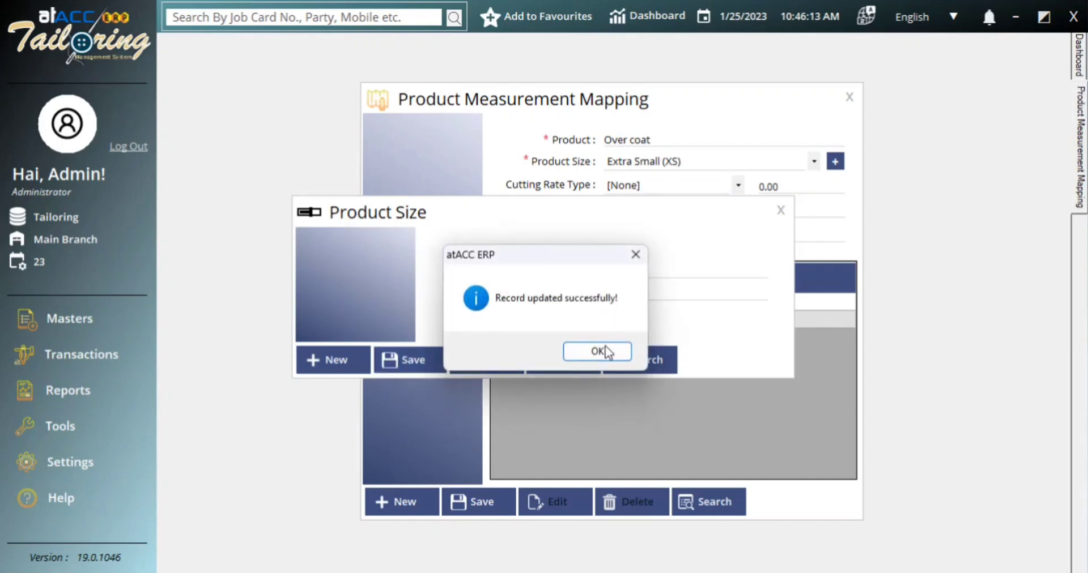
Close the Product Size form and select Default Size (DS) as the product size for the Over coat mapping
left_click(604, 352)
left_click(779, 210)
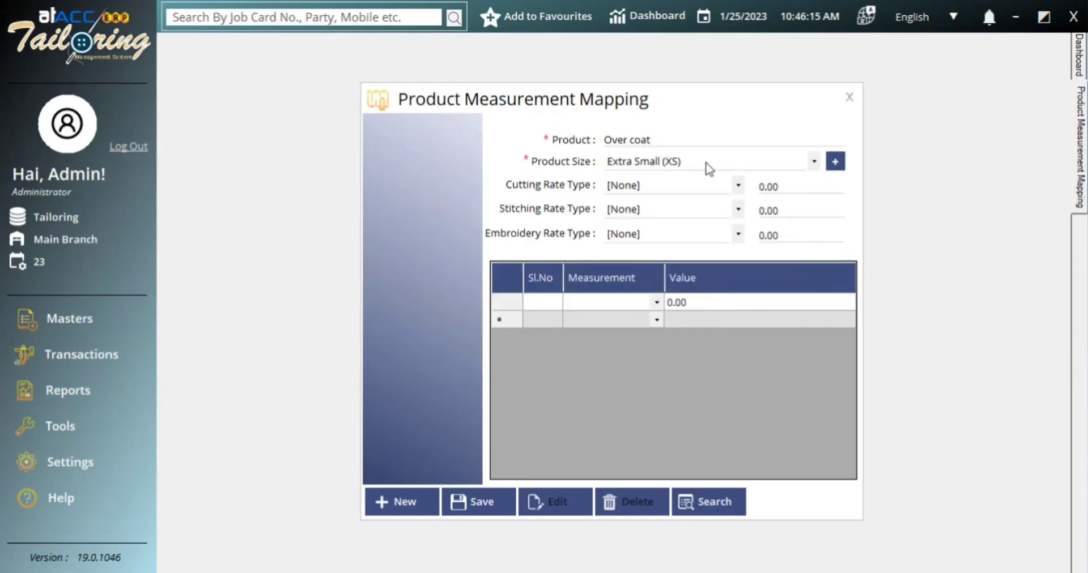
left_click(706, 164)
left_click(641, 264)
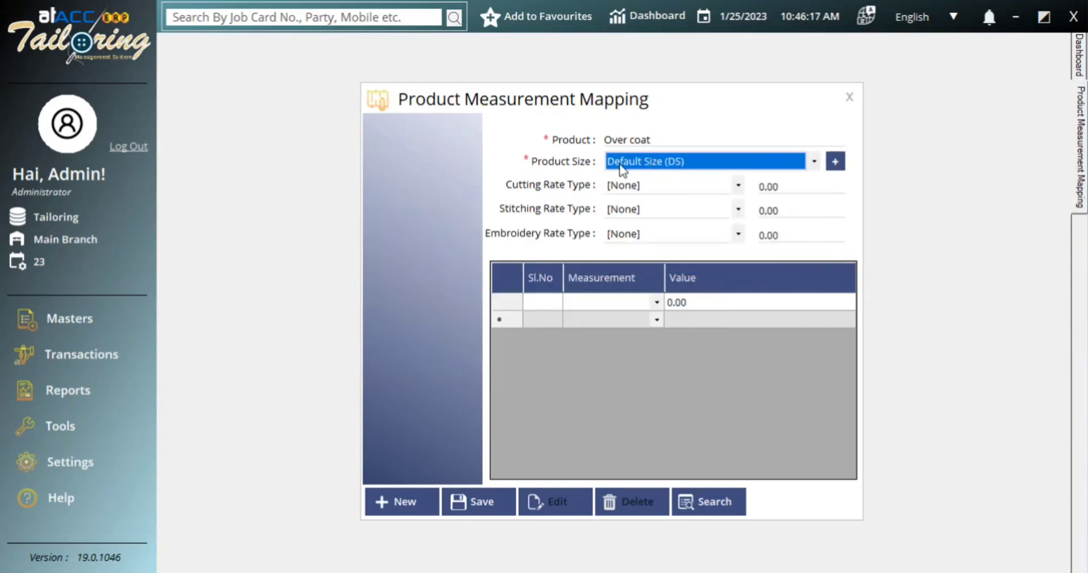
Assign Cutting RateType, Stitching Rate Type and Embroidery Type as the cutting, stitching and embroidery rate types
left_click(664, 186)
left_click(652, 218)
key("Tab")
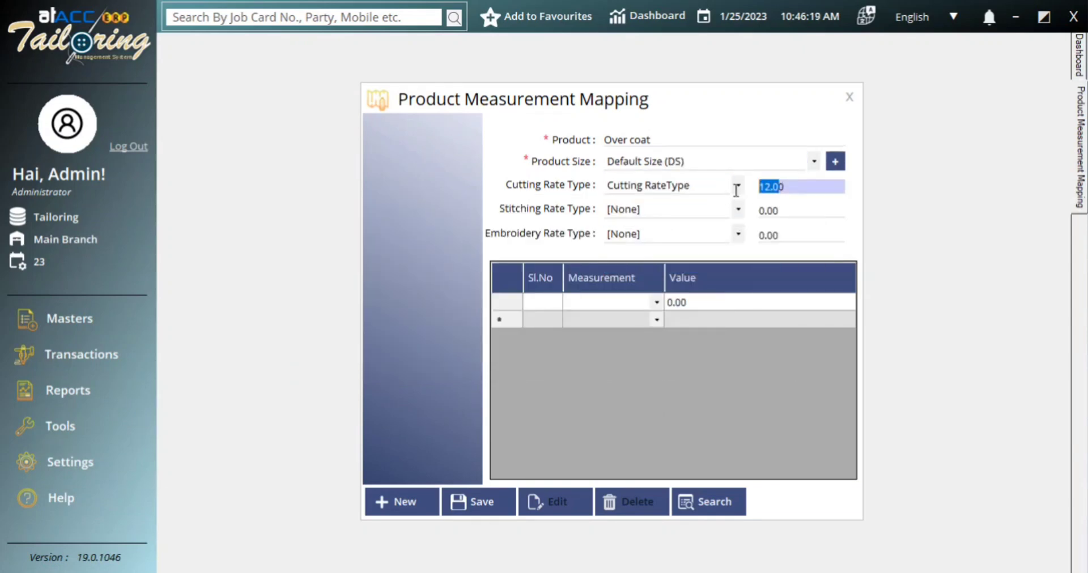
left_click(609, 212)
left_click(652, 242)
left_click(790, 211)
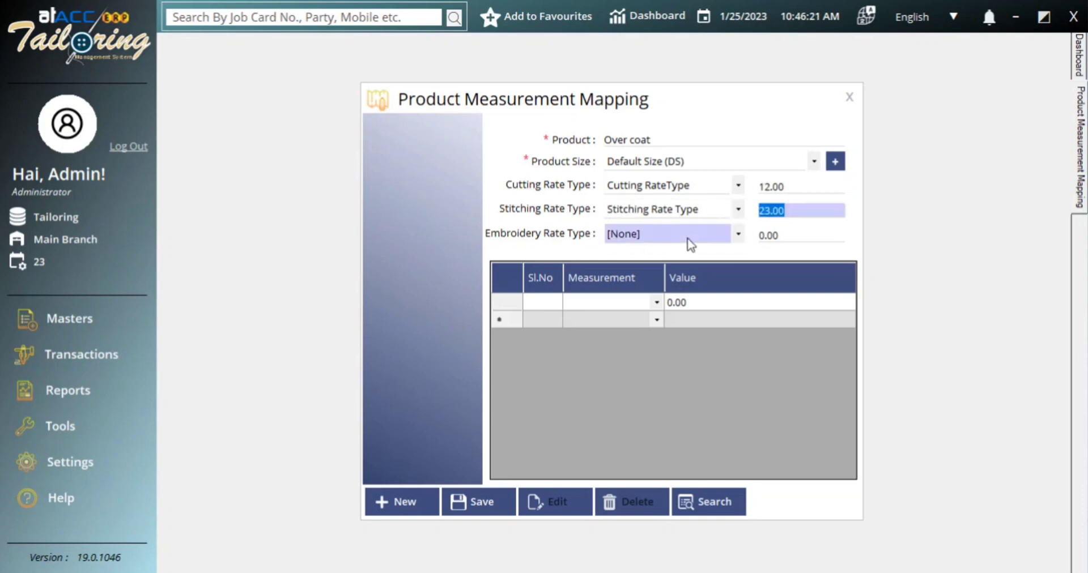
left_click(686, 238)
left_click(666, 268)
Add Neck Length as the first measurement in the mapping, keeping its value at 0.00
left_click(652, 302)
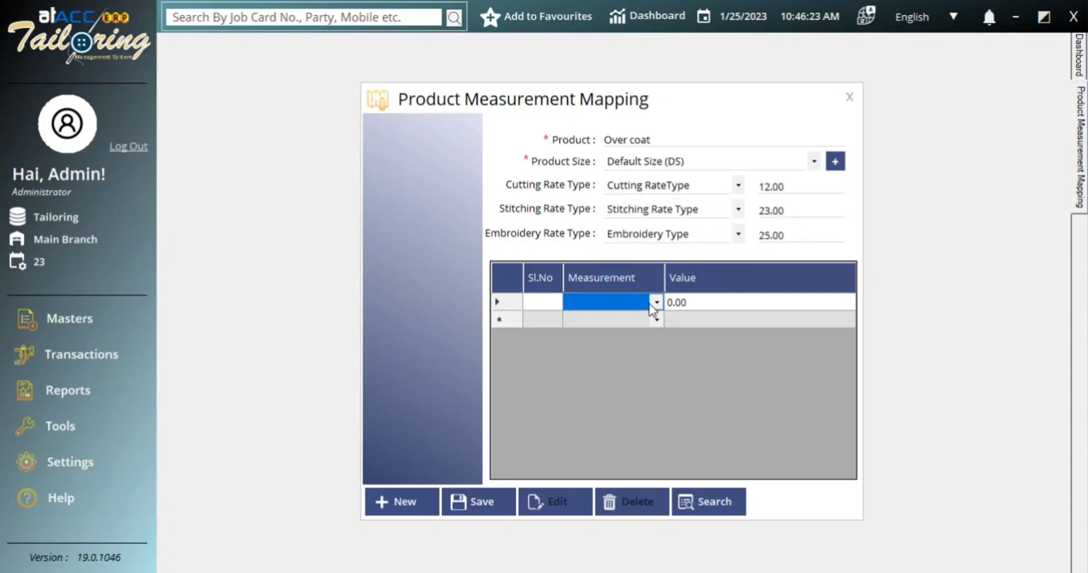
left_click(657, 303)
left_click(658, 303)
left_click(659, 304)
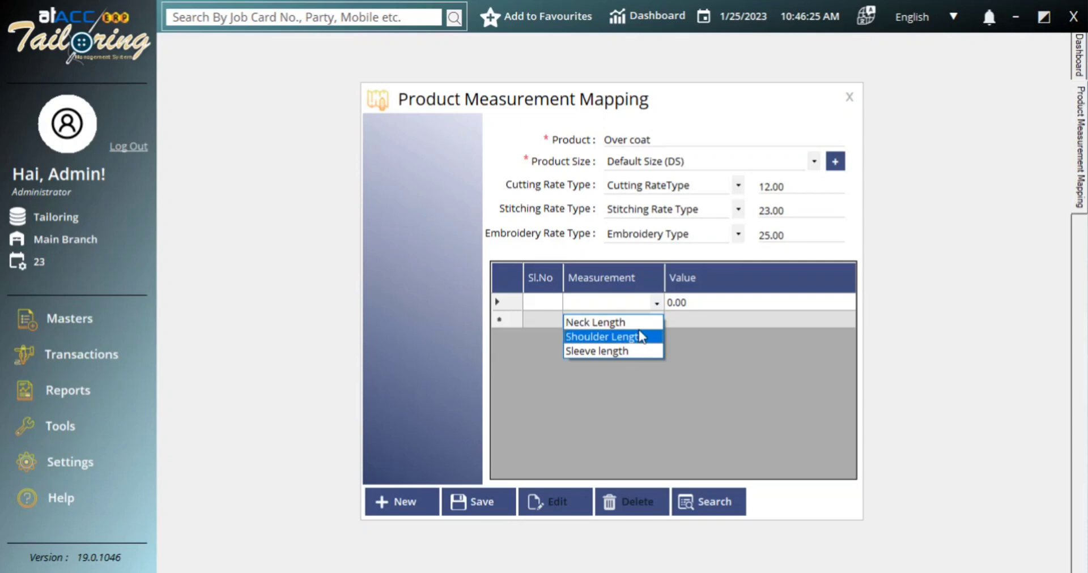
left_click(634, 322)
left_click(704, 310)
left_click(704, 304)
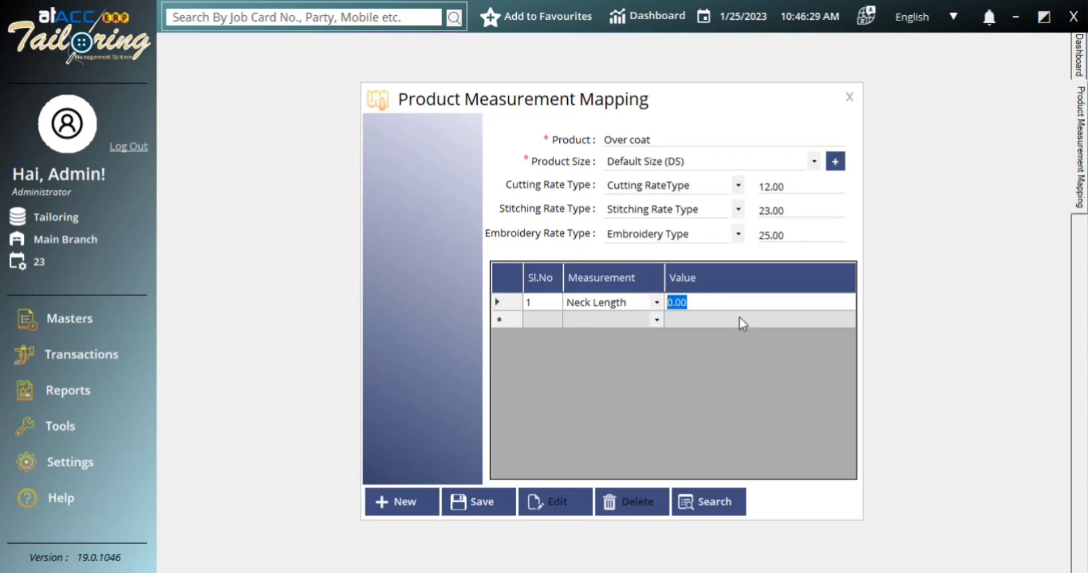
Add Shoulder Length and Sleeve length as the second and third measurements in the mapping
left_click(656, 316)
left_click(658, 321)
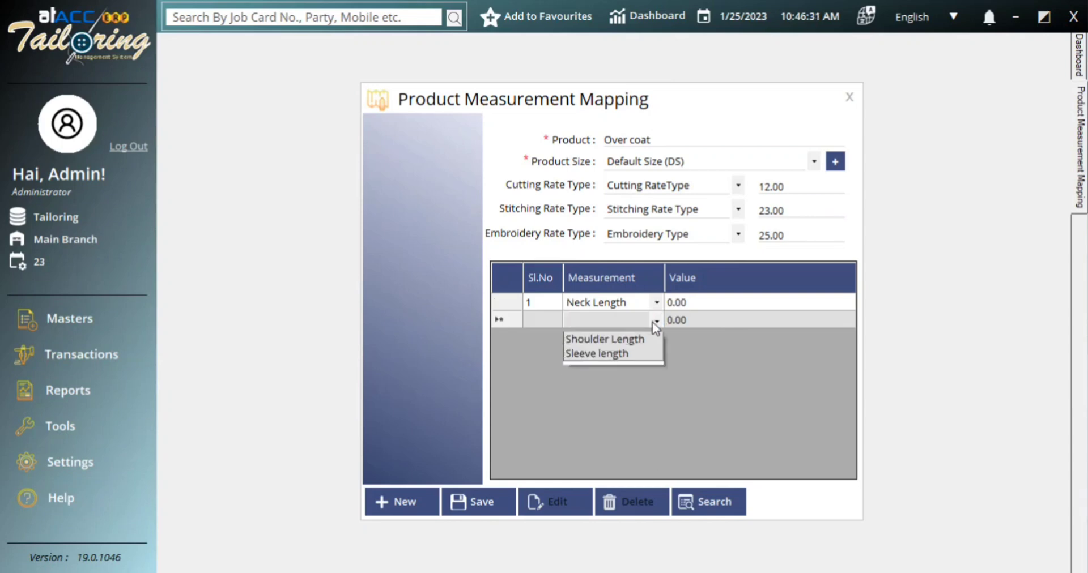
left_click(637, 352)
left_click(653, 340)
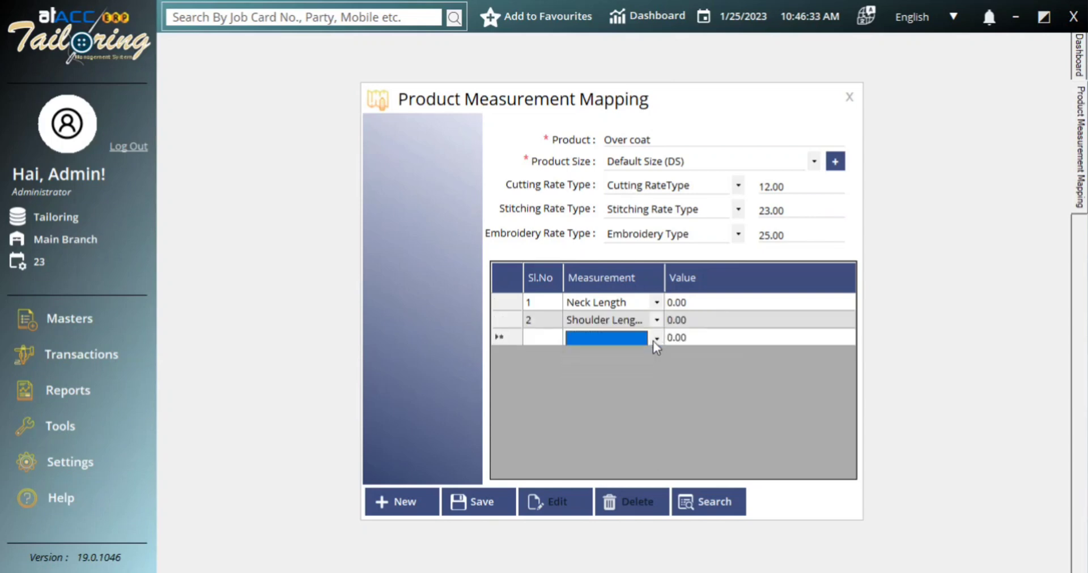
left_click(653, 341)
left_click(628, 384)
left_click(719, 338)
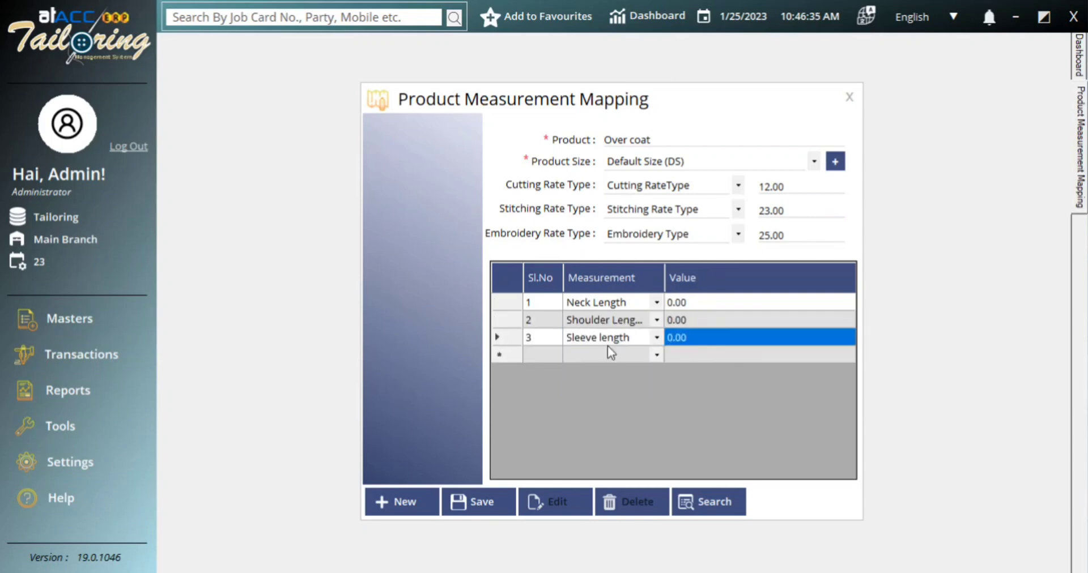
Save the Over coat measurement mapping and close the Product Measurement Mapping form
left_click(493, 502)
left_click(592, 348)
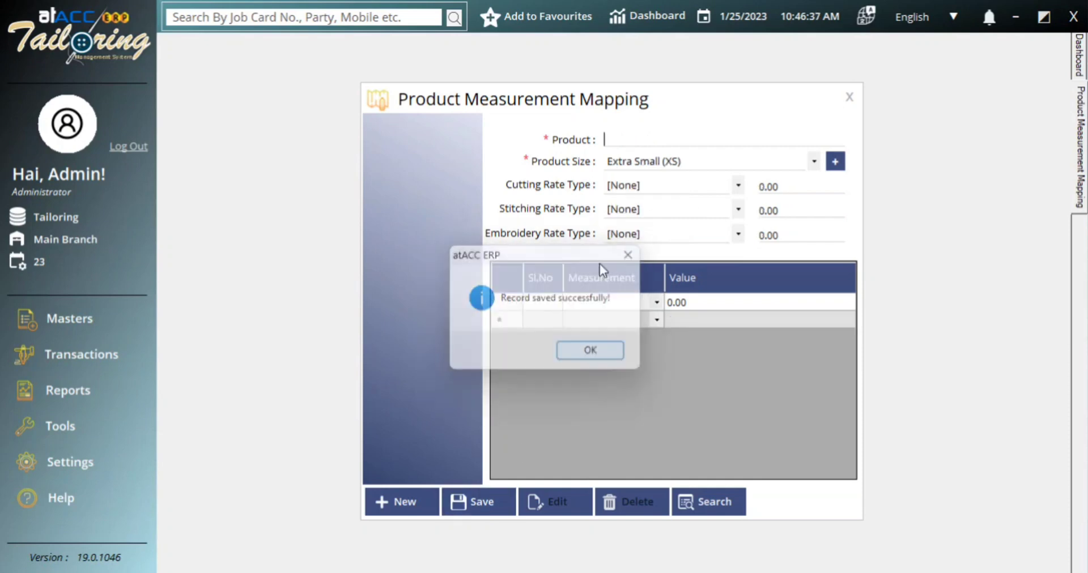
left_click(850, 96)
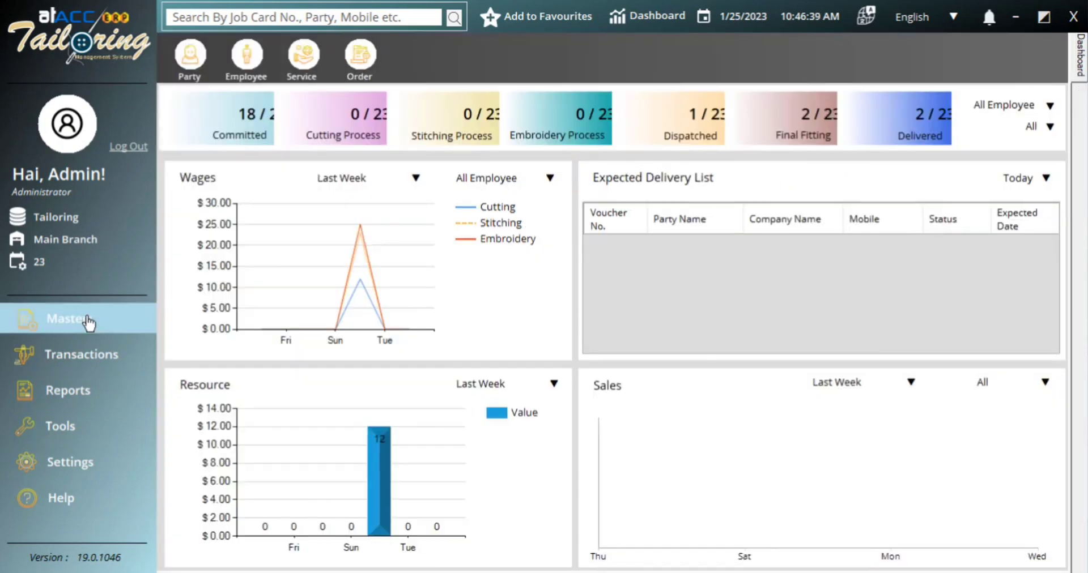
Open the Bill of Materials master and choose the Default depot and the product size Default Size (DS)
left_click(86, 318)
left_click(187, 486)
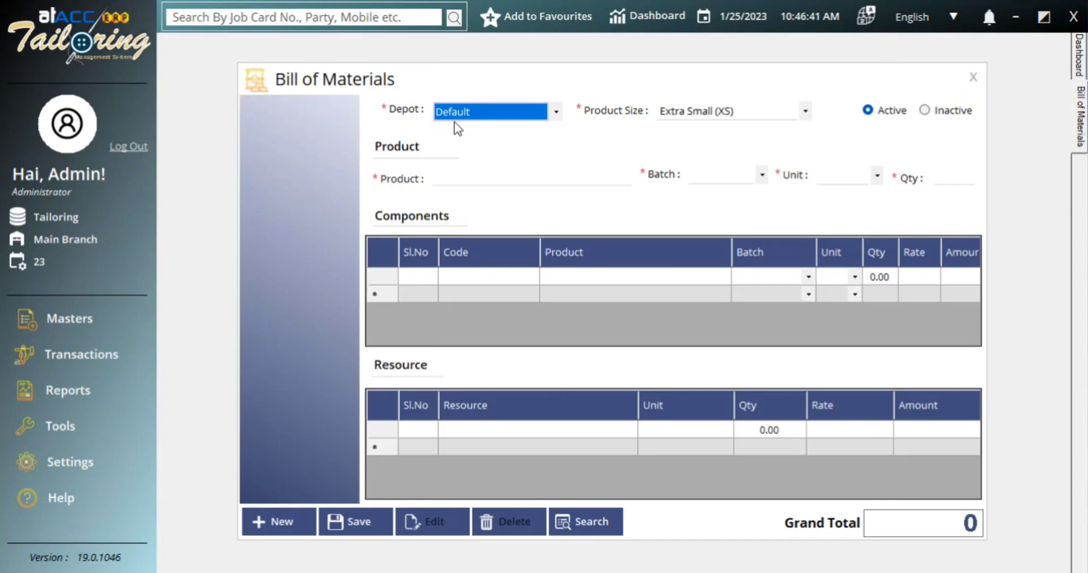
left_click(556, 111)
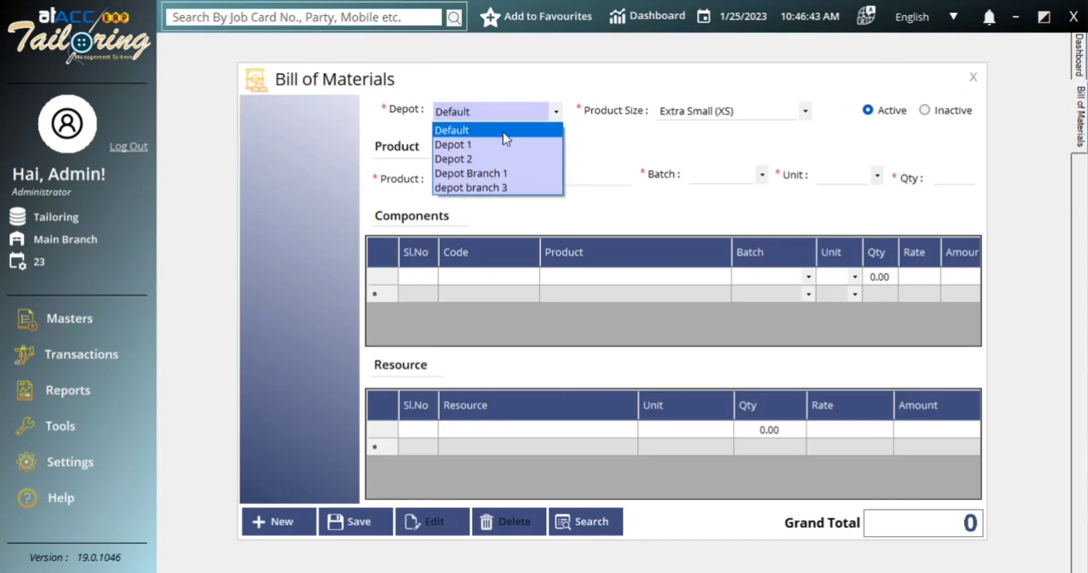
left_click(502, 132)
left_click(805, 111)
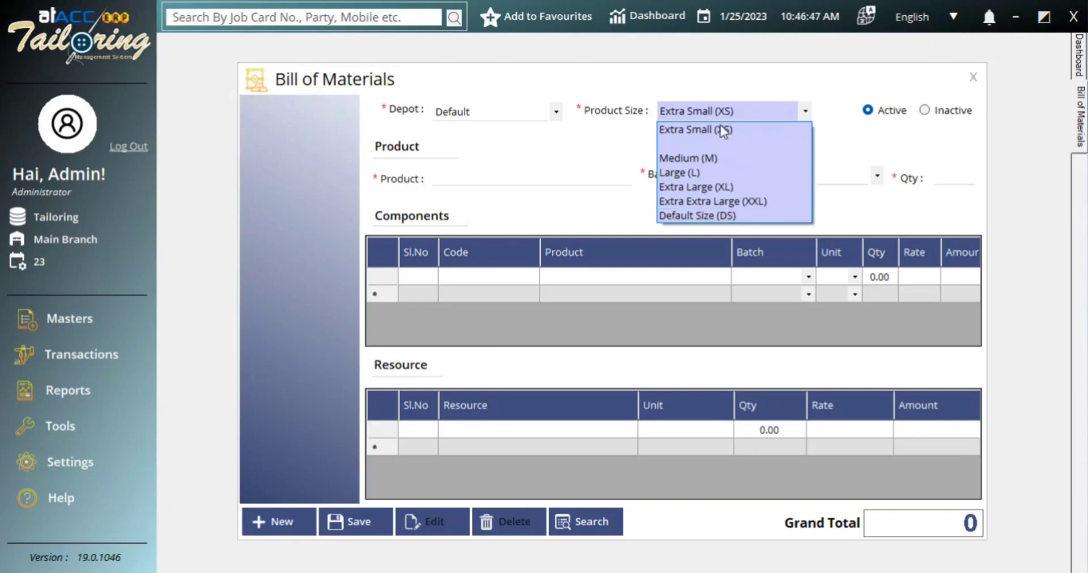
left_click(737, 215)
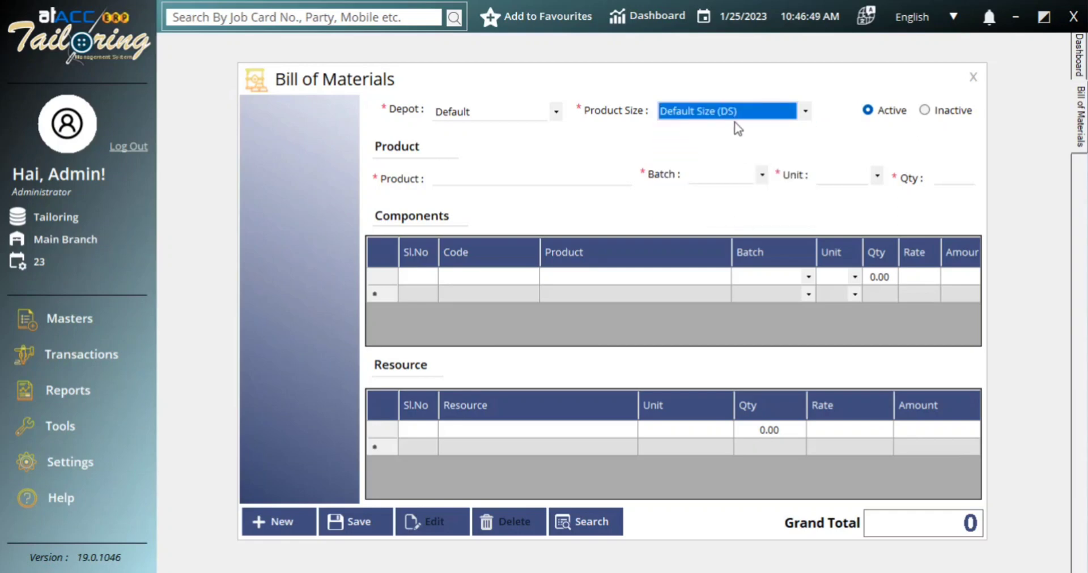
Select Over coat as the finished product, keeping the Default batch and unit and a quantity of 1.00
left_click(548, 174)
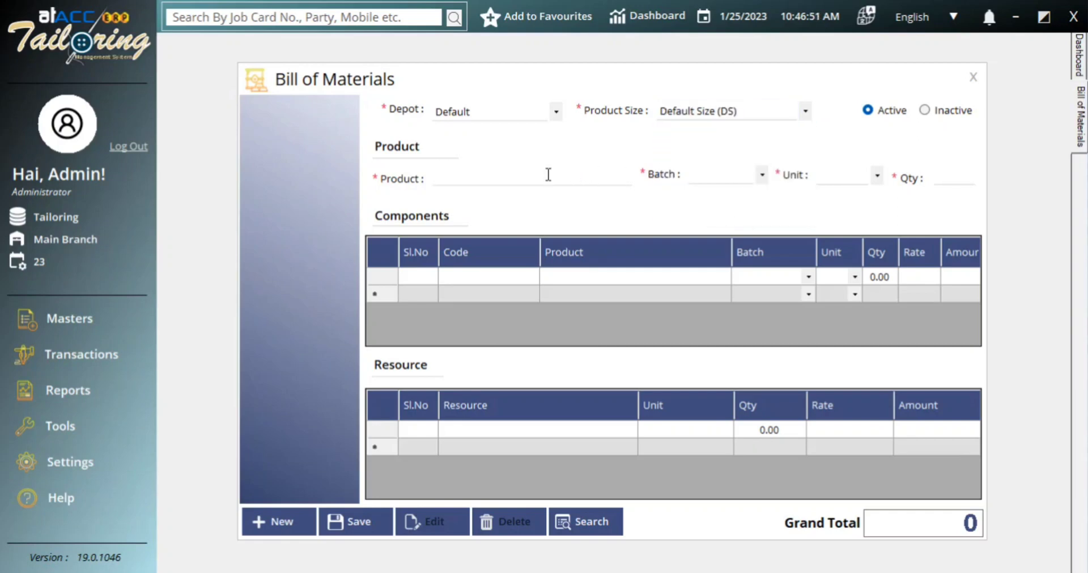
type("ov")
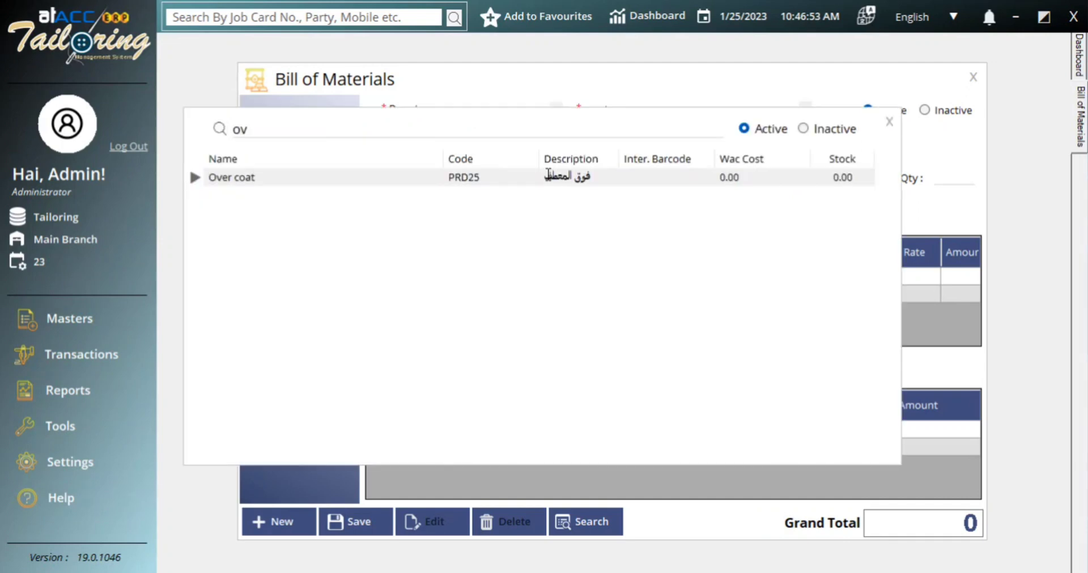
key("Return")
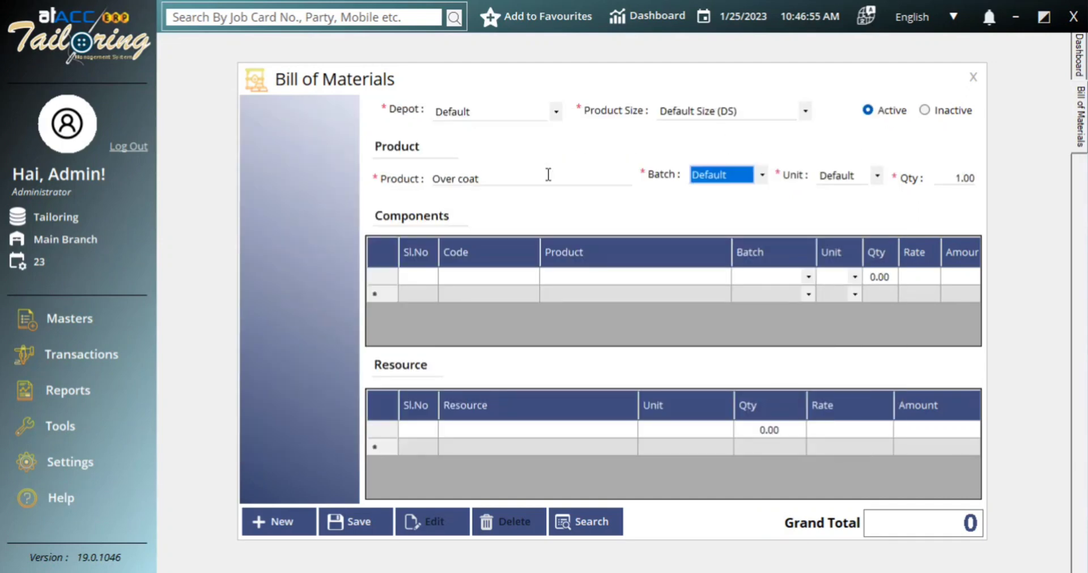
left_click(865, 176)
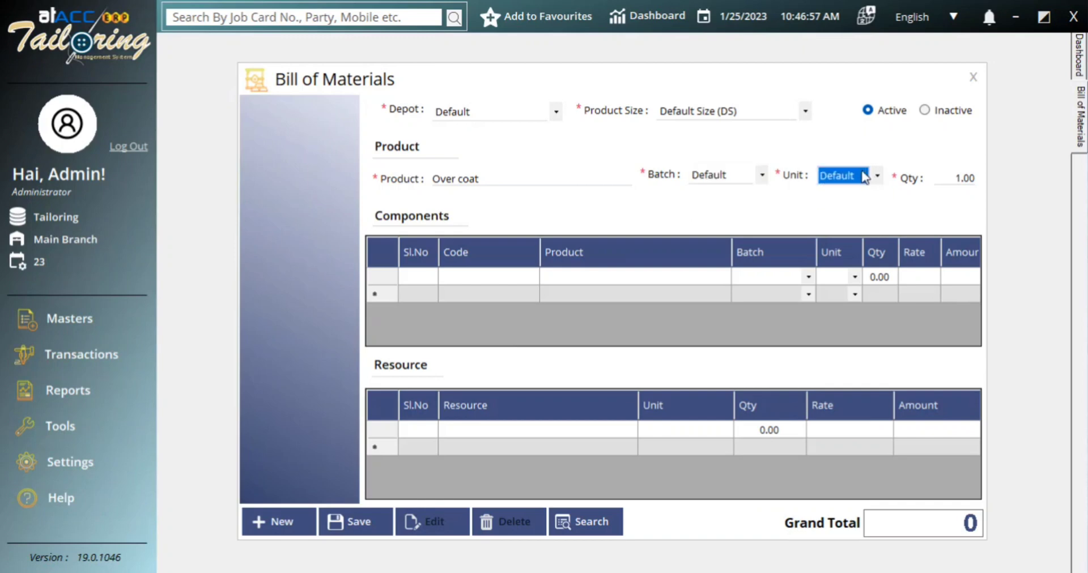
left_click(730, 171)
left_click(959, 178)
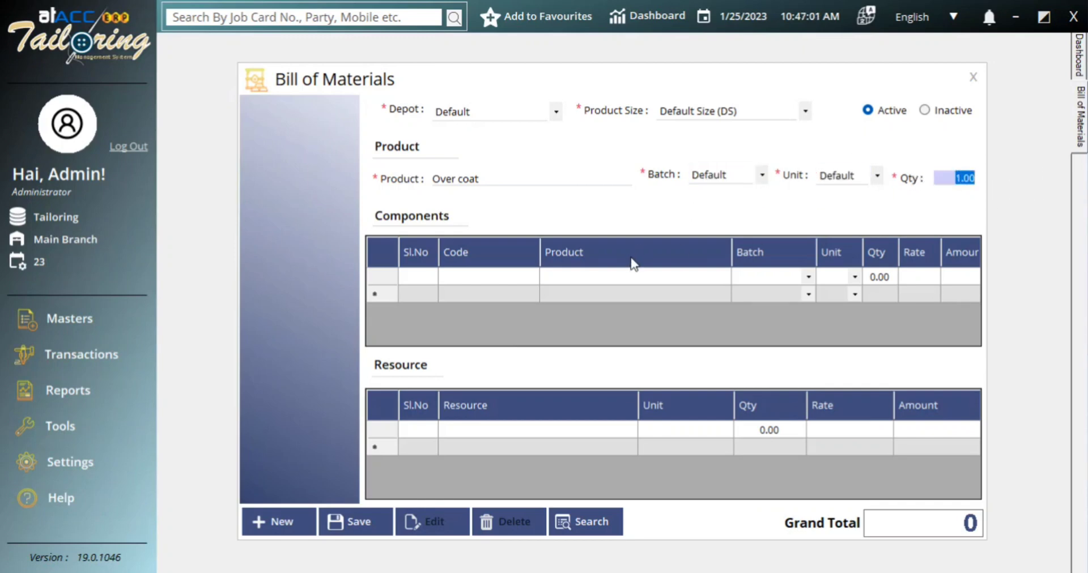
Add Yarn as the first component with the Default batch and unit and a quantity of 1
left_click(554, 275)
left_click(614, 272)
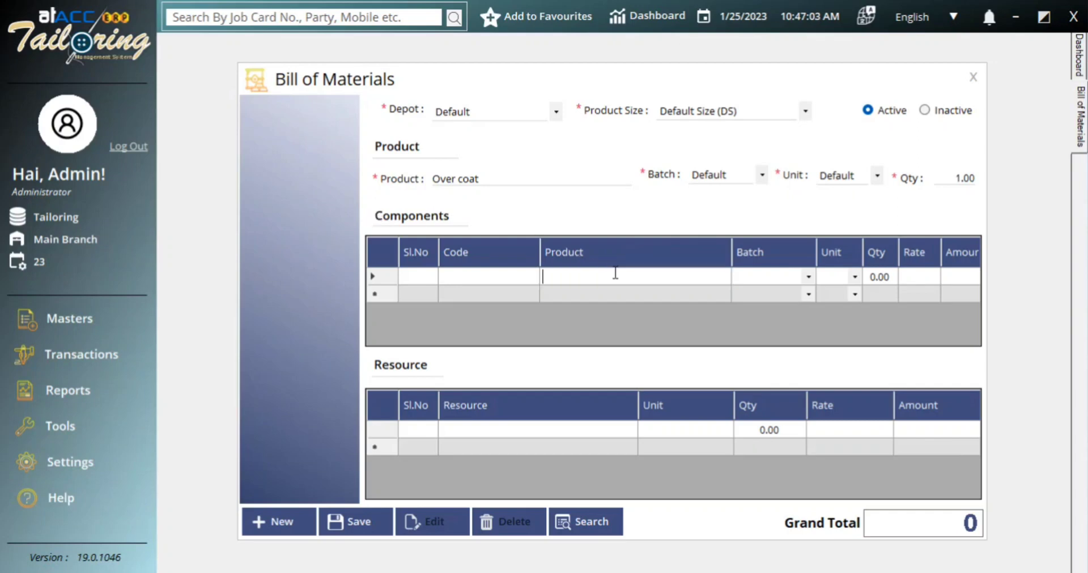
type("yar")
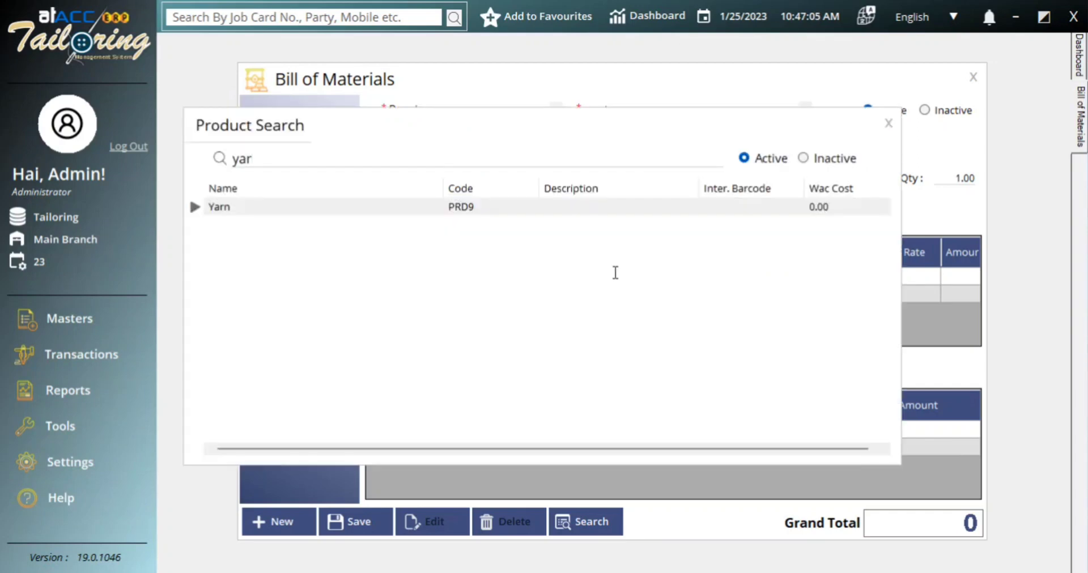
key("Return")
key("Return")
key("Return")
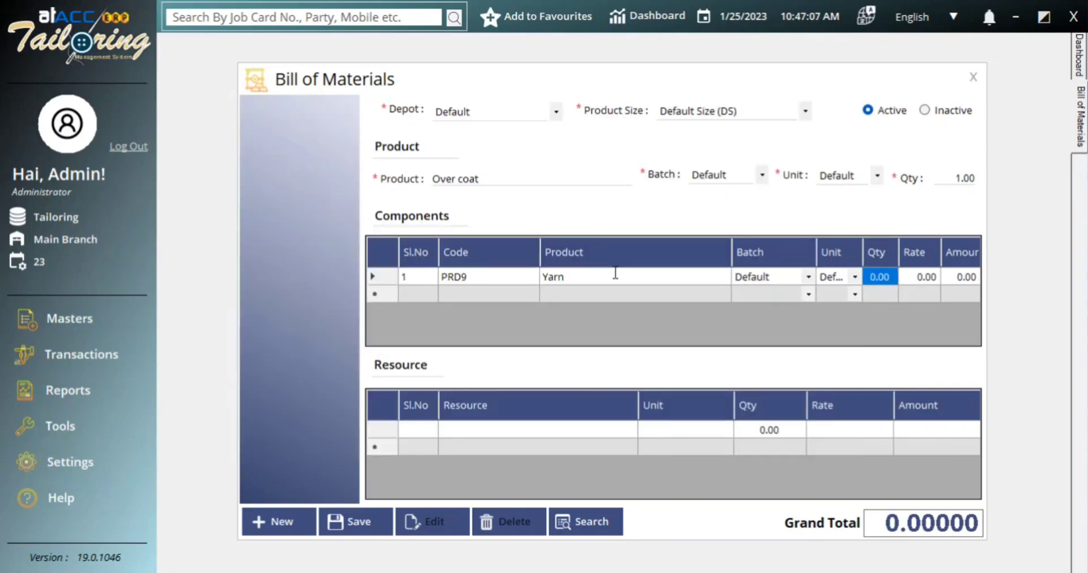
type("1")
key("Return")
key("Return")
key("Return")
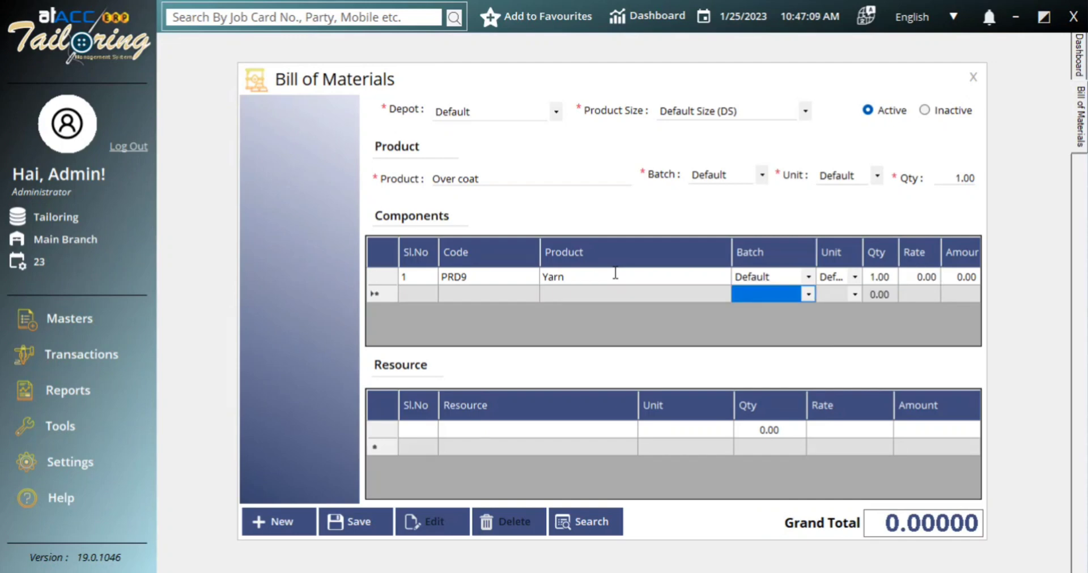
Add Button as the second component with the Default batch and unit and a quantity of 7
key("Left")
type("bu")
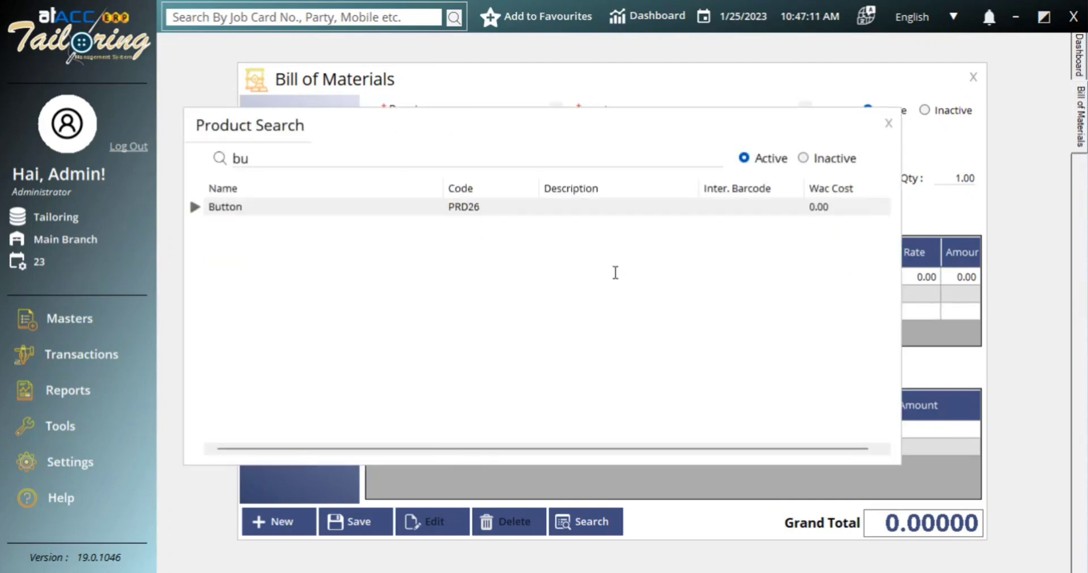
key("Return")
key("Tab")
key("Tab")
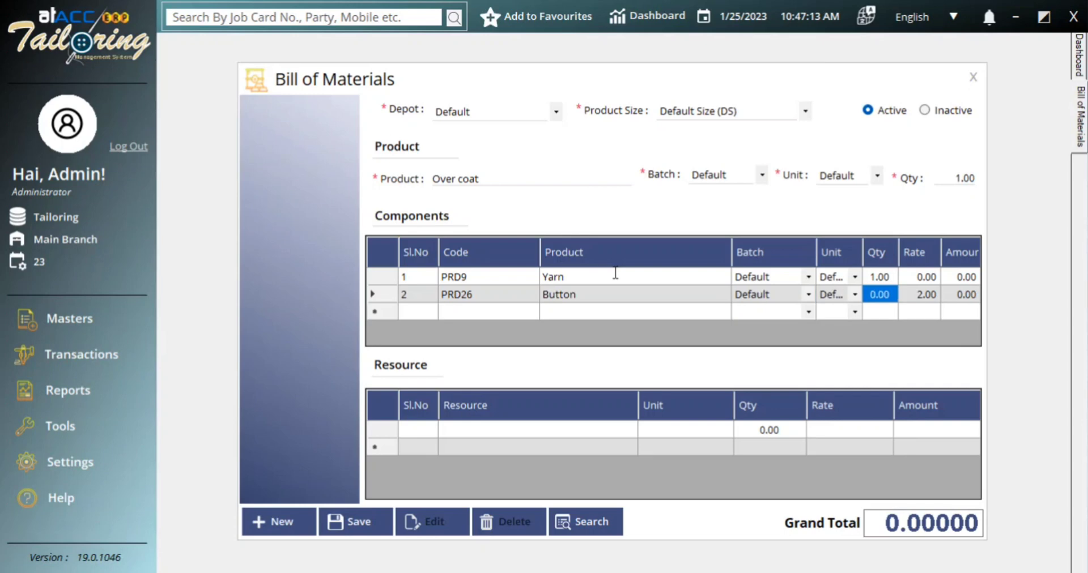
type("10")
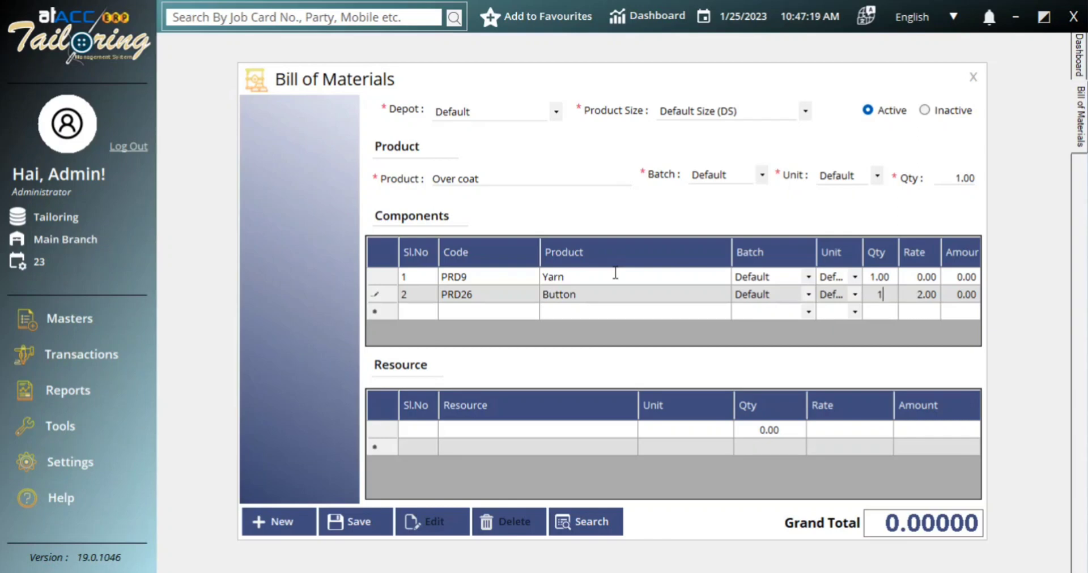
key("Tab")
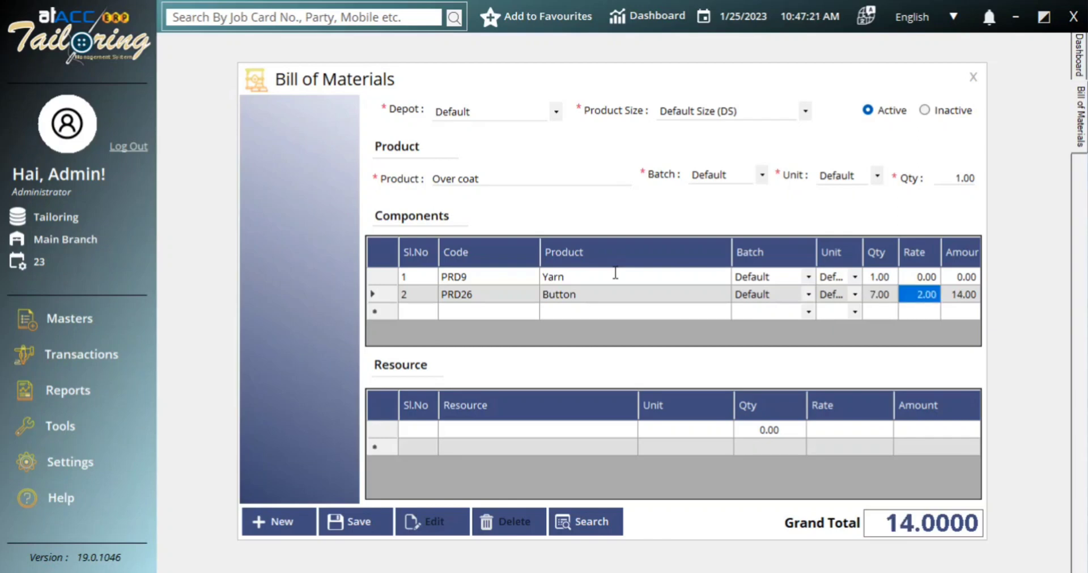
key("Tab")
Add Product 2 as the third component with the Default batch and unit and a quantity of 3
key("Left")
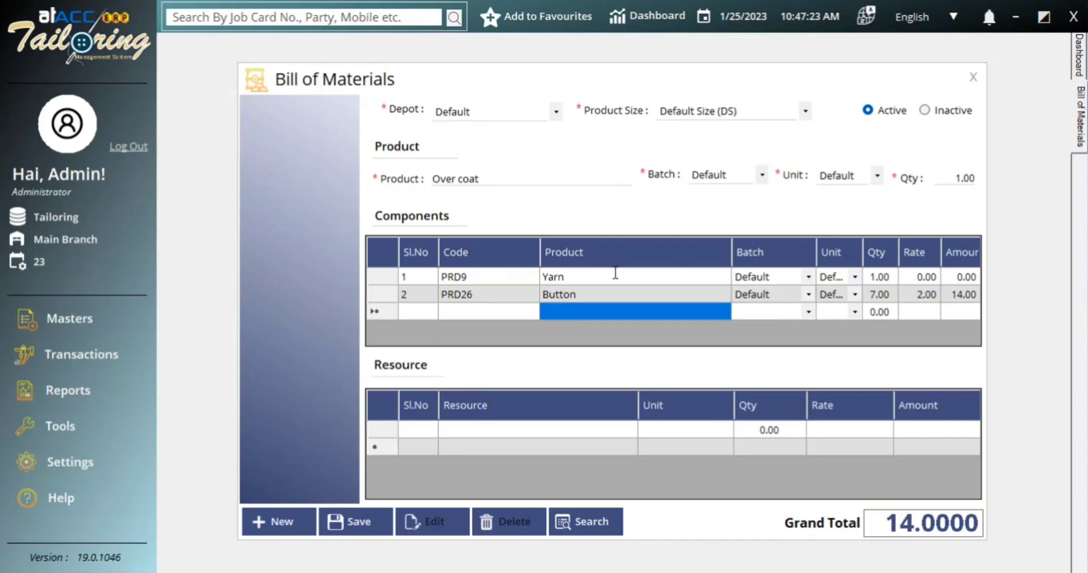
type("th")
key("BackSpace")
key("BackSpace")
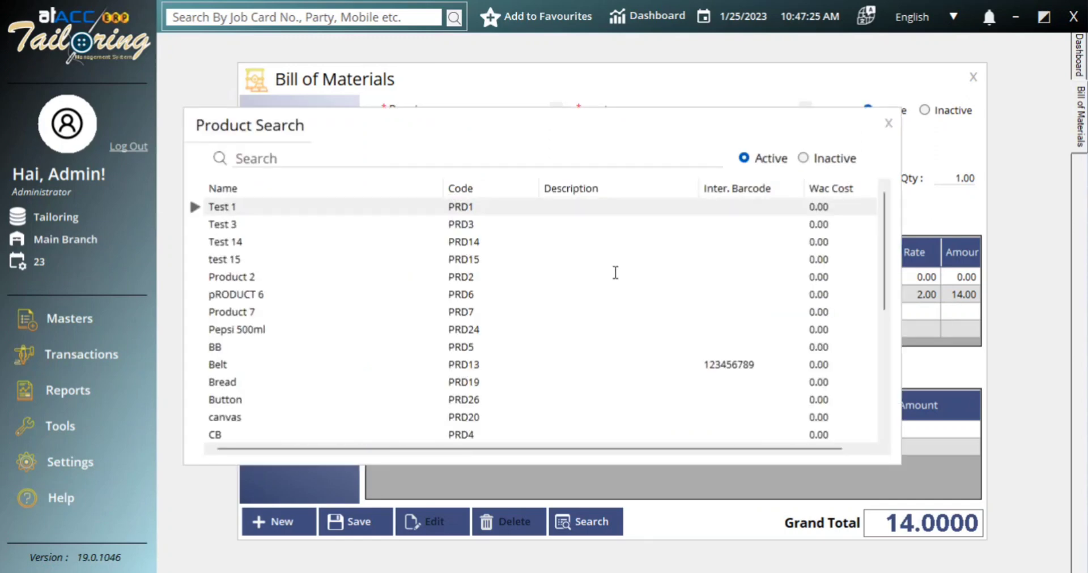
scroll(478, 323, "down", 5)
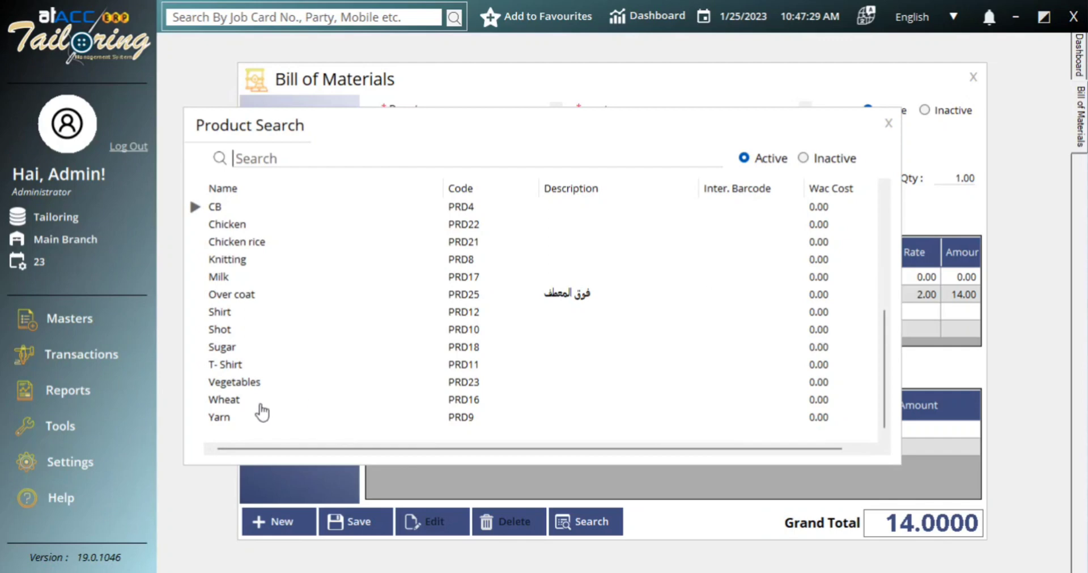
scroll(344, 379, "up", 5)
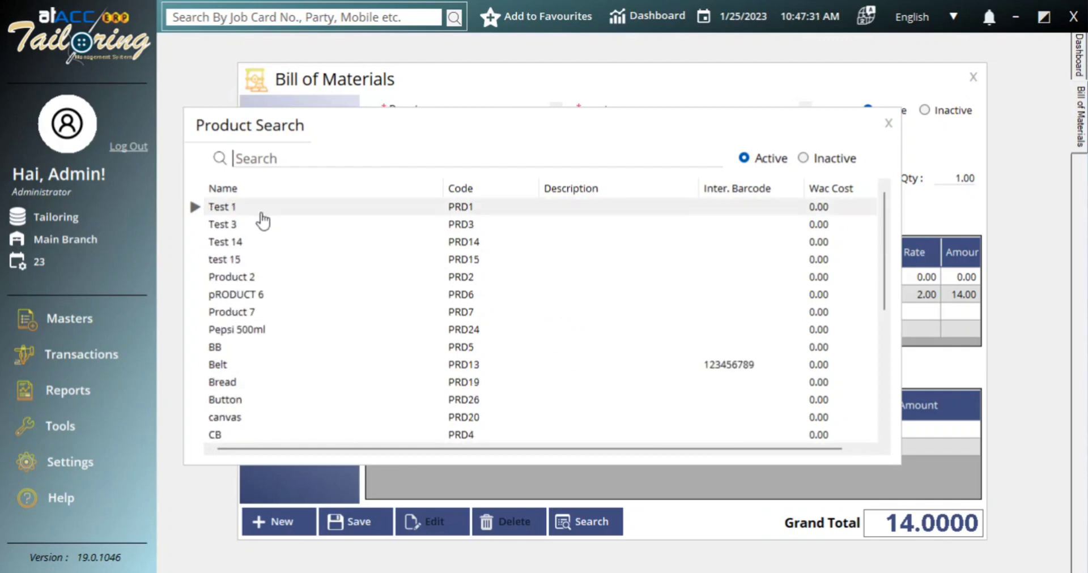
double_click(256, 277)
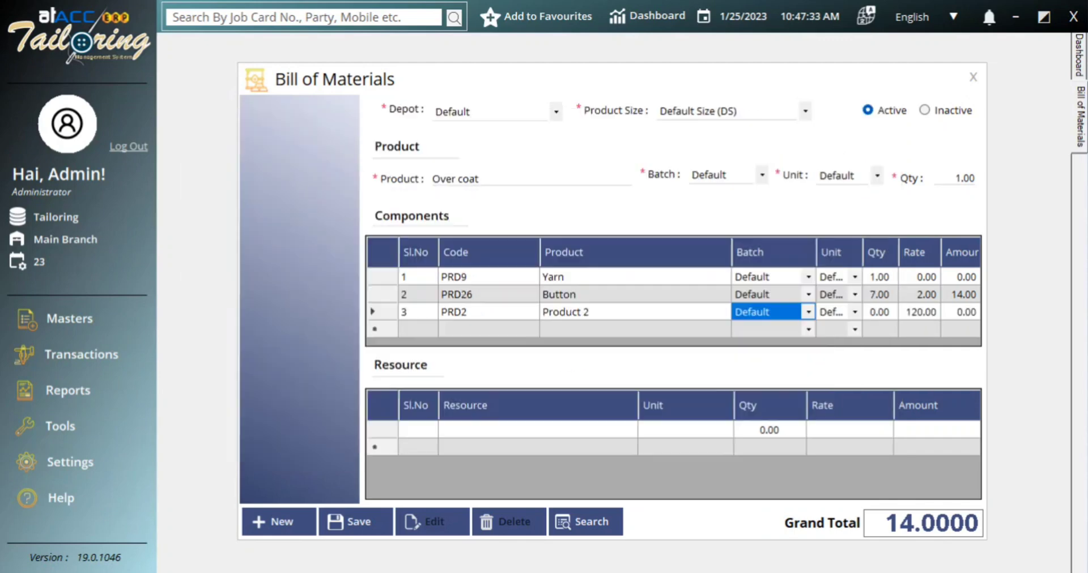
key("Tab")
key("Tab")
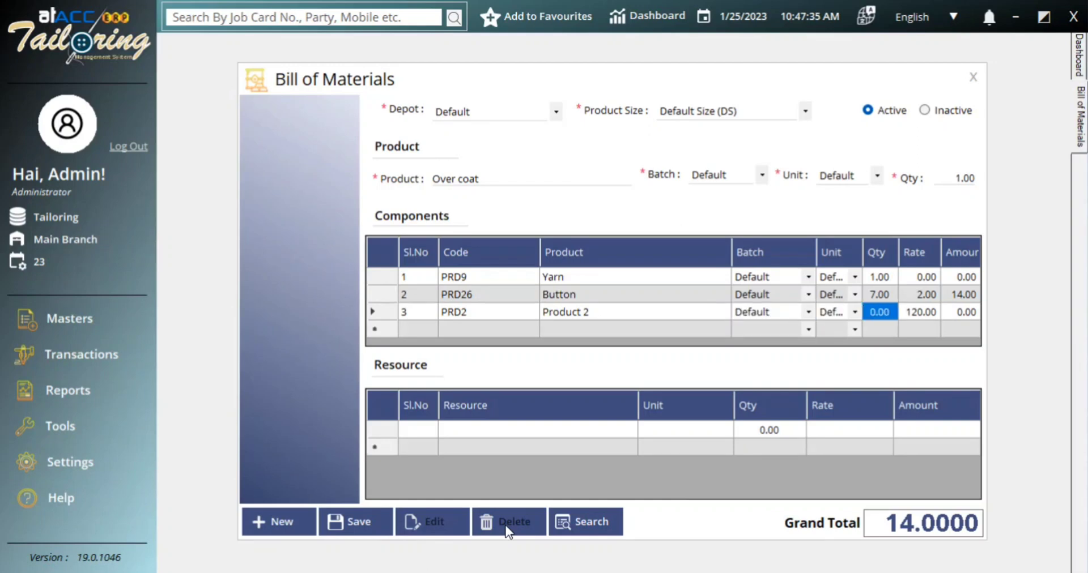
type("3")
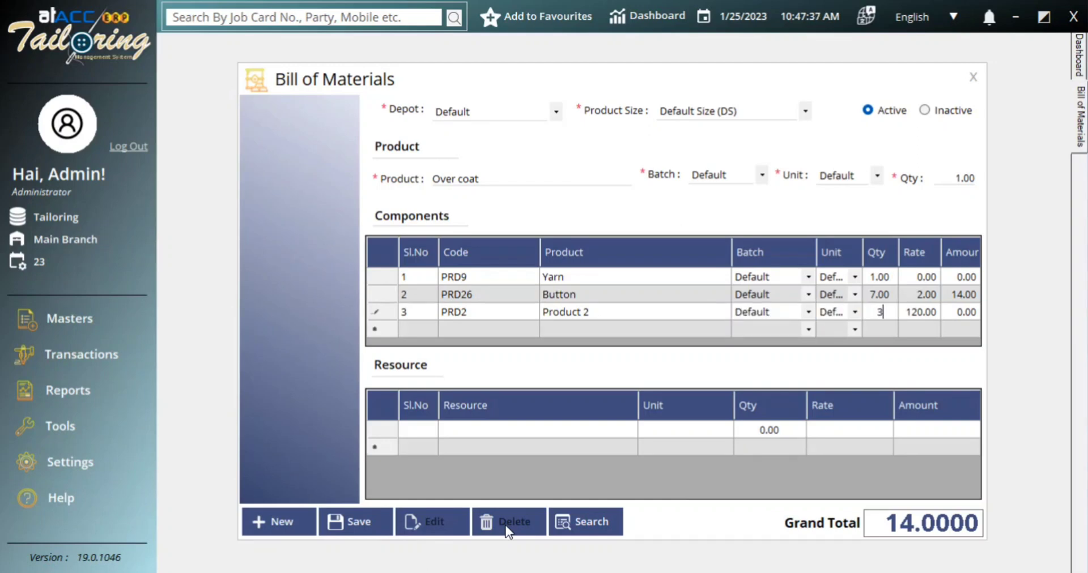
key("Tab")
Set the Yarn component's rate to 10
left_click(924, 276)
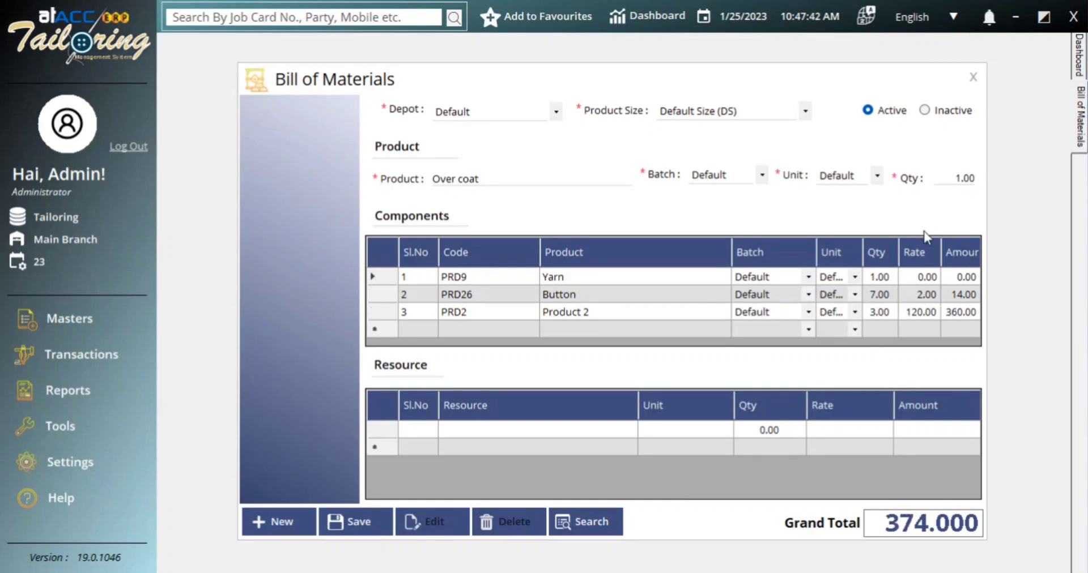
left_click(915, 276)
type("10")
key("Return")
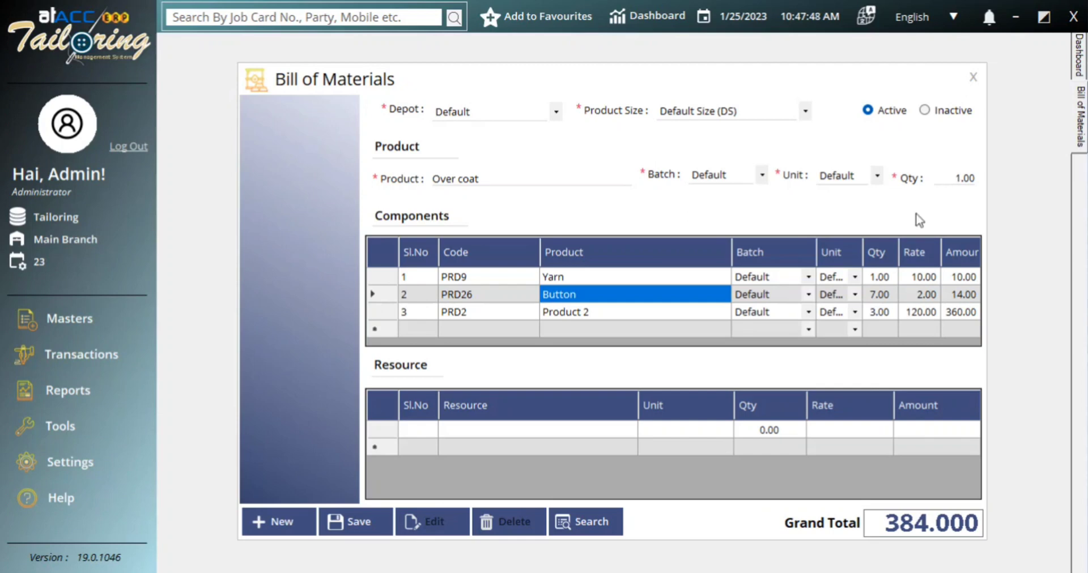
left_click(915, 295)
left_click(915, 318)
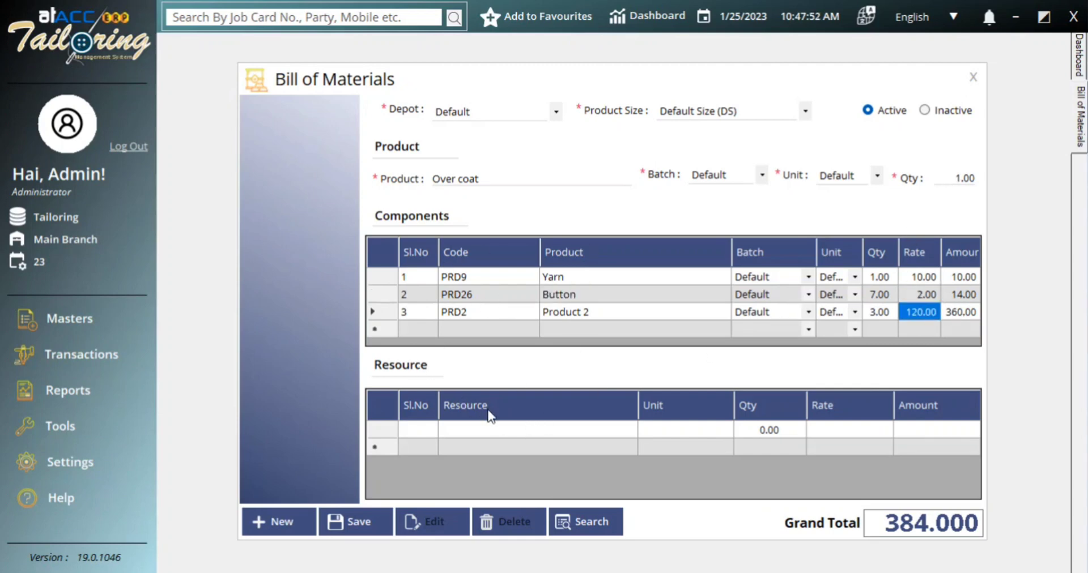
Add Electric charge as the resource, charged per hr, with a quantity of 1
left_click(492, 426)
type("g")
key("BackSpace")
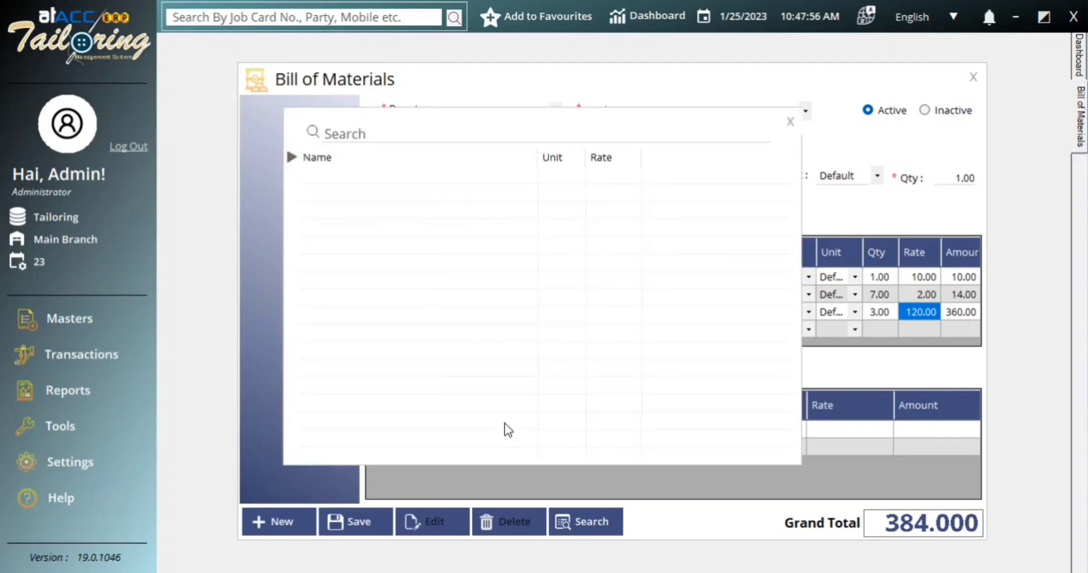
type("t")
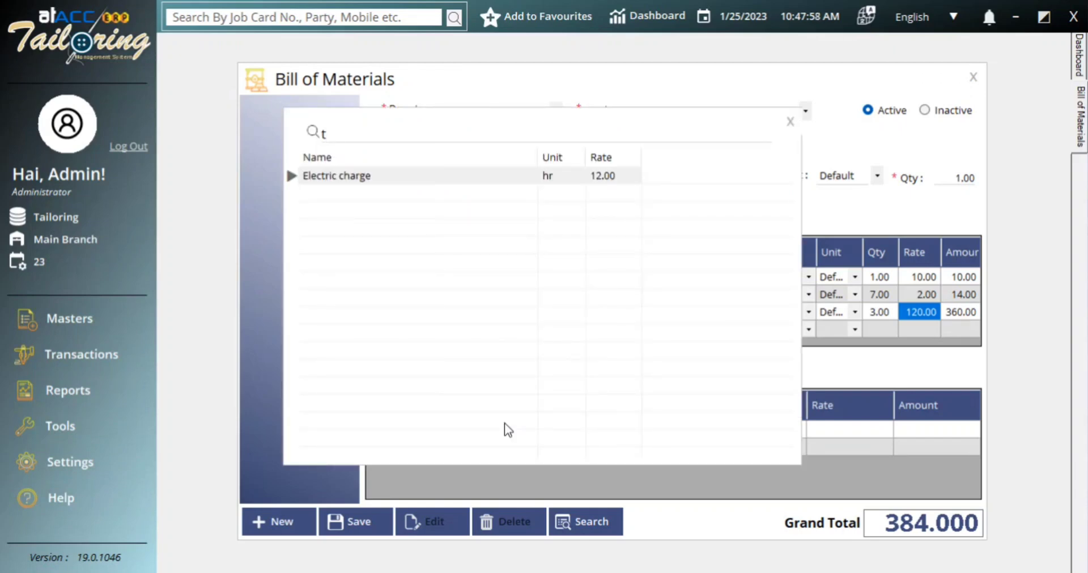
key("Return")
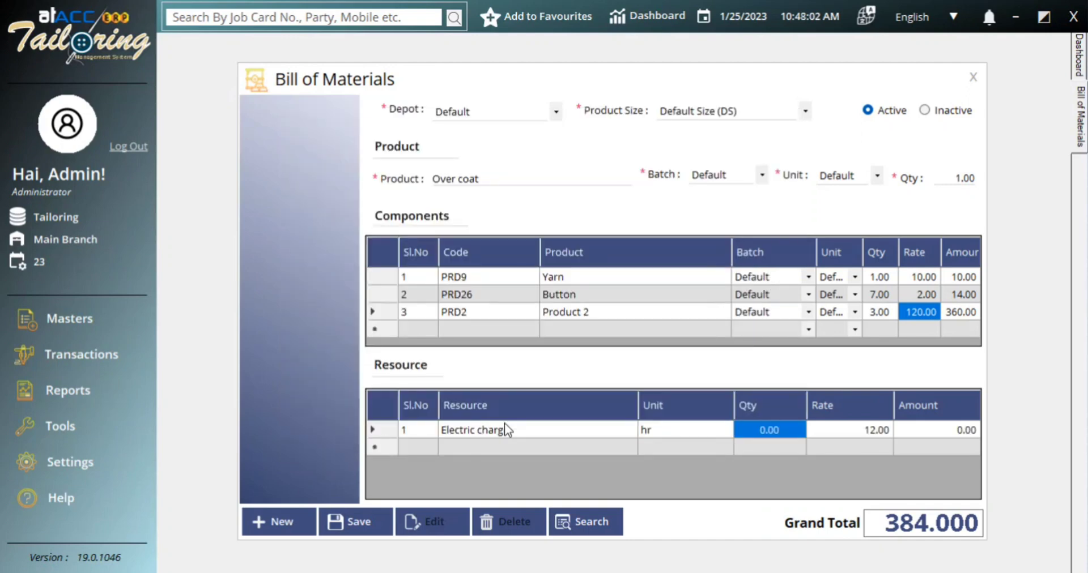
type("5")
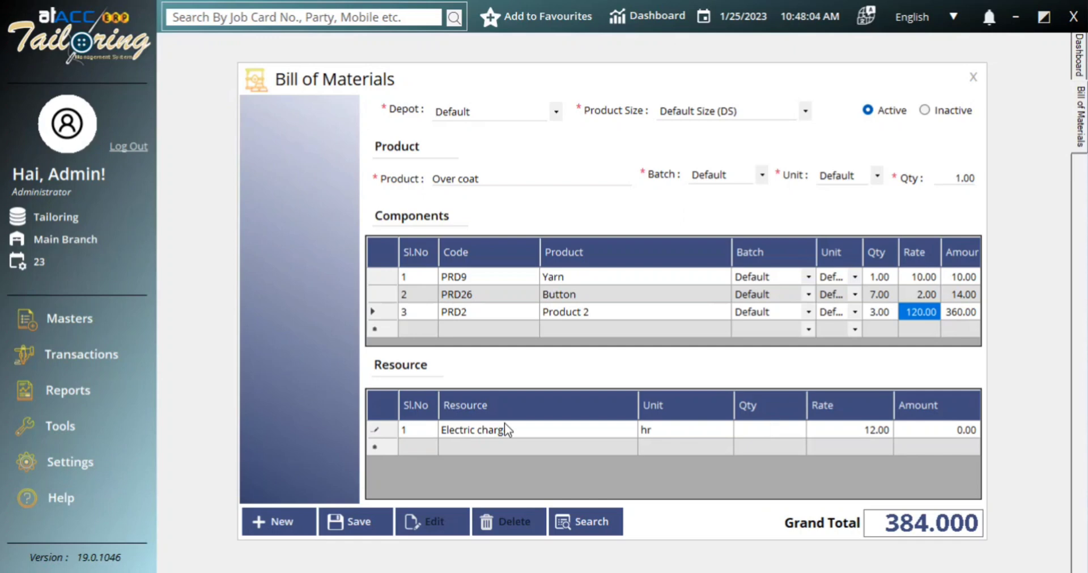
key("Return")
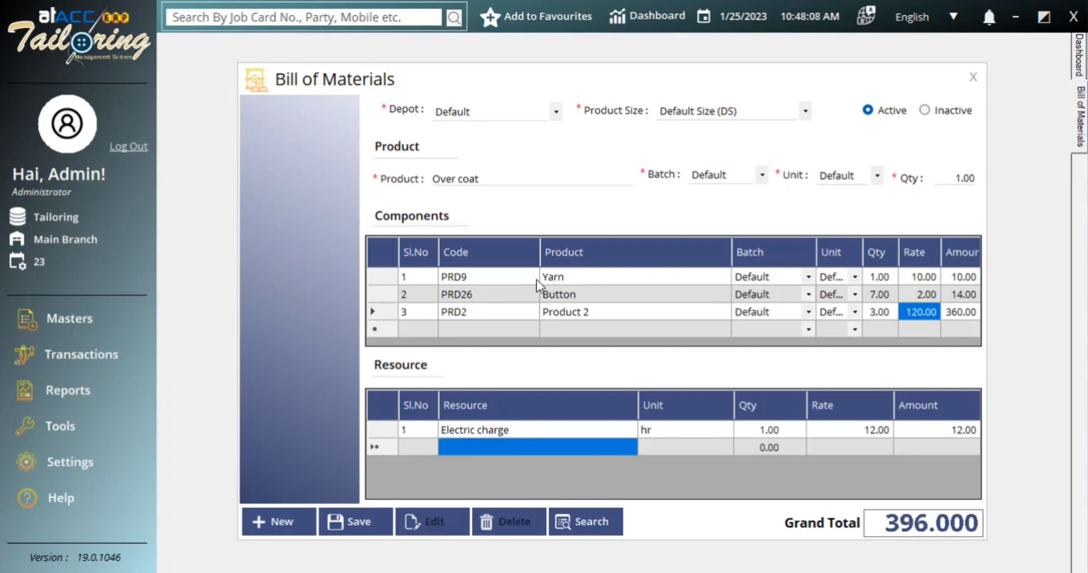
Save the bill of materials and check its Over coat entry among the saved records, closing the form when done
left_click(362, 521)
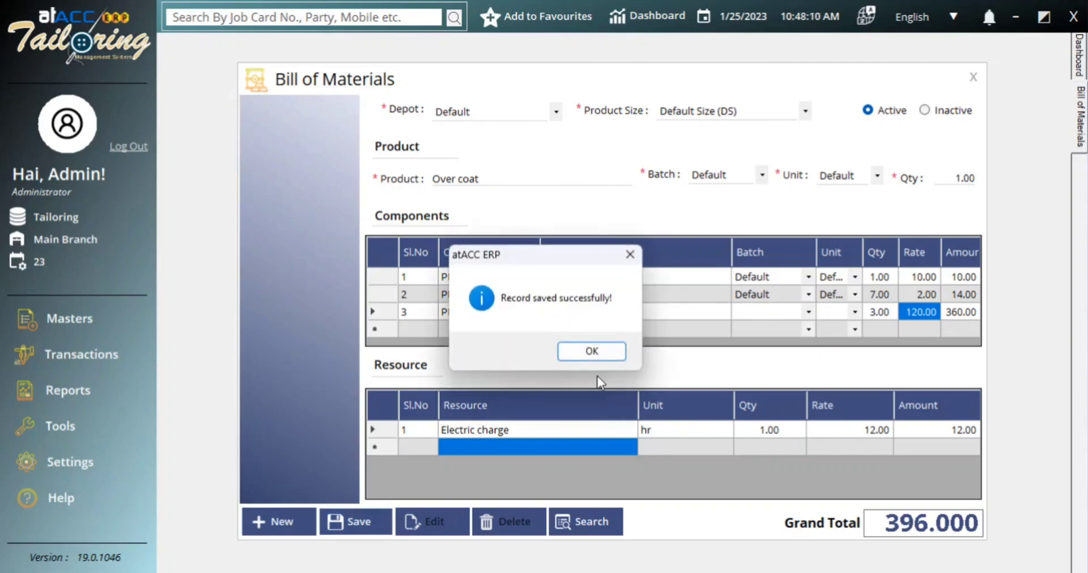
left_click(593, 352)
left_click(593, 526)
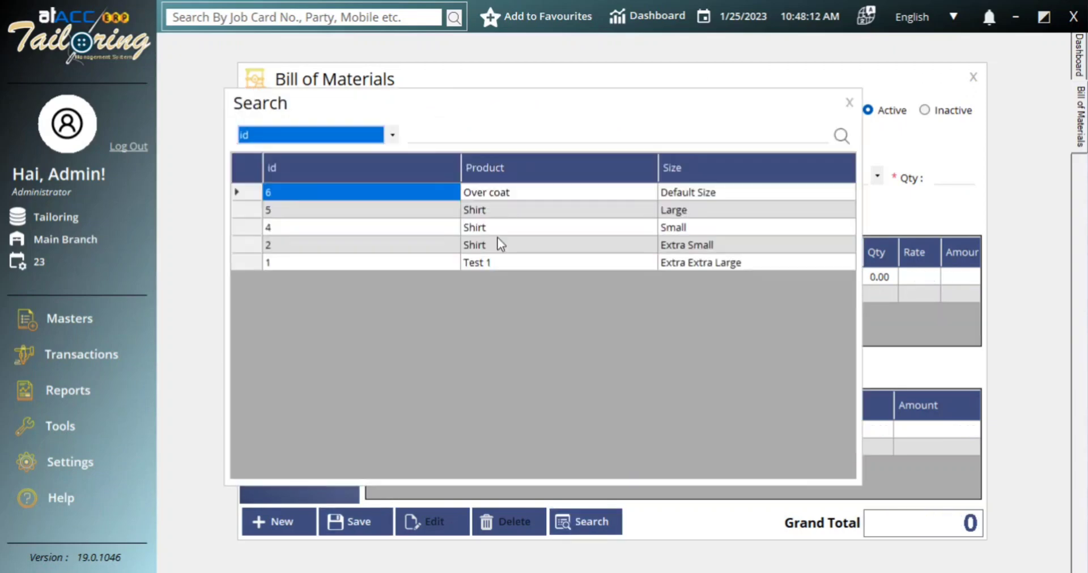
left_click(510, 192)
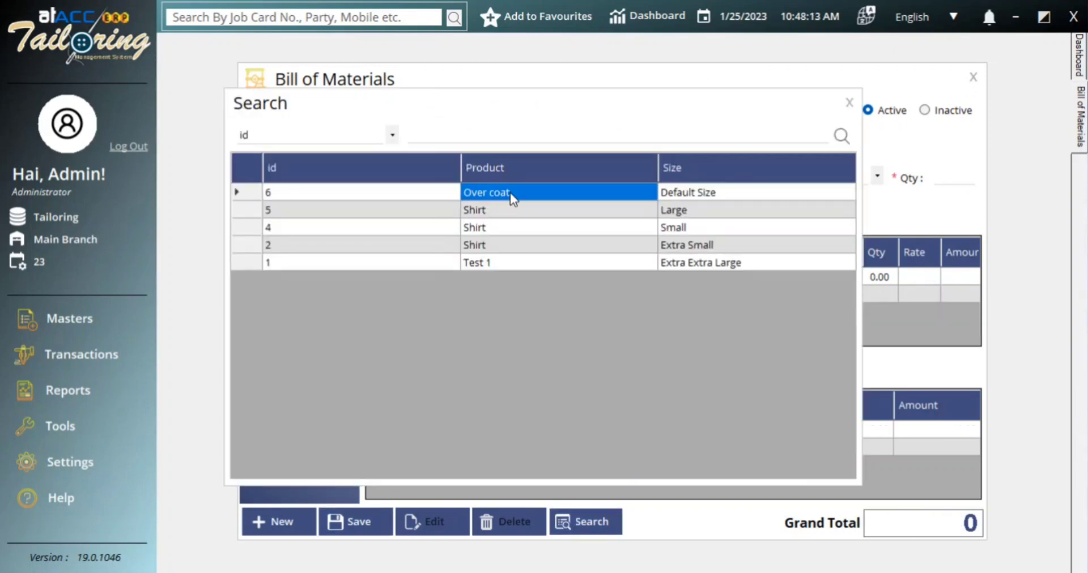
left_click(850, 103)
left_click(973, 76)
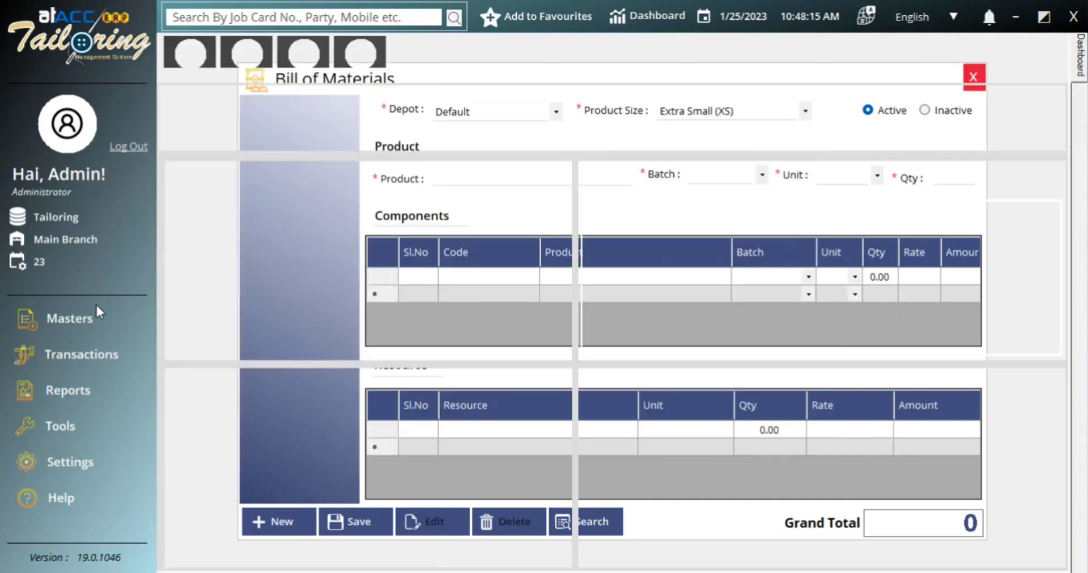
Open the Estimation transaction to start a new sales estimation
left_click(91, 318)
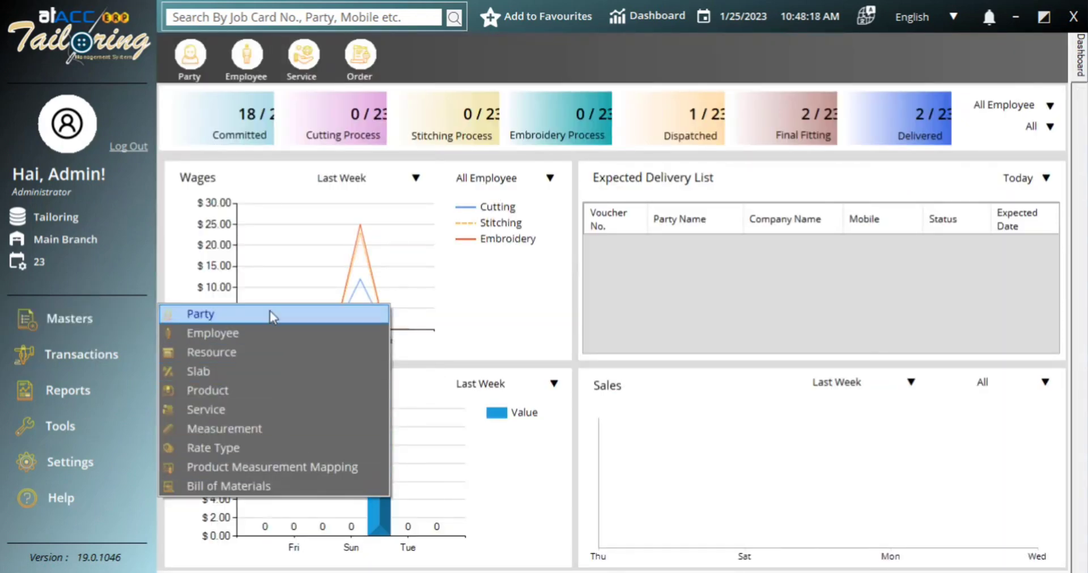
left_click(76, 354)
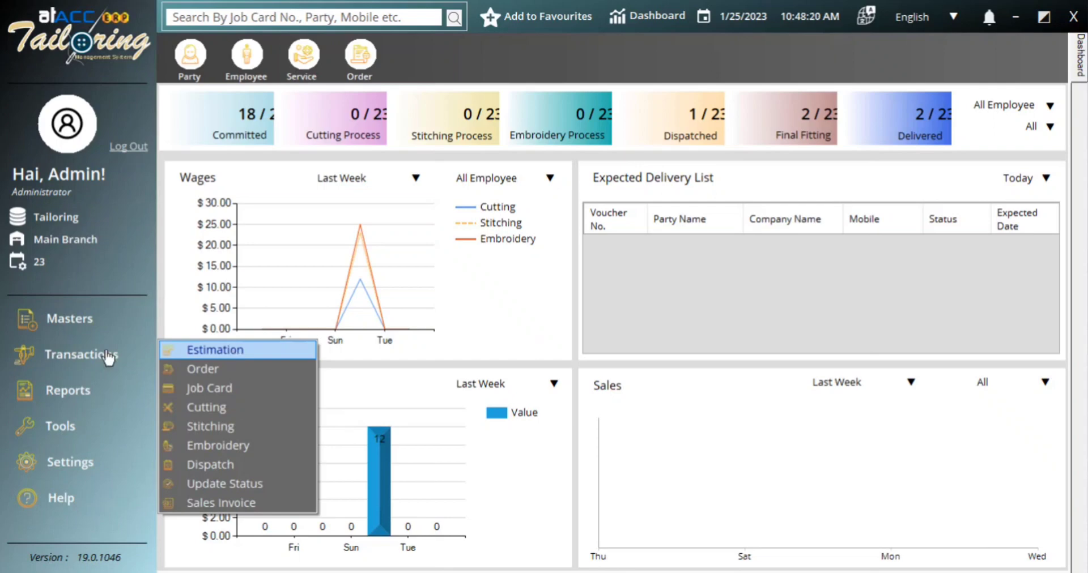
left_click(447, 247)
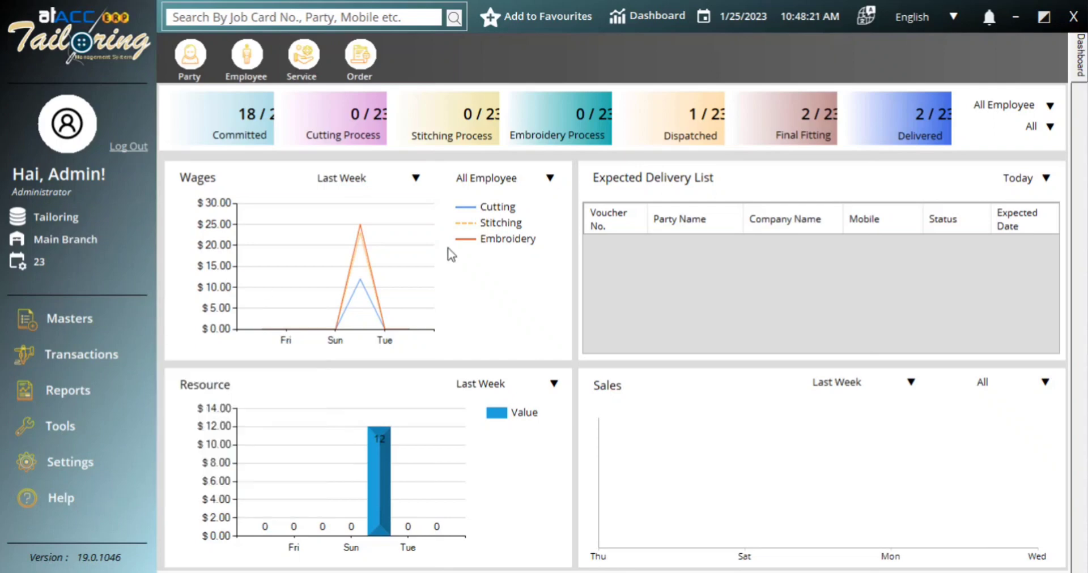
left_click(90, 354)
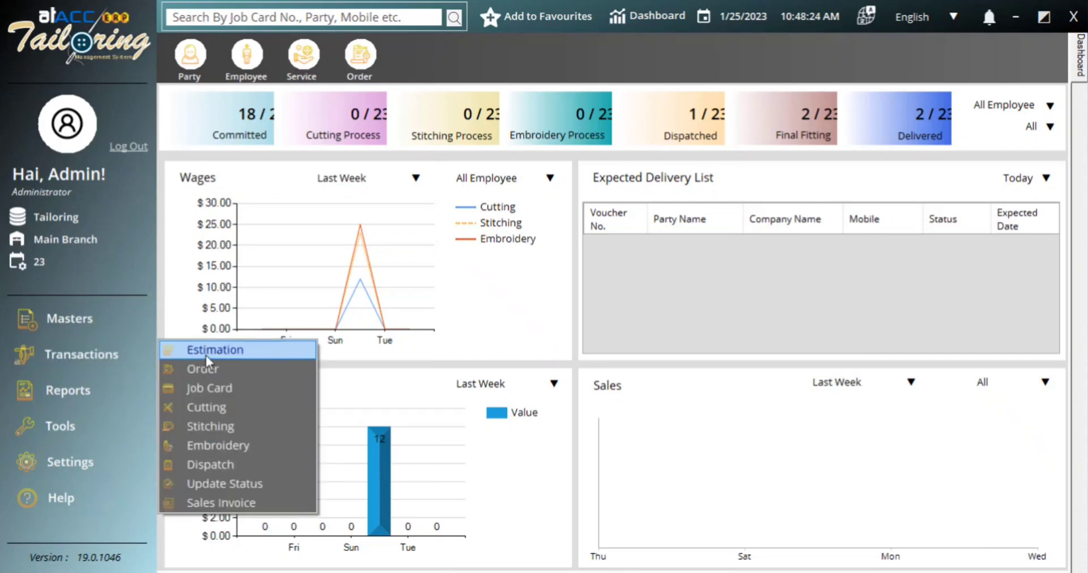
left_click(218, 352)
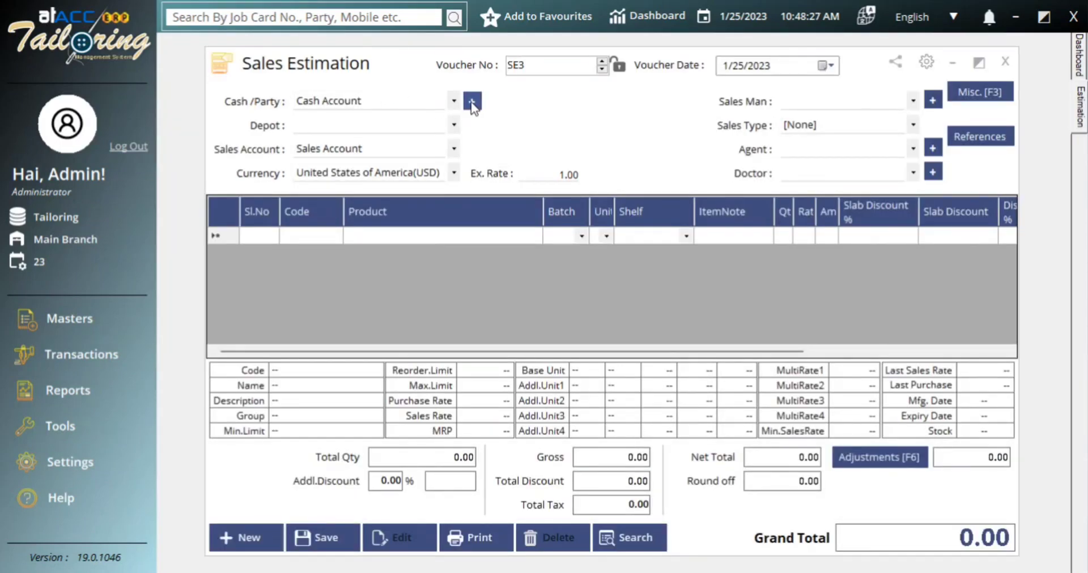
Create and save a new party named Abc Company with contact person person1 for the estimation
left_click(472, 103)
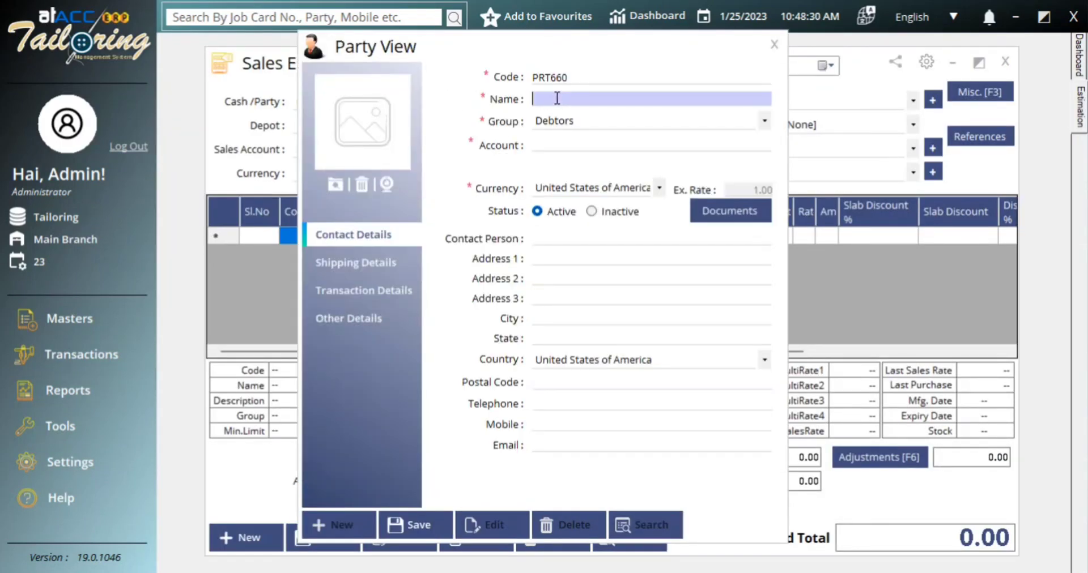
type("Abc Company")
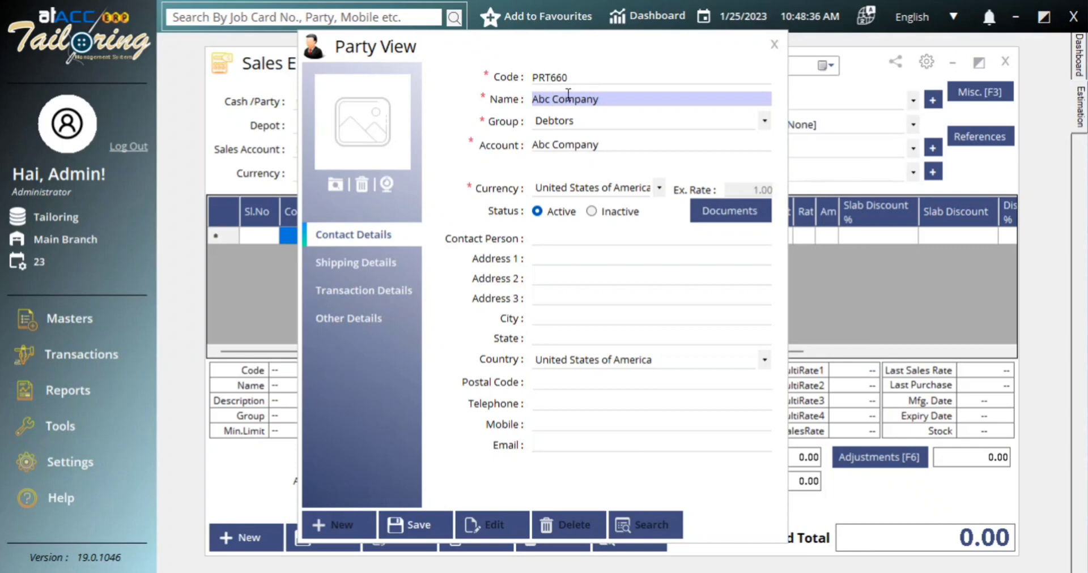
left_click(564, 241)
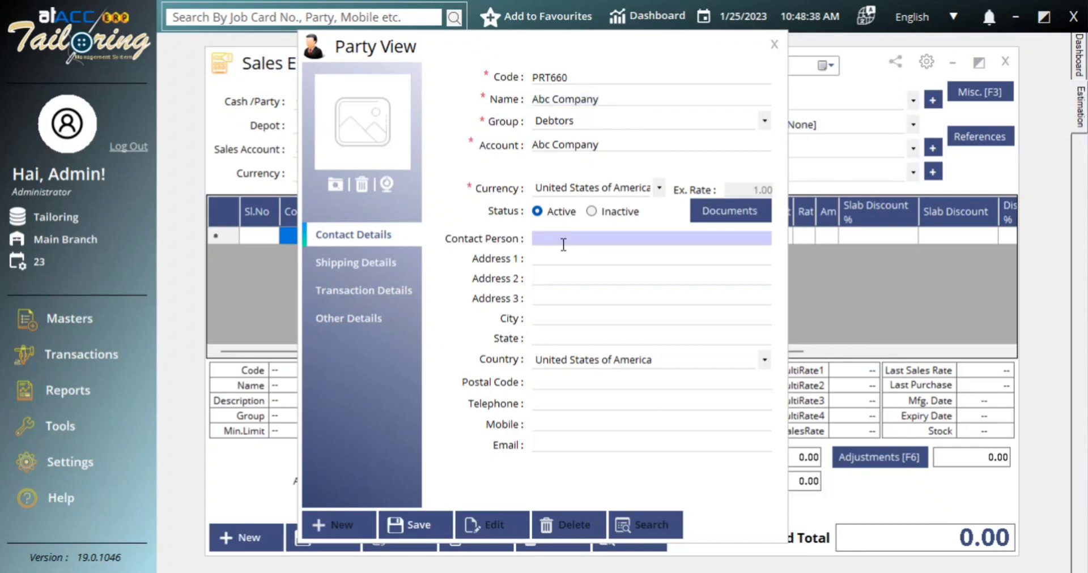
type("person1")
left_click(417, 526)
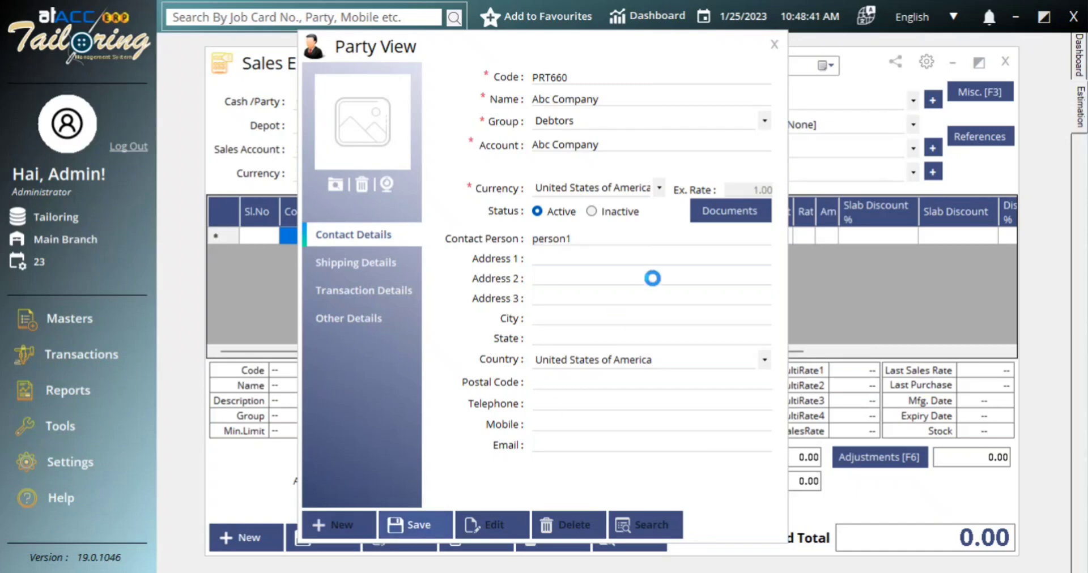
left_click(589, 346)
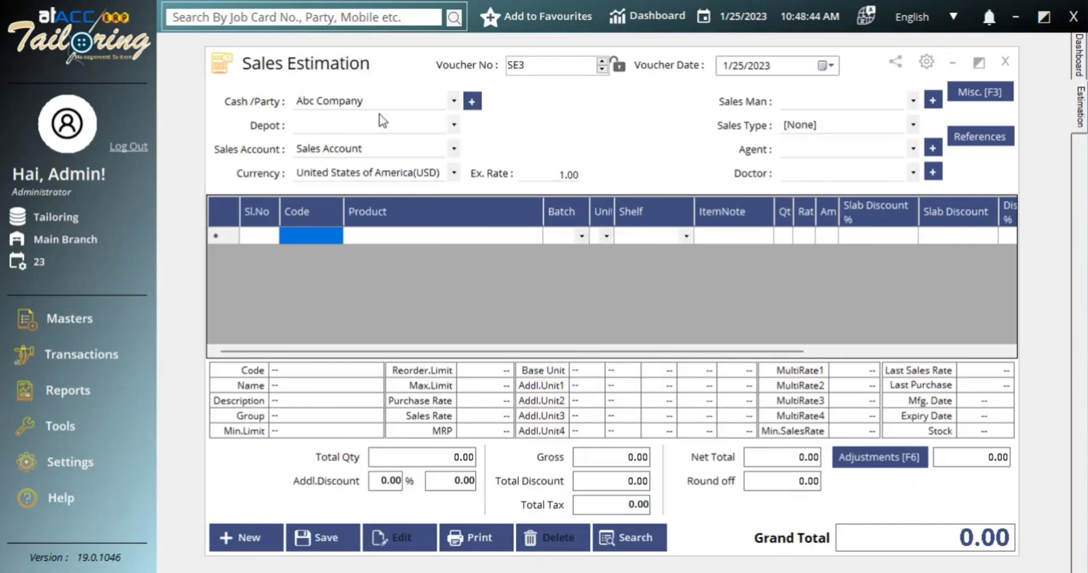
Choose the Default depot and assign Salesman 1 to the estimation
left_click(338, 121)
left_click(338, 136)
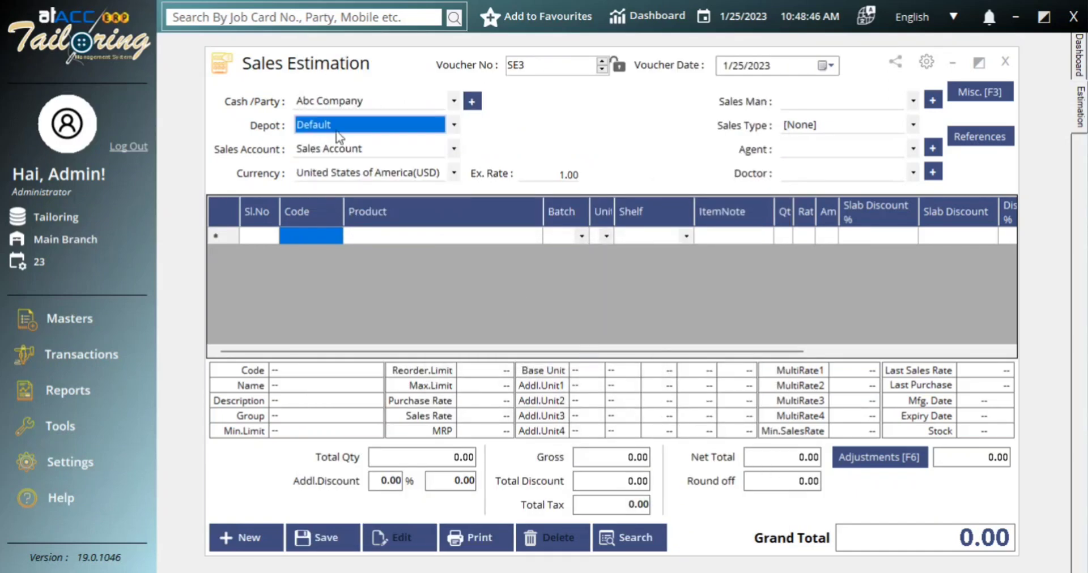
left_click(802, 102)
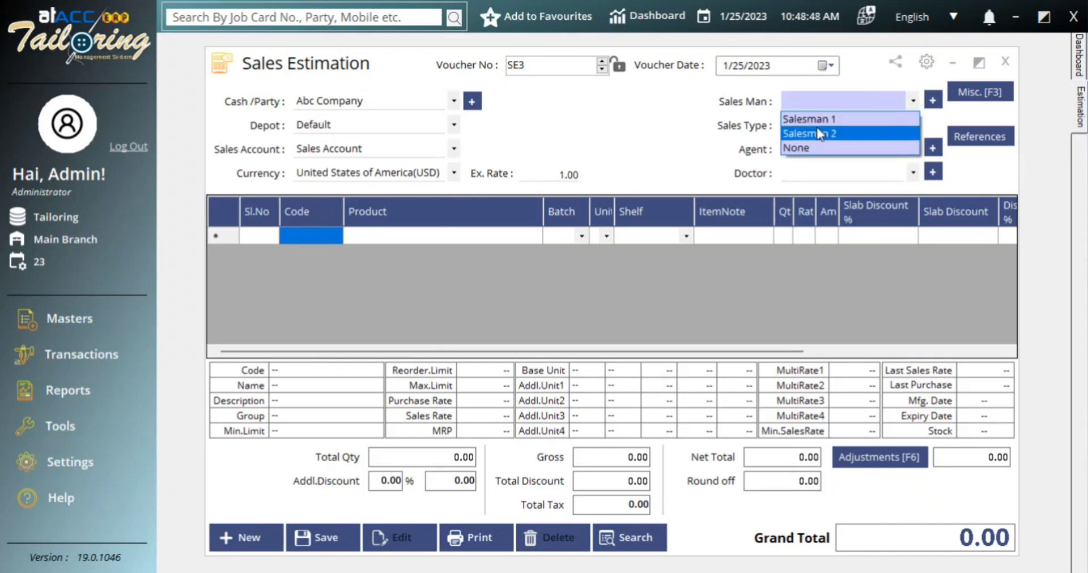
left_click(839, 121)
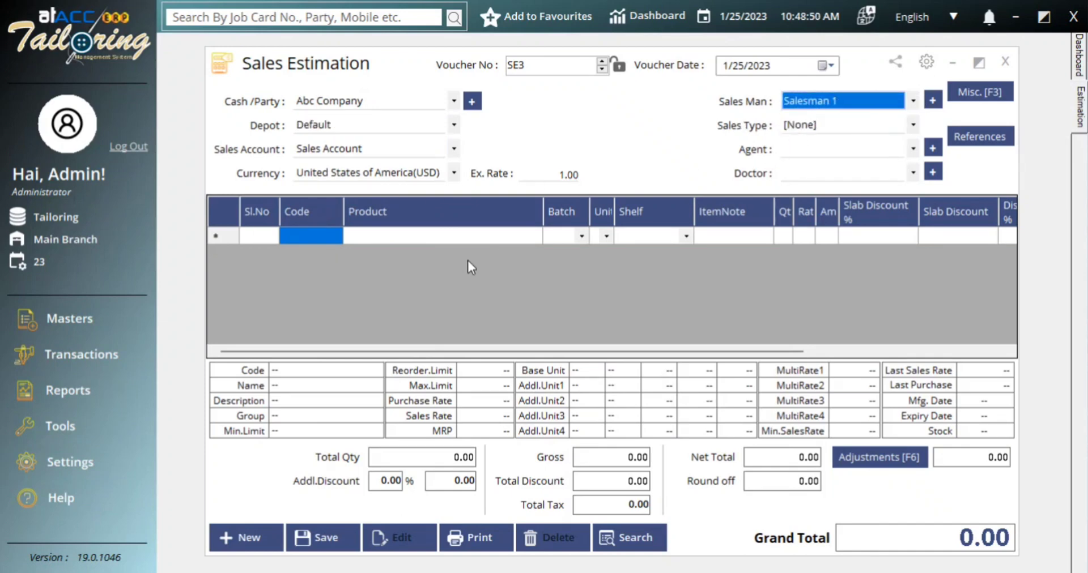
Search the product list for "over" and add Over coat as the first line of the sales estimation
left_click(483, 249)
left_click(481, 241)
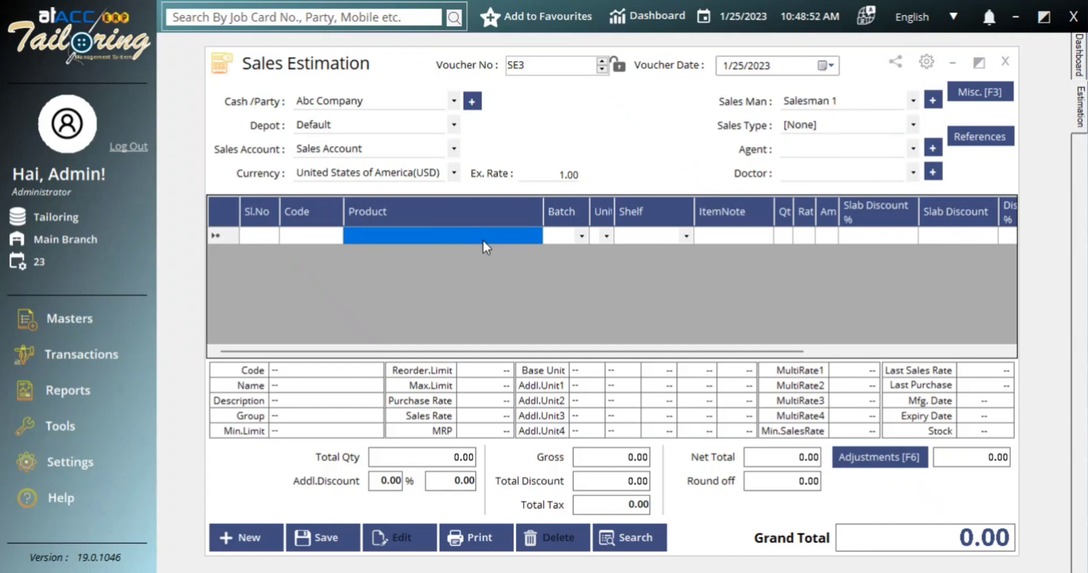
type("p")
key("BackSpace")
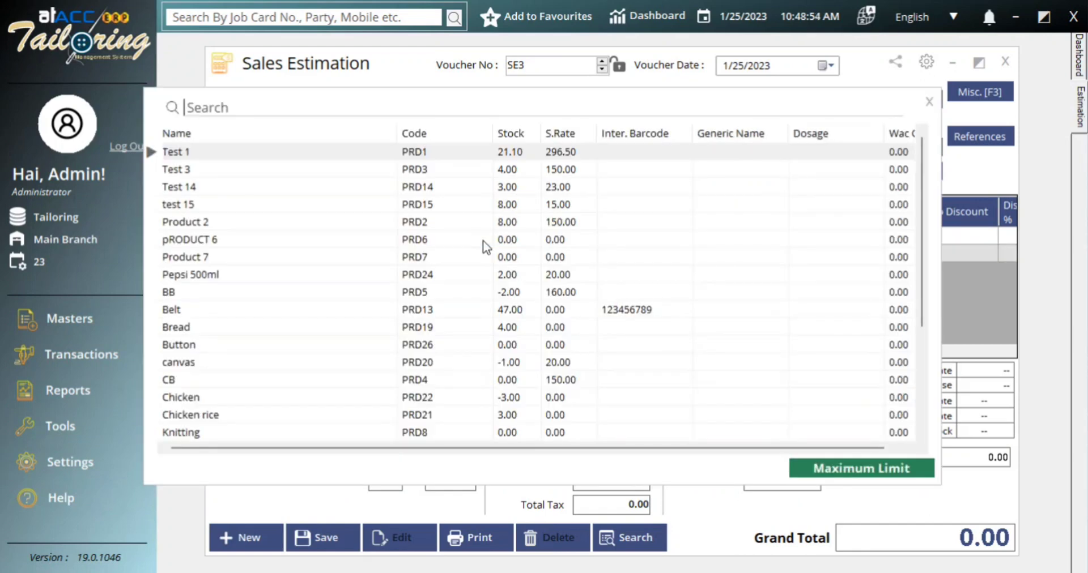
type("over")
key("Return")
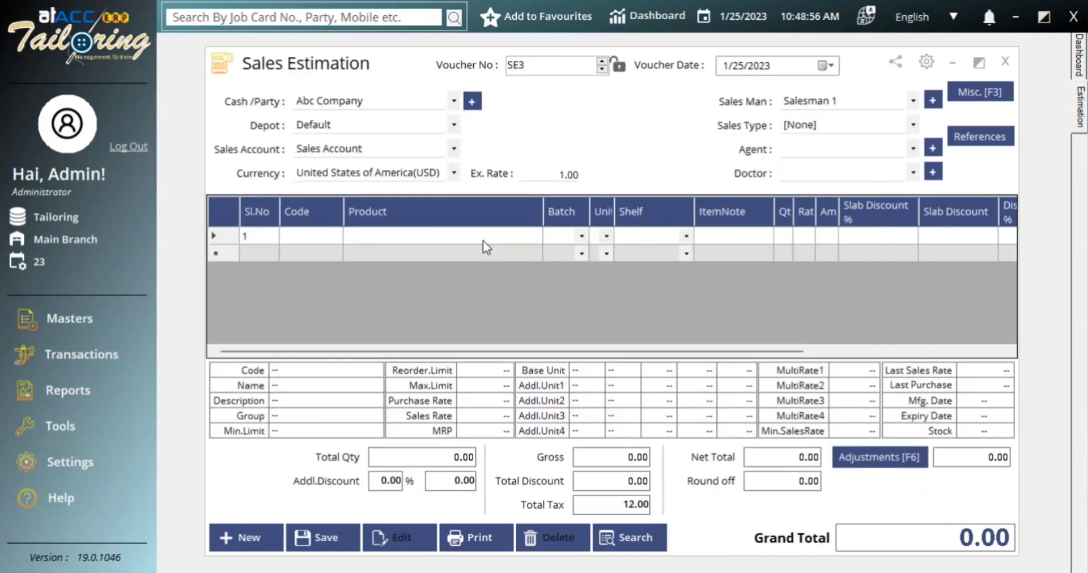
key("Return")
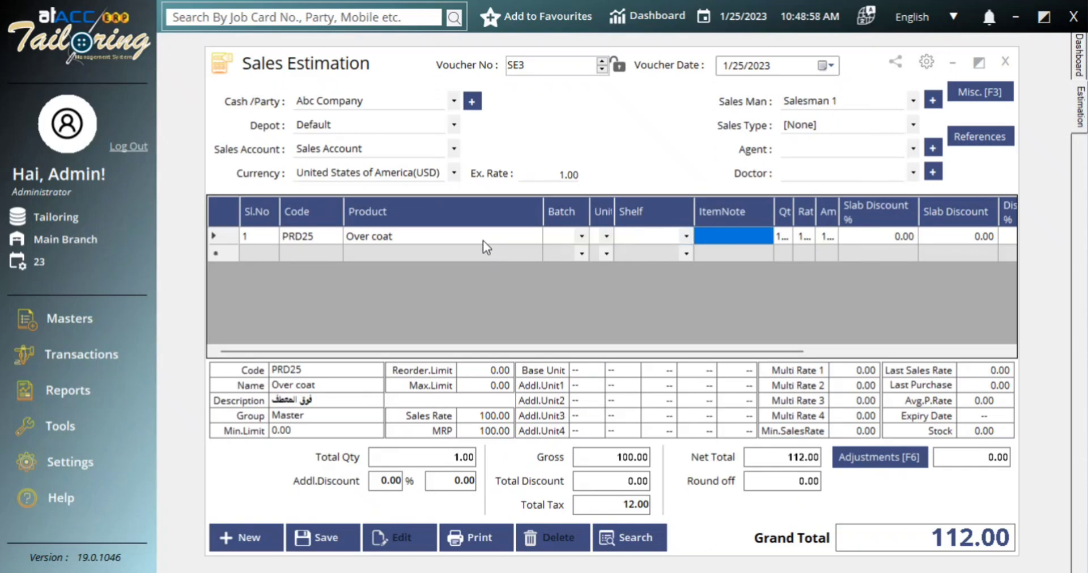
key("Return")
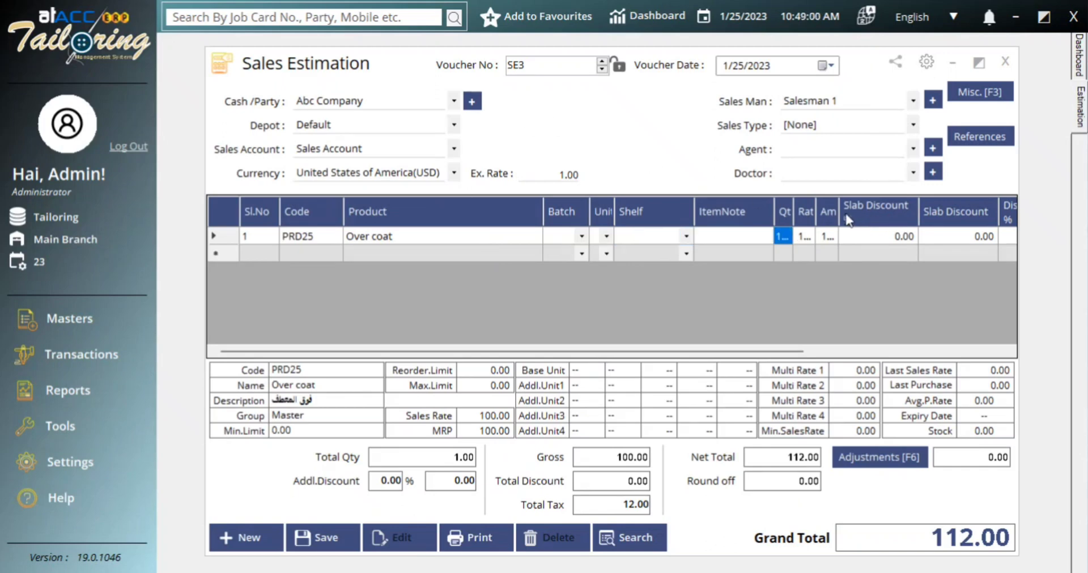
Widen the Rate column and set the Over coat line's rate to 200
left_click_drag(816, 211, 876, 212)
left_click(851, 237)
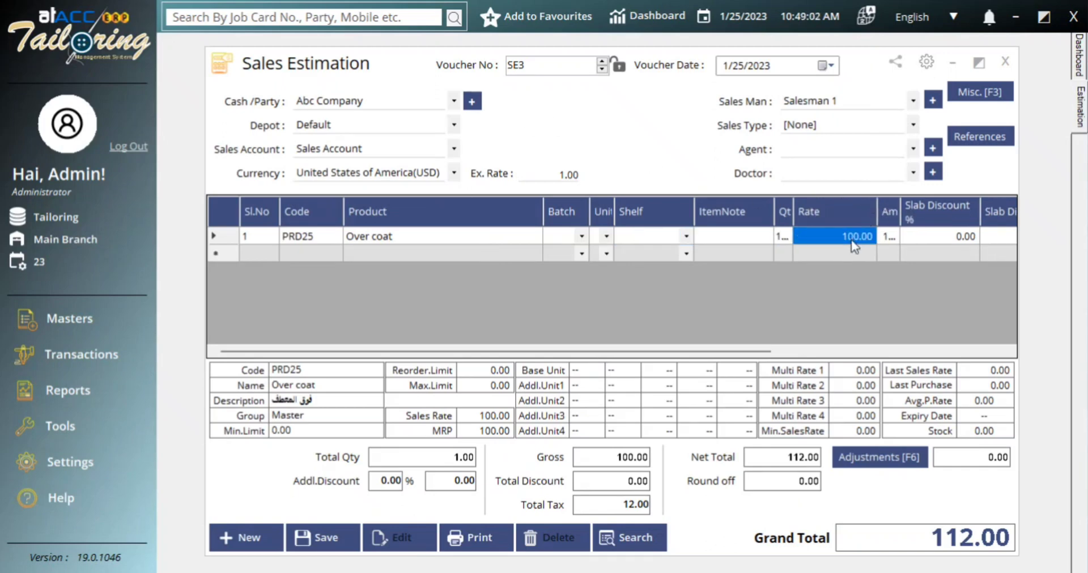
type("200")
key("Return")
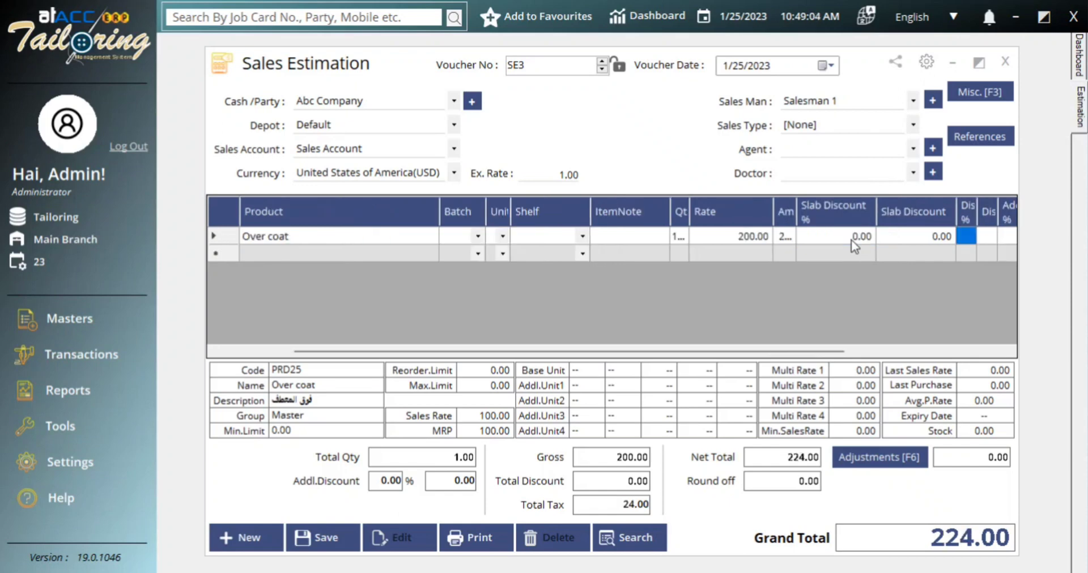
left_click(851, 240)
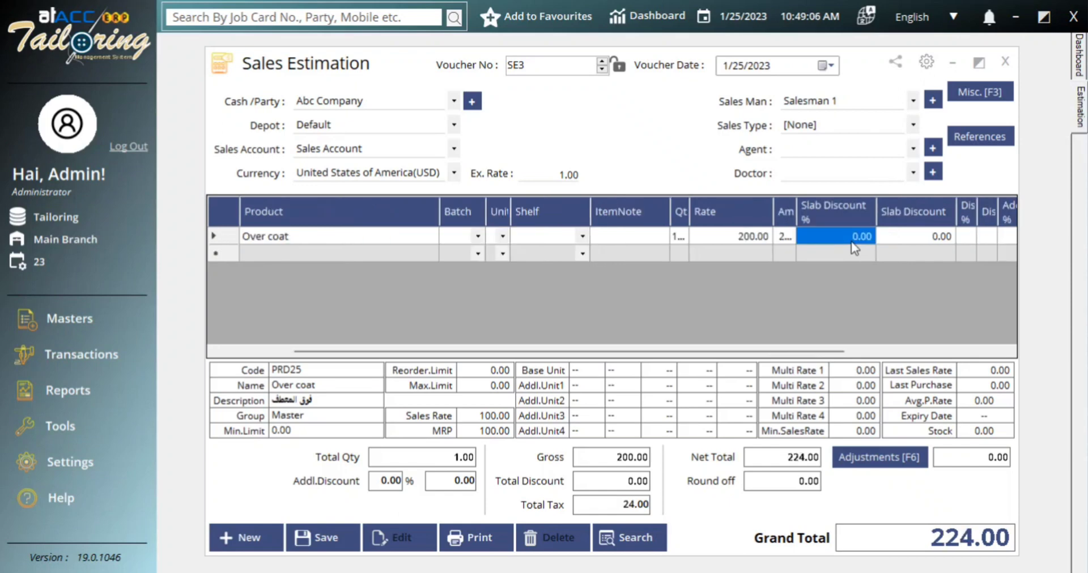
Widen the Amount column and set the Over coat line's rate to 500
left_click(766, 241)
left_click_drag(805, 207, 835, 211)
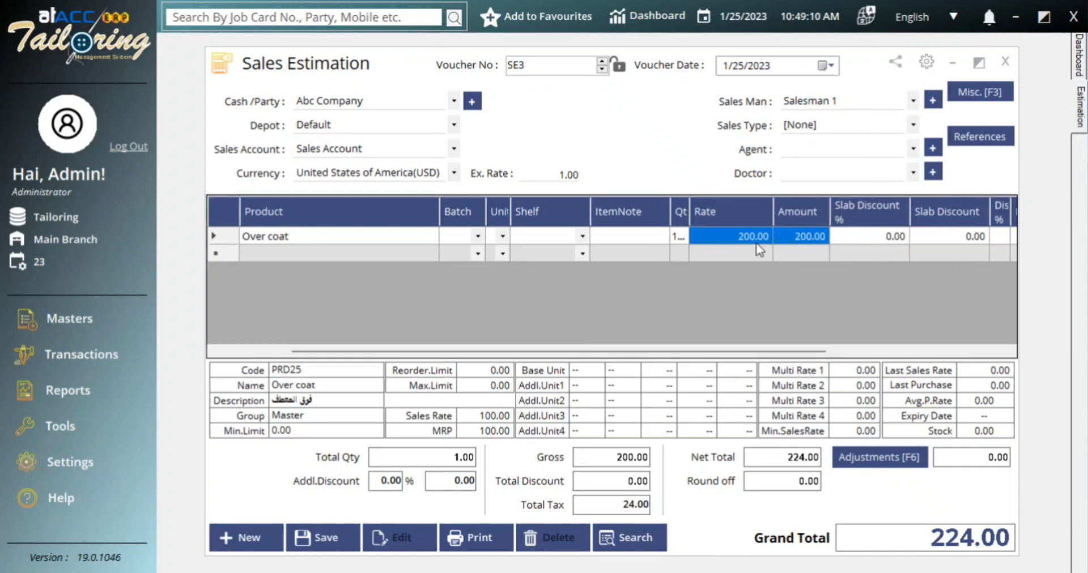
left_click(723, 236)
left_click_drag(723, 236, 914, 232)
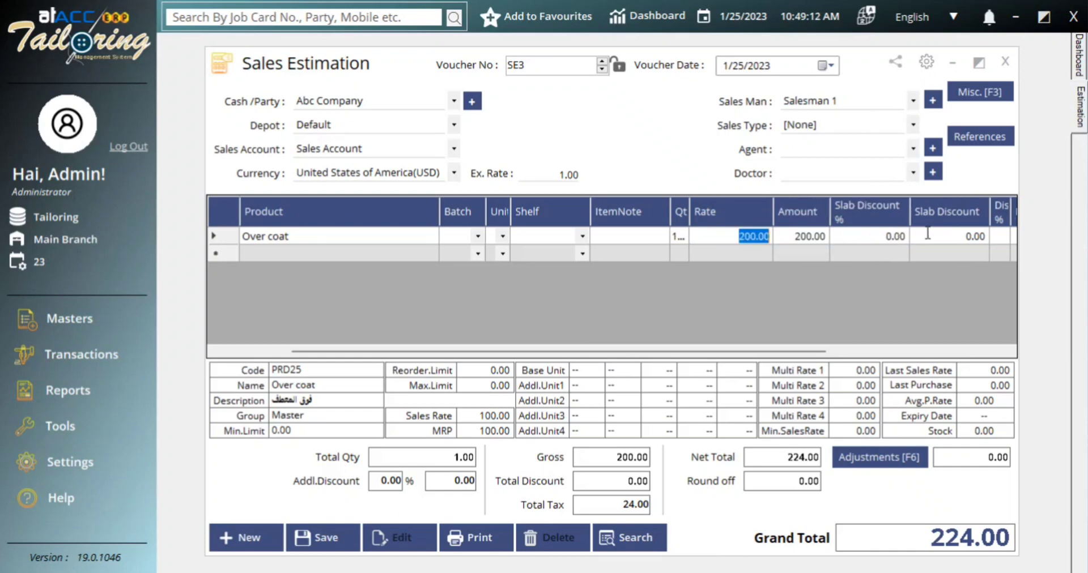
type("500")
key("Return")
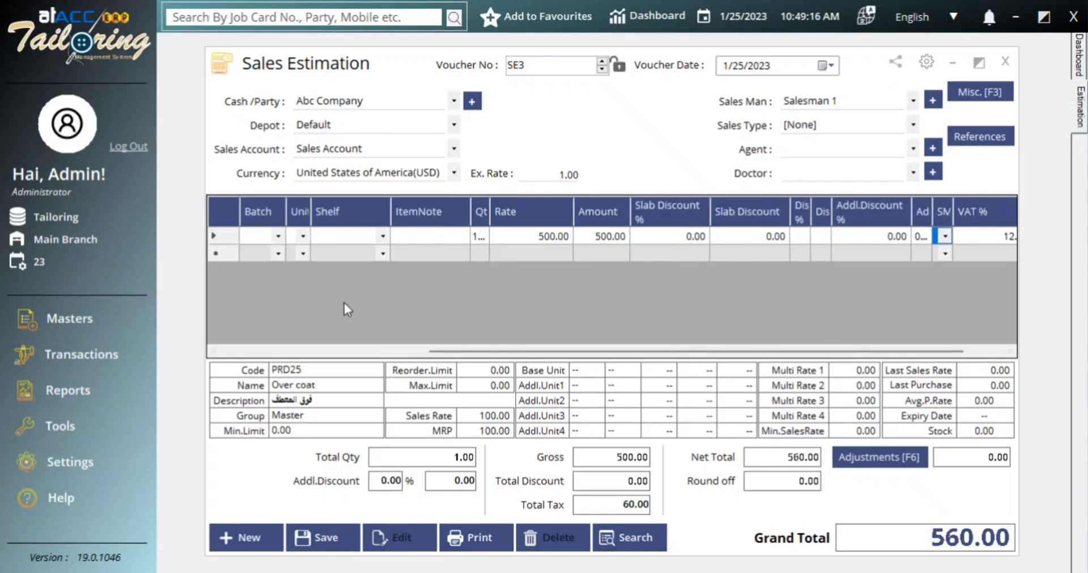
Save the sales estimation, check the saved voucher SE3, and close the form
left_click(291, 537)
left_click(575, 352)
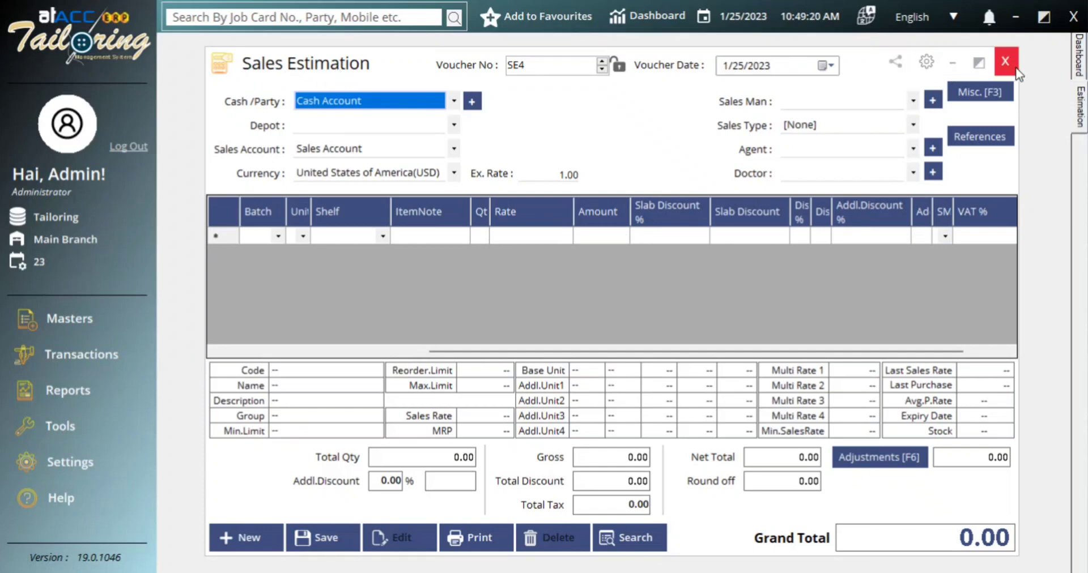
left_click(602, 69)
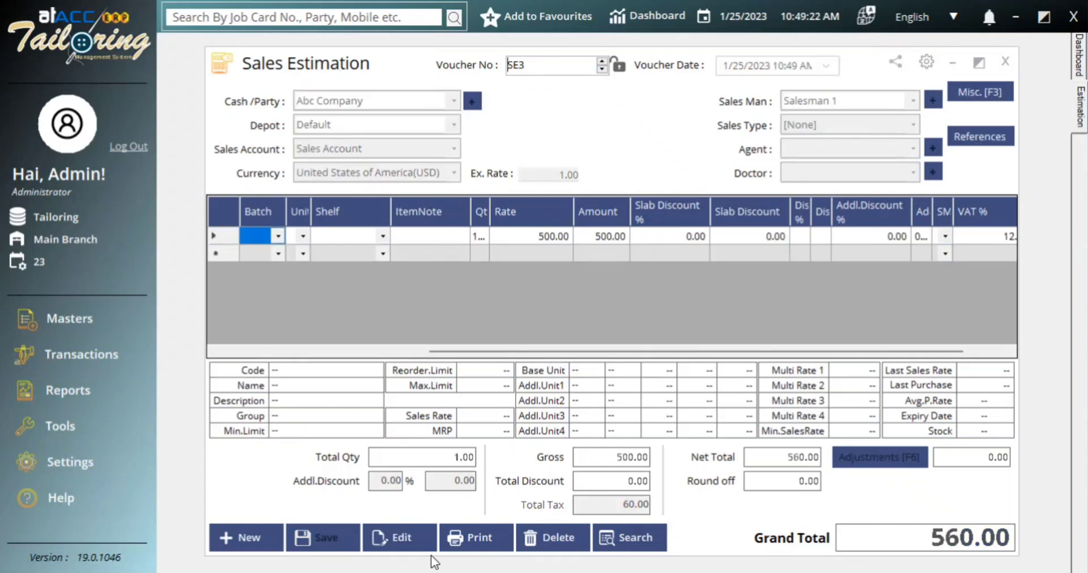
left_click(1002, 63)
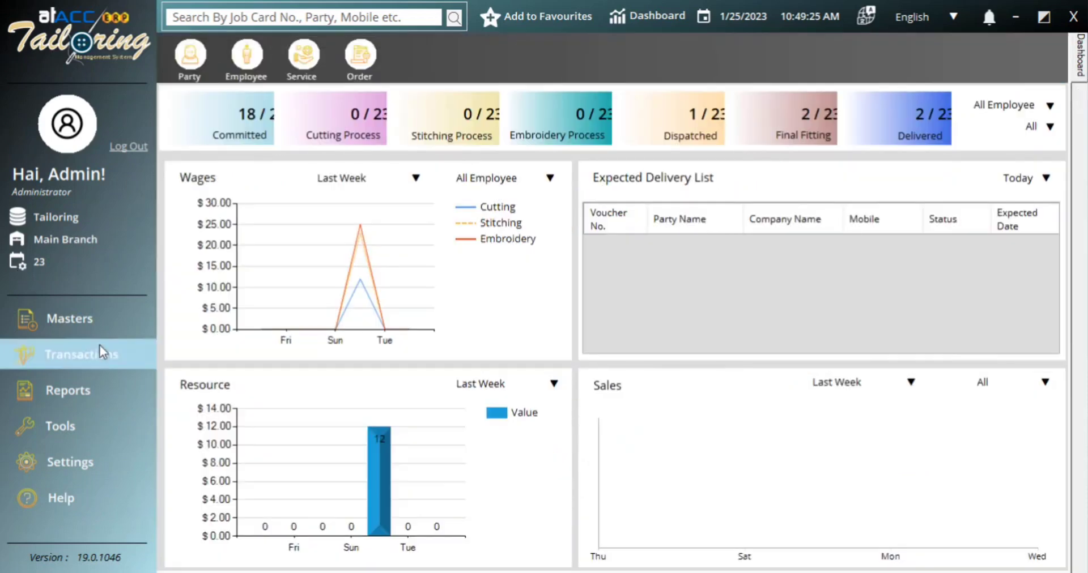
Open a new sales order from the transactions and choose Abc Company as its party
left_click(101, 349)
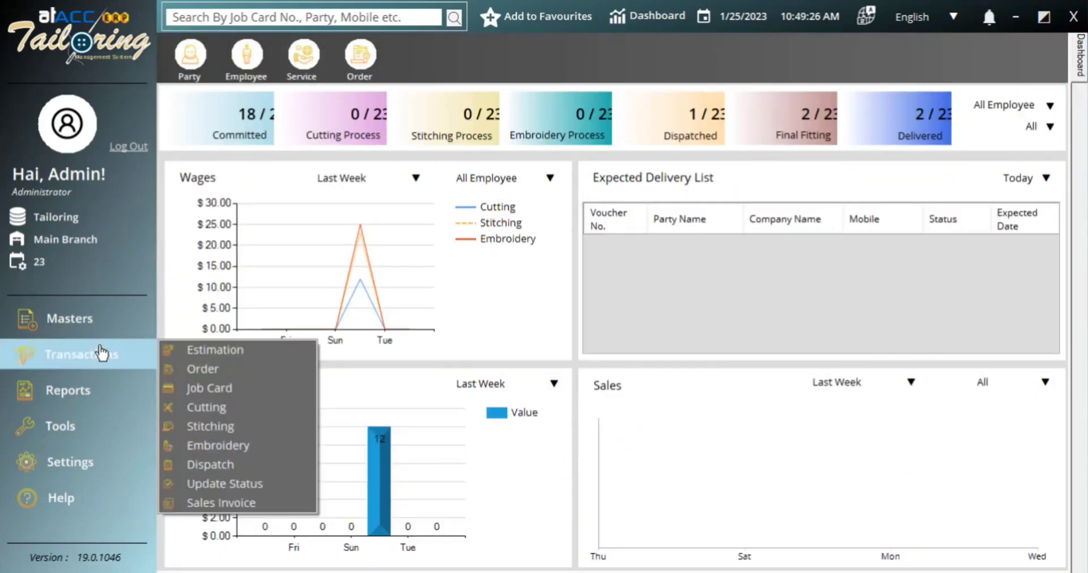
left_click(210, 369)
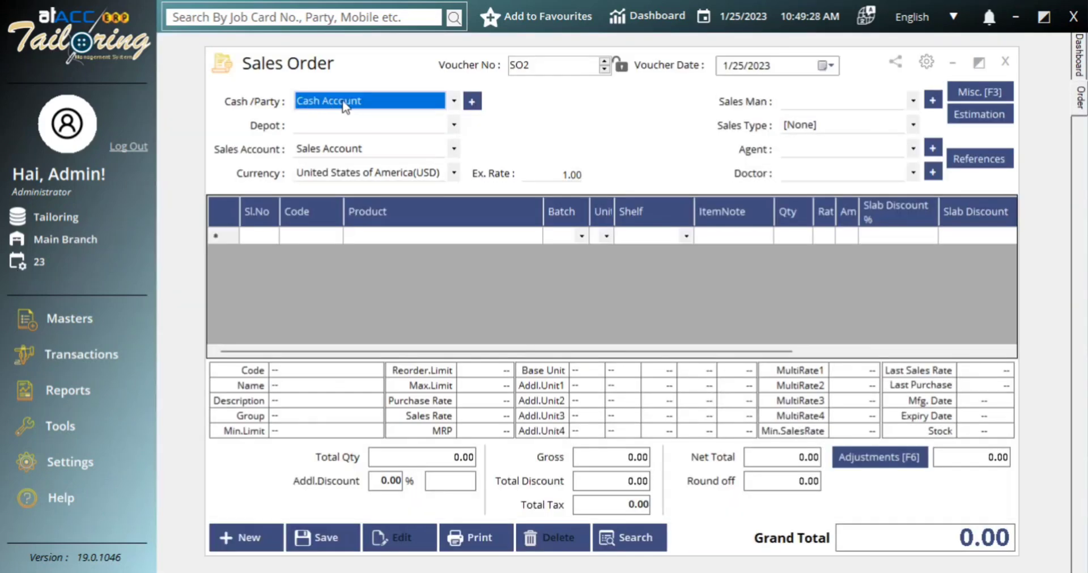
left_click(345, 99)
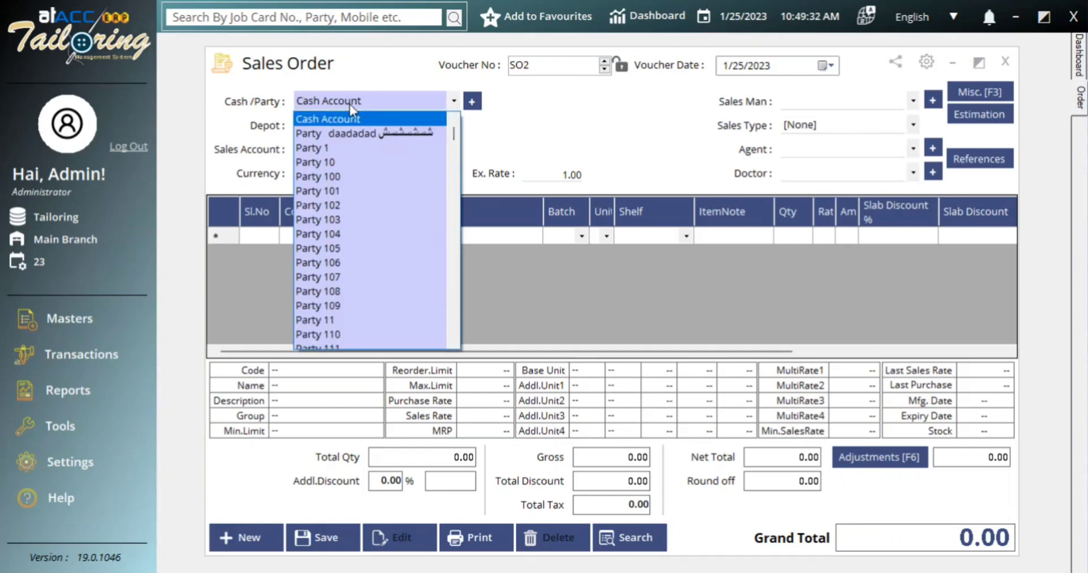
key("Up")
key("Up")
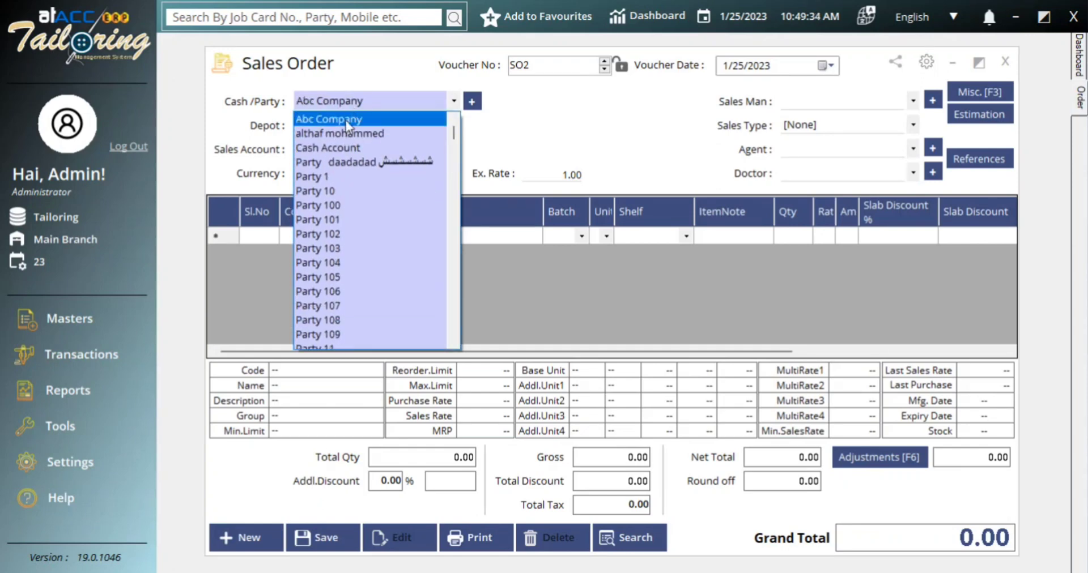
left_click(345, 120)
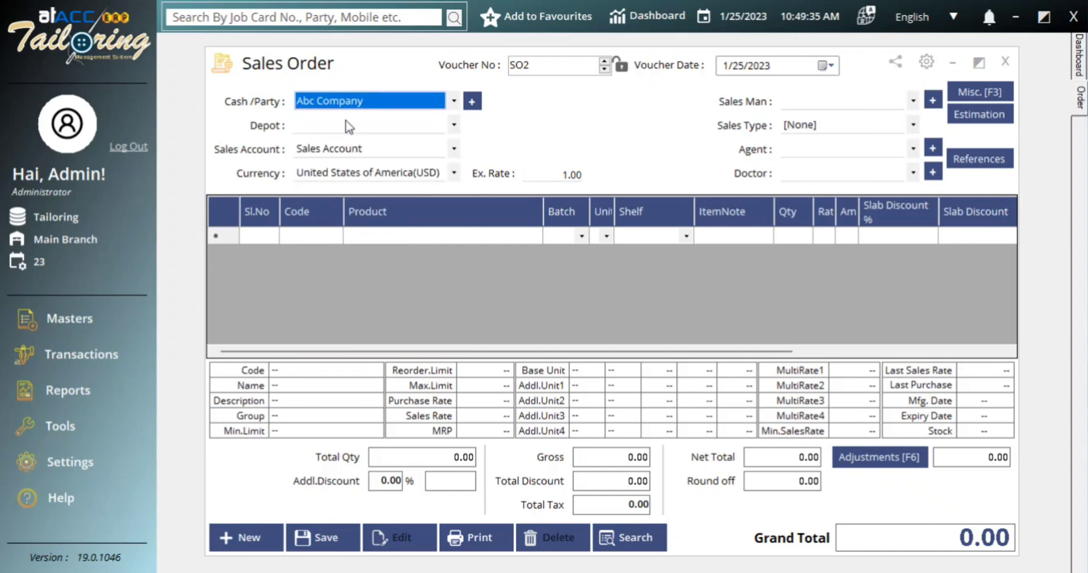
Load estimation SE3 with its Over coat line into the sales order
left_click(993, 111)
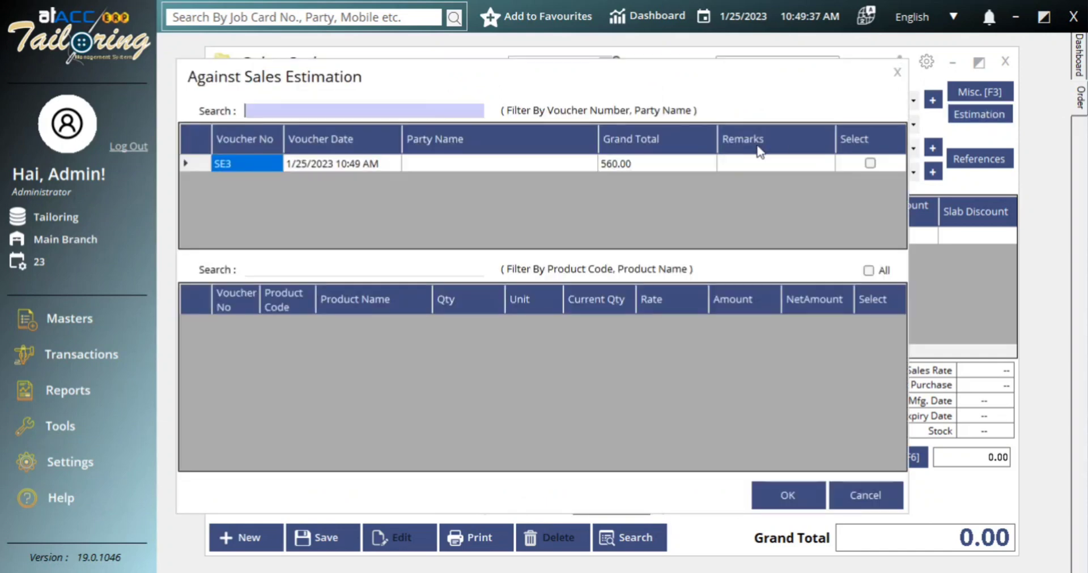
left_click(870, 164)
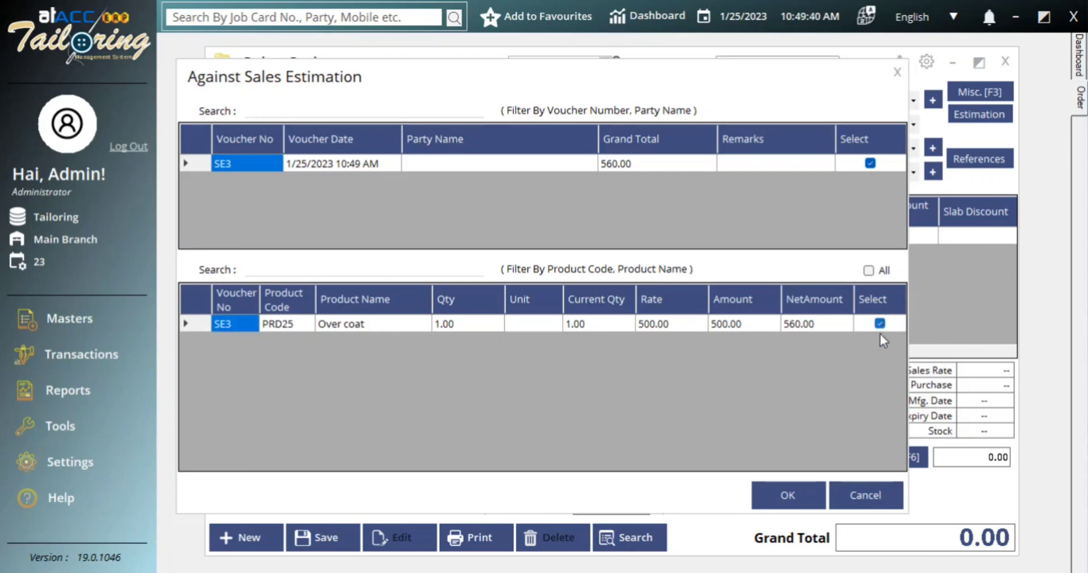
left_click(785, 494)
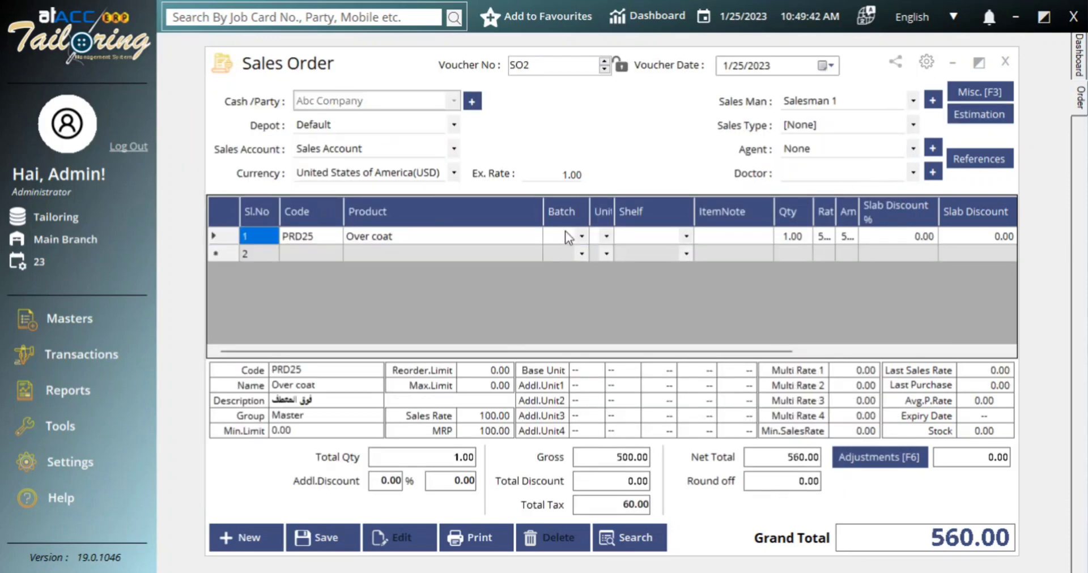
Save the Abc Company sales order and close its form
left_click(387, 252)
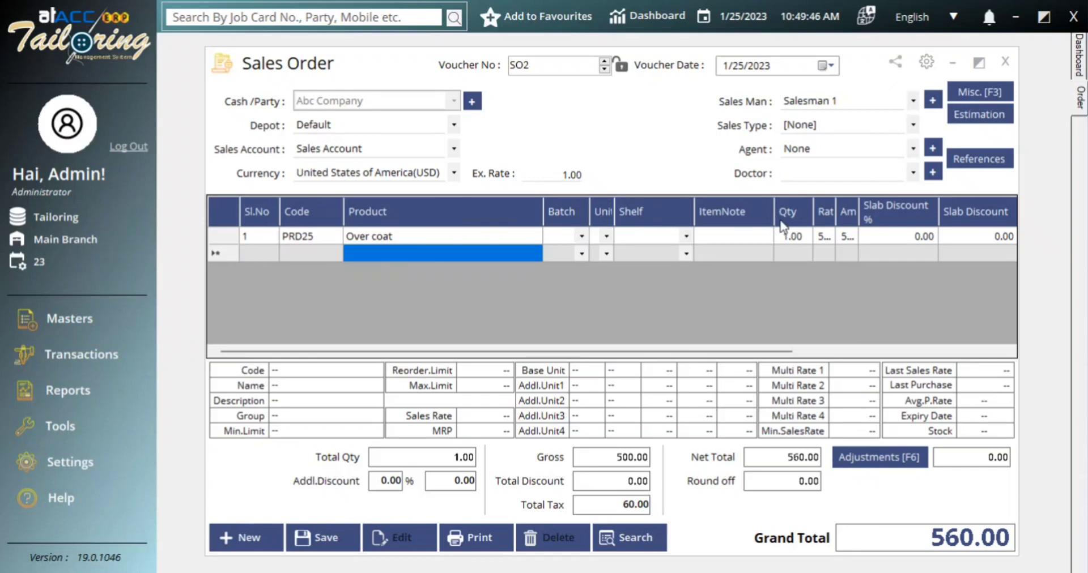
left_click(343, 541)
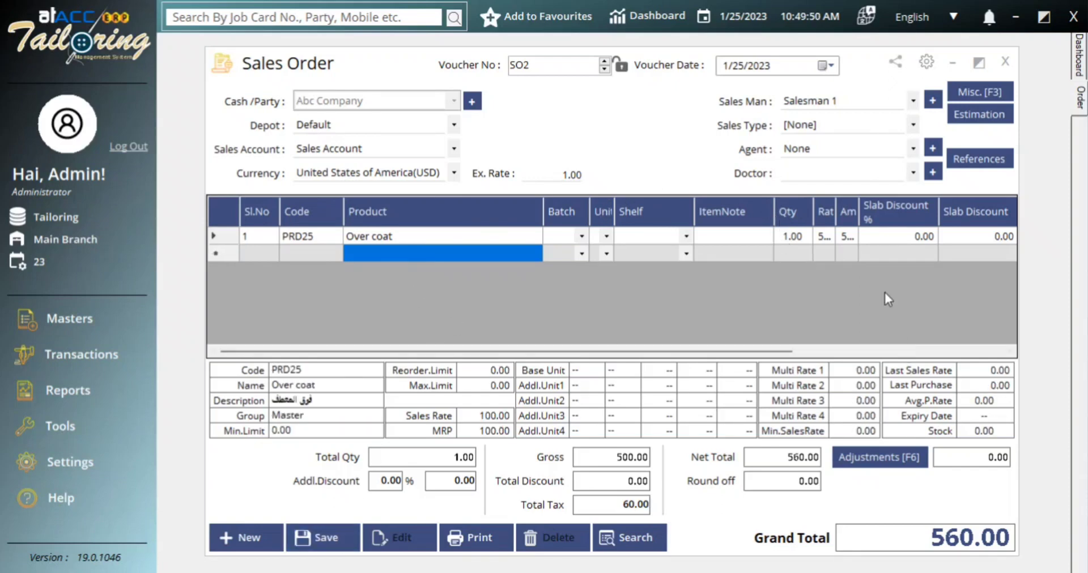
left_click(1006, 62)
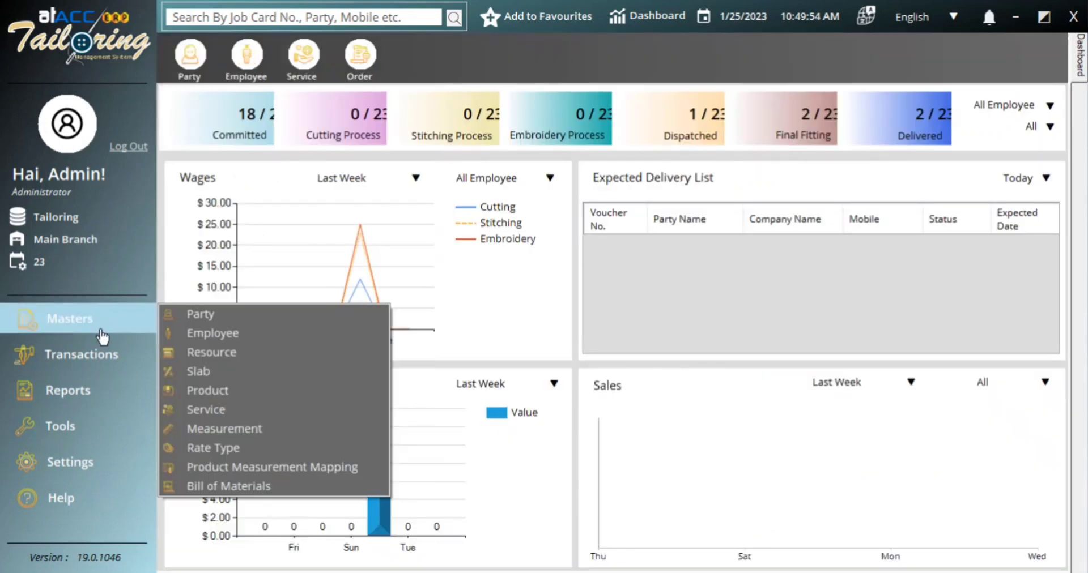
Open a new job card, choose Abc Company as the party, and enter Abc as the company
mouse_move(99, 360)
left_click(216, 385)
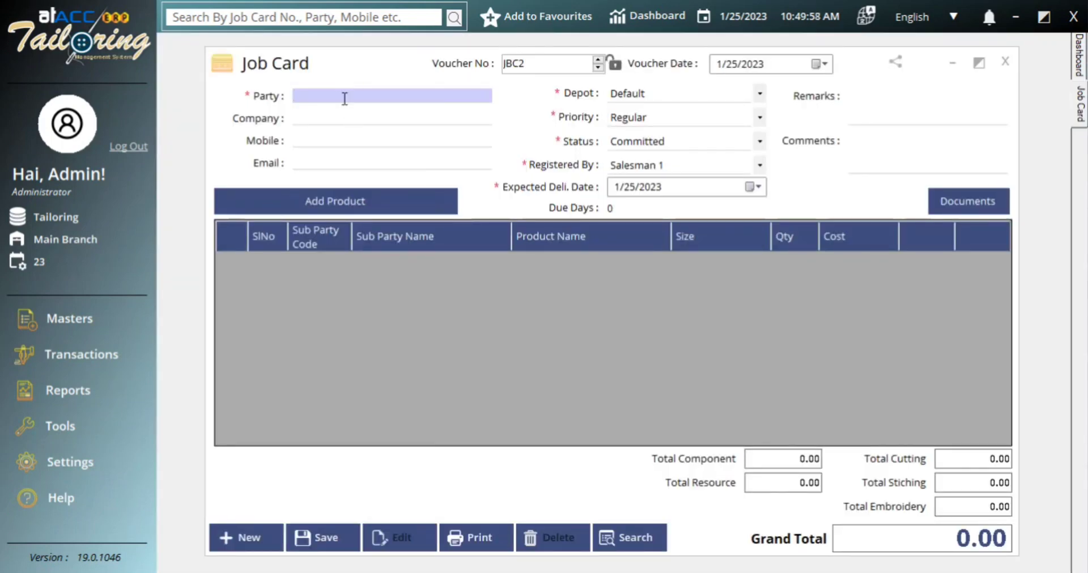
type("ab")
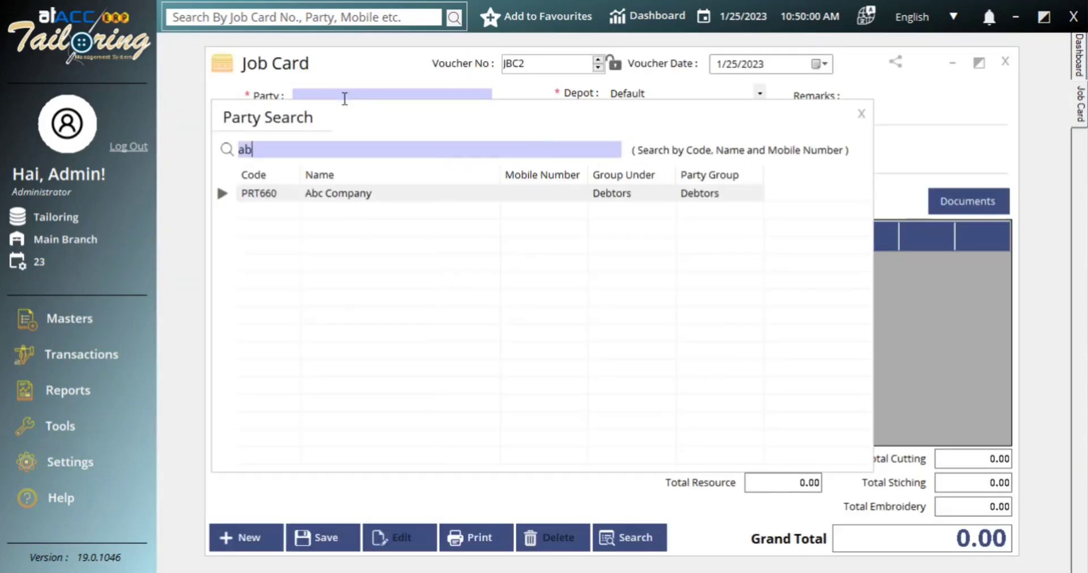
key("Return")
key("Return")
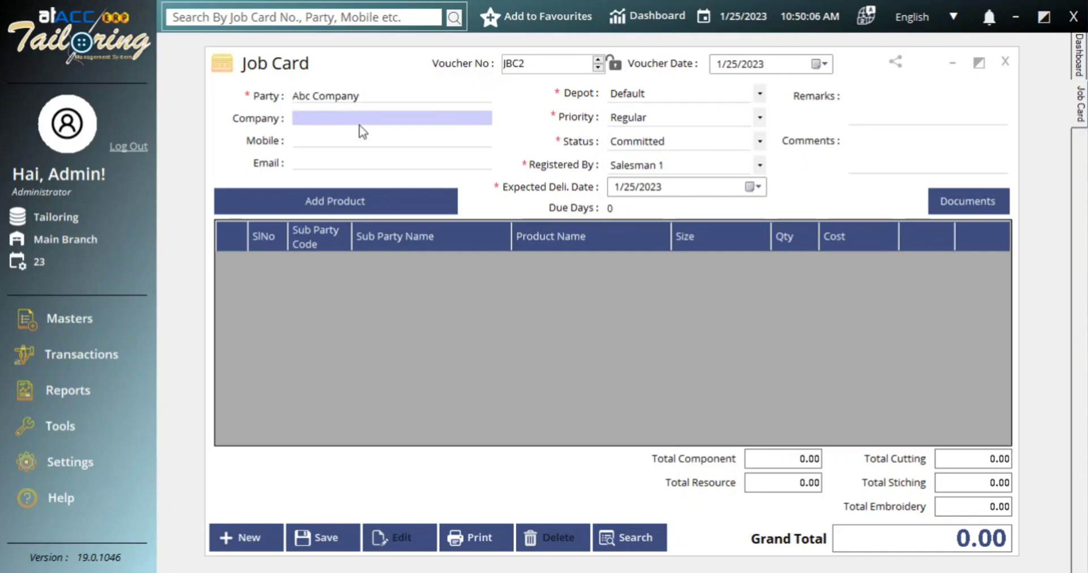
type("Abc")
Set the job card's depot to Default, priority to Immediate, and status to Committed
left_click(669, 98)
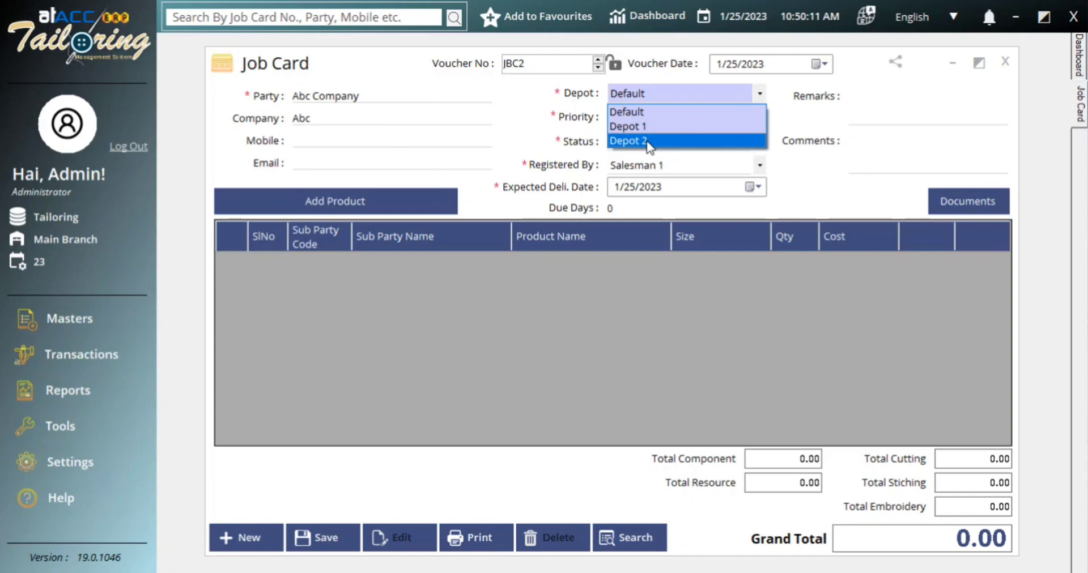
left_click(654, 115)
left_click(654, 117)
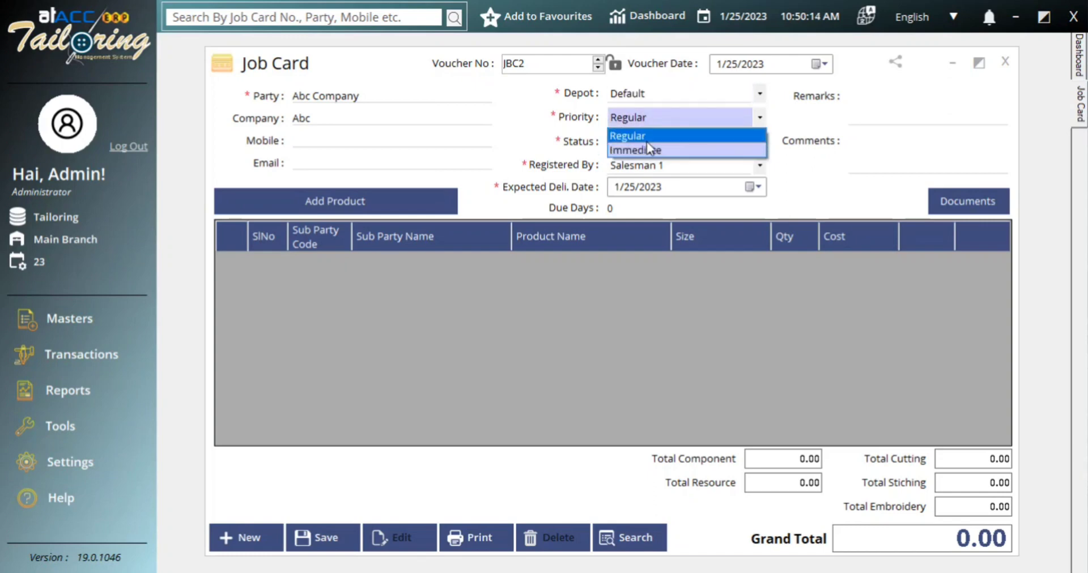
left_click(646, 150)
left_click(641, 142)
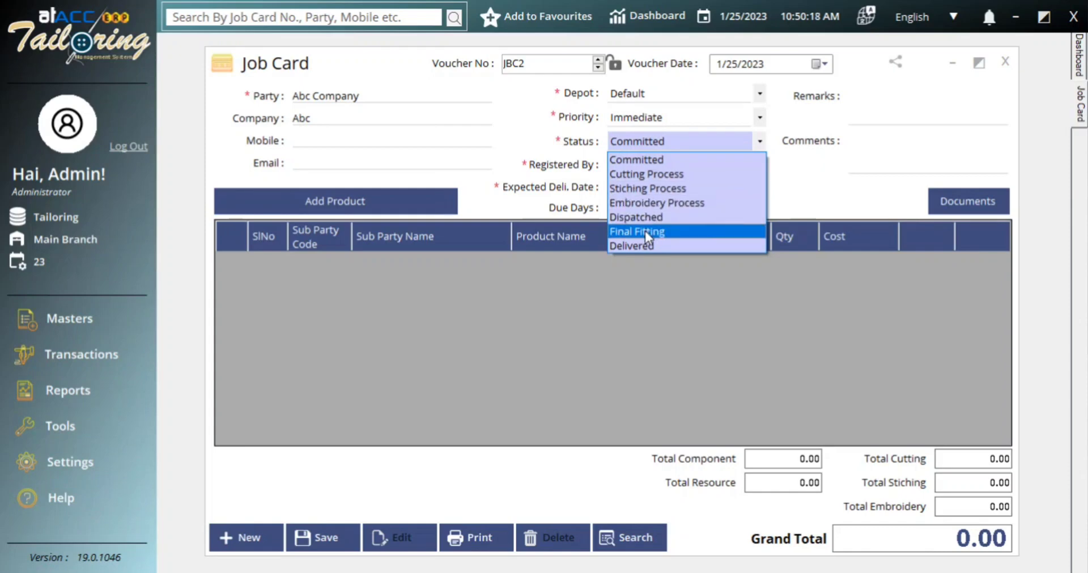
left_click(635, 159)
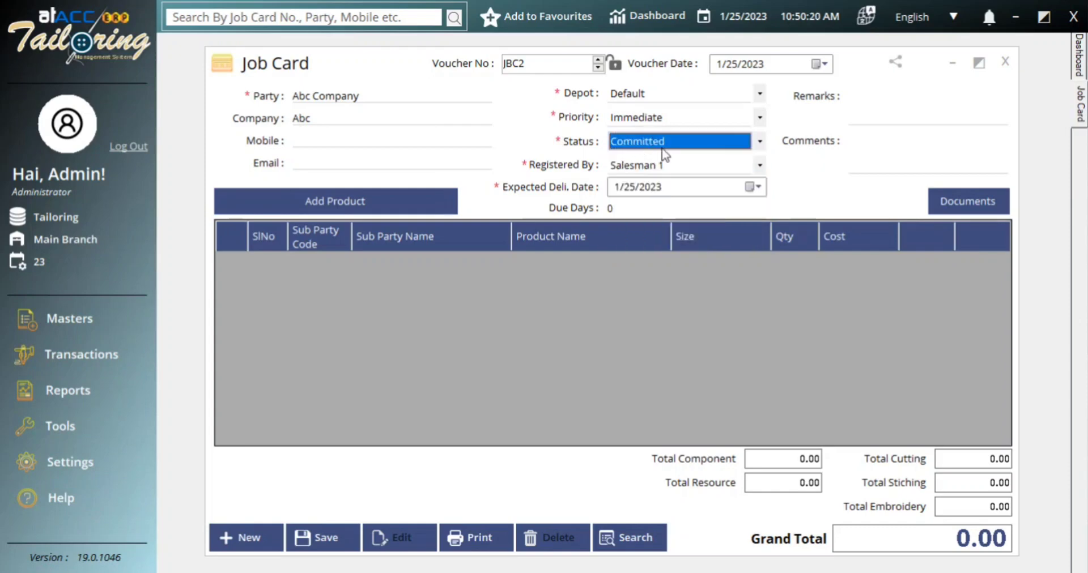
Set the job card's registered-by person to Receptionist 1 and the expected delivery date to 1/29/2023
left_click(685, 166)
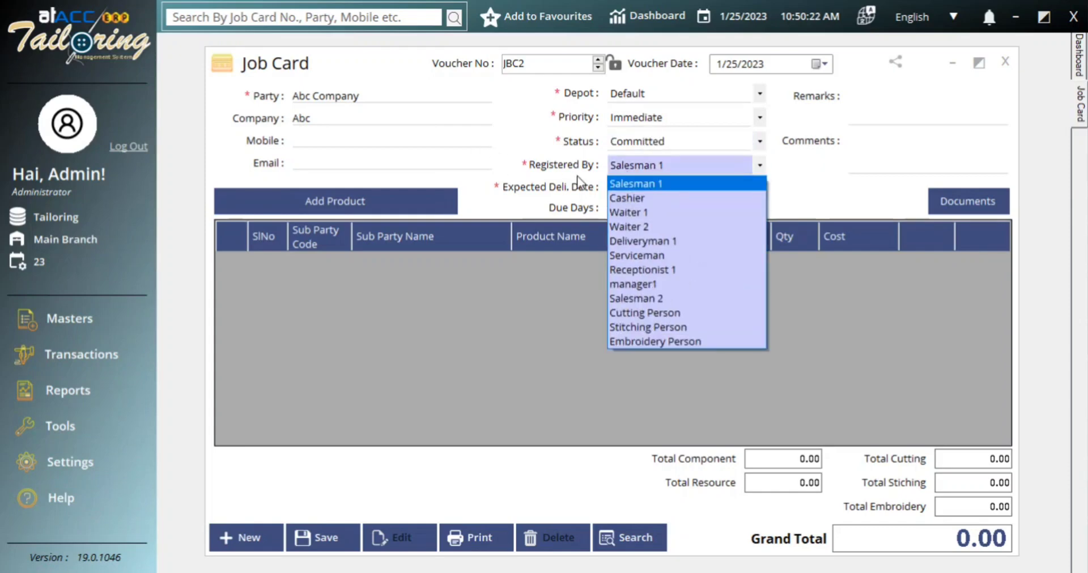
left_click(672, 268)
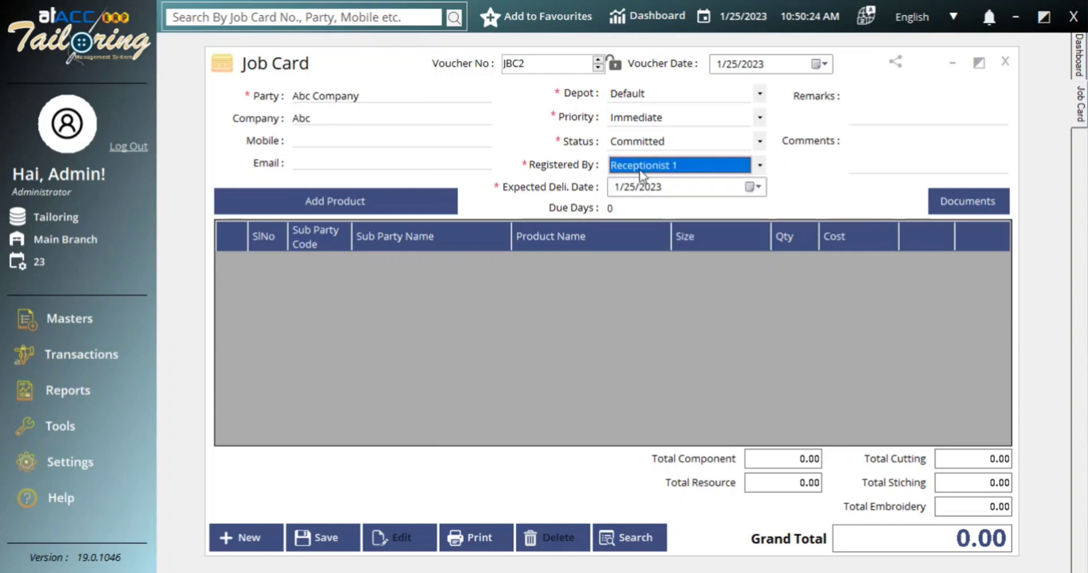
left_click(755, 187)
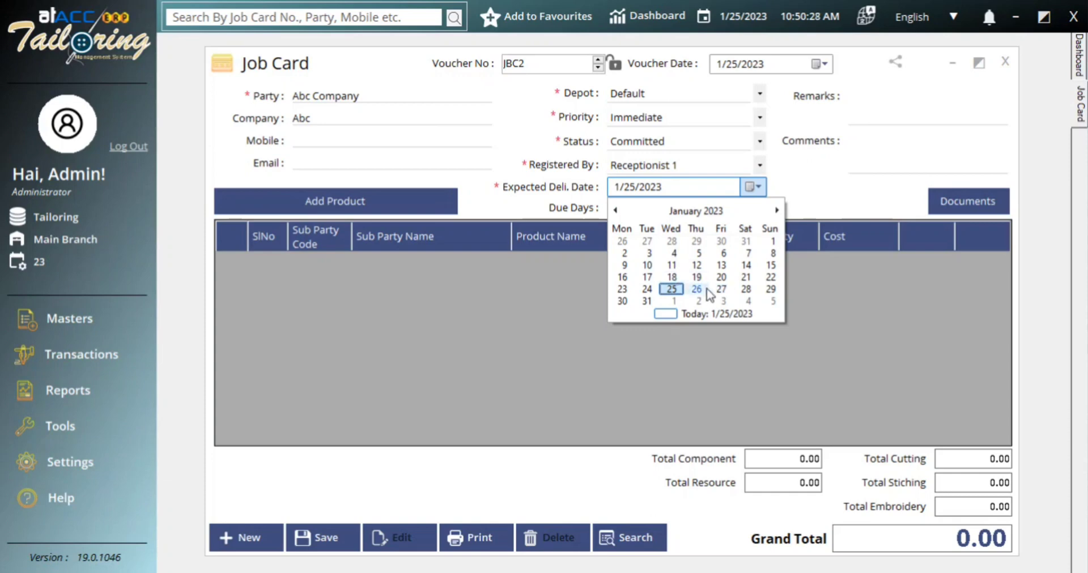
left_click(771, 289)
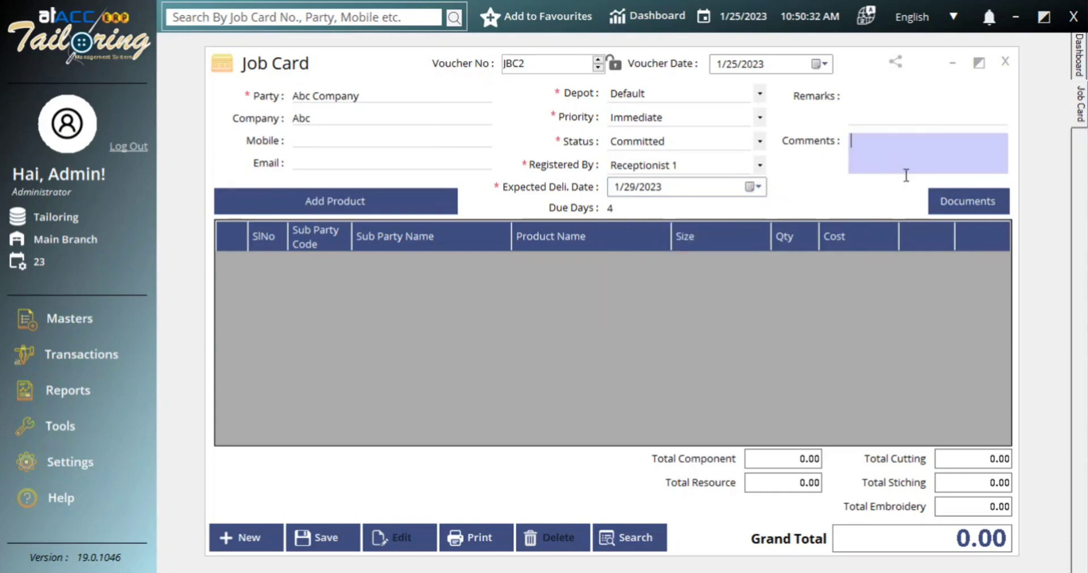
Attach the desktop image Screenshot 2023-01-25 105226.png as Document 1 of the job card, captioned Coat 25689
left_click(934, 197)
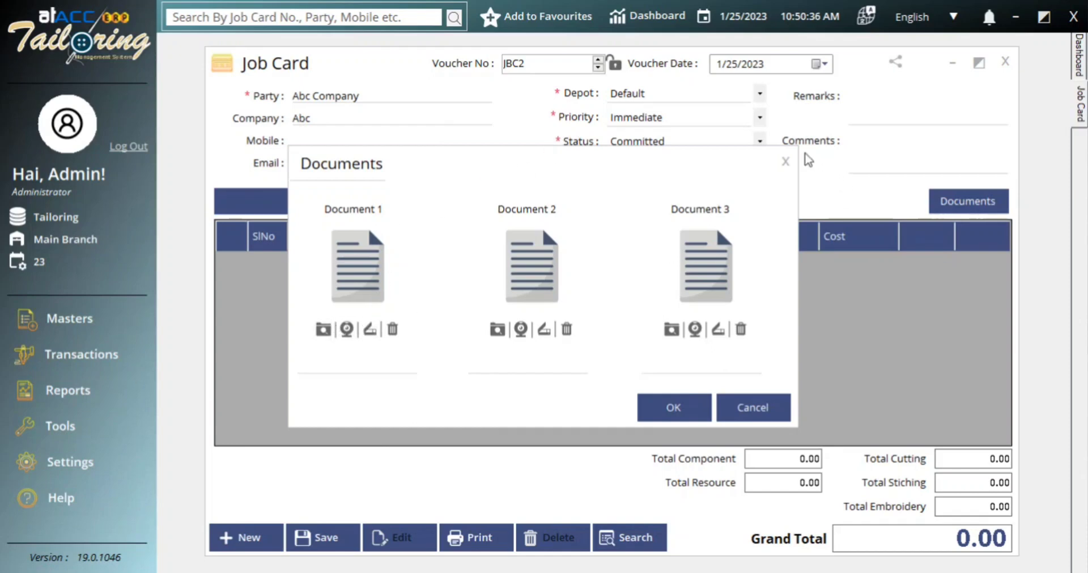
left_click(785, 162)
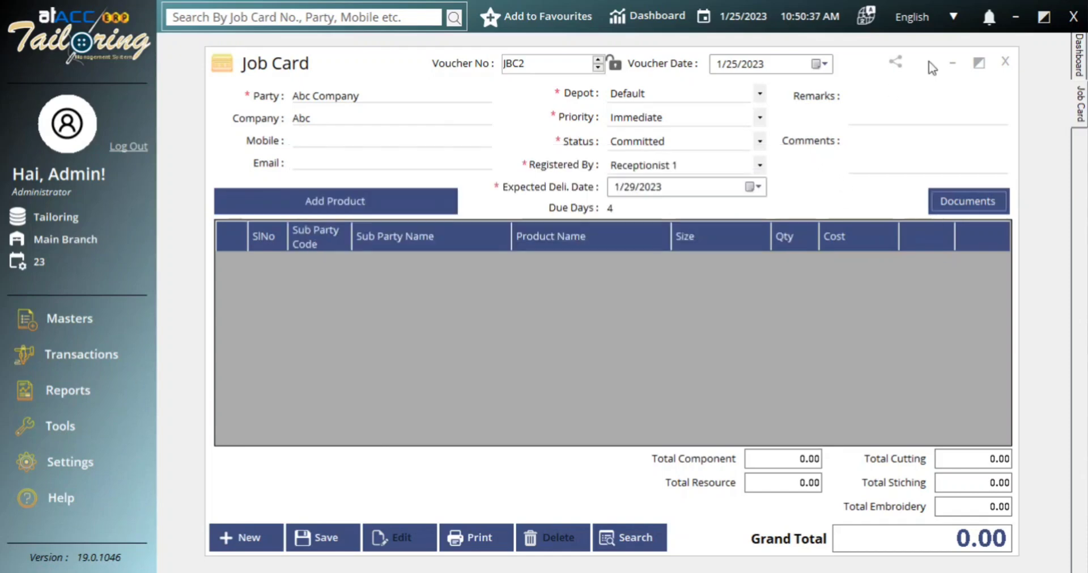
left_click(957, 205)
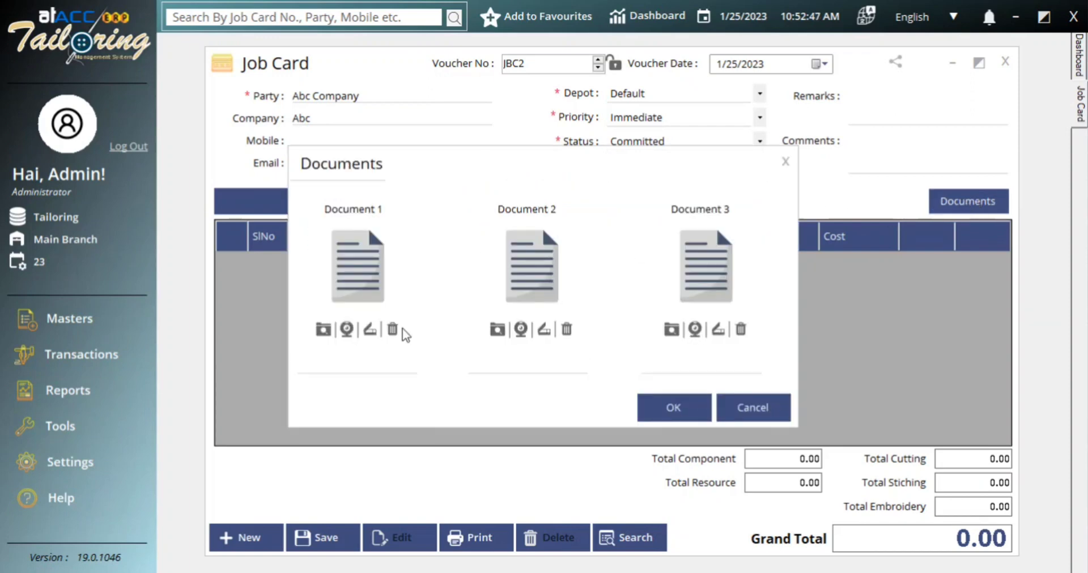
left_click(323, 330)
scroll(736, 309, "down", 5)
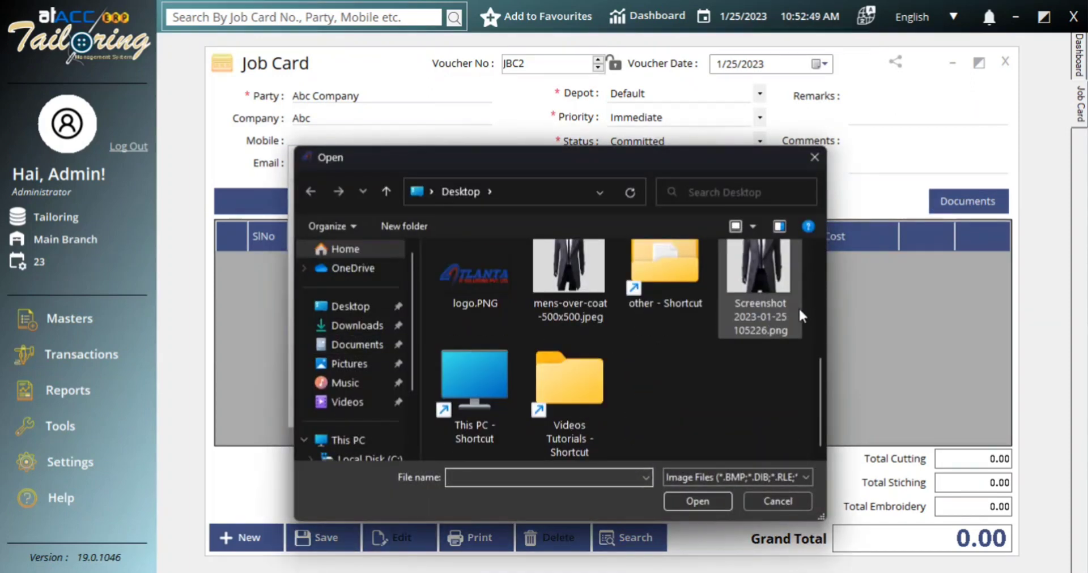
double_click(787, 287)
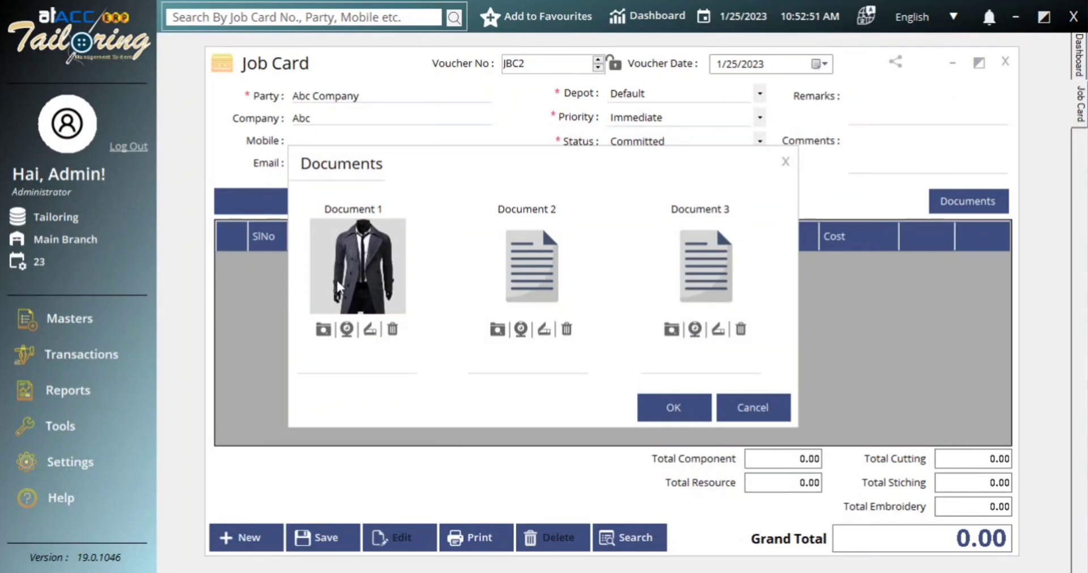
left_click(377, 365)
type("Co")
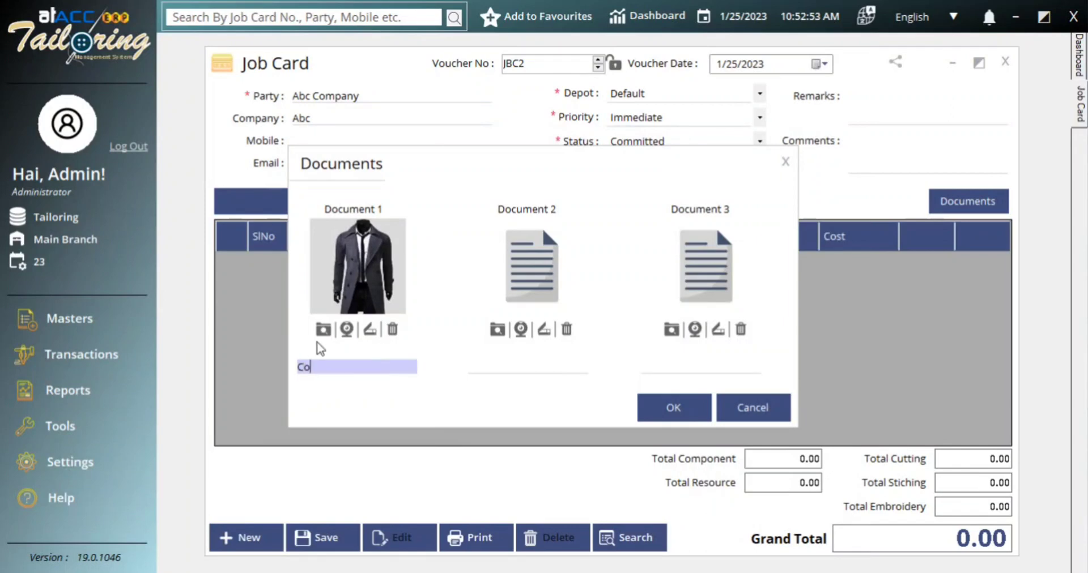
type("at 25689")
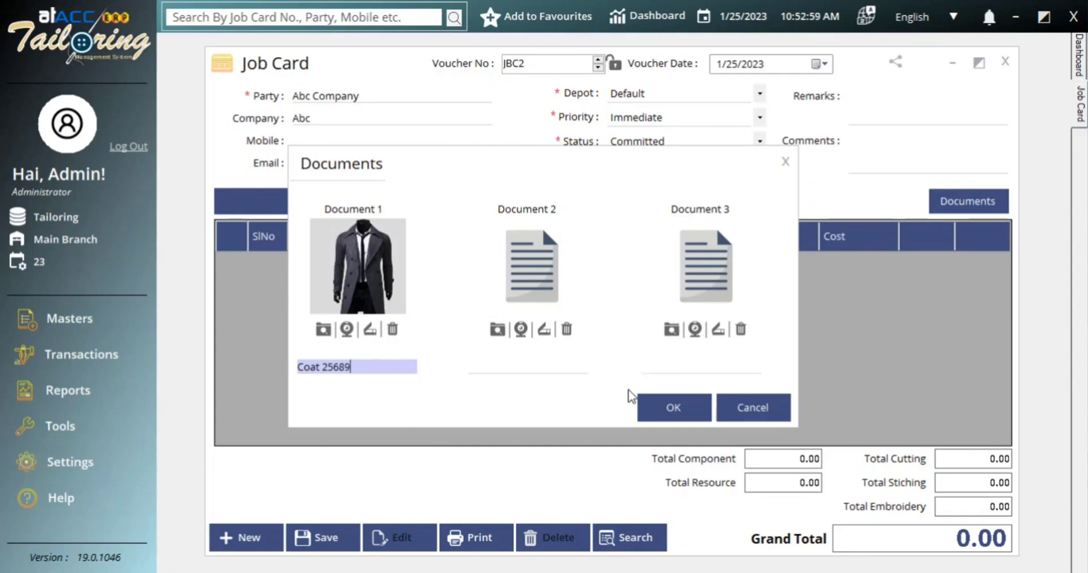
left_click(649, 405)
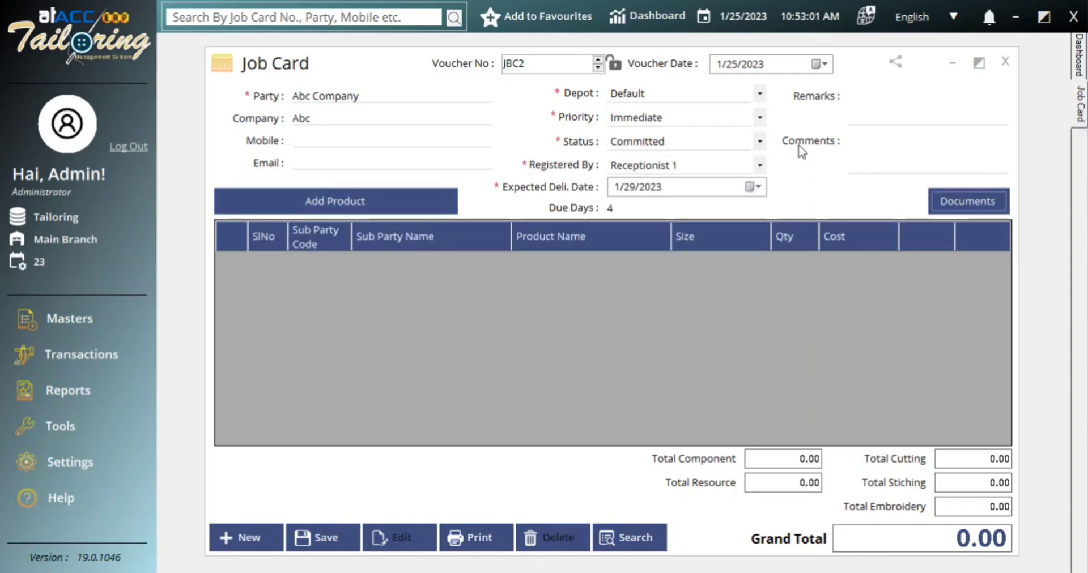
Start a new product line on the job card with the Over coat in size DS
left_click(366, 201)
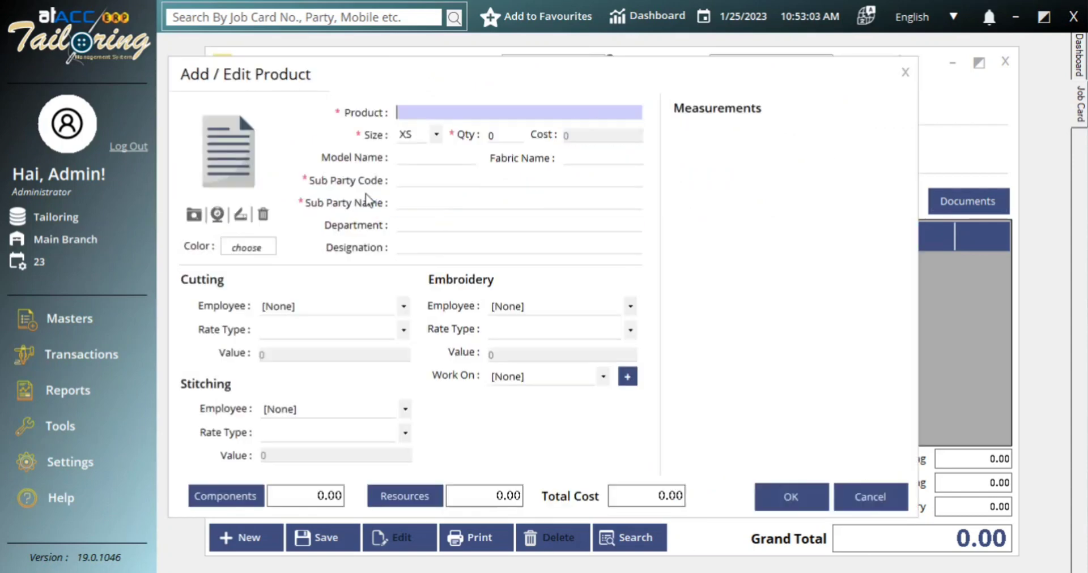
type("over")
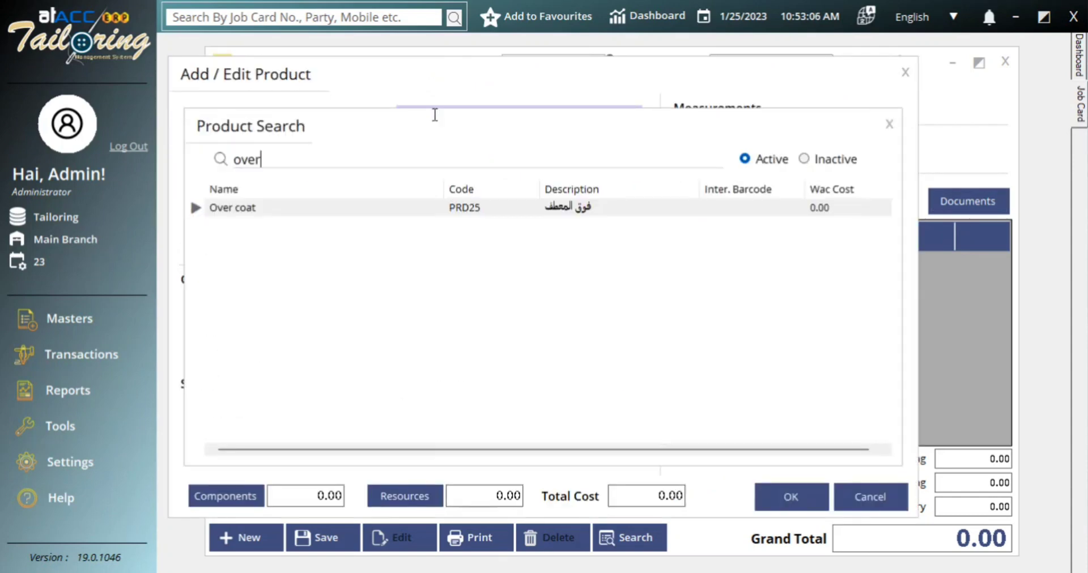
key("Return")
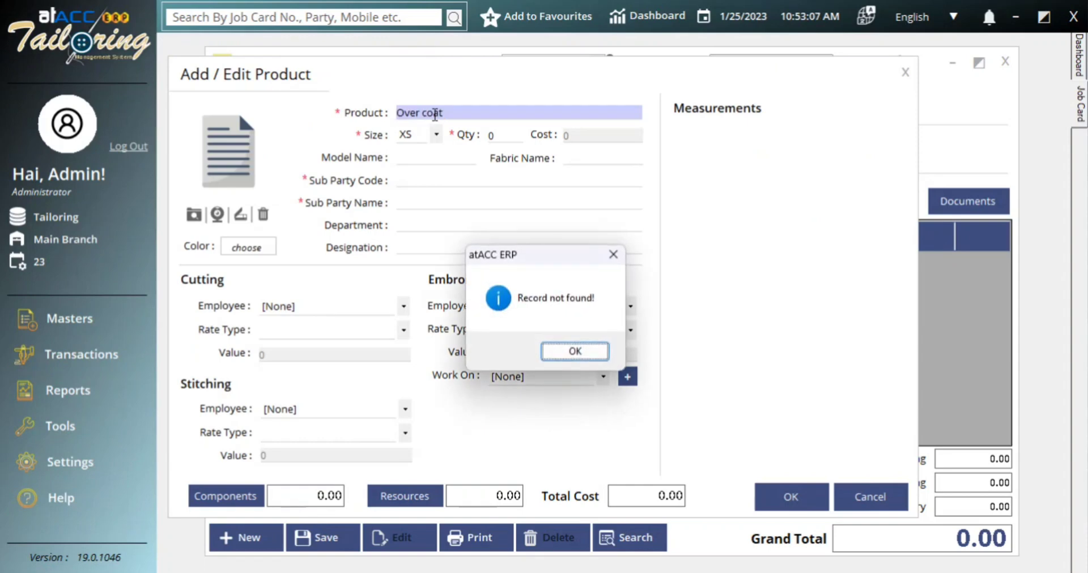
key("Return")
left_click(435, 135)
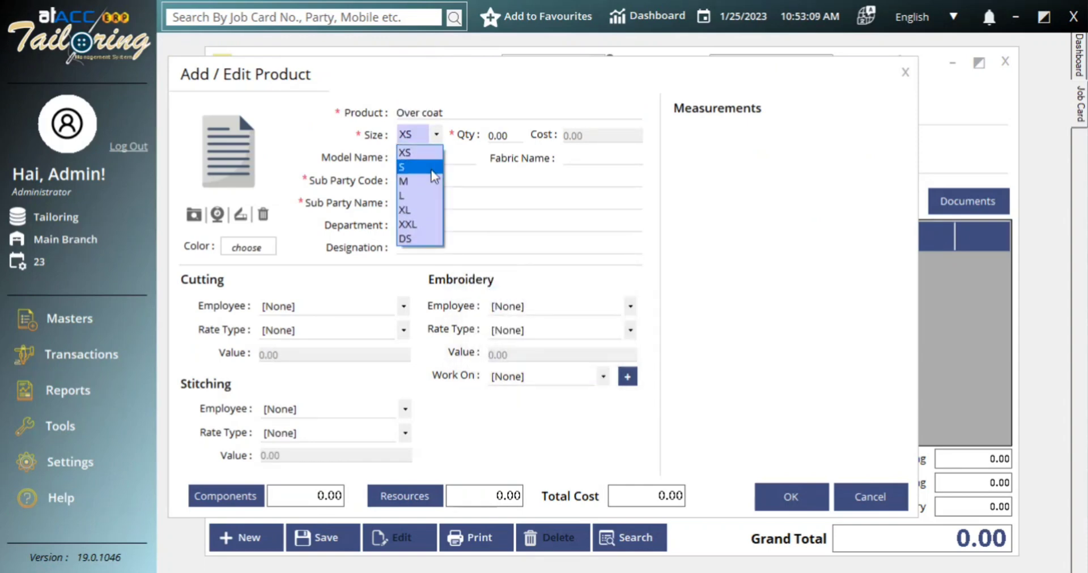
left_click(425, 241)
left_click(486, 137)
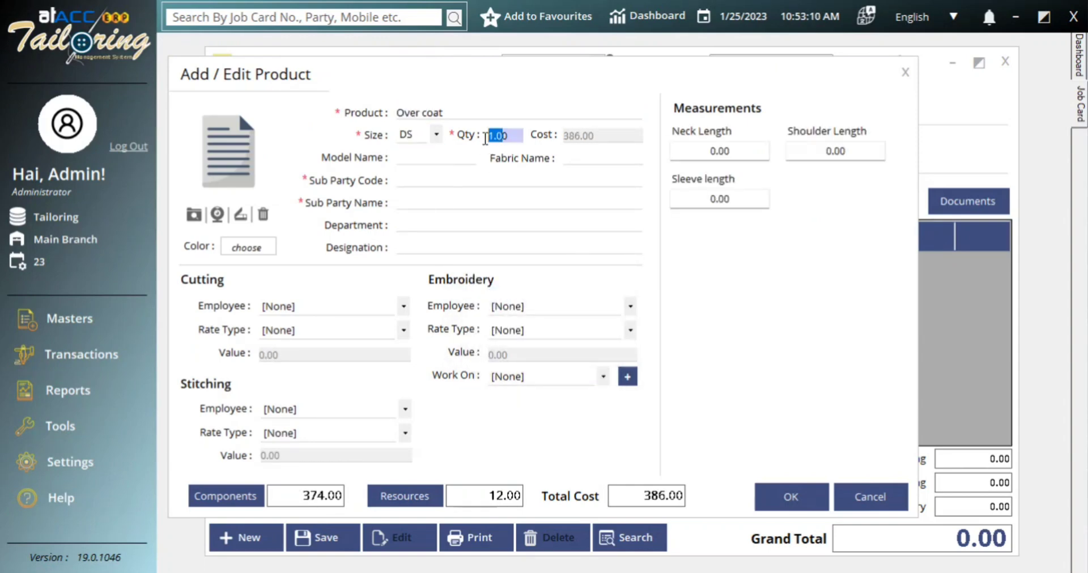
Enter the Over coat's measurements: neck length 21, shoulder length 25, and sleeve length 30
left_click(723, 149)
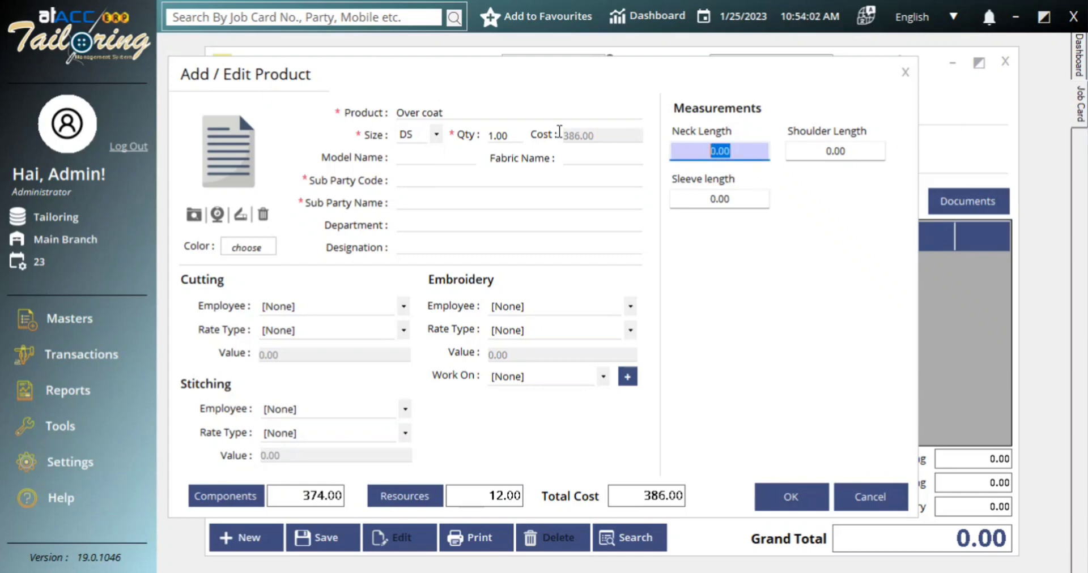
type("21")
key("Tab")
type("2")
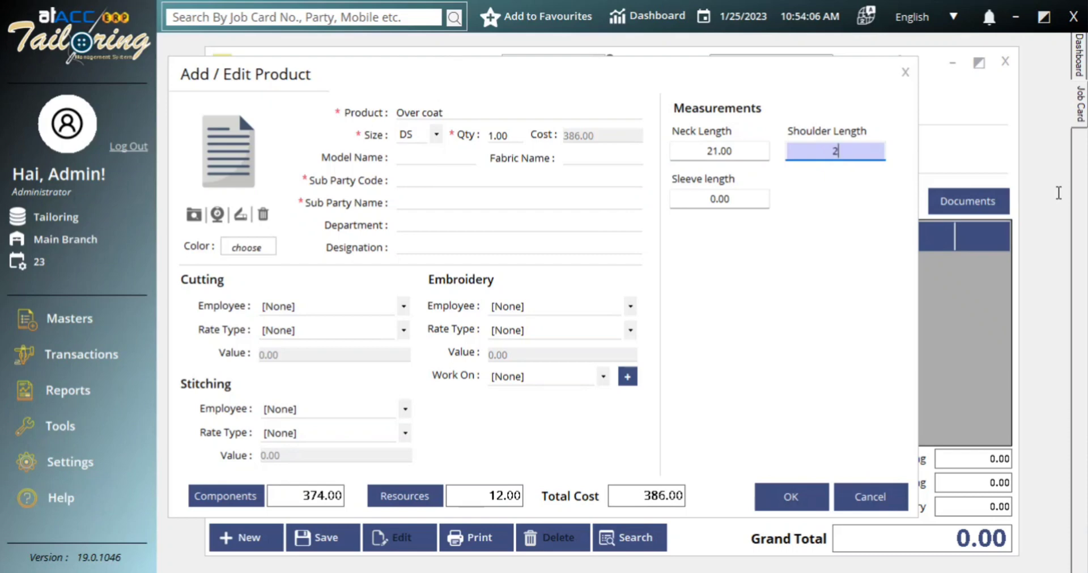
type("5")
left_click(753, 202)
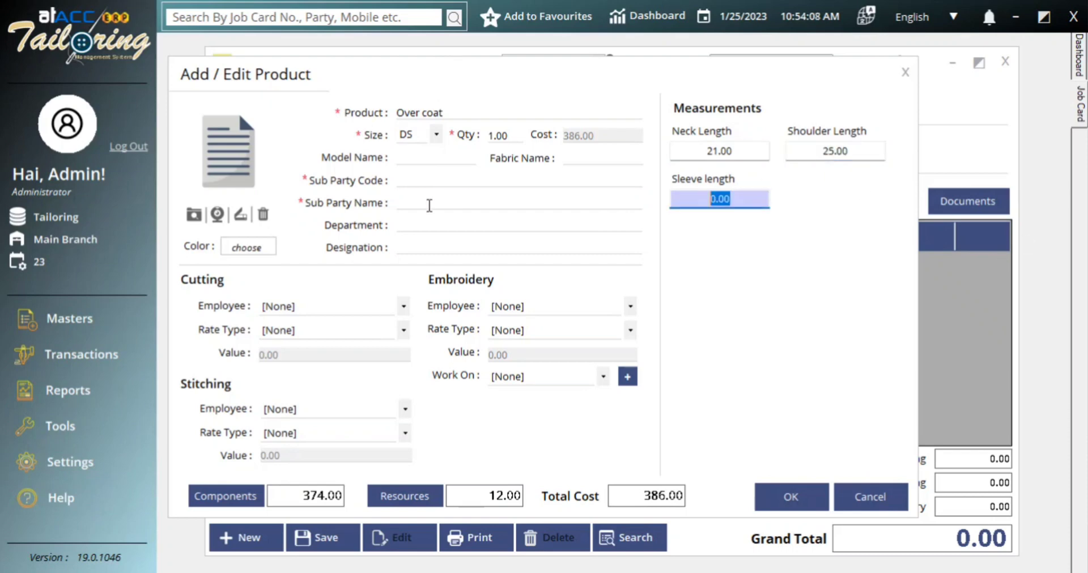
type("30")
Enter model 125866 as the product's model name and Woolen as its fabric name
left_click(426, 159)
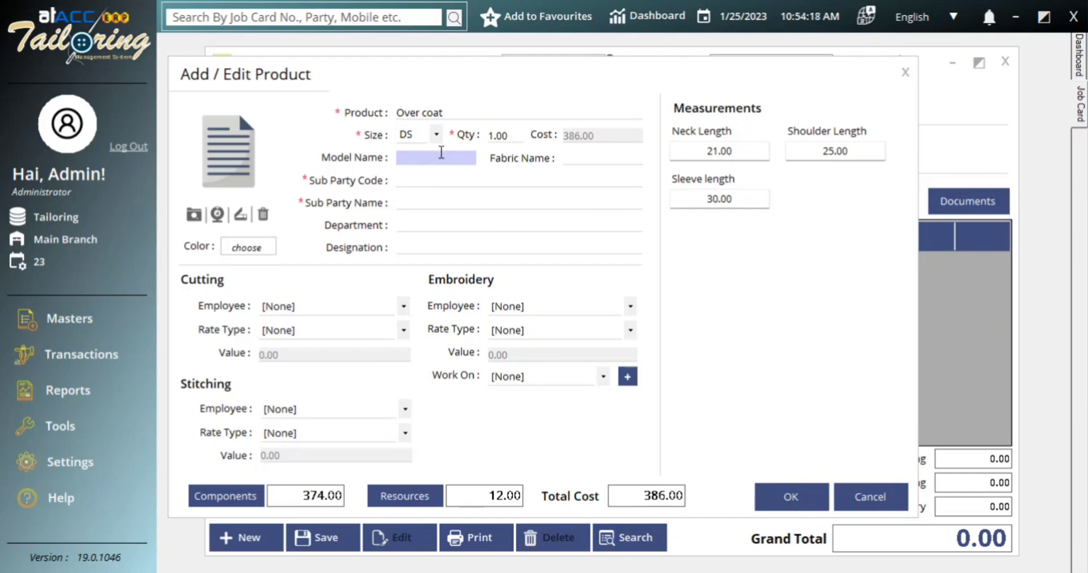
type("model 125866")
left_click(617, 156)
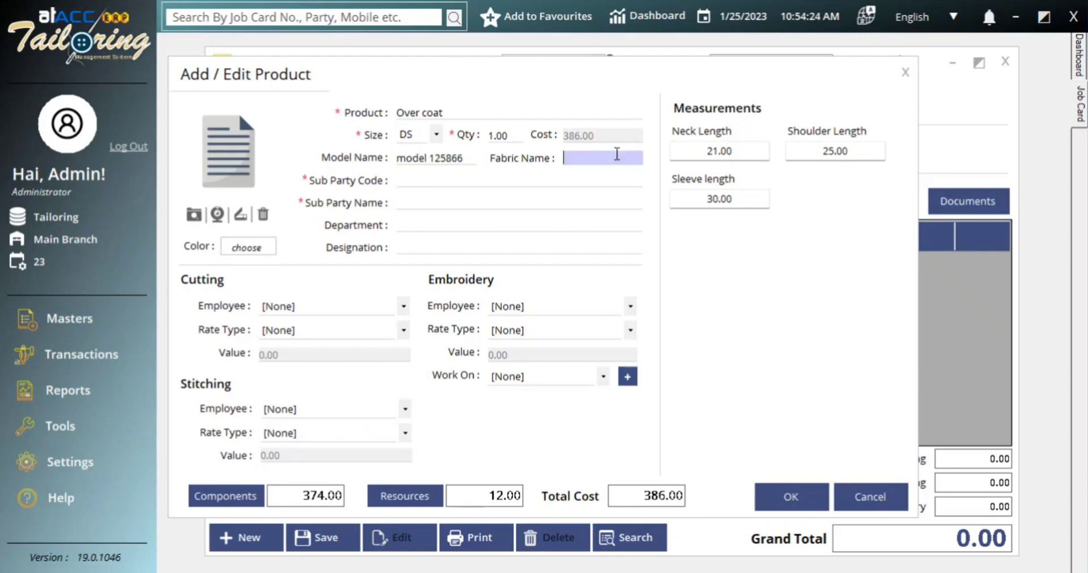
type("Woolen")
Fill in the product's sub party code and enter party1 as the sub party name
left_click(421, 179)
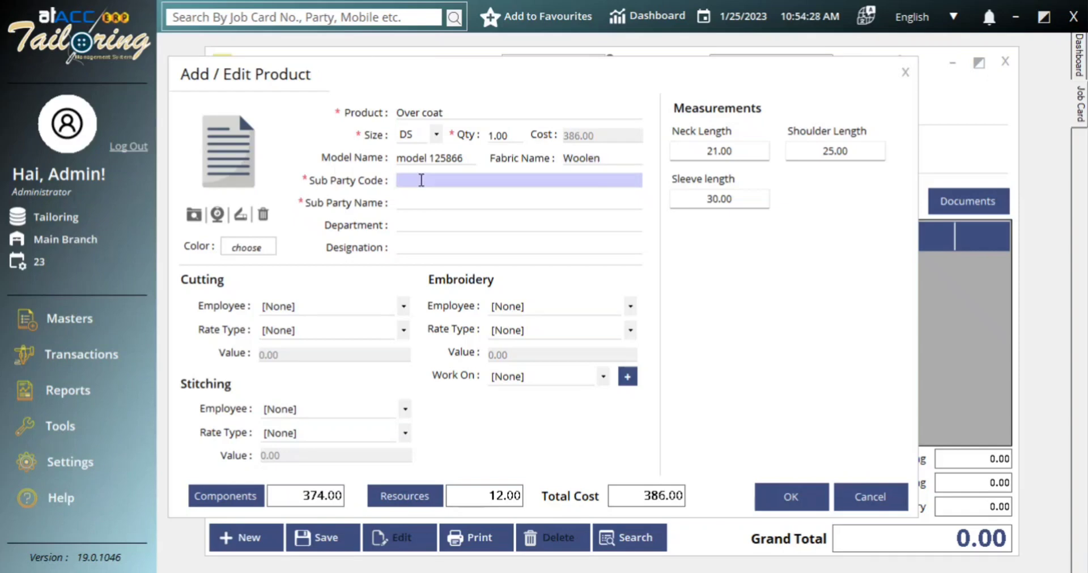
type("1234566")
left_click(455, 206)
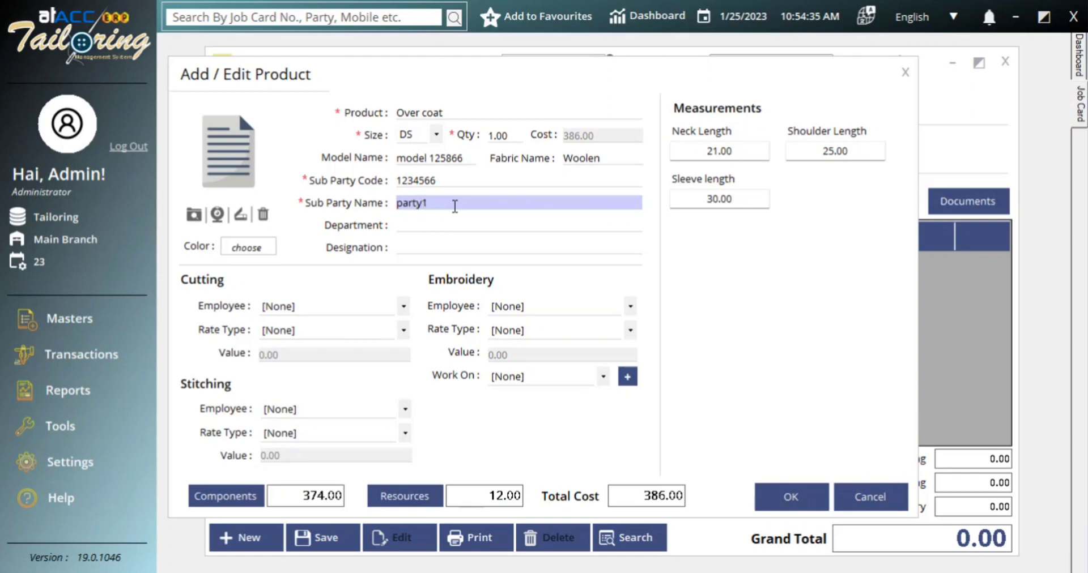
Set the product's department to No and its designation to no
left_click(420, 224)
type("sal")
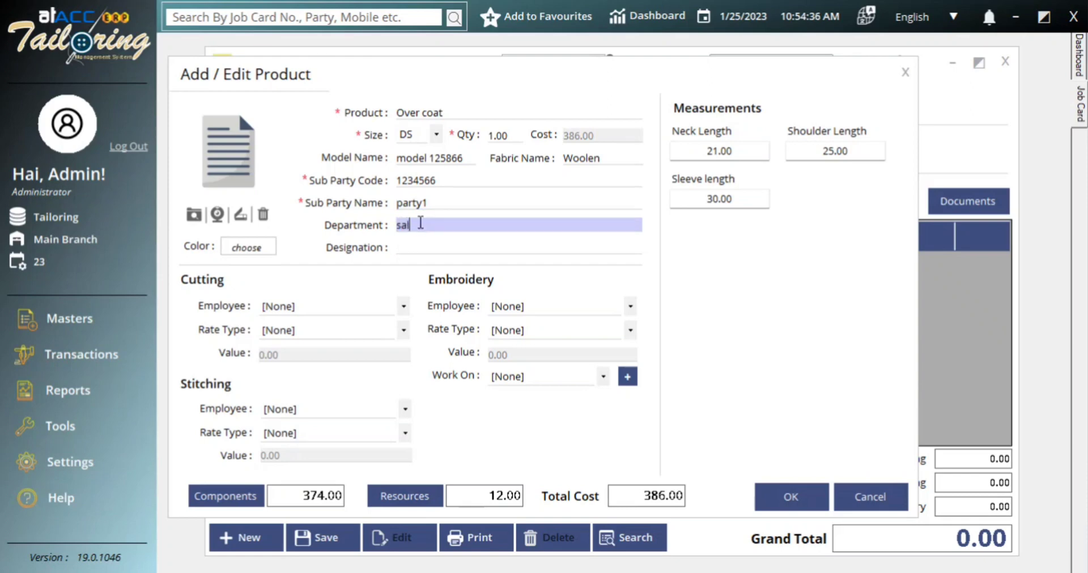
type("es")
left_click_drag(463, 227, 2, 211)
type("No")
left_click(444, 244)
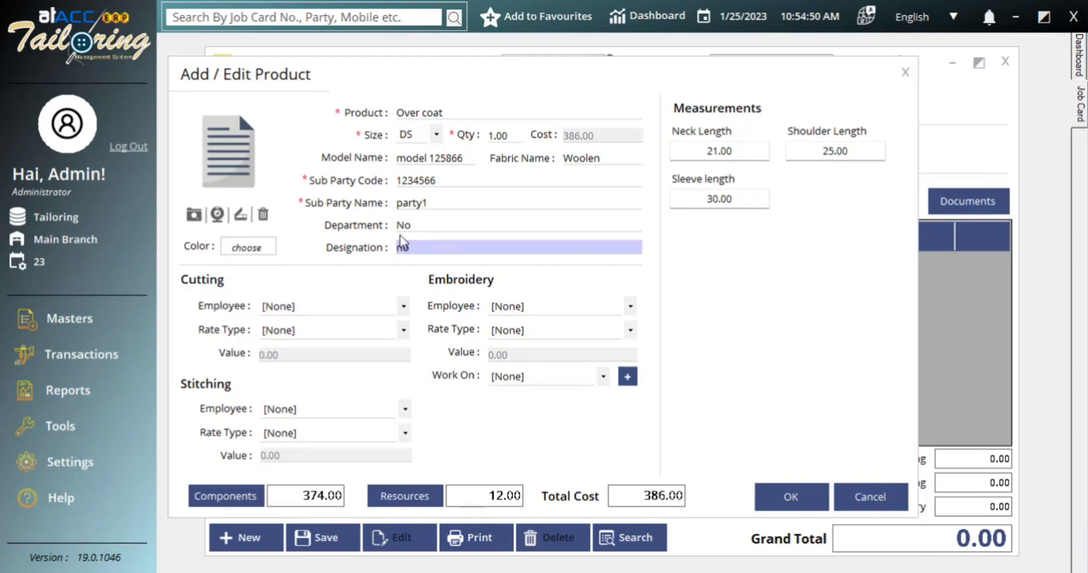
Choose gray from the basic colors as the Over coat's color
left_click(255, 249)
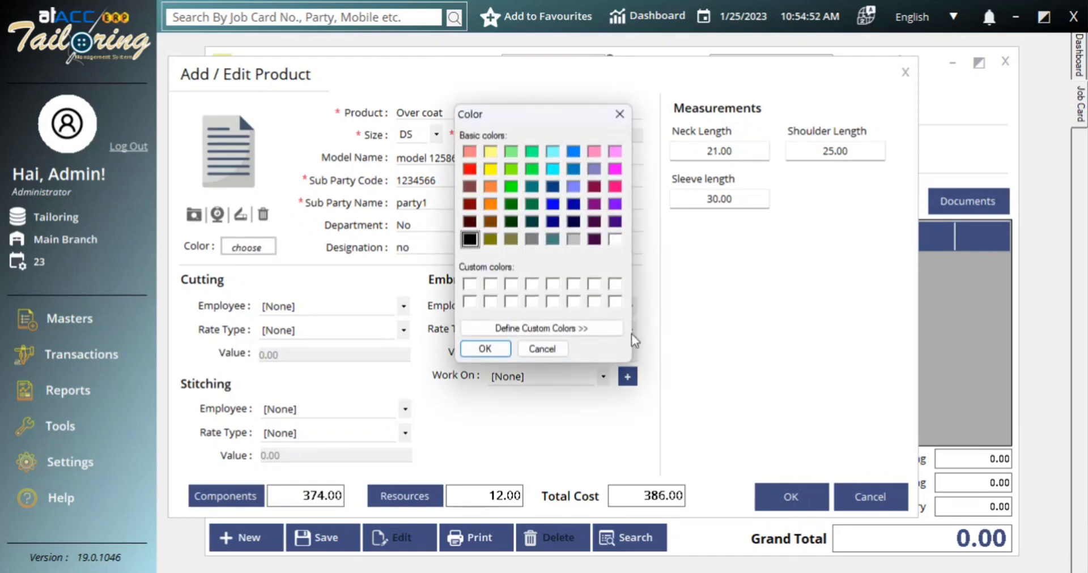
left_click(594, 169)
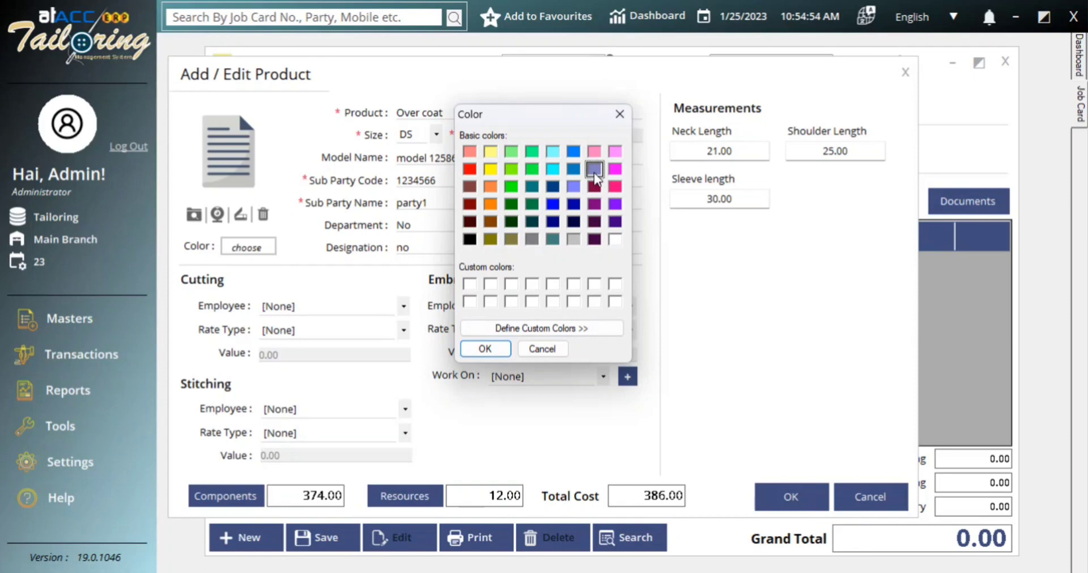
left_click(535, 239)
left_click(485, 349)
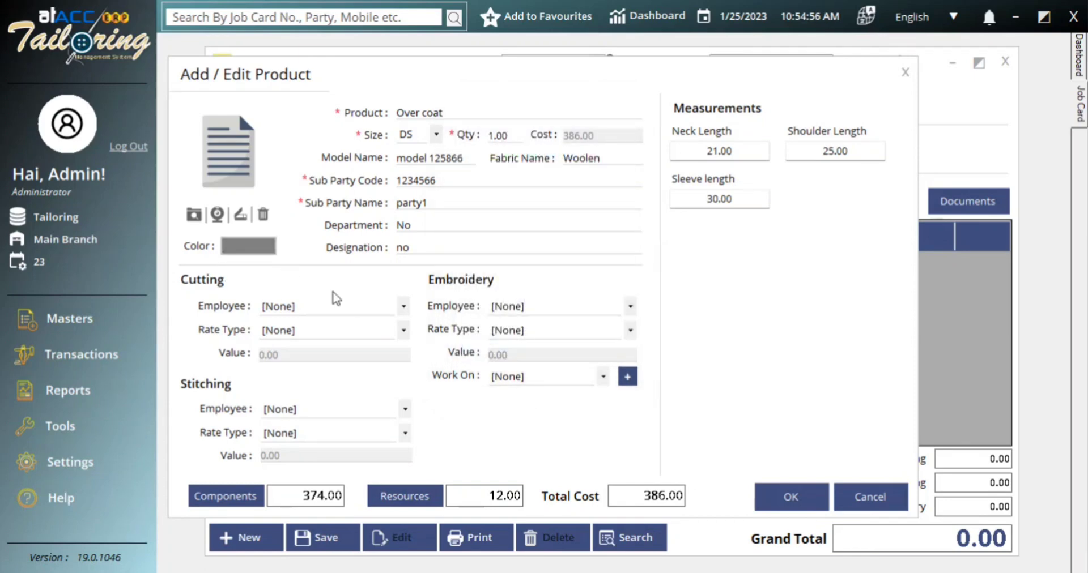
Assign Cutting Person as the cutting employee with the rate type Cutting RateType
left_click(344, 301)
left_click(332, 337)
left_click(305, 333)
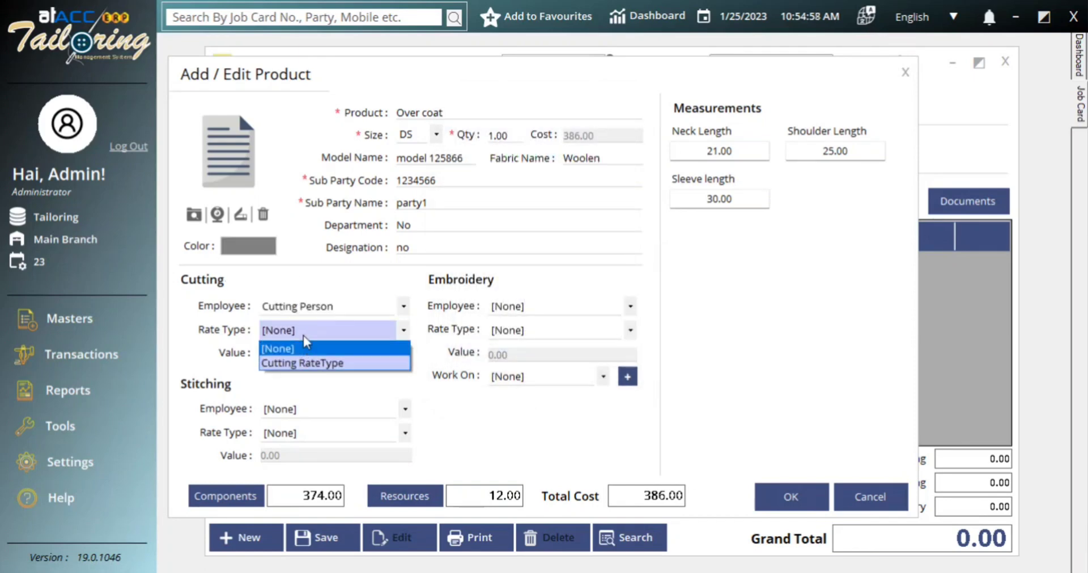
left_click(306, 363)
Assign Embroidery Person with the rate type Embroidery Type, and set the embroidery work location to Upper Chest
left_click(562, 306)
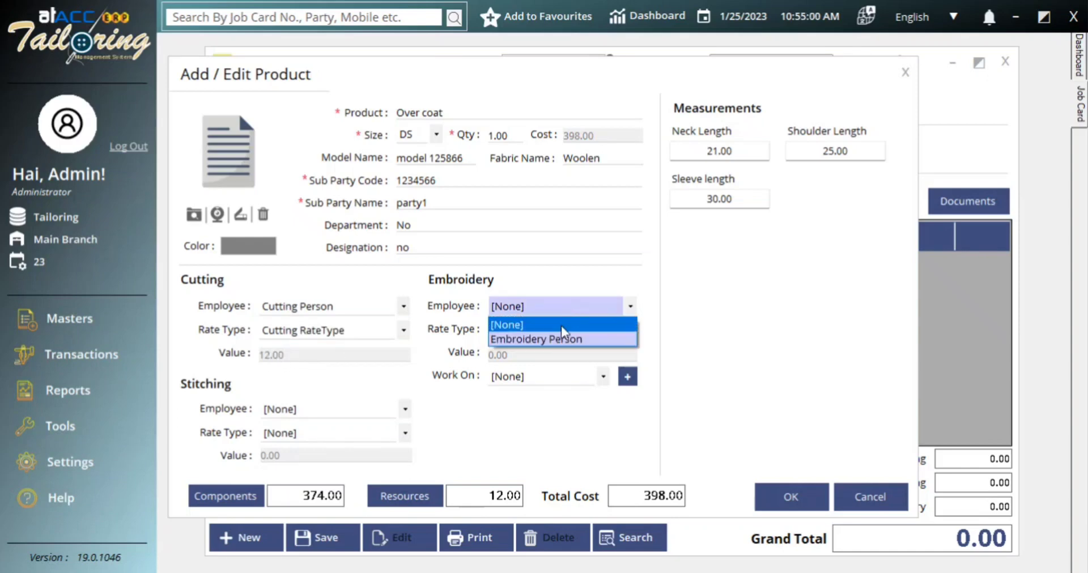
left_click(560, 339)
left_click(552, 331)
left_click(548, 359)
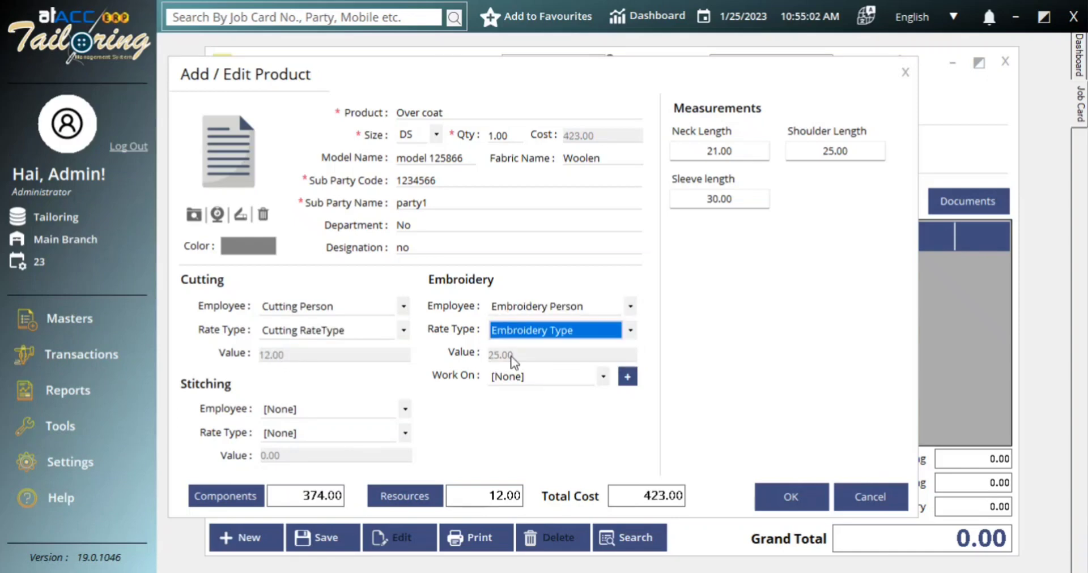
left_click(544, 382)
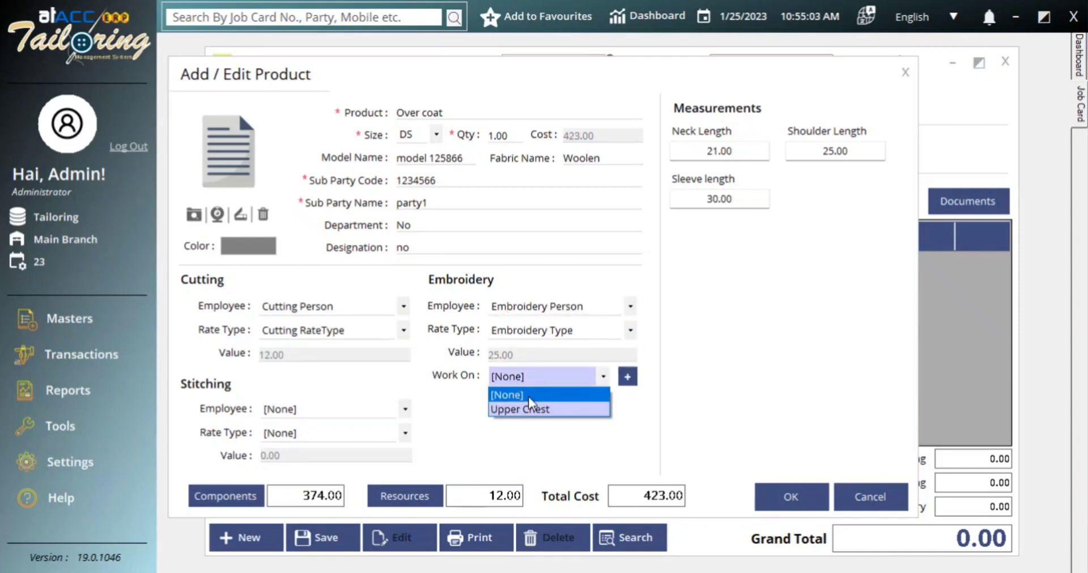
left_click(556, 411)
Review the saved master values for the embroidery work location
left_click(627, 377)
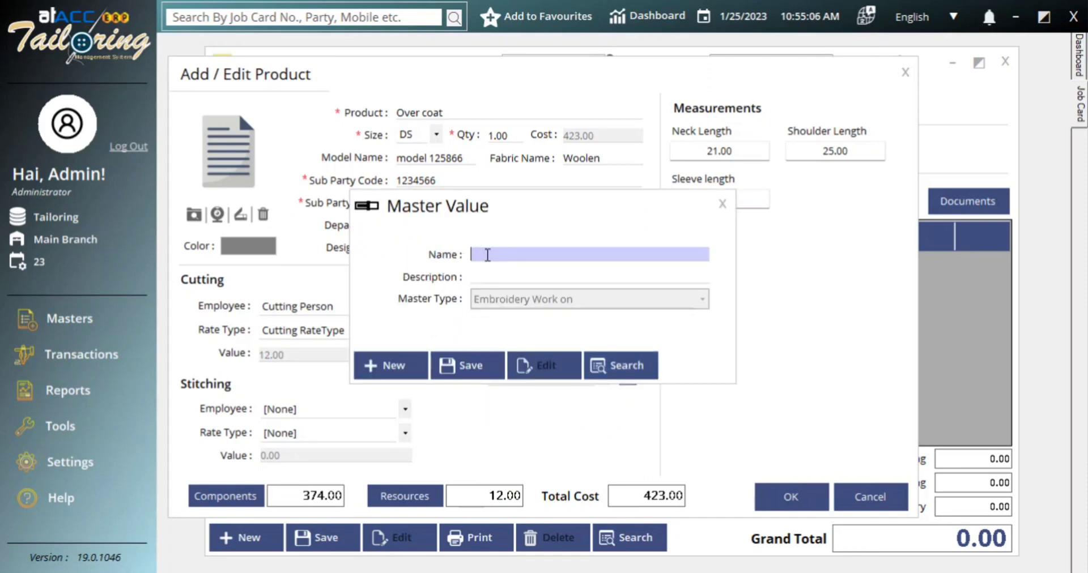
left_click(606, 357)
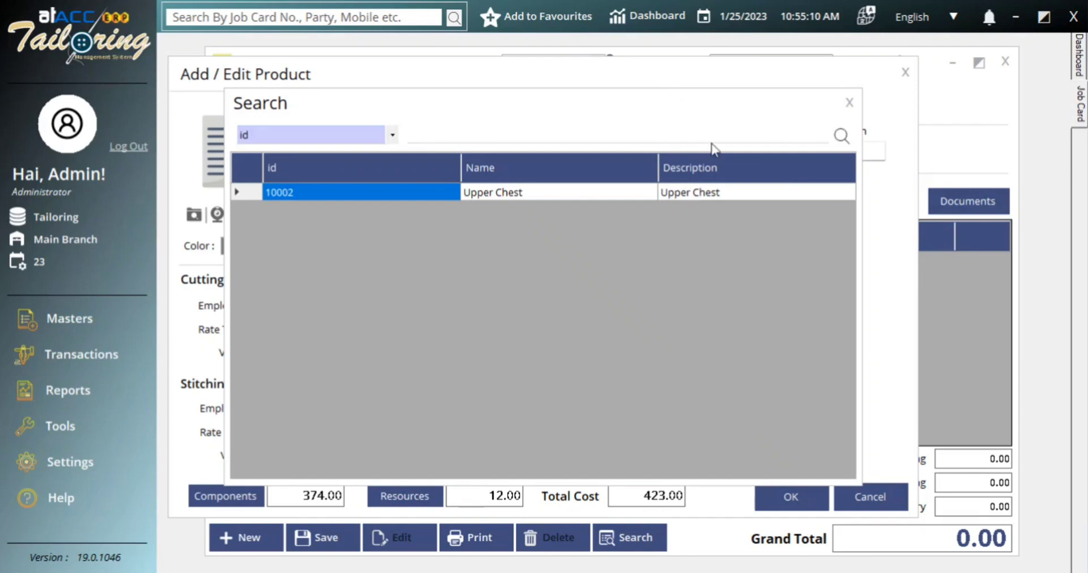
left_click(850, 102)
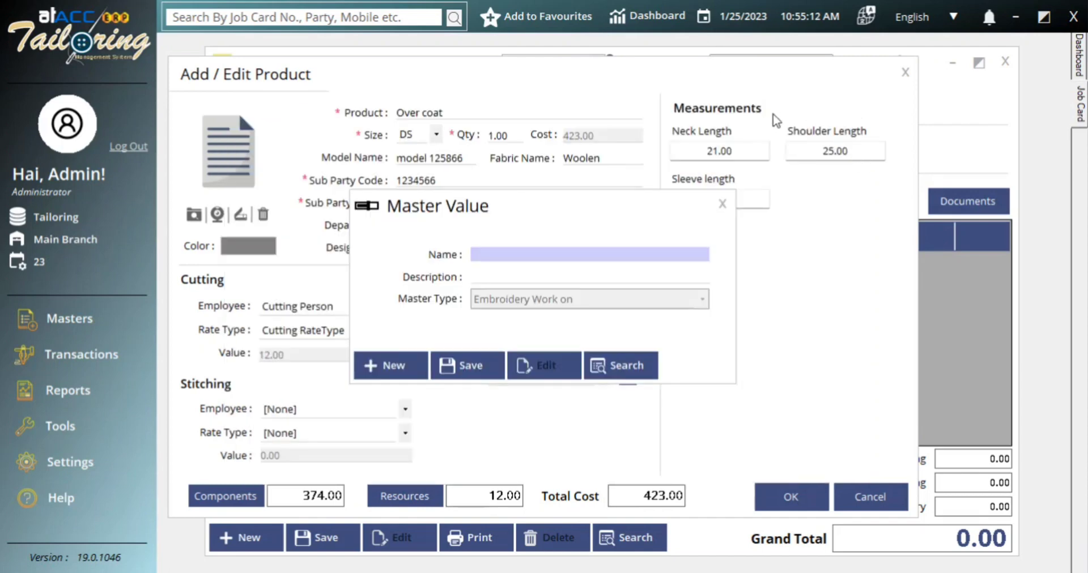
left_click(722, 203)
Set the embroidery work location to Upper Chest, and assign Stitching Person with the rate type Stitching Rate Type
left_click(603, 377)
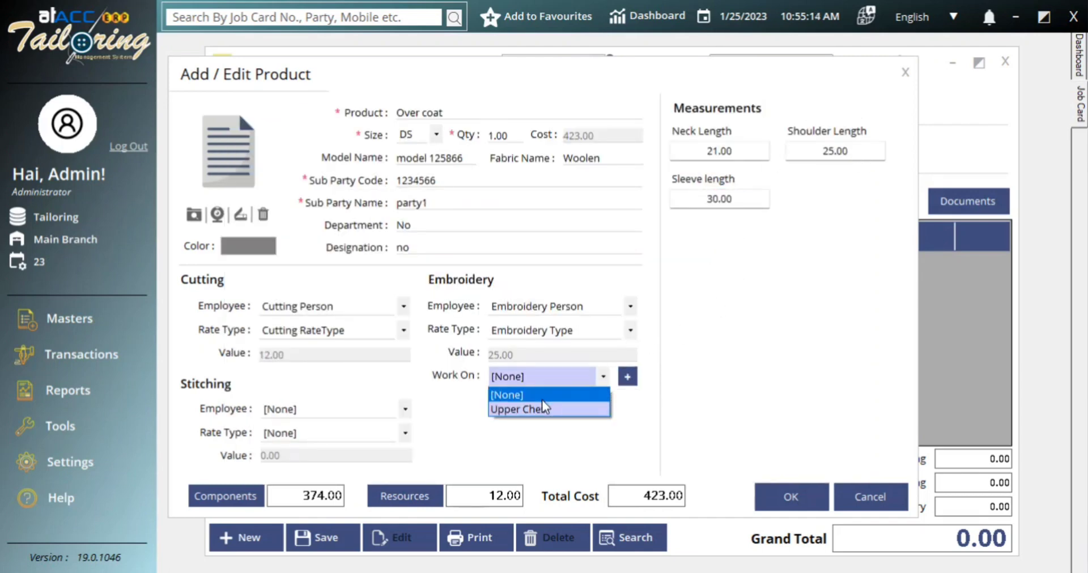
left_click(544, 407)
left_click(360, 410)
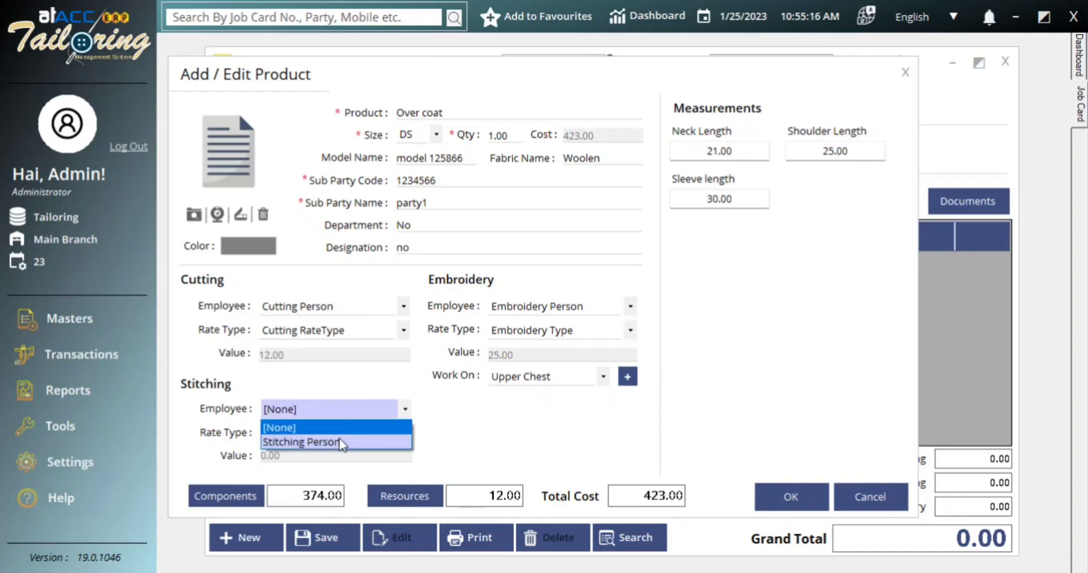
left_click(341, 443)
left_click(334, 433)
left_click(318, 459)
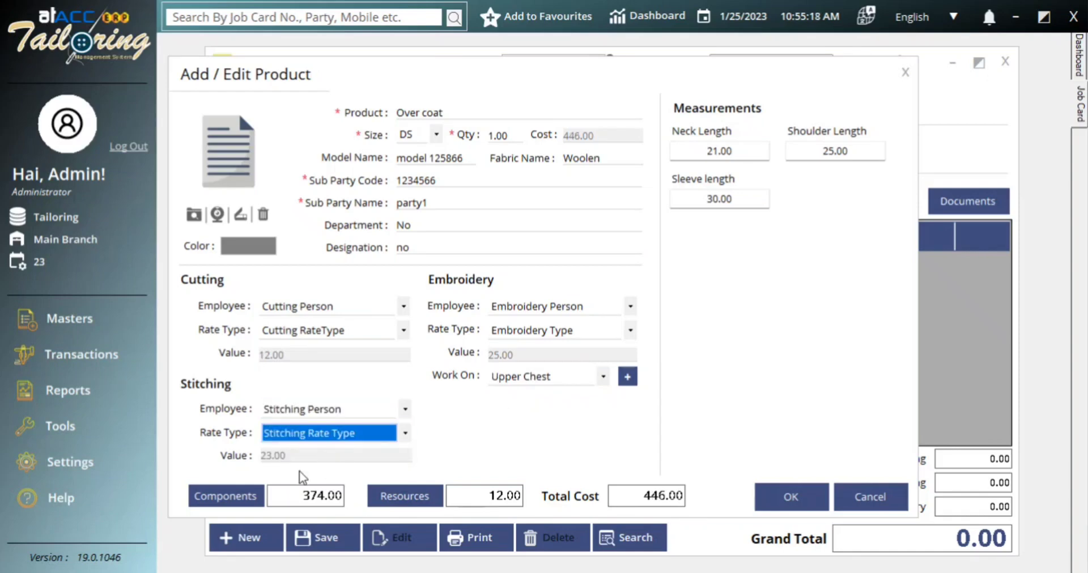
Examine the Over coat's components, including their quantity, wastage quantity and rate
left_click(229, 501)
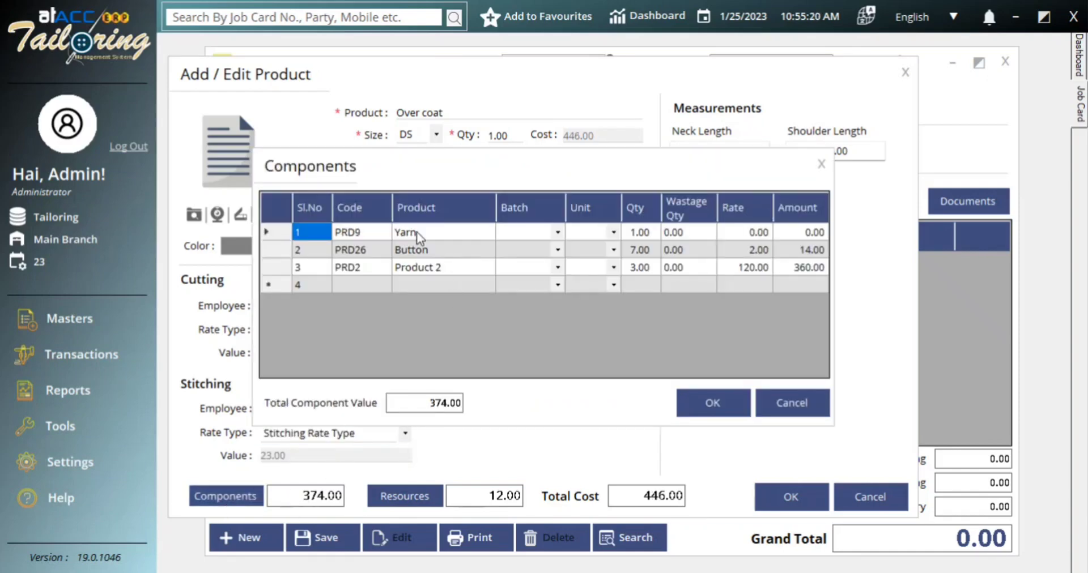
left_click(417, 232)
left_click(424, 250)
left_click(432, 267)
left_click(683, 233)
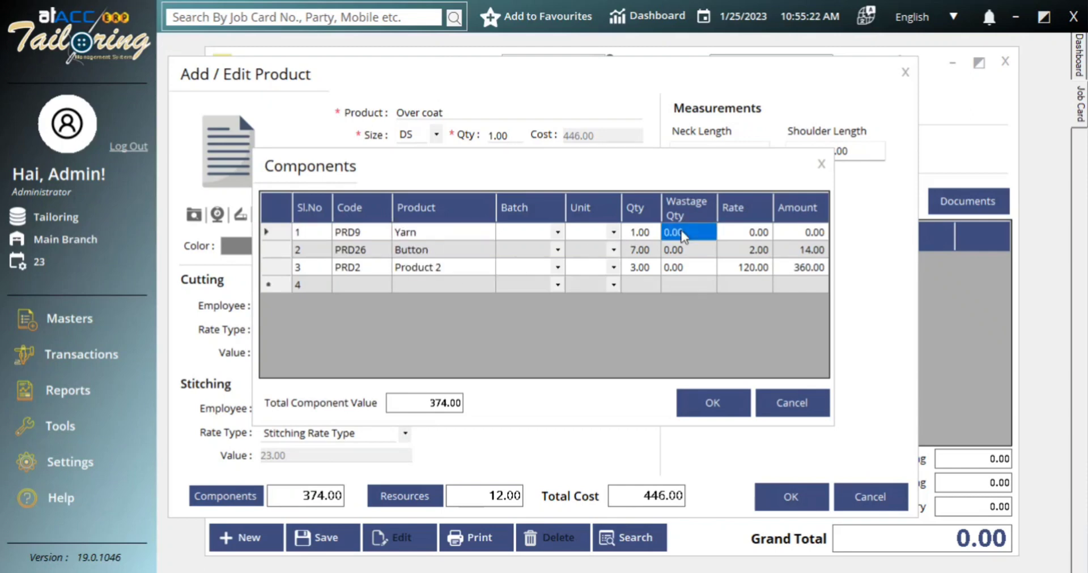
left_click(746, 230)
left_click(746, 230)
left_click(707, 230)
left_click(707, 231)
left_click(640, 232)
left_click(821, 164)
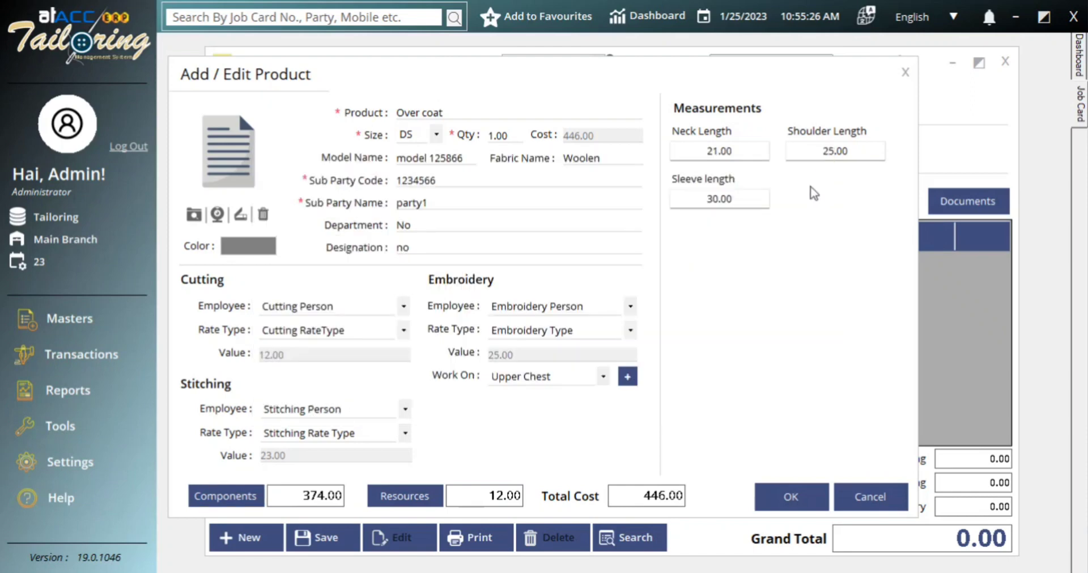
Examine the Over coat's resources, including the quantity and rate of the electric charge
left_click(405, 496)
left_click(406, 256)
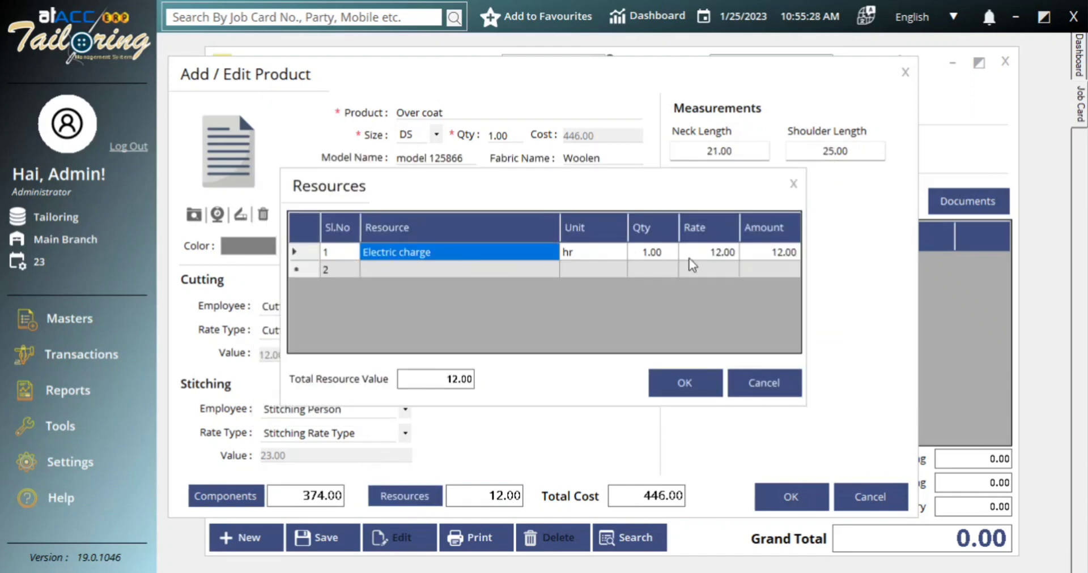
left_click(530, 270)
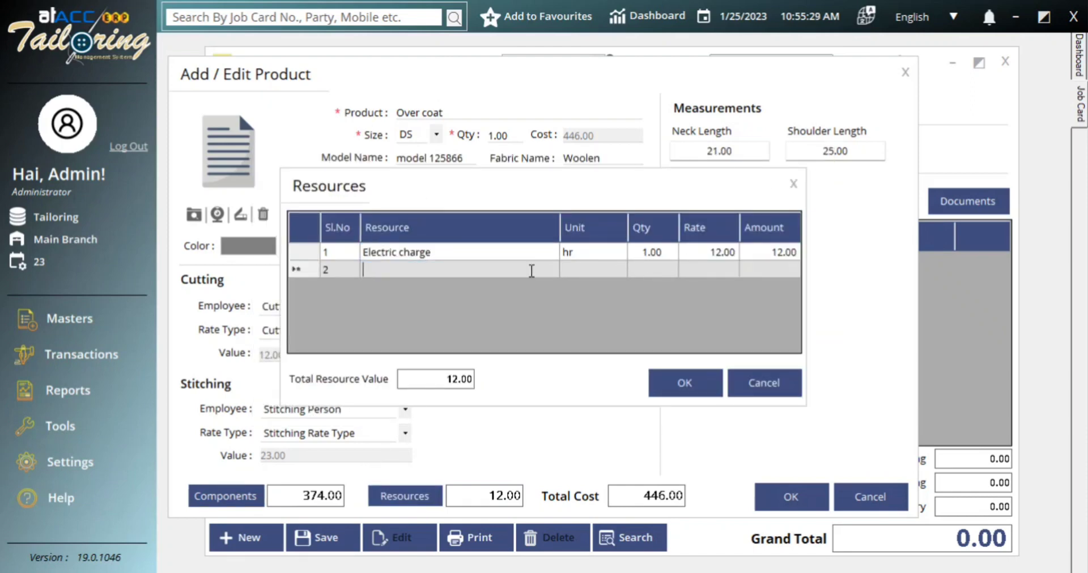
left_click(658, 250)
left_click(712, 251)
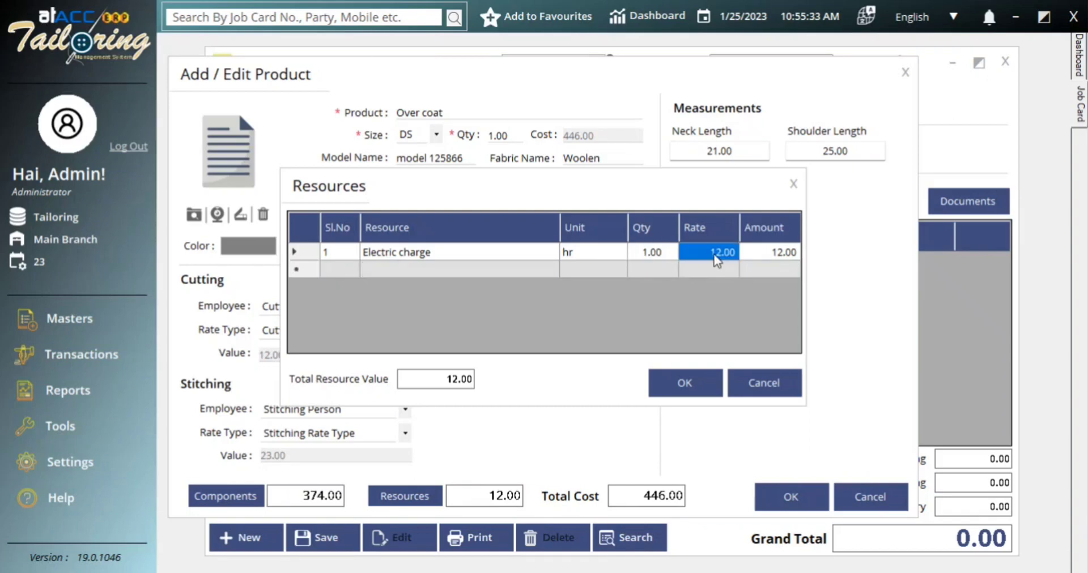
left_click(793, 183)
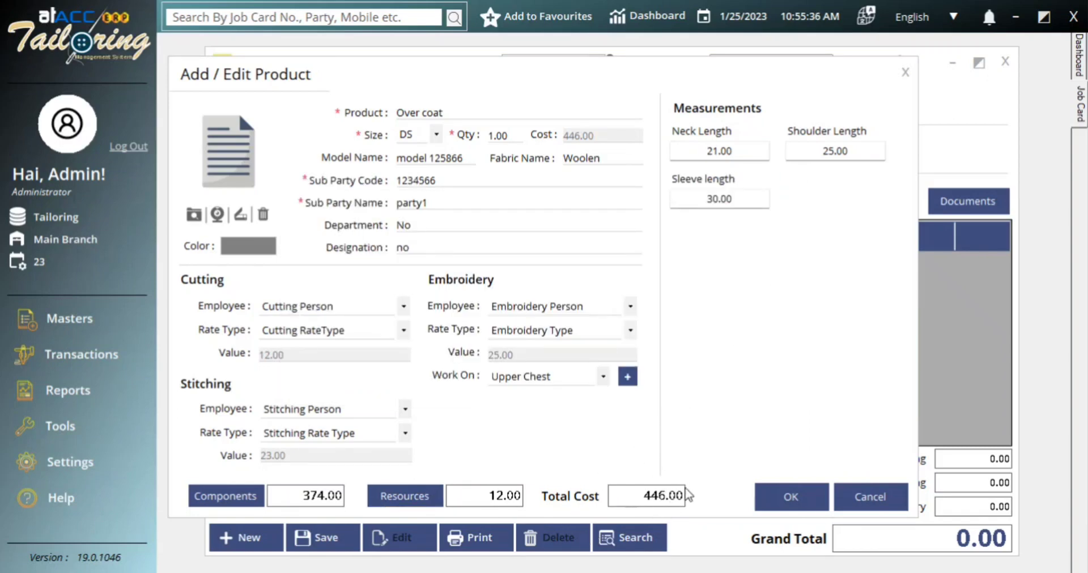
Add the completed Over coat to the job card, and start entering another product
left_click(782, 496)
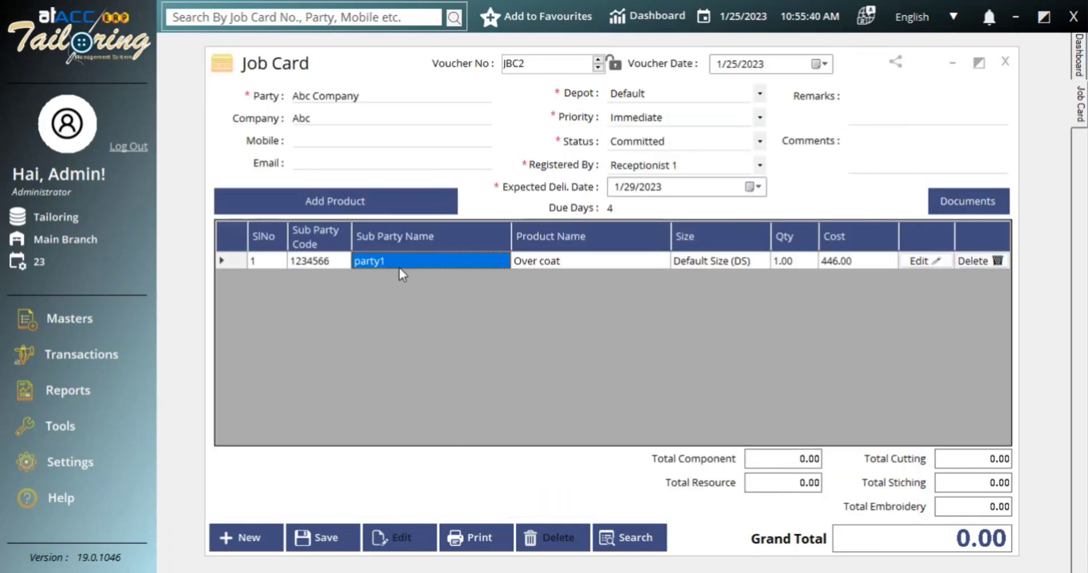
left_click(391, 206)
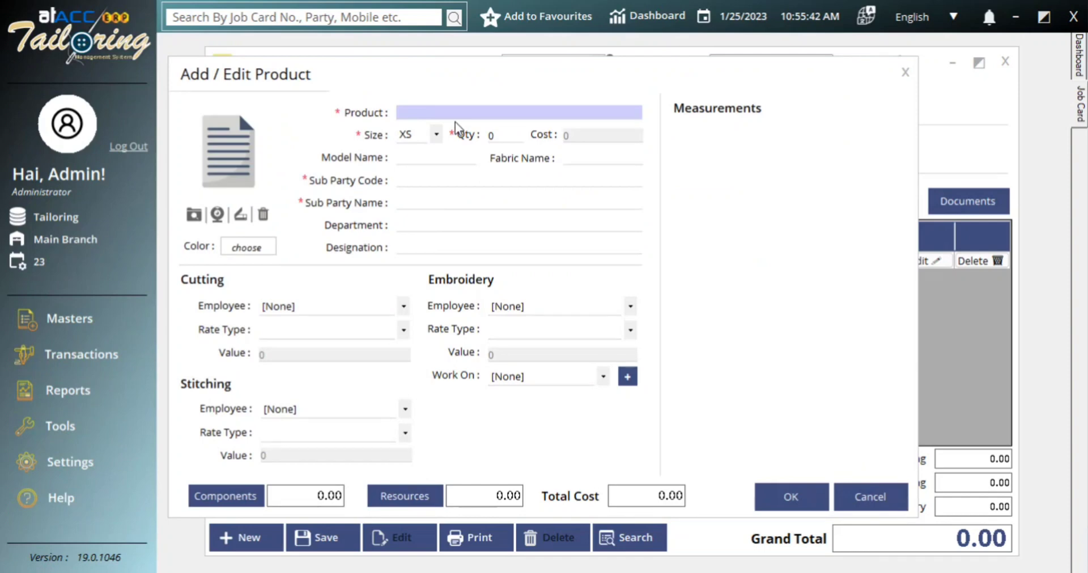
type("parrty")
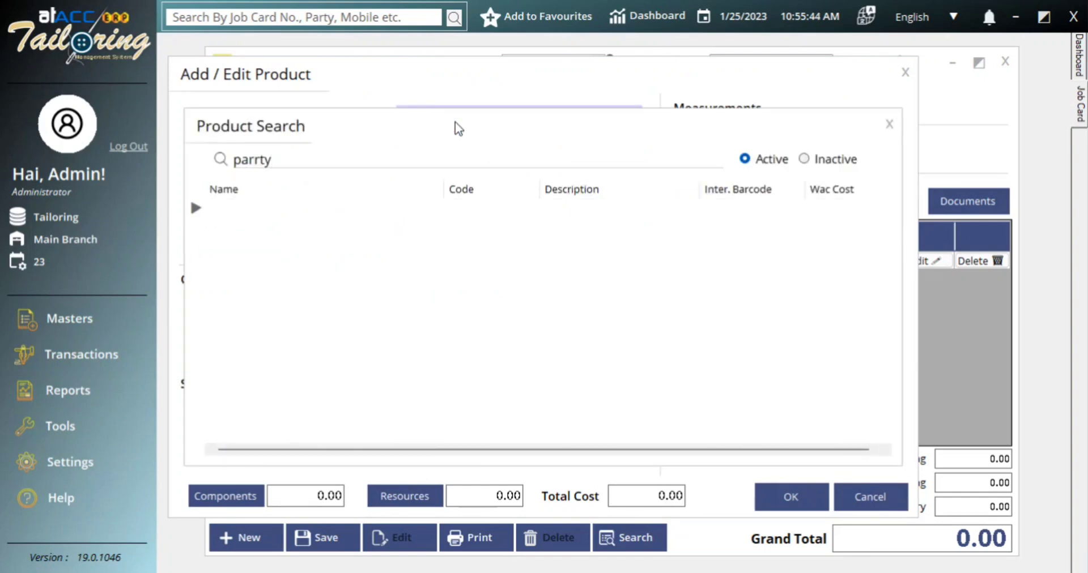
key("BackSpace")
key("BackSpace")
key("BackSpace")
key("BackSpace")
key("BackSpace")
key("BackSpace")
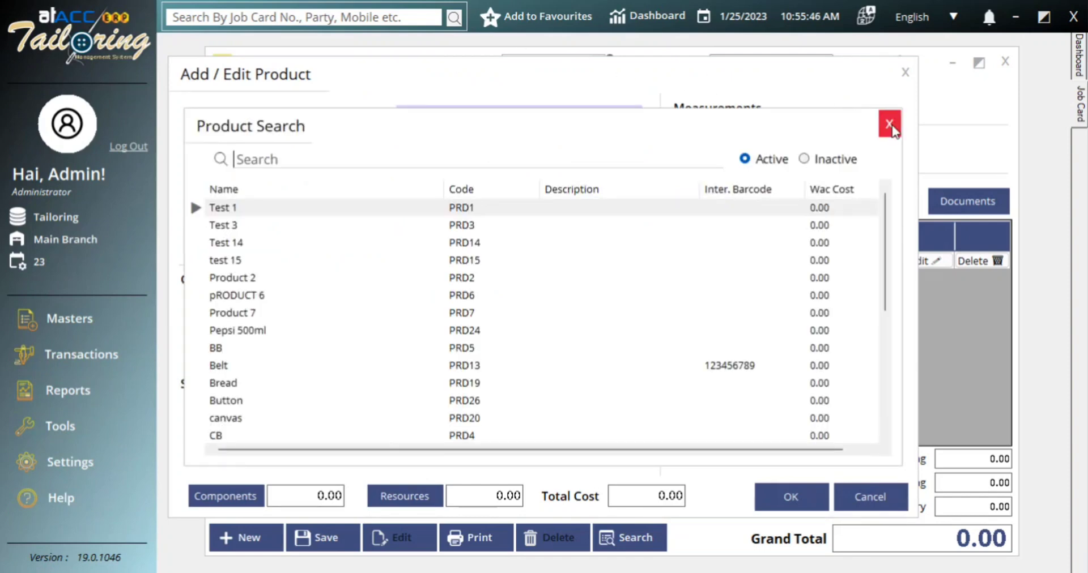
left_click(889, 125)
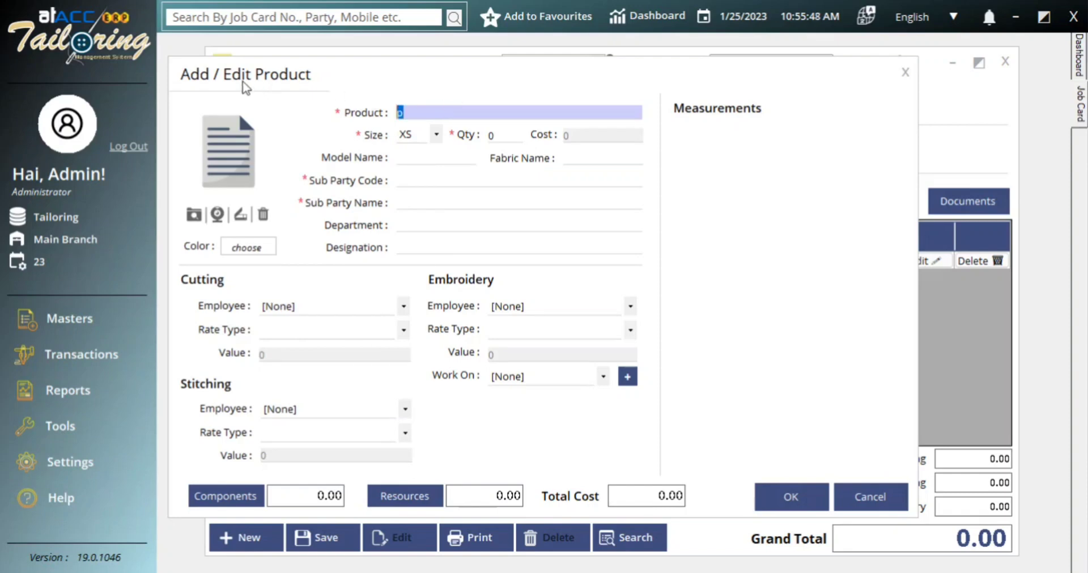
Search the products for "shi" and choose Shirt as the job card's second product
type("pshirt")
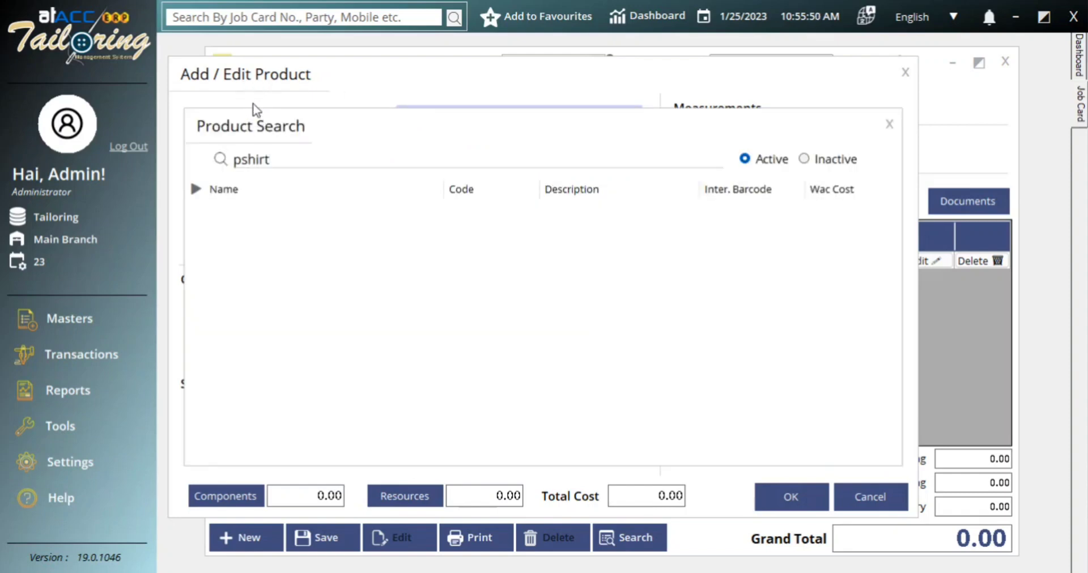
key("BackSpace")
key("BackSpace")
key("BackSpace")
key("BackSpace")
key("BackSpace")
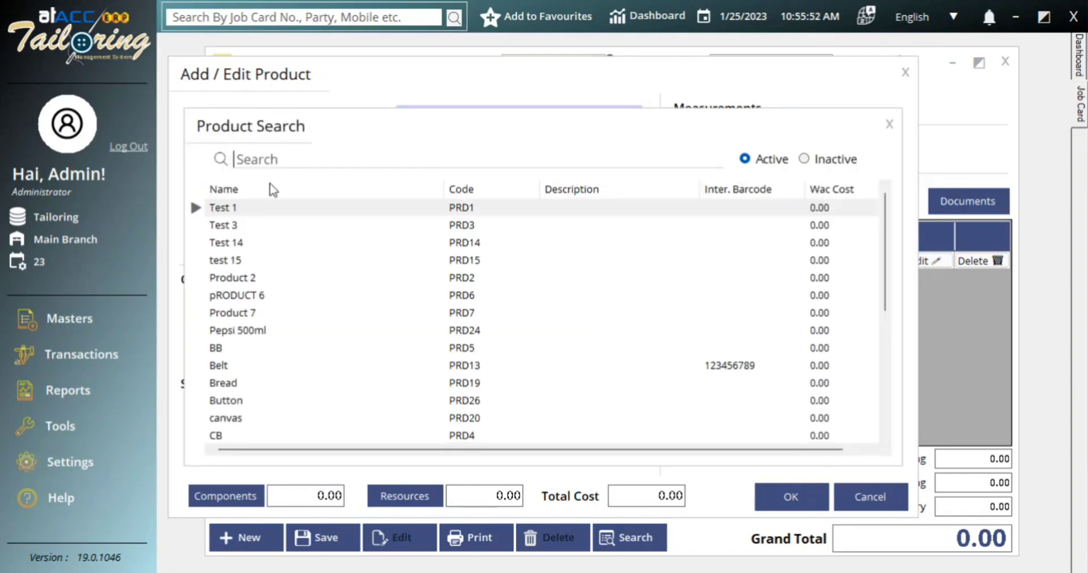
type("shi")
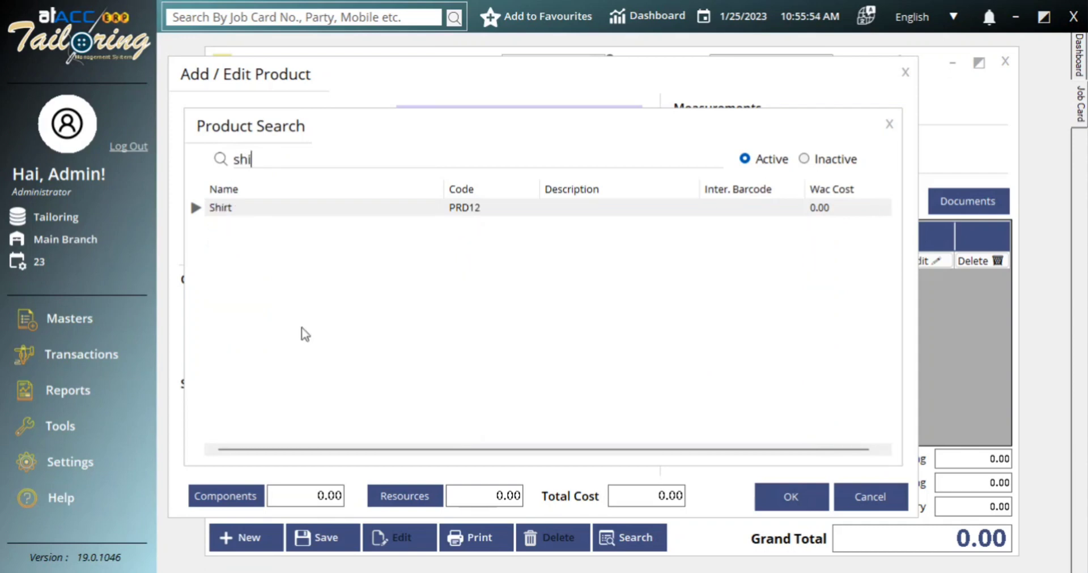
double_click(367, 210)
Try size DS for the Shirt, and return the size to XS
left_click(436, 134)
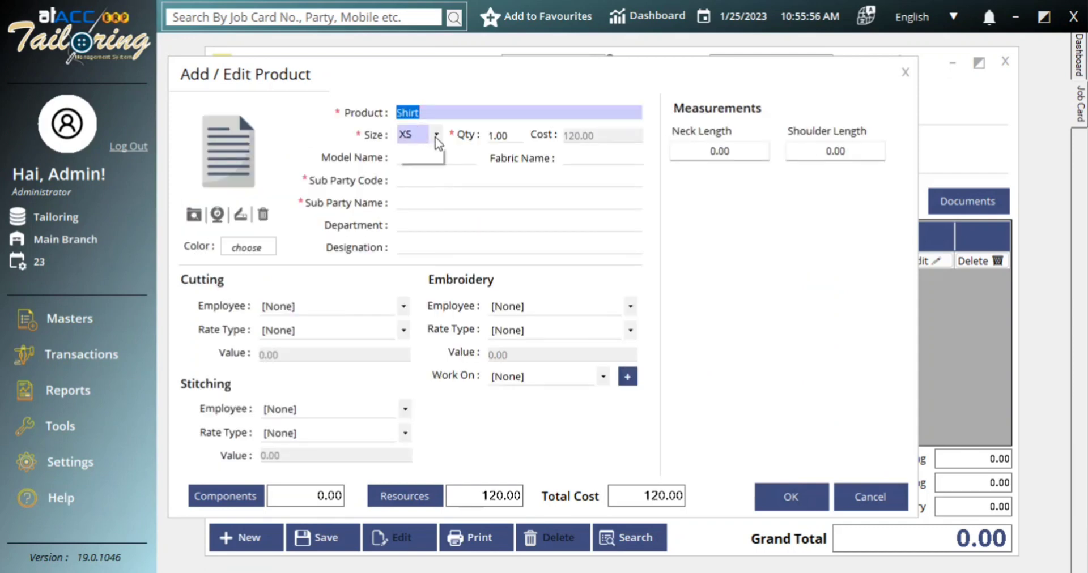
left_click(421, 243)
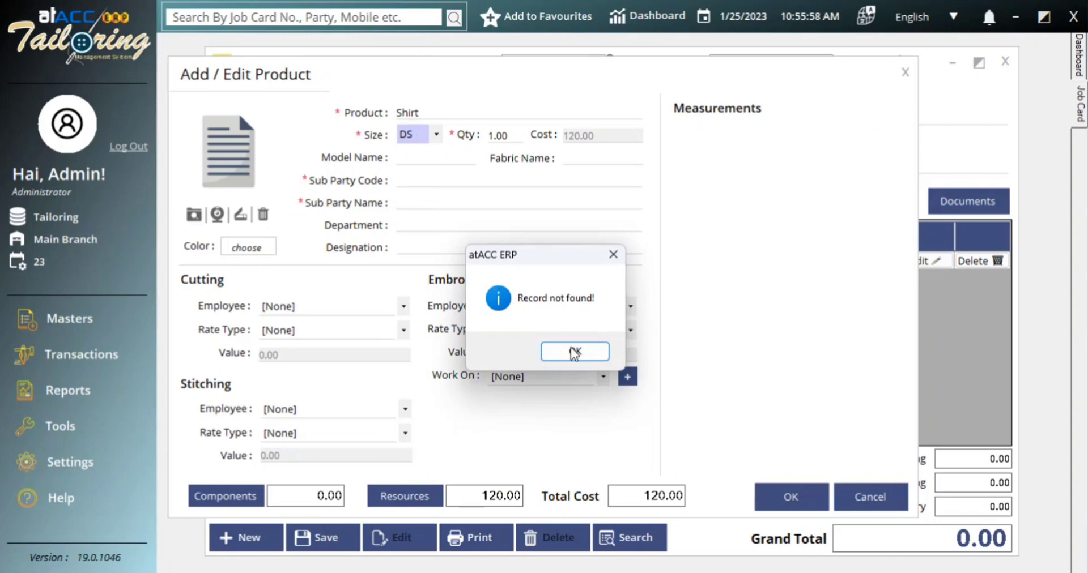
left_click(574, 351)
left_click(435, 134)
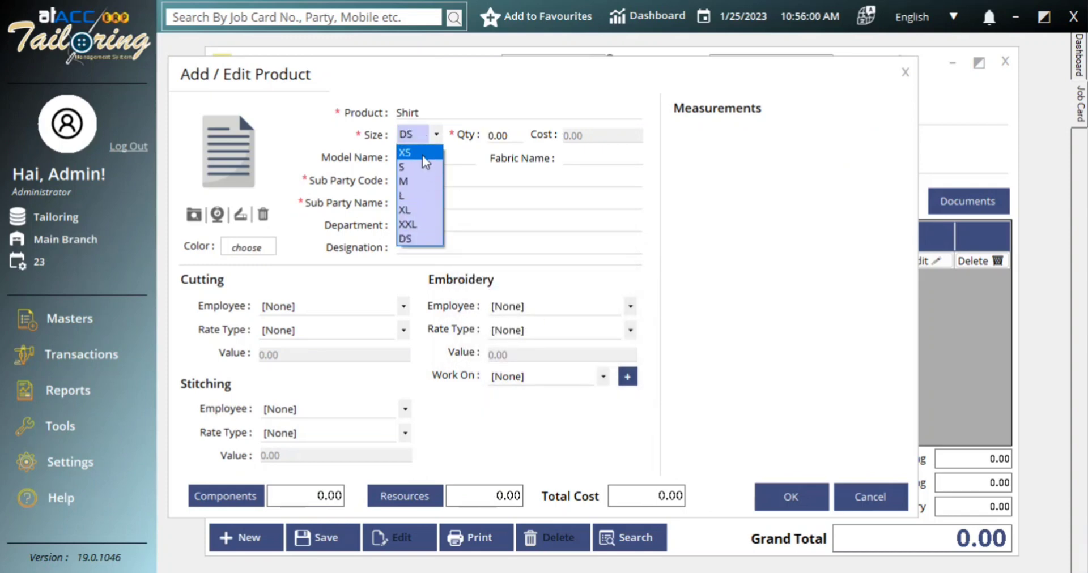
left_click(423, 154)
Set the Shirt's neck length and shoulder length to 20 each
left_click(851, 154)
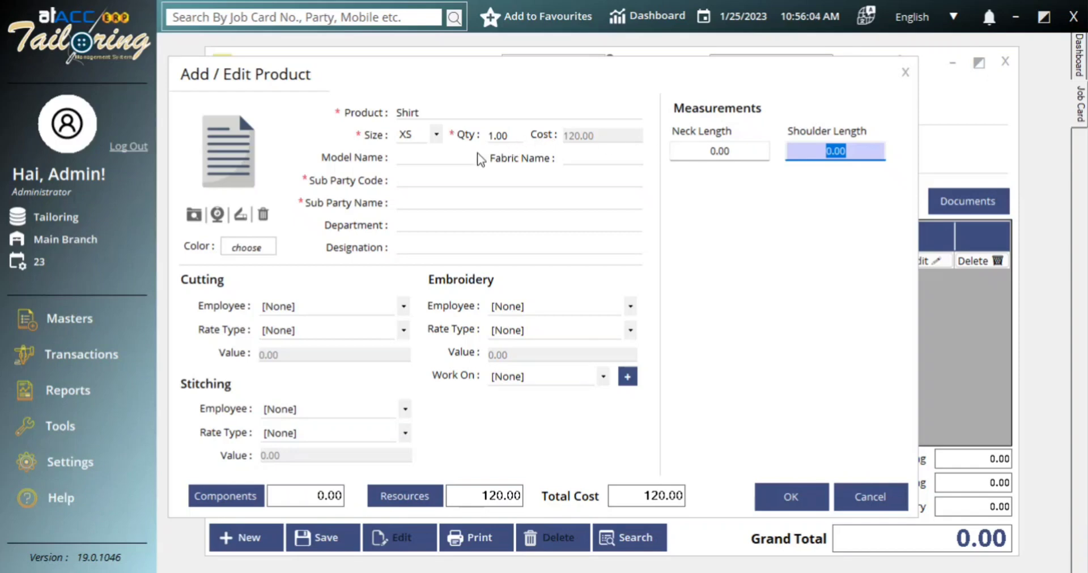
key("shift+Tab")
type("20")
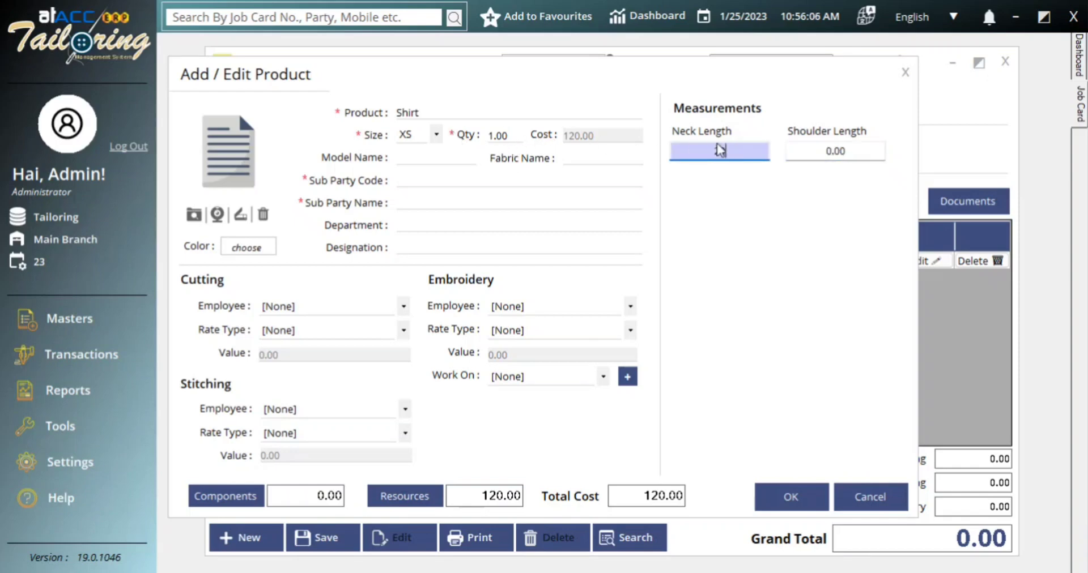
key("Tab")
type("20")
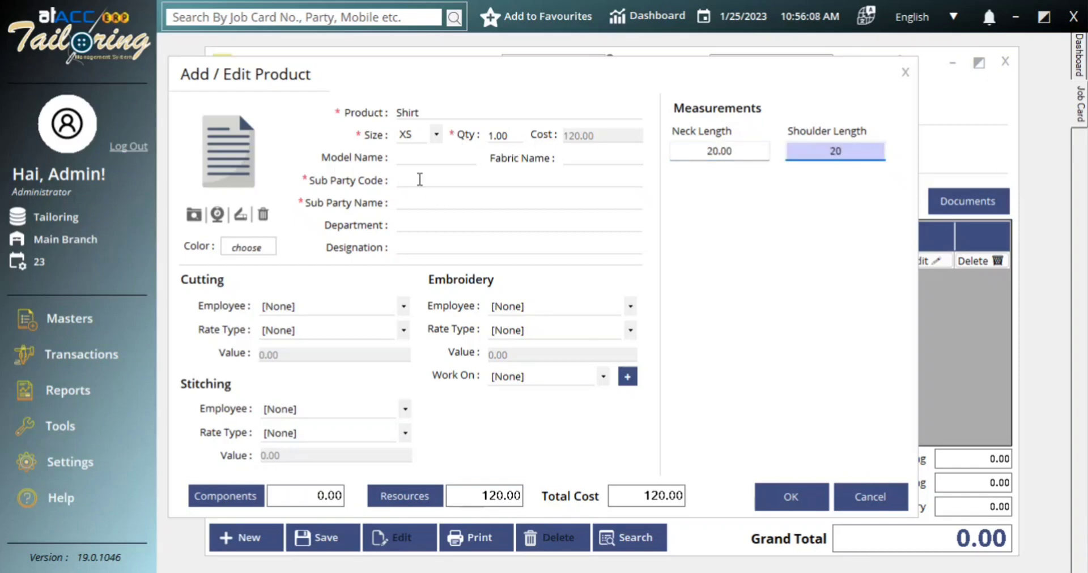
Enter the Shirt's sub party code and set its sub party name to Party2, leaving department and designation blank
left_click(434, 158)
left_click(432, 177)
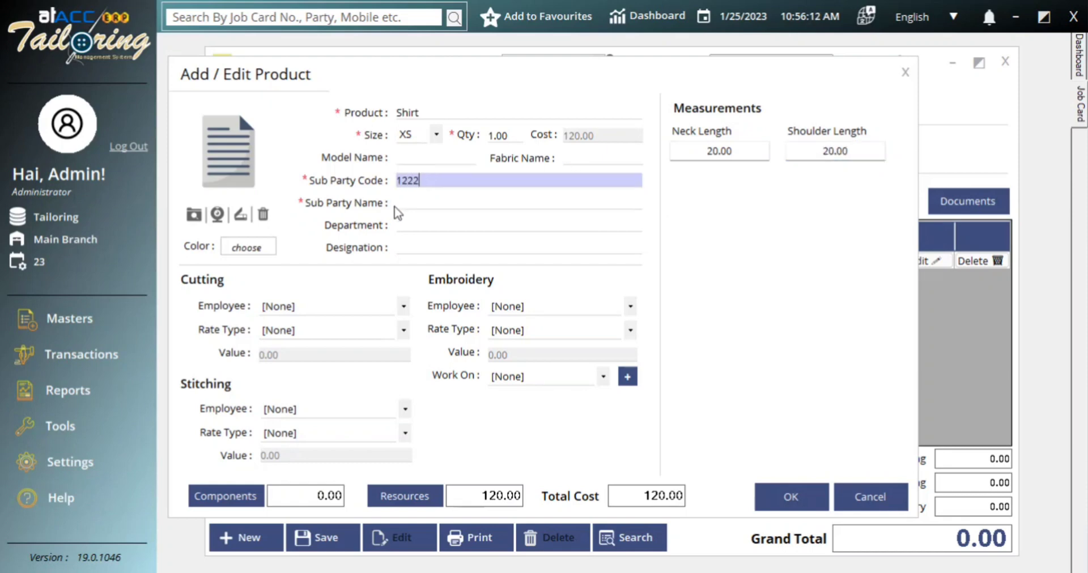
left_click(410, 202)
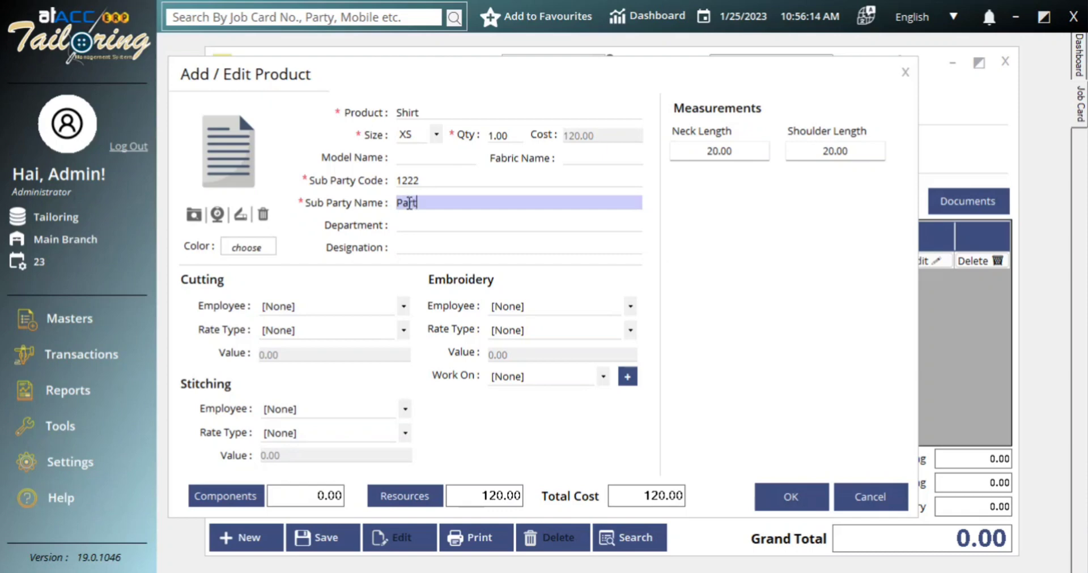
type("Party2")
left_click(413, 226)
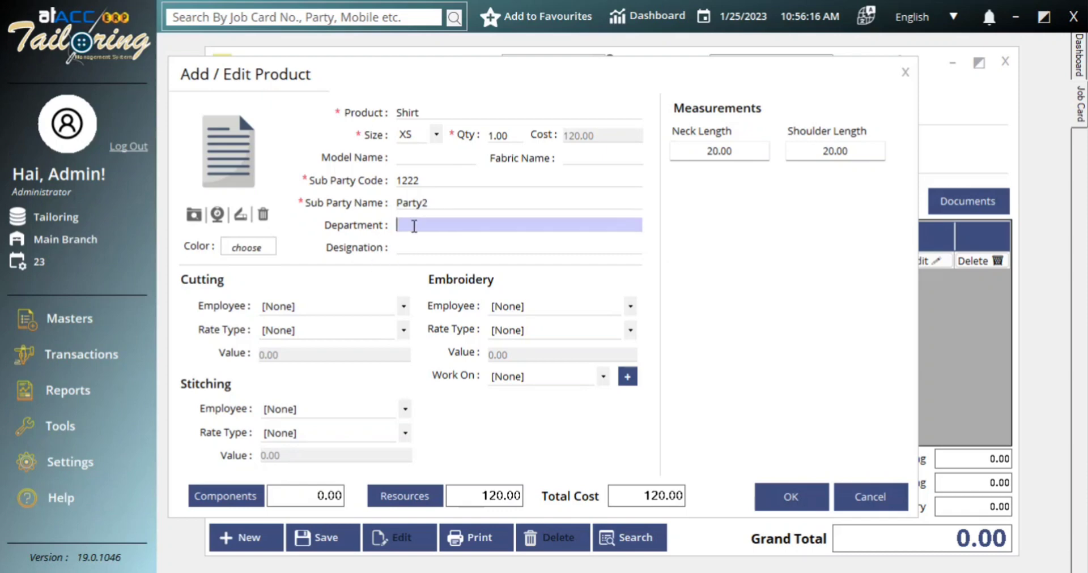
left_click(416, 248)
Assign Cutting Person to the Shirt's cutting with the rate type Cutting RateType
left_click(363, 305)
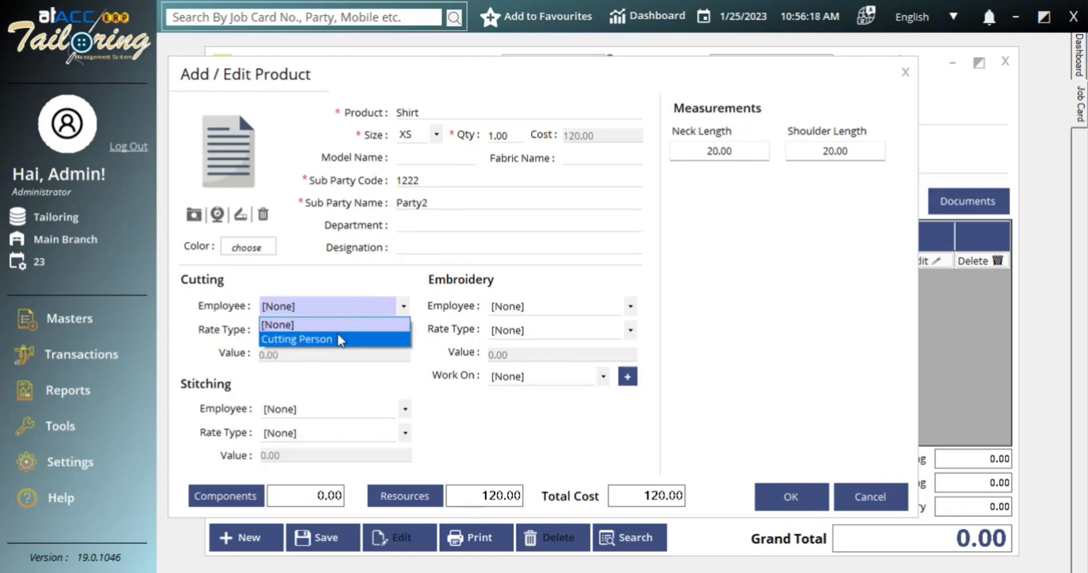
left_click(338, 335)
left_click(328, 331)
left_click(323, 361)
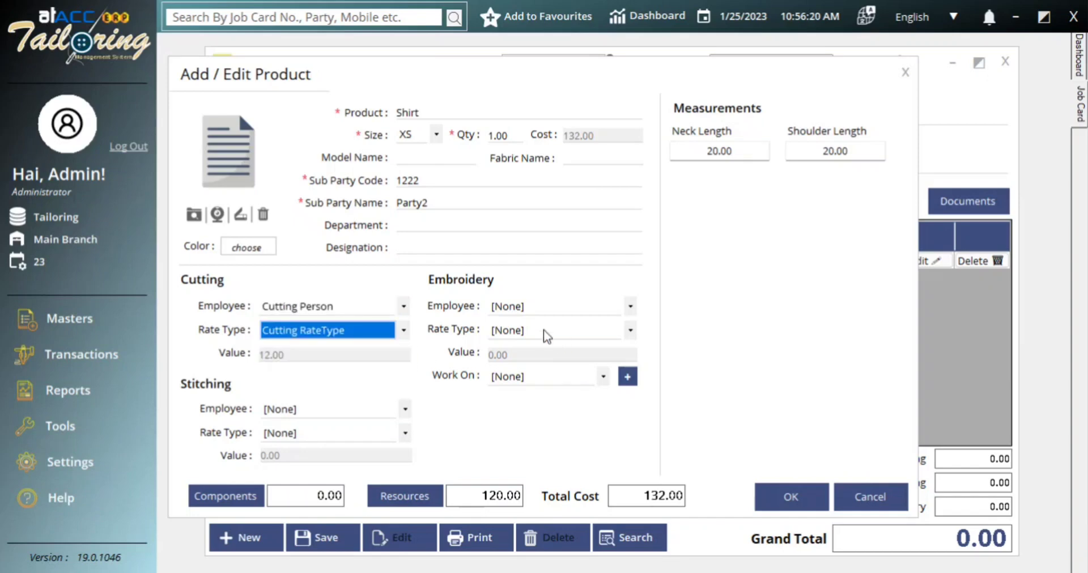
Assign Embroidery Person to the Shirt with the rate type Embroidery Type, and set the work location to Upper Chest
left_click(544, 307)
left_click(546, 336)
left_click(548, 332)
left_click(544, 361)
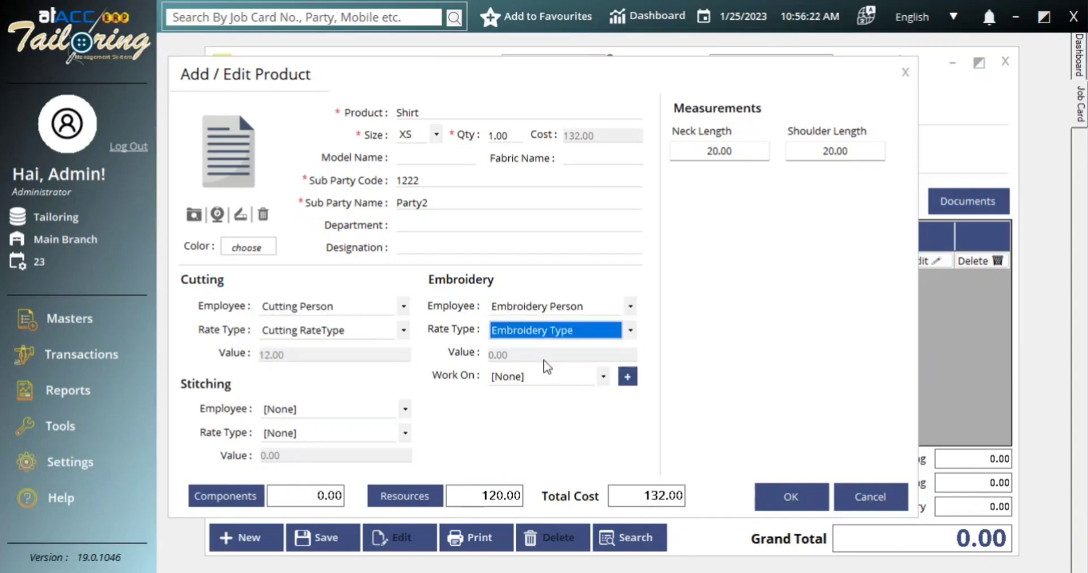
left_click(541, 376)
left_click(543, 409)
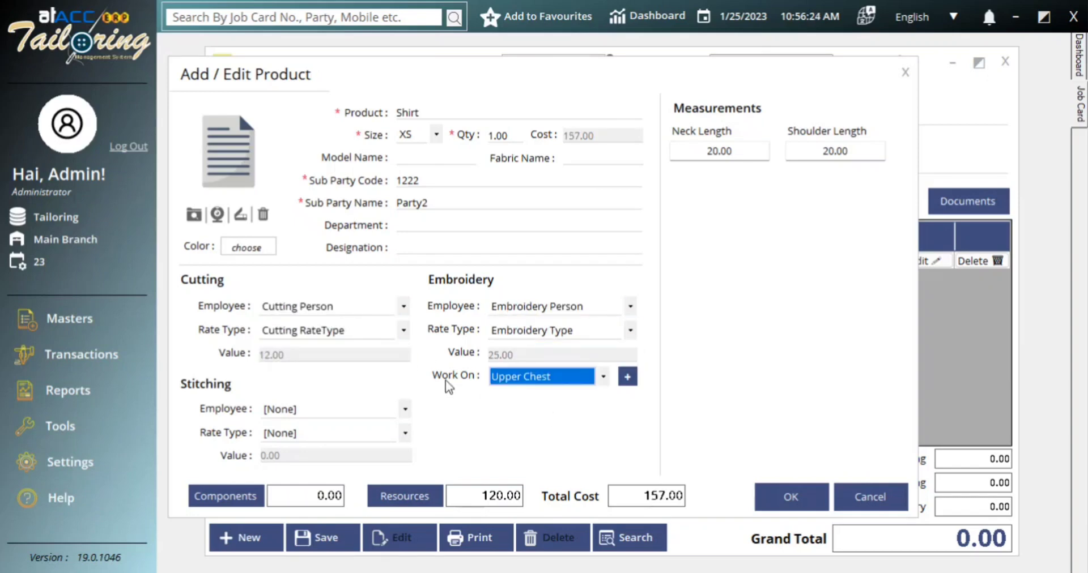
Assign Stitching Person to the Shirt's stitching with the rate type Stitching Rate Type
left_click(358, 410)
left_click(349, 427)
left_click(345, 433)
left_click(344, 466)
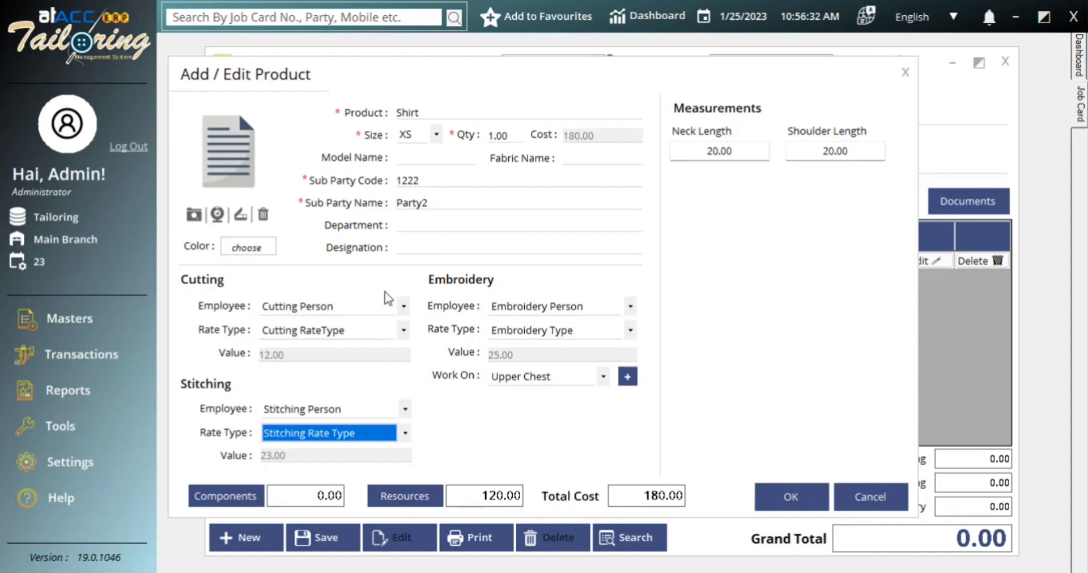
Add the completed Shirt to the job card and review the sizes and costs of the Over coat and Shirt lines
left_click(791, 497)
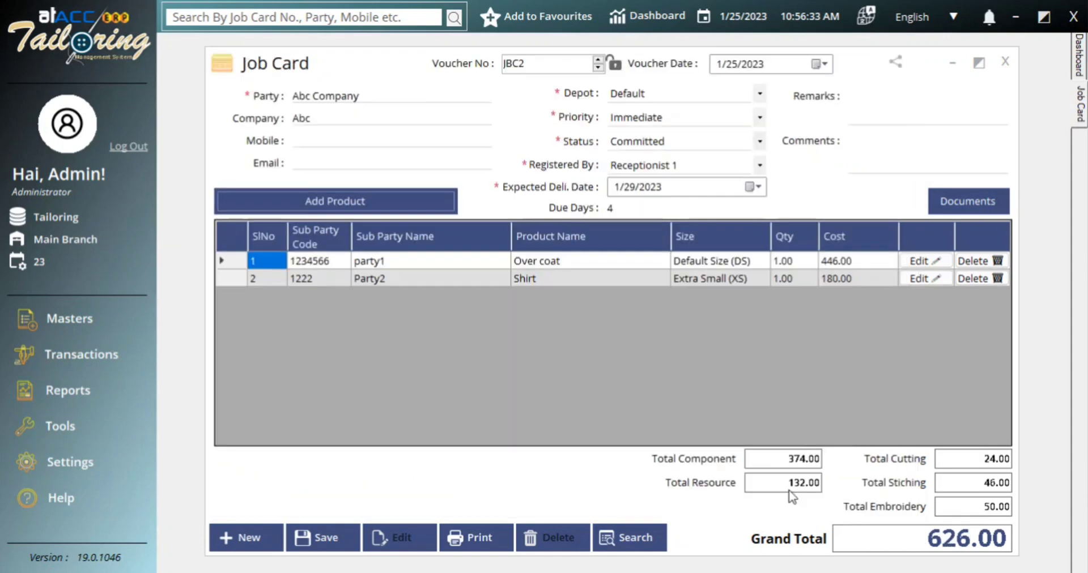
left_click(405, 280)
left_click(610, 263)
left_click(627, 281)
left_click(702, 261)
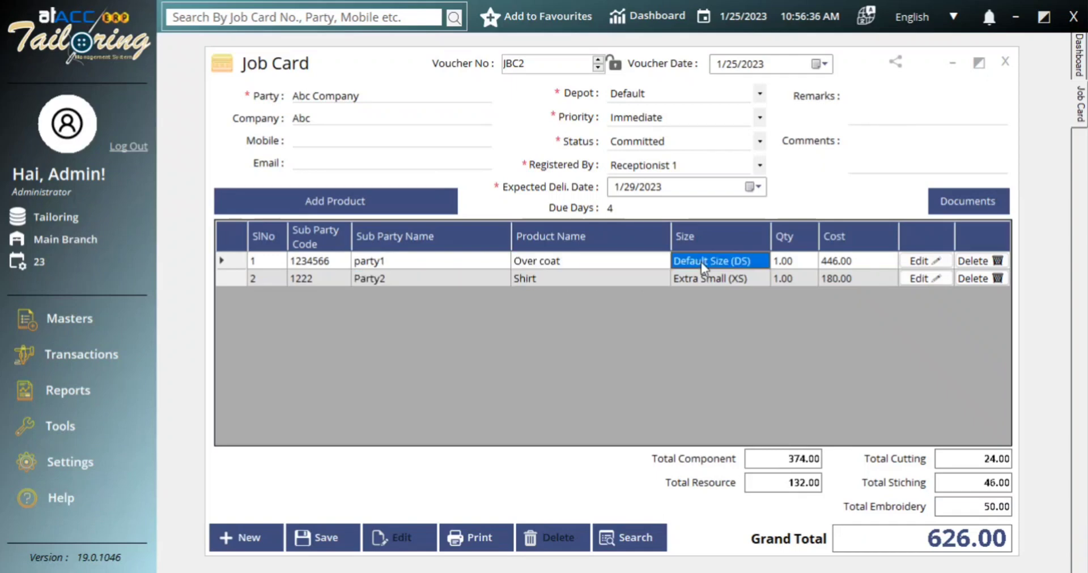
left_click(711, 279)
left_click(850, 260)
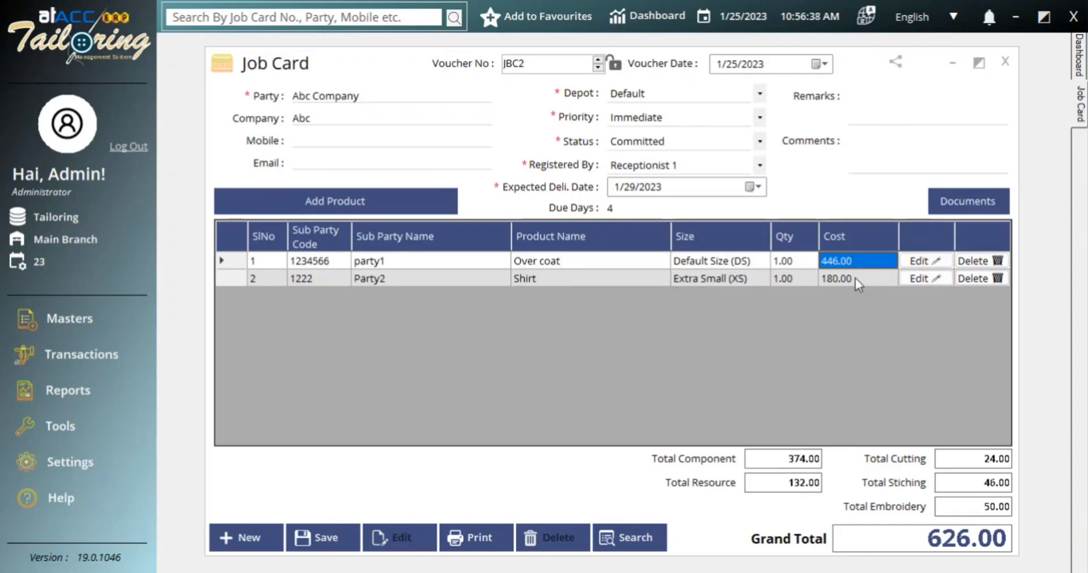
left_click(935, 278)
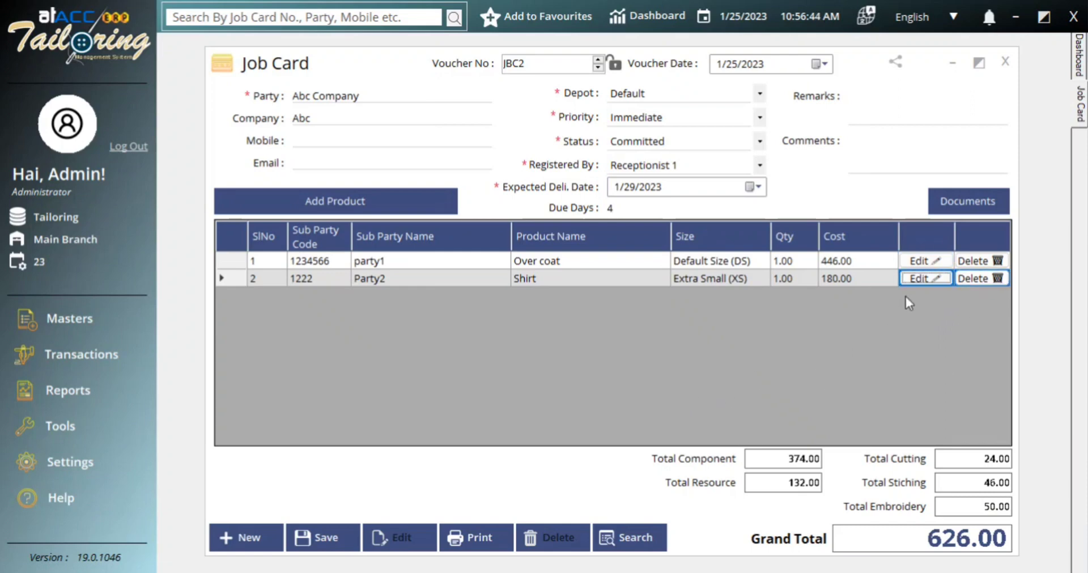
Attach the image Screenshot 2023-01-25 105226.png to the job card's Over coat product and accept the change
left_click(930, 260)
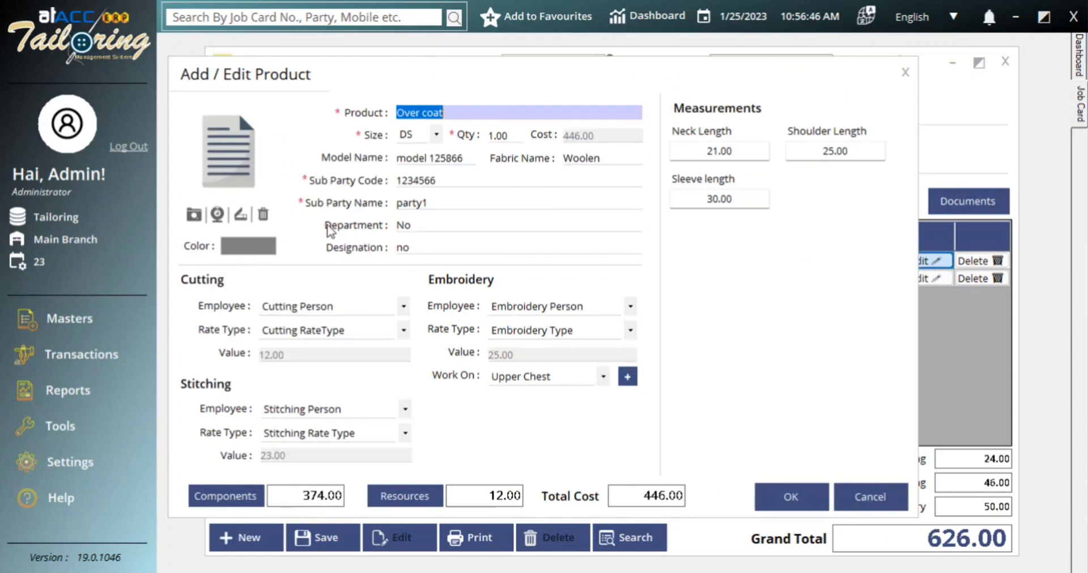
left_click(193, 214)
scroll(590, 300, "down", 5)
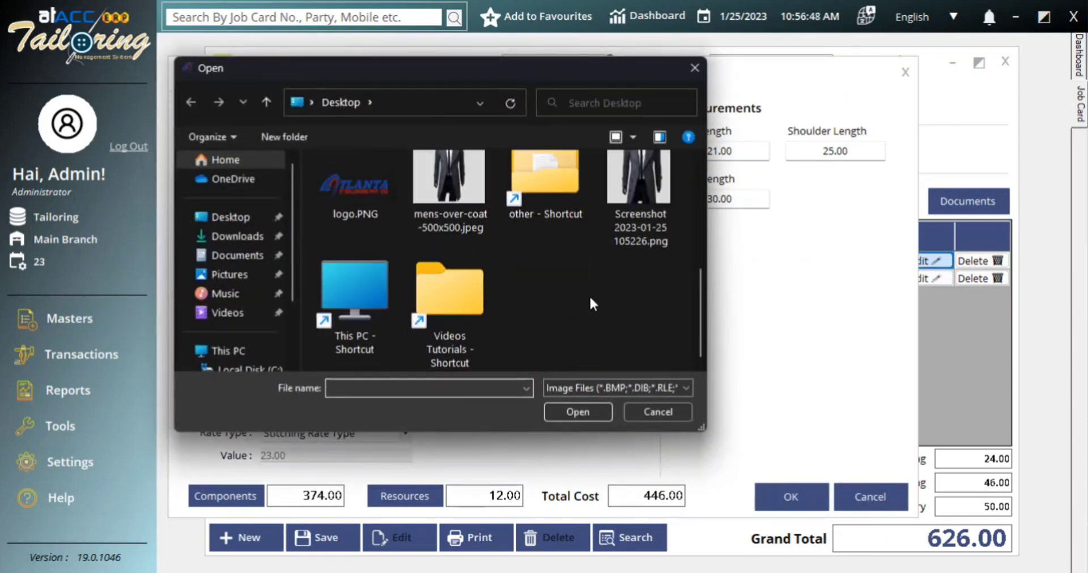
double_click(630, 182)
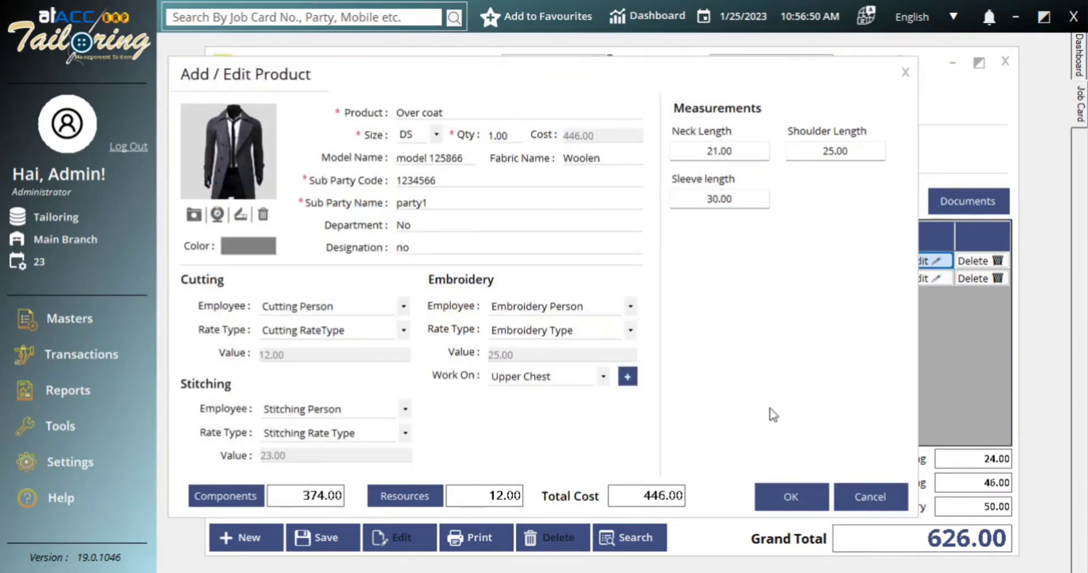
left_click(791, 497)
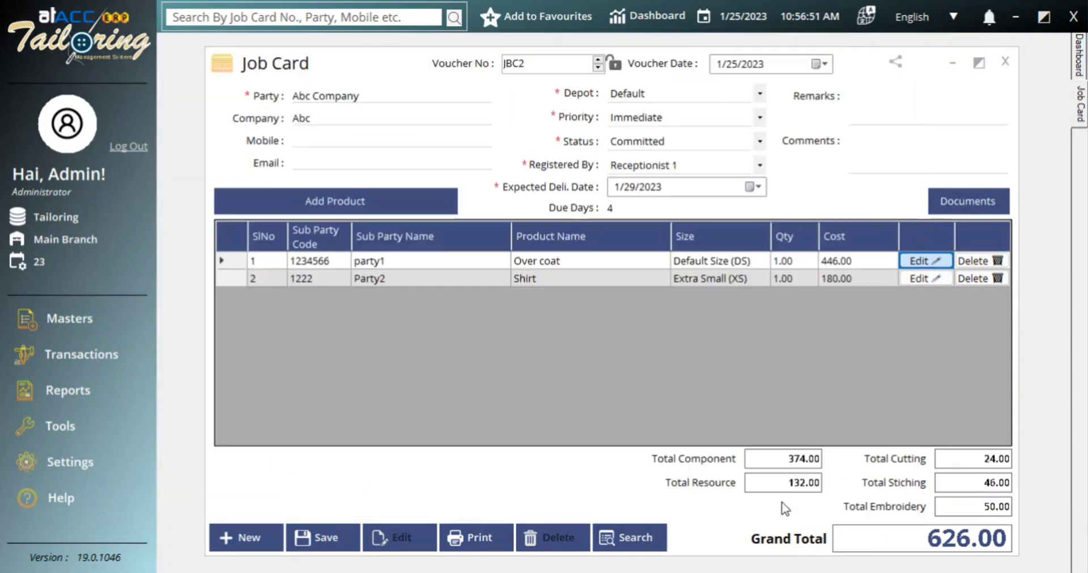
Save the job card, reopen Abc Company's record JBC2 from the saved job cards to check it, and close it
left_click(339, 537)
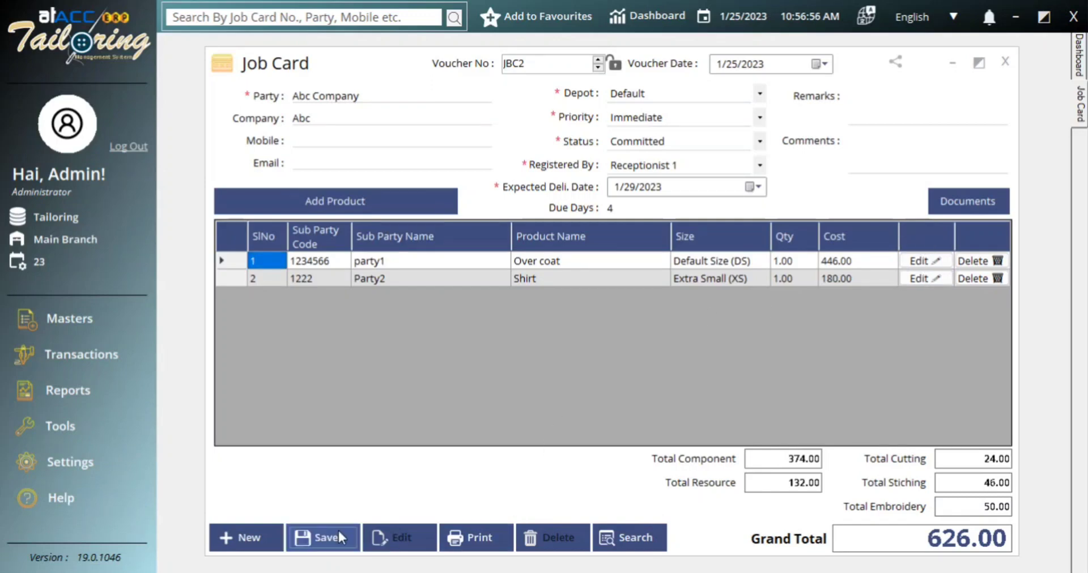
key("Return")
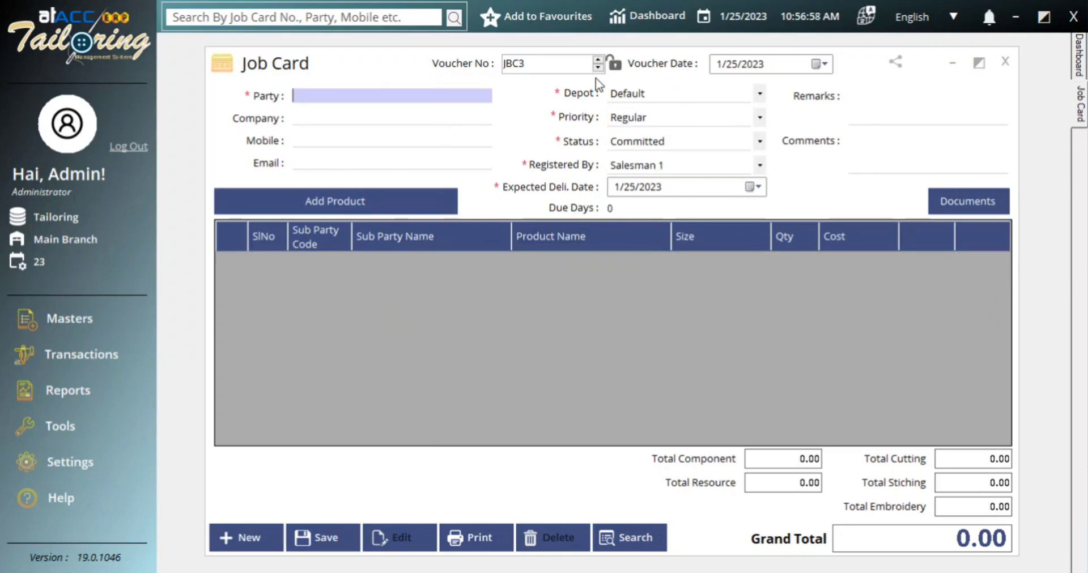
left_click(632, 544)
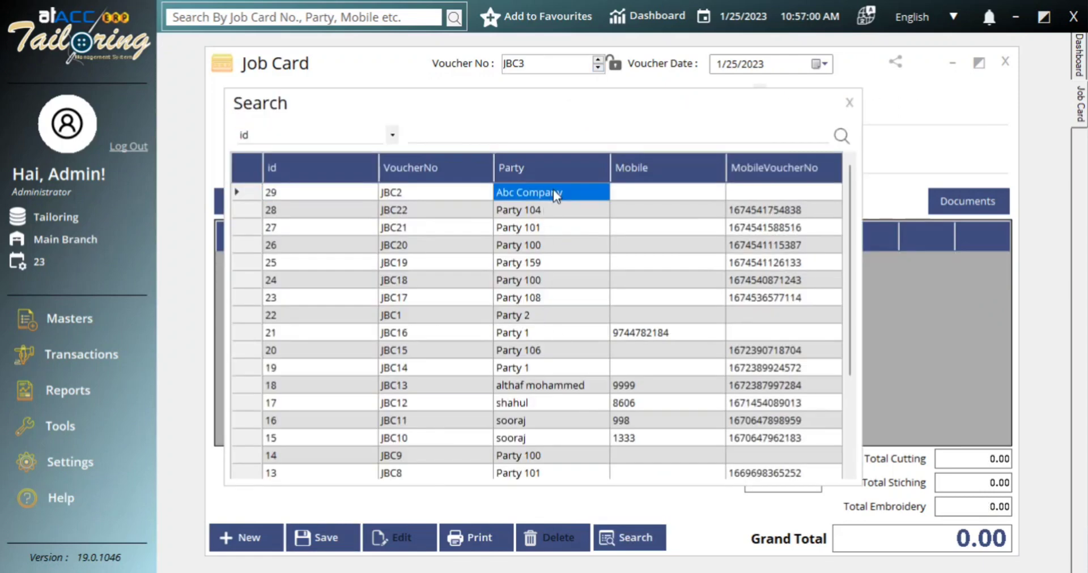
double_click(553, 189)
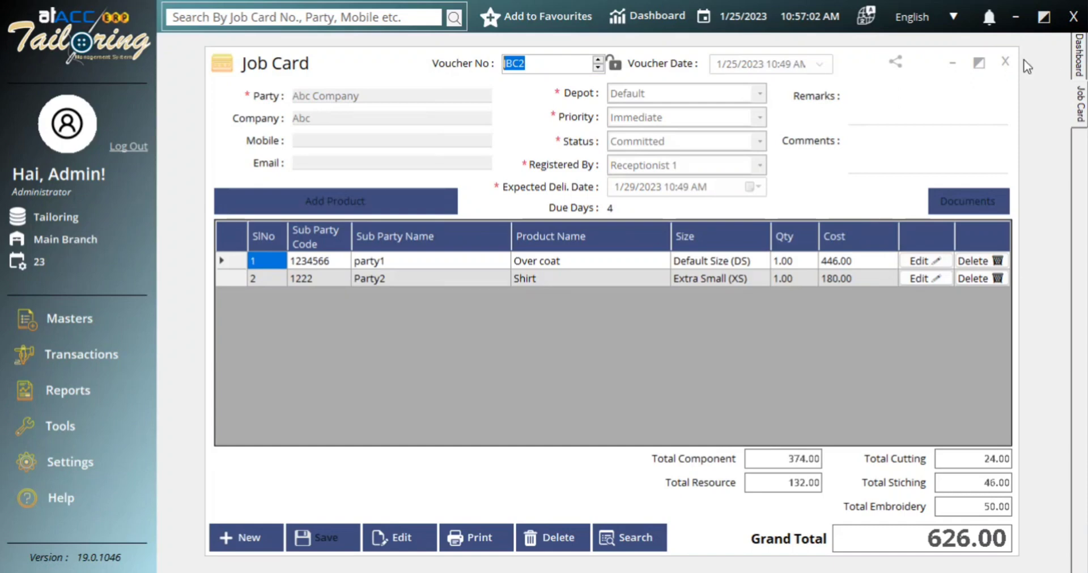
left_click(1005, 61)
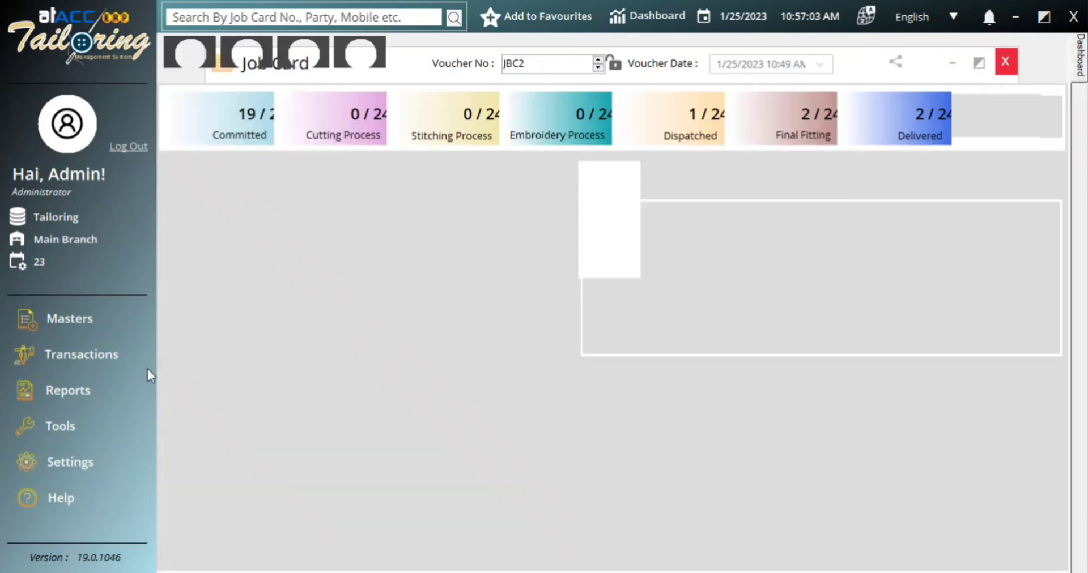
Start a cutting voucher for Cutting Person and load Abc Company's job card JBC2 into it
mouse_move(147, 369)
left_click(220, 408)
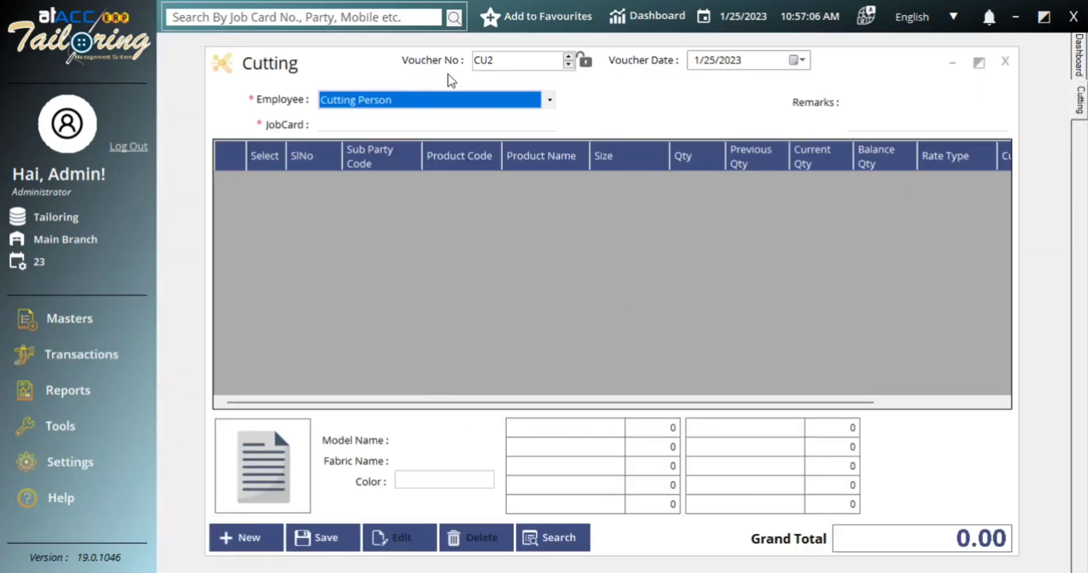
left_click(408, 126)
type("j")
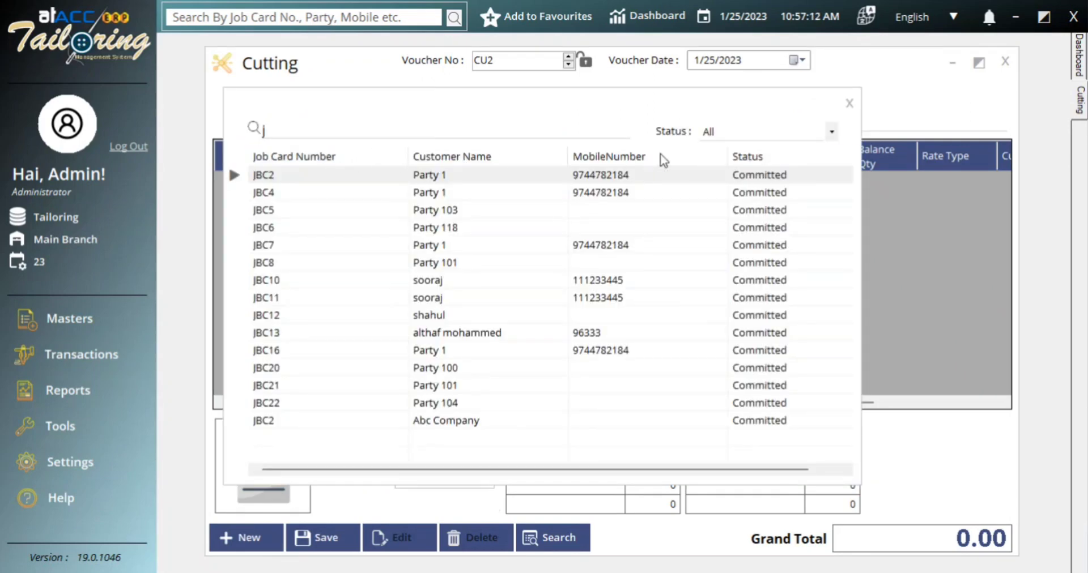
double_click(323, 422)
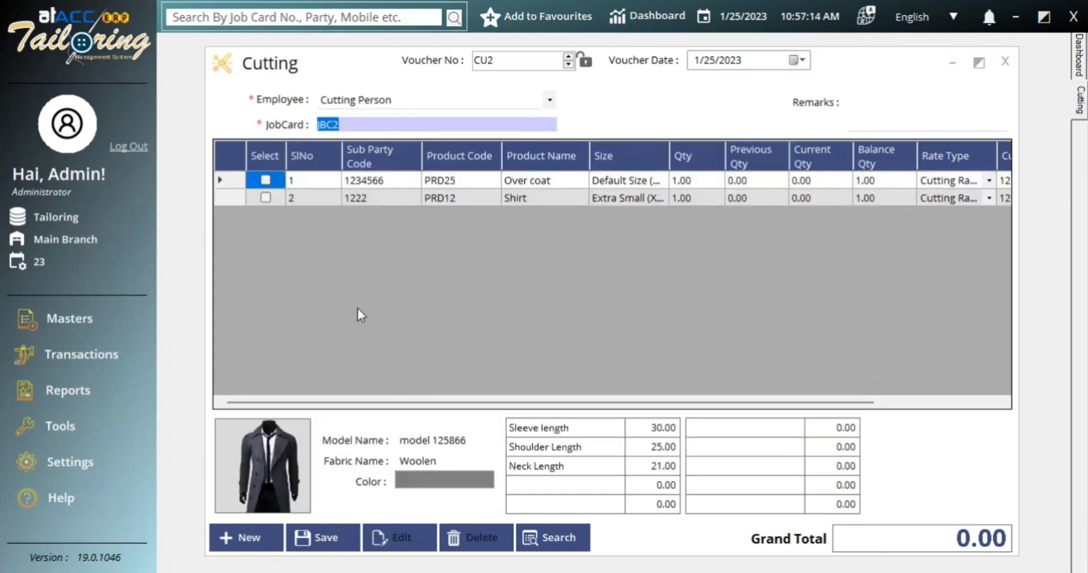
left_click(316, 203)
left_click(325, 187)
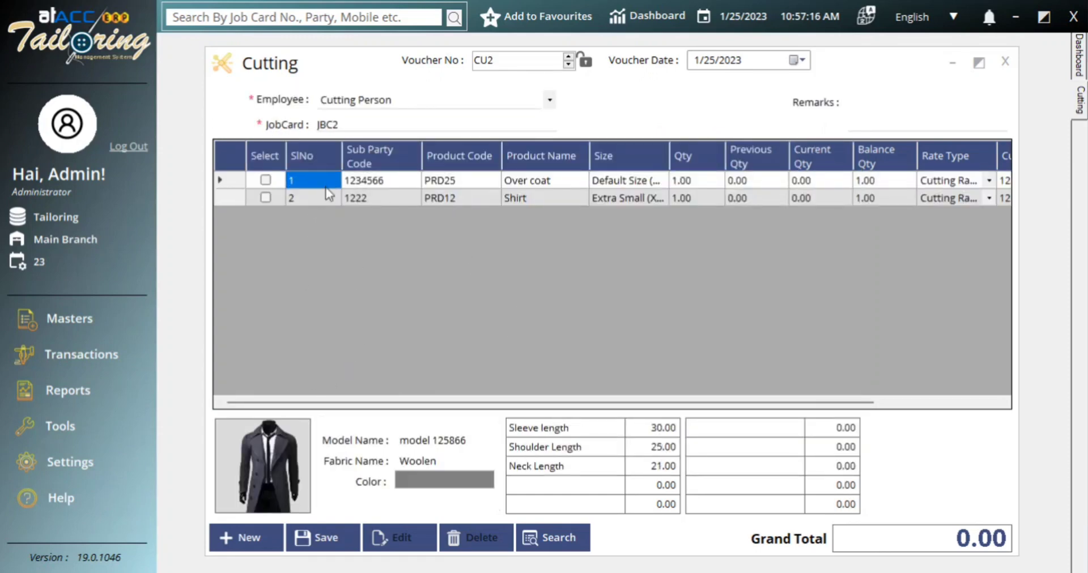
Select the Over coat line for cutting, set its current quantity to 1, and check its cutting value
left_click(265, 177)
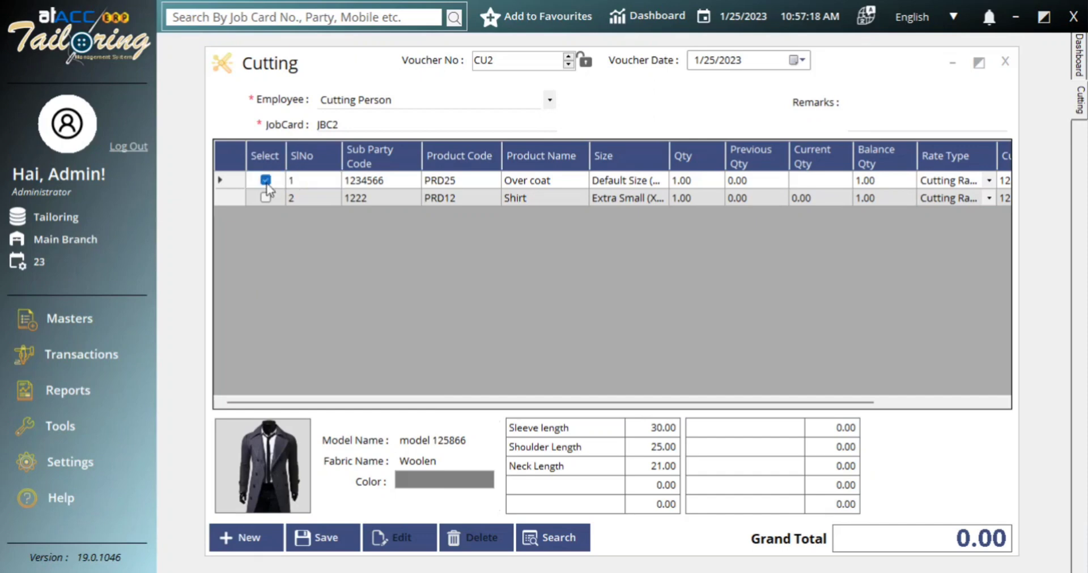
left_click(822, 185)
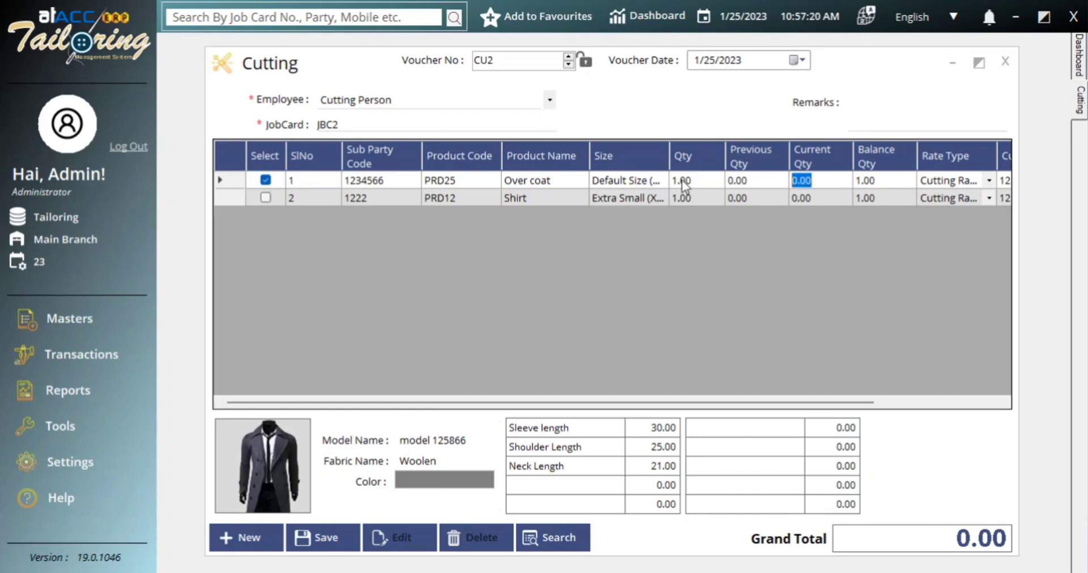
type("1")
key("Tab")
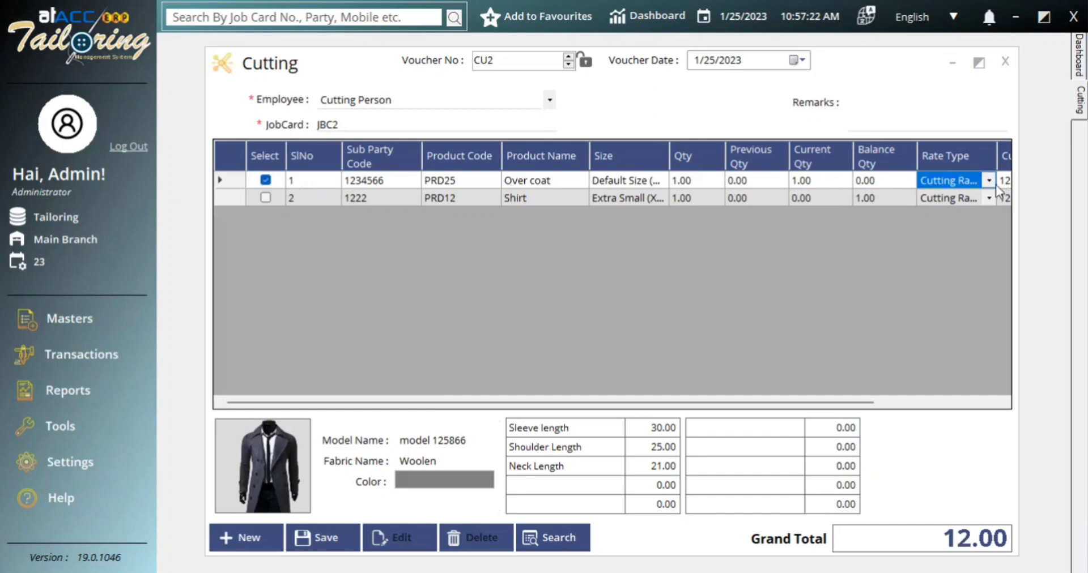
left_click_drag(671, 403, 876, 403)
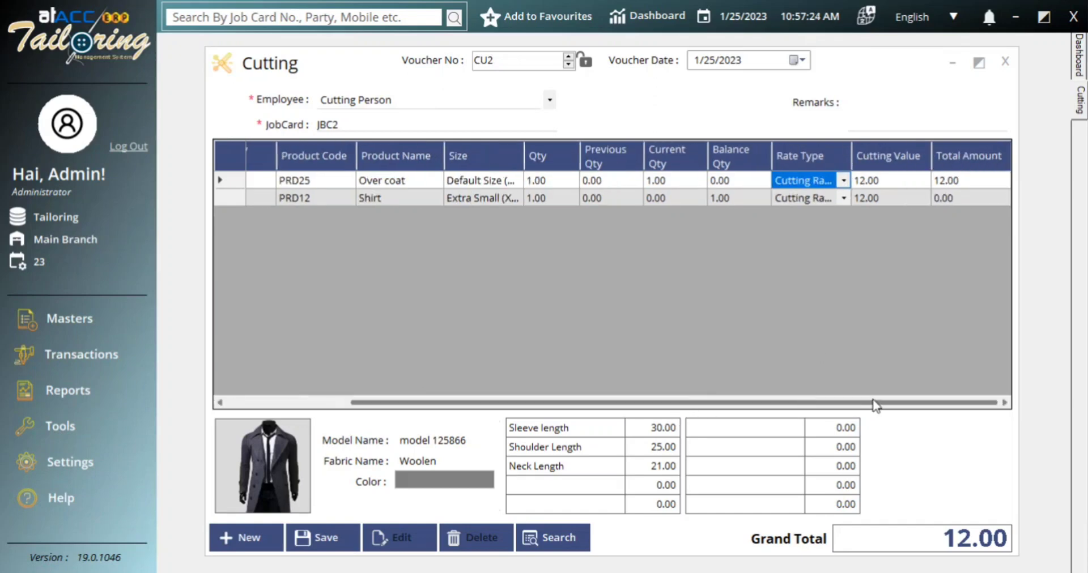
left_click(907, 186)
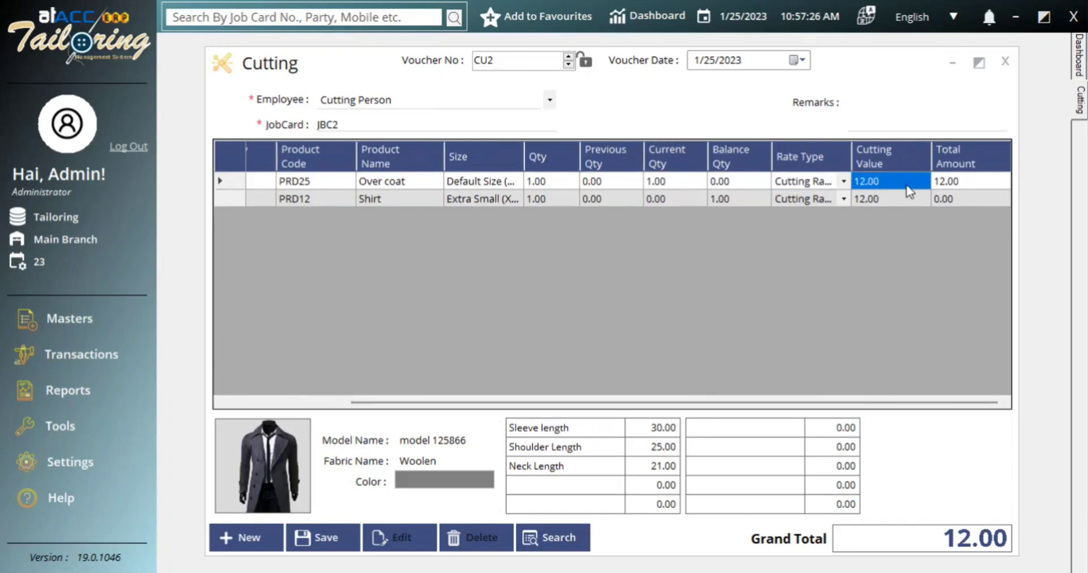
left_click_drag(753, 403, 624, 403)
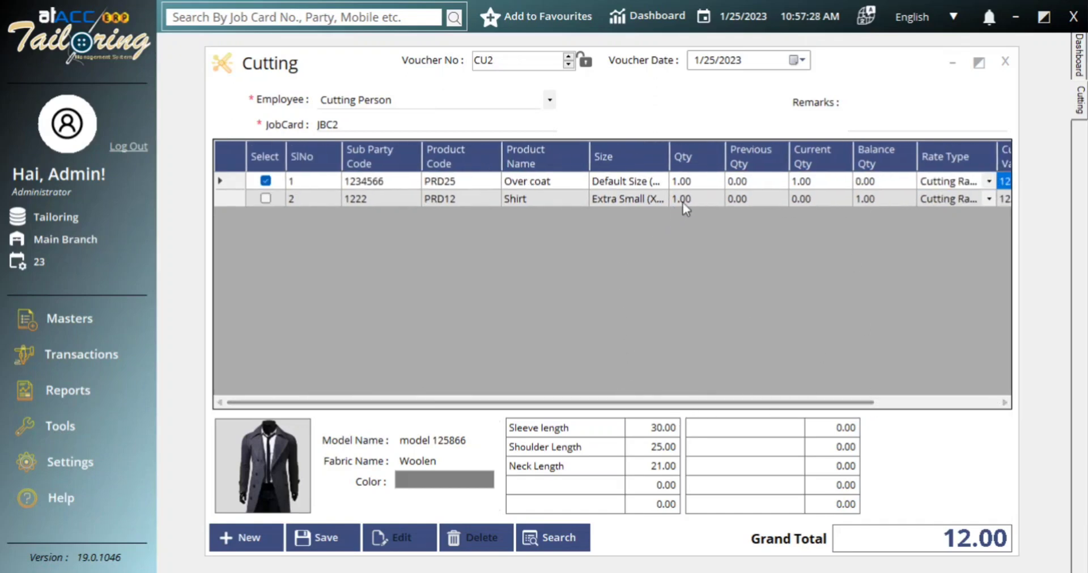
Leave the Shirt line unselected, save the cutting voucher with only the Over coat, and close the cutting form
left_click(265, 199)
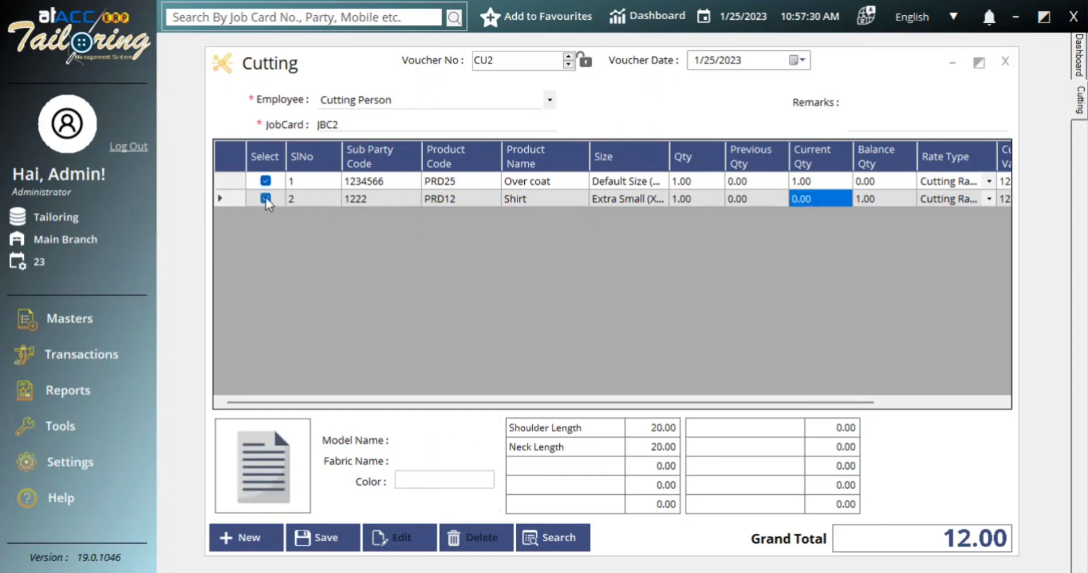
left_click(266, 199)
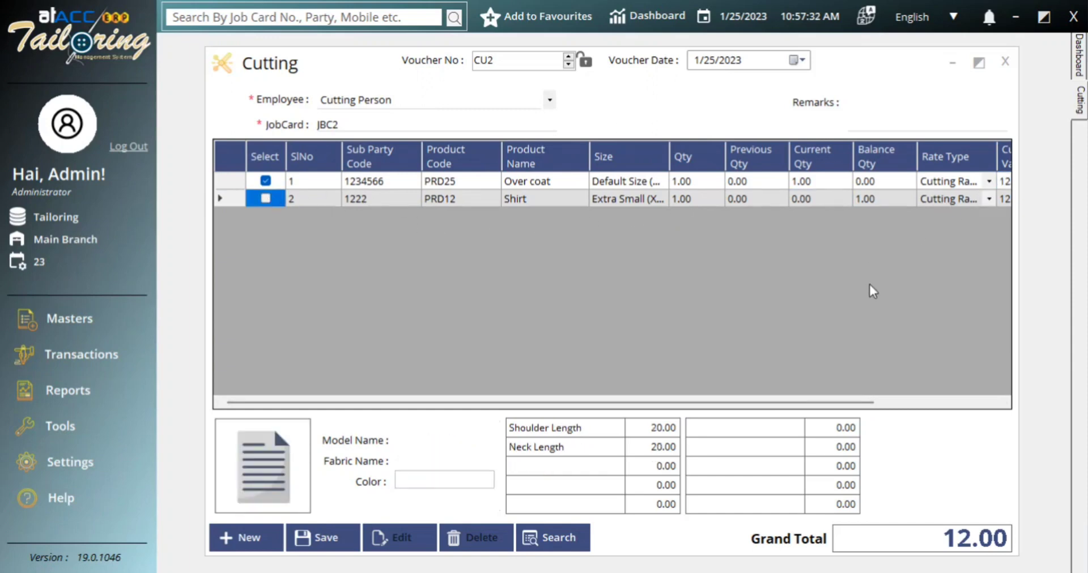
left_click_drag(845, 403, 1022, 403)
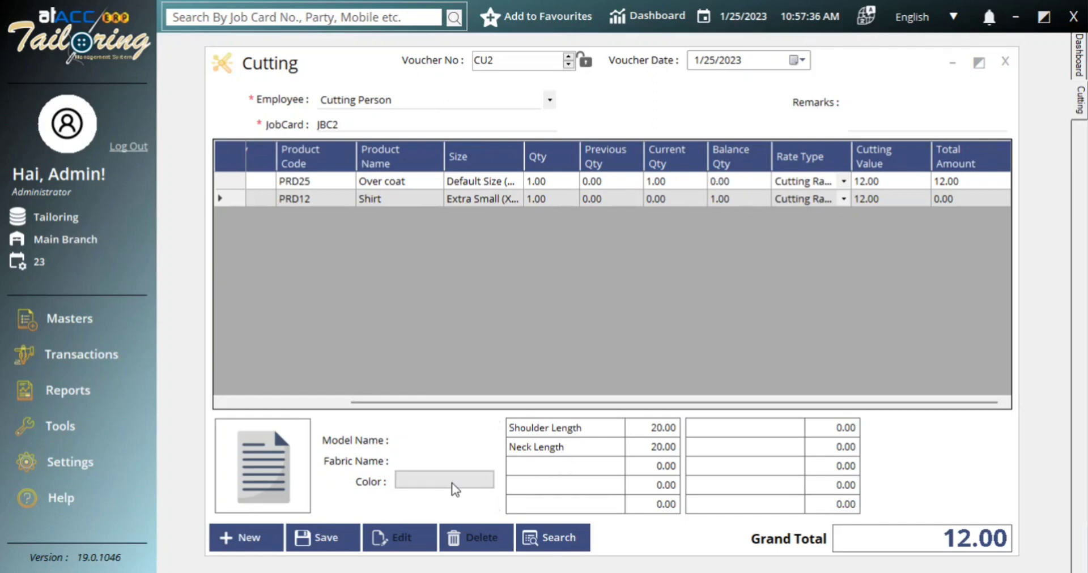
left_click(330, 540)
left_click(615, 354)
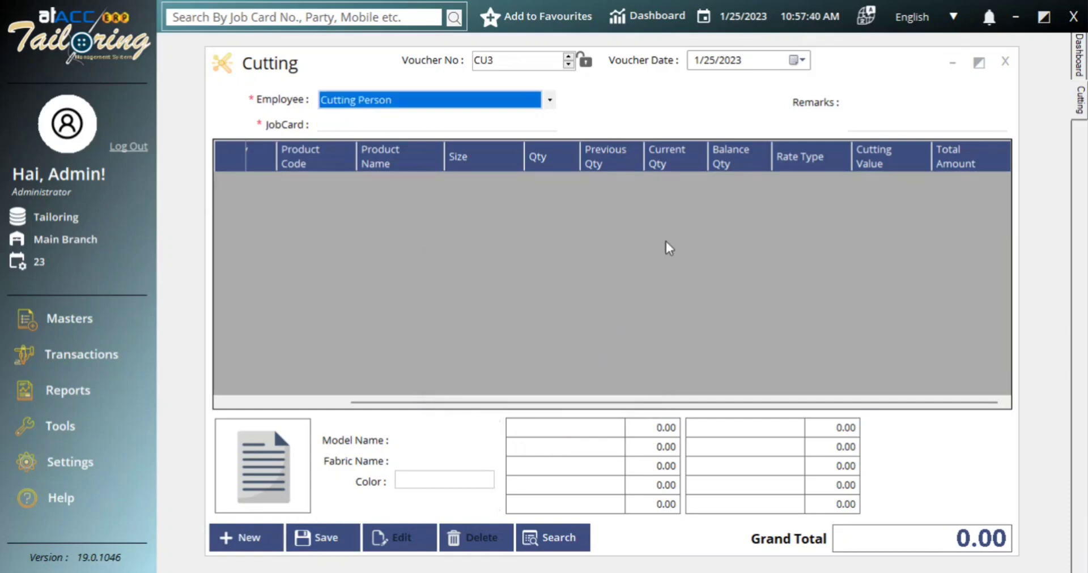
left_click(1004, 61)
Start a job-card-wise stitching voucher for Stitching Person and load Abc Company's job card JBC2
left_click(86, 348)
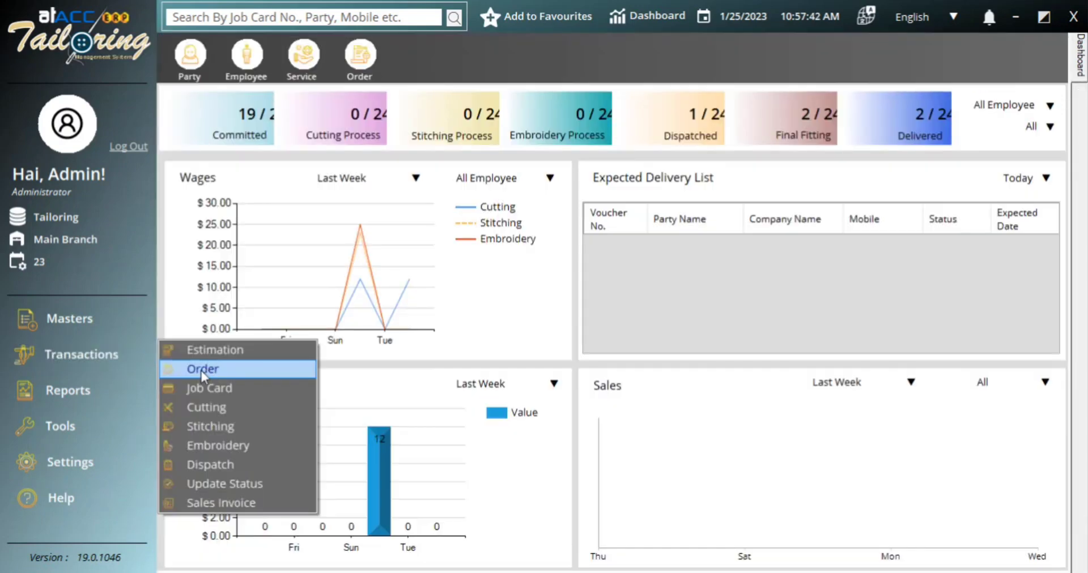
left_click(219, 425)
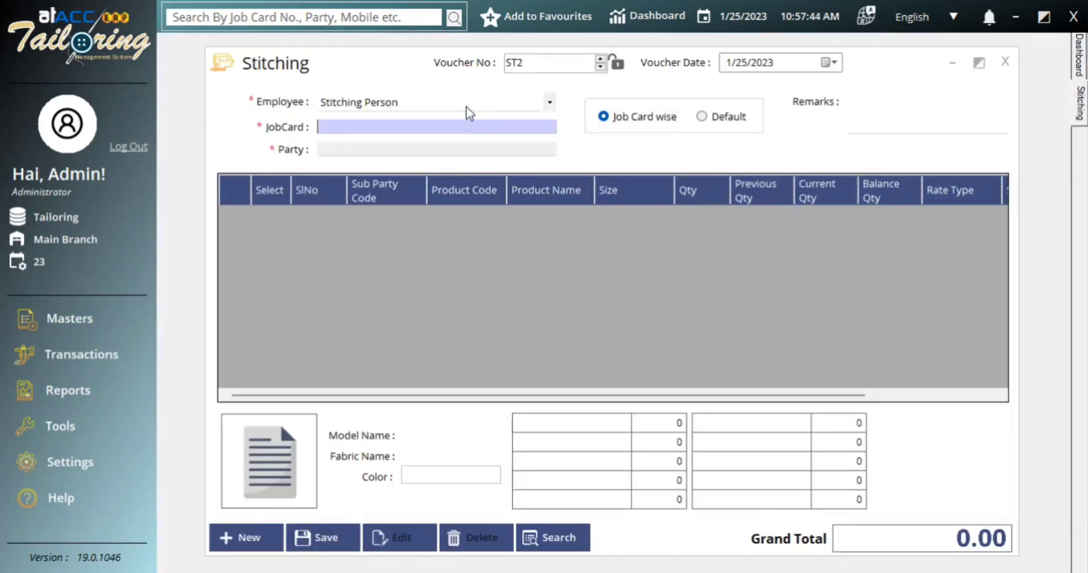
left_click(468, 109)
left_click(454, 122)
left_click(436, 130)
type("j")
double_click(431, 416)
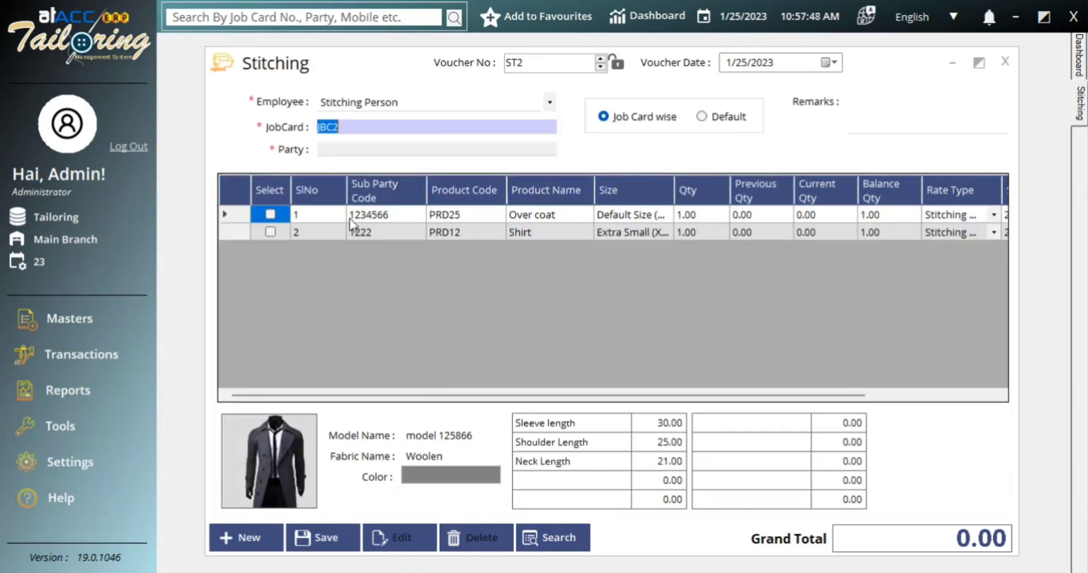
Select the Over coat line for stitching with a current quantity of 1, save the stitching voucher, and close it
left_click(271, 214)
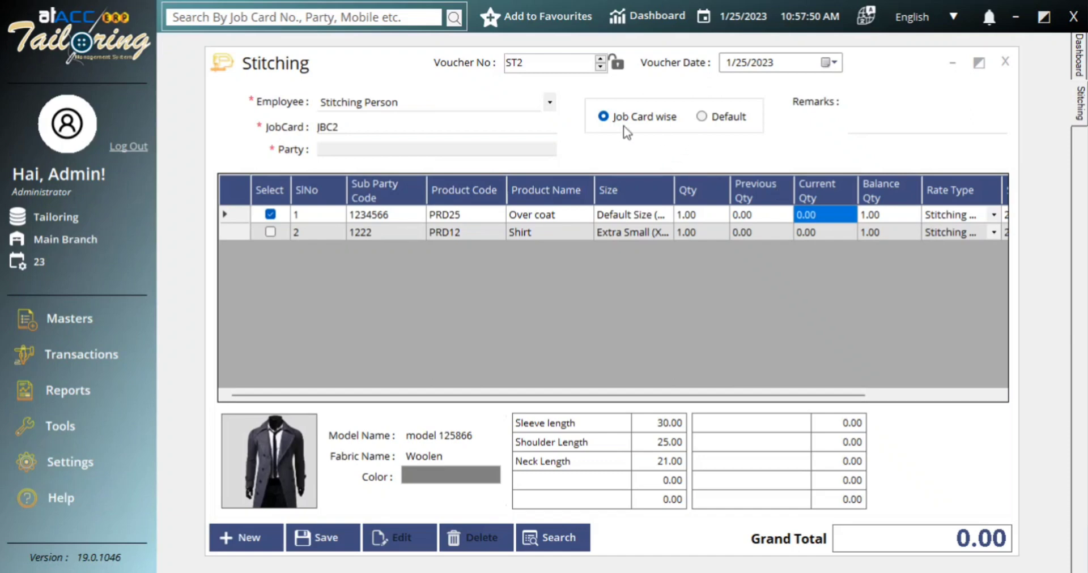
left_click(852, 218)
type("1")
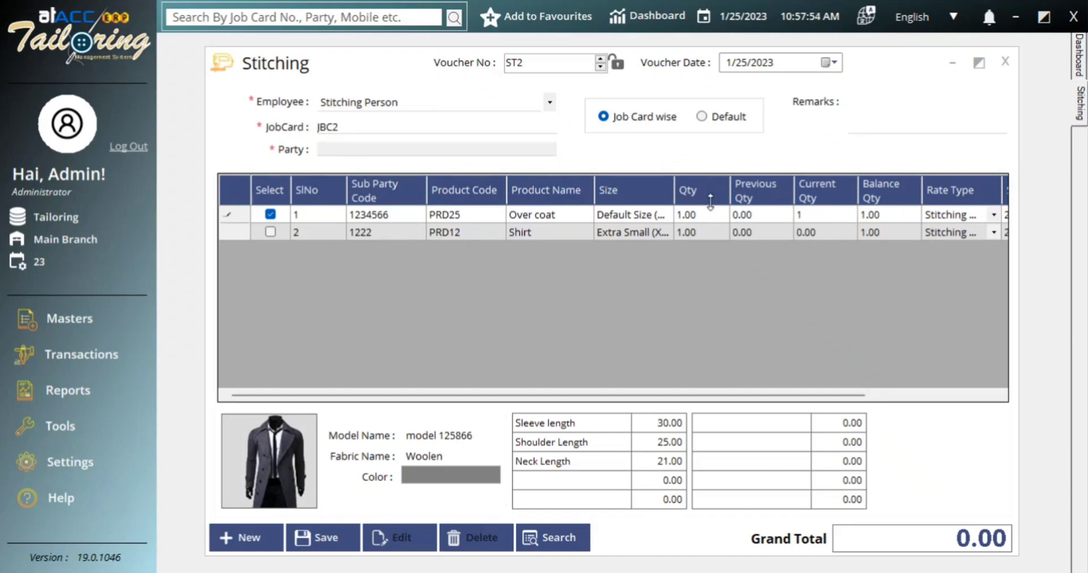
key("Tab")
left_click(335, 529)
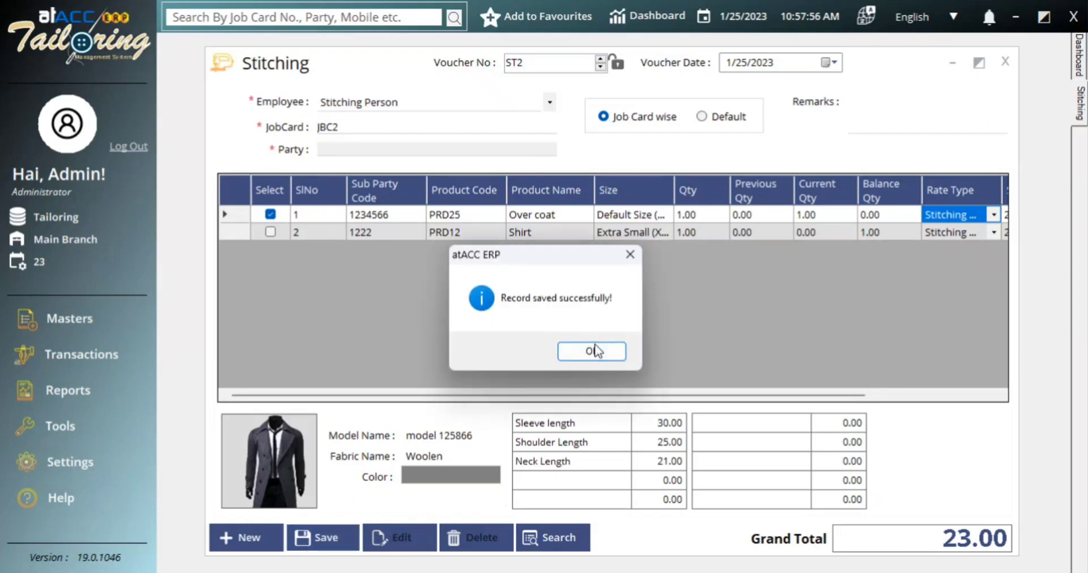
left_click(592, 352)
left_click(1005, 61)
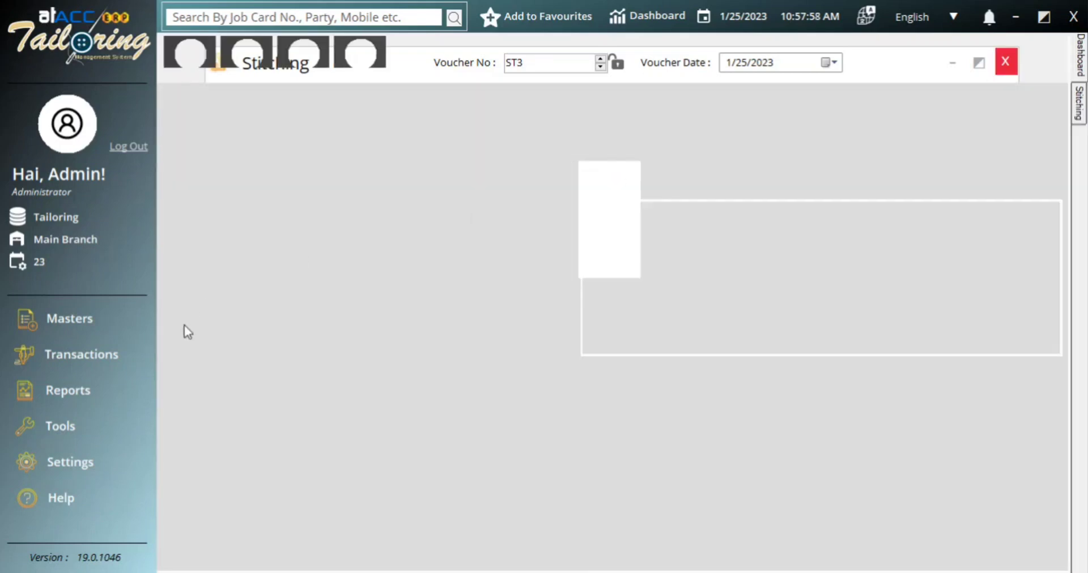
Start a job-card-wise embroidery voucher for Embroidery Person and load Abc Company's job card JBC2
left_click(77, 355)
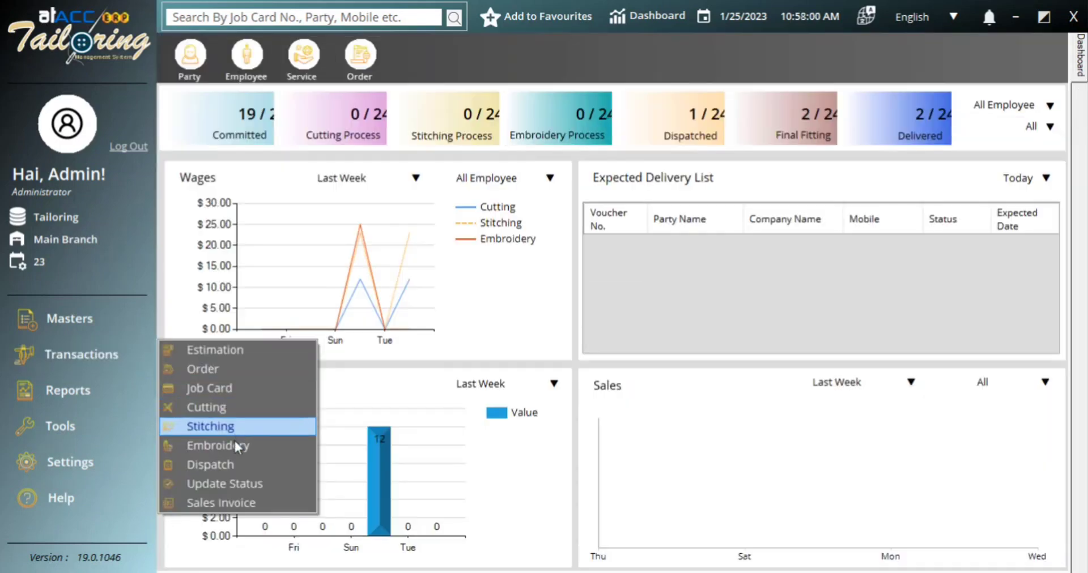
left_click(235, 444)
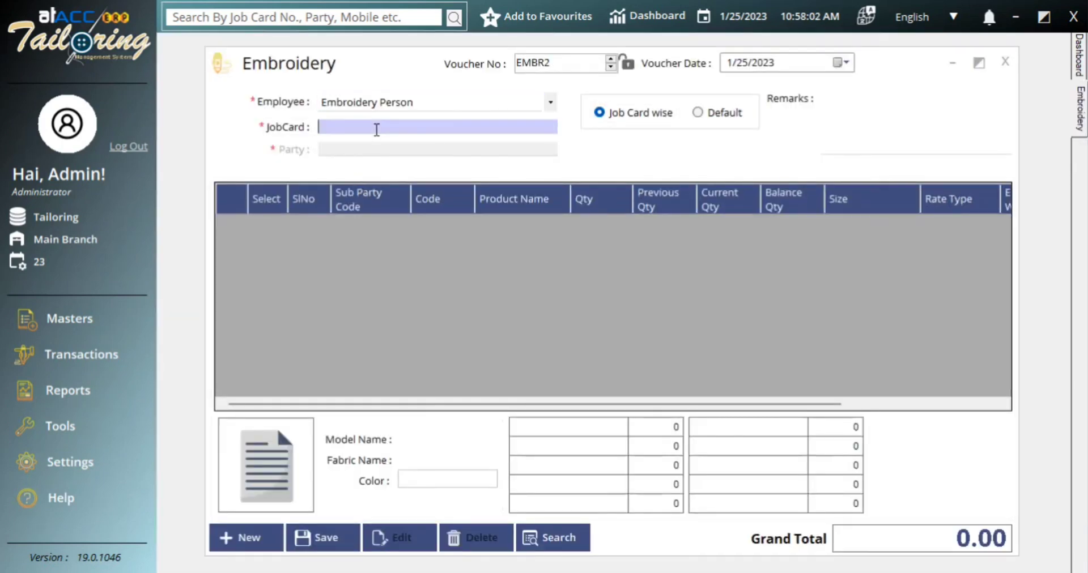
left_click(376, 130)
scroll(503, 385, "down", 1)
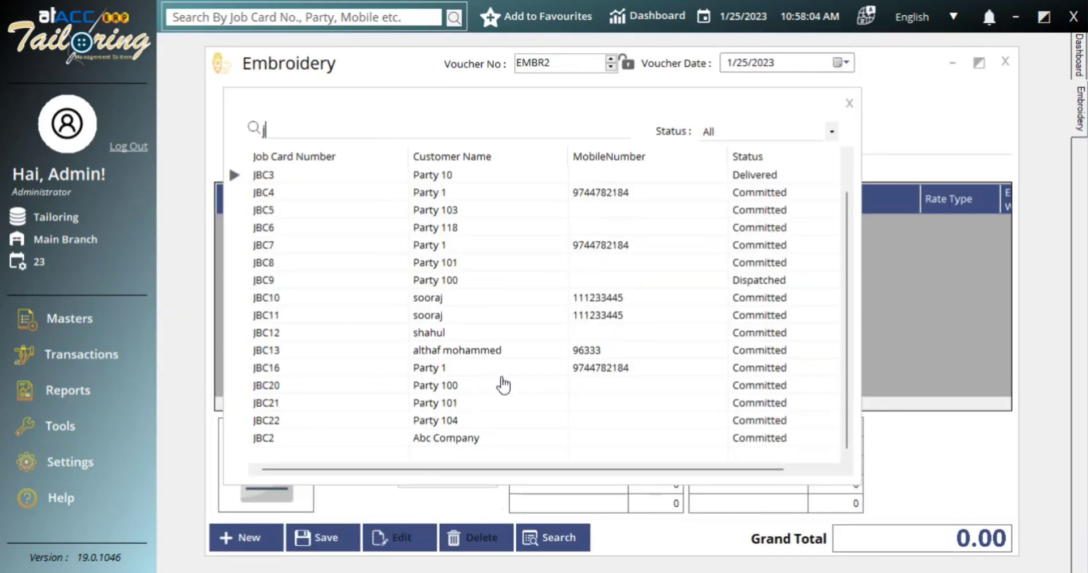
double_click(494, 440)
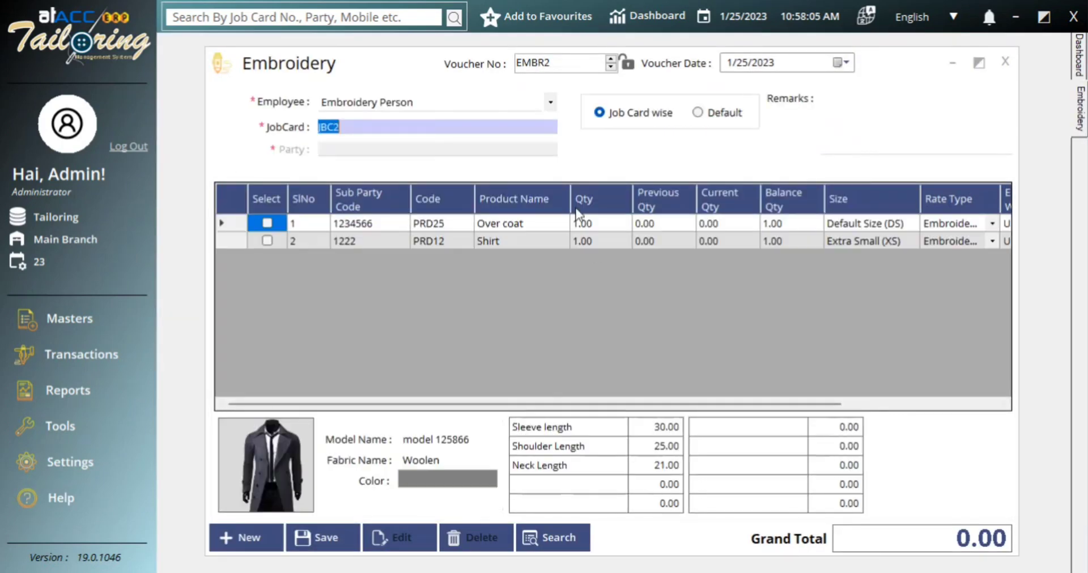
Select the Over coat line for embroidery with a current quantity of 1, save the embroidery voucher, and close it
left_click(268, 223)
left_click(751, 228)
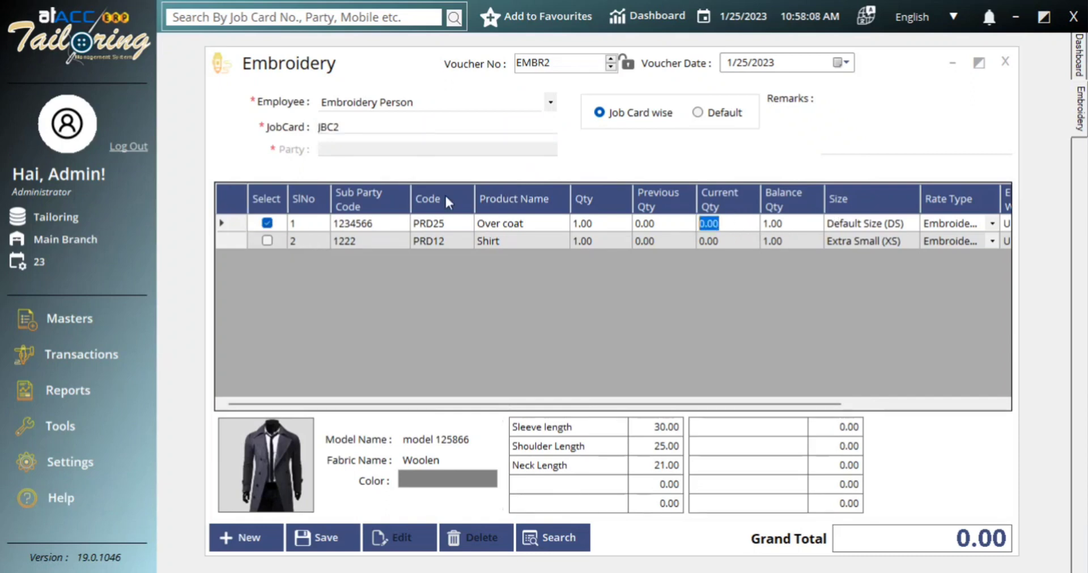
type("1")
key("Tab")
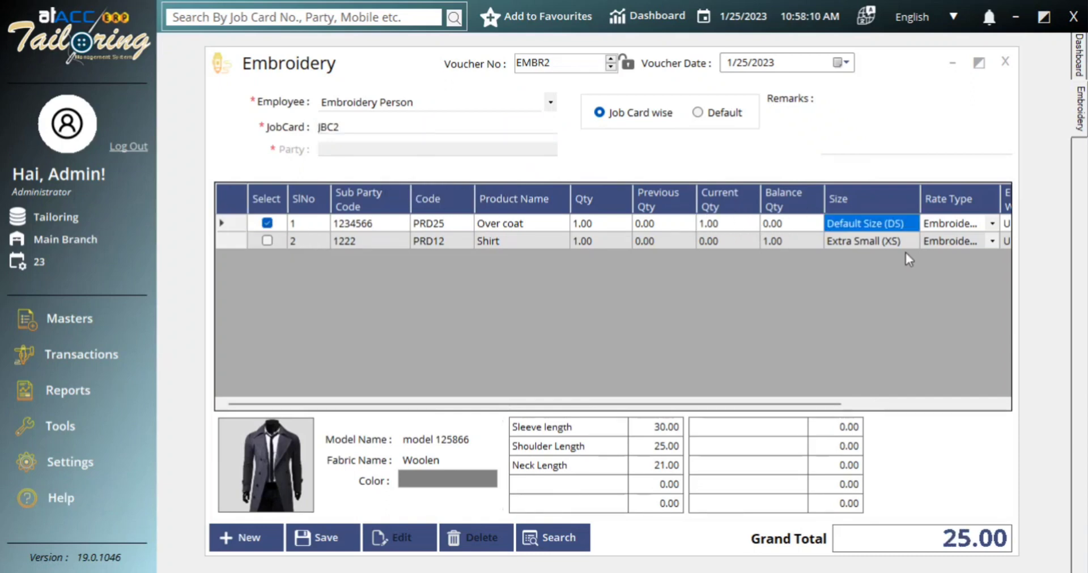
left_click(340, 539)
left_click(592, 355)
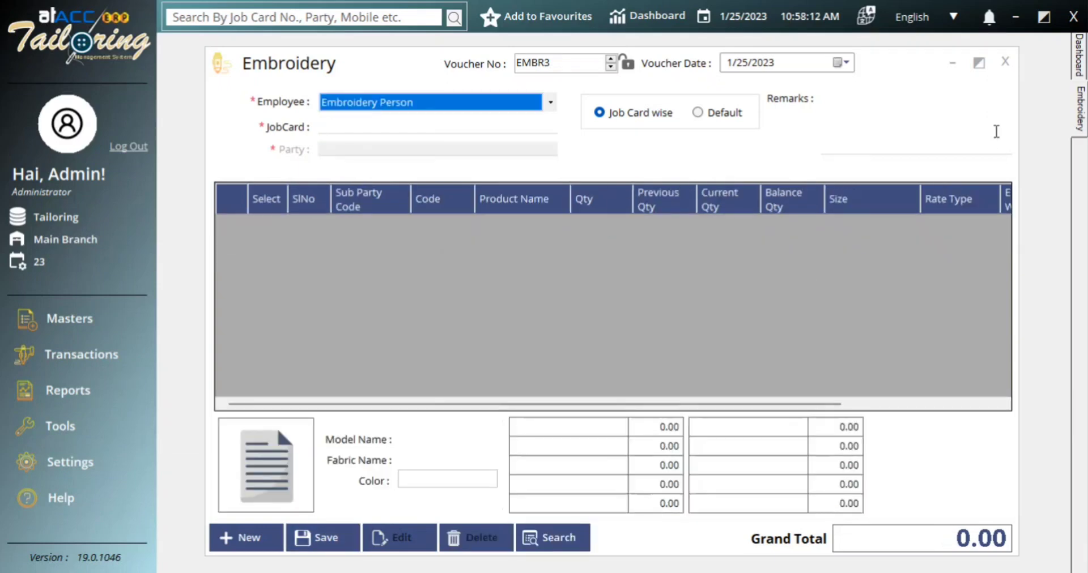
left_click(1002, 67)
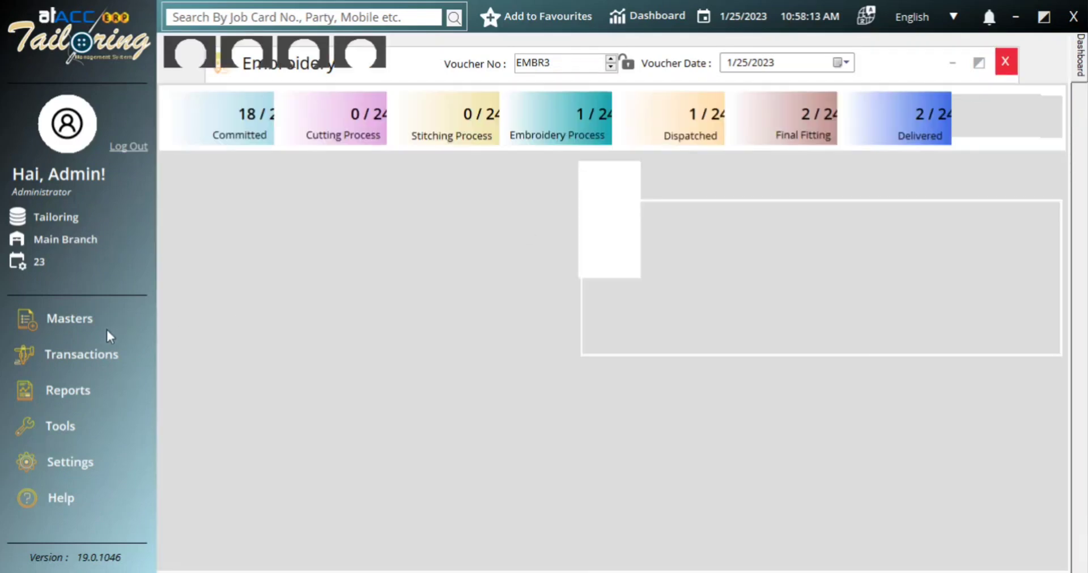
Start a dispatch voucher, load Abc Company's job card JBC2, and review its product lines
left_click(93, 356)
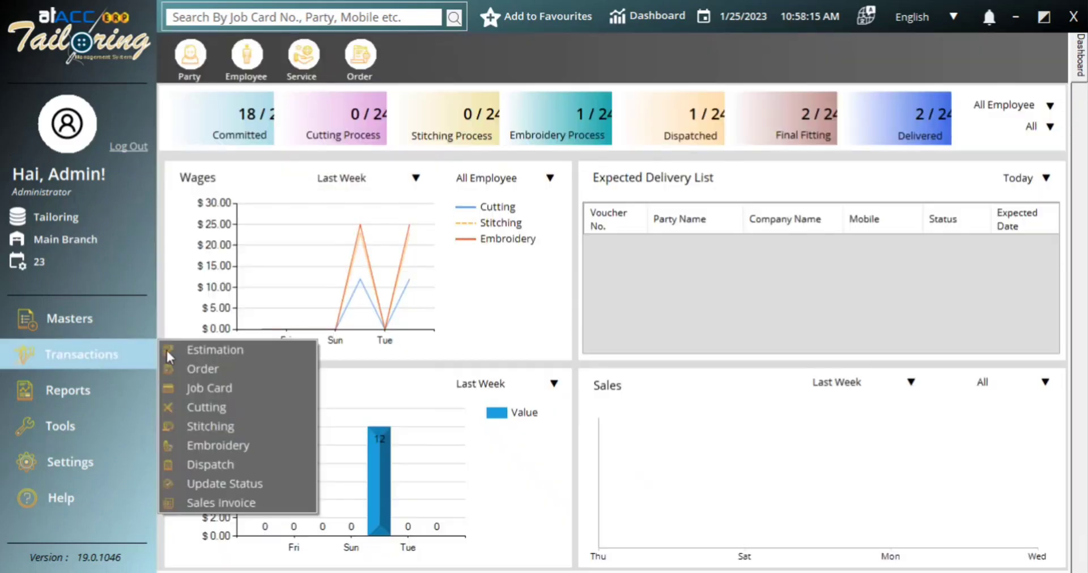
left_click(220, 464)
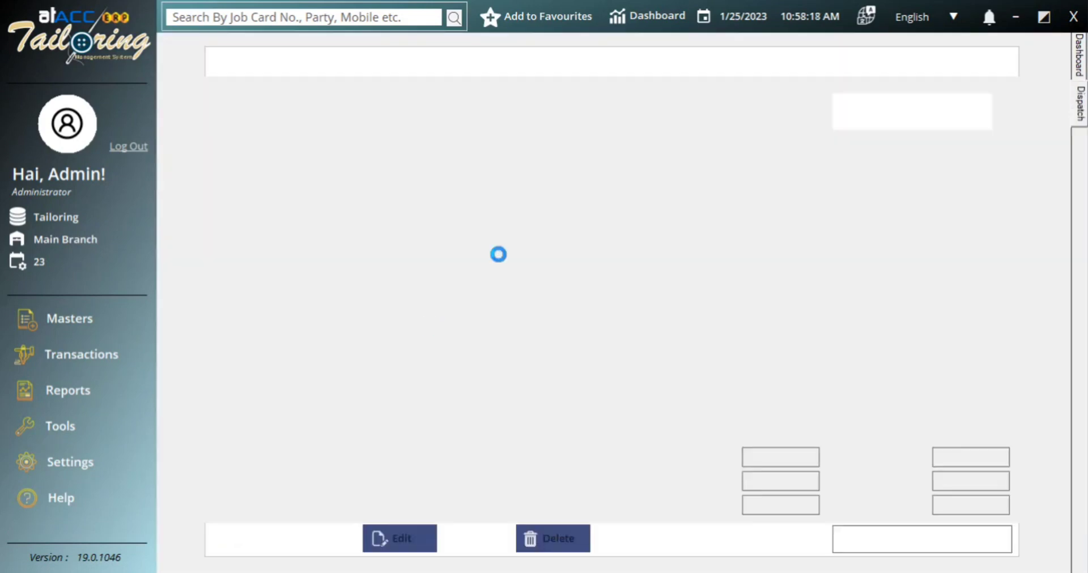
type("j")
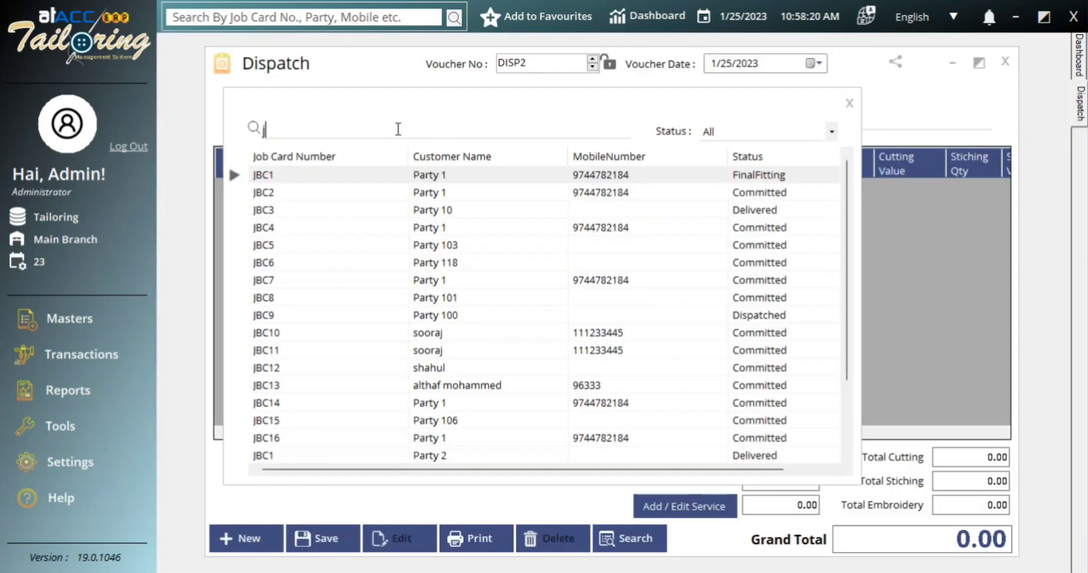
scroll(495, 277, "down", 2)
left_click(459, 441)
double_click(462, 440)
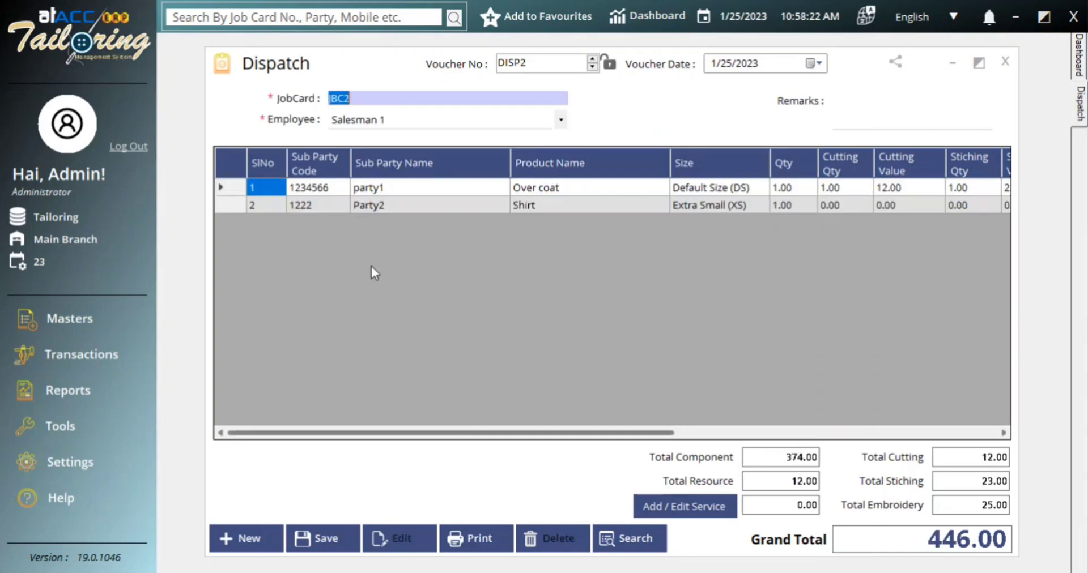
left_click(538, 189)
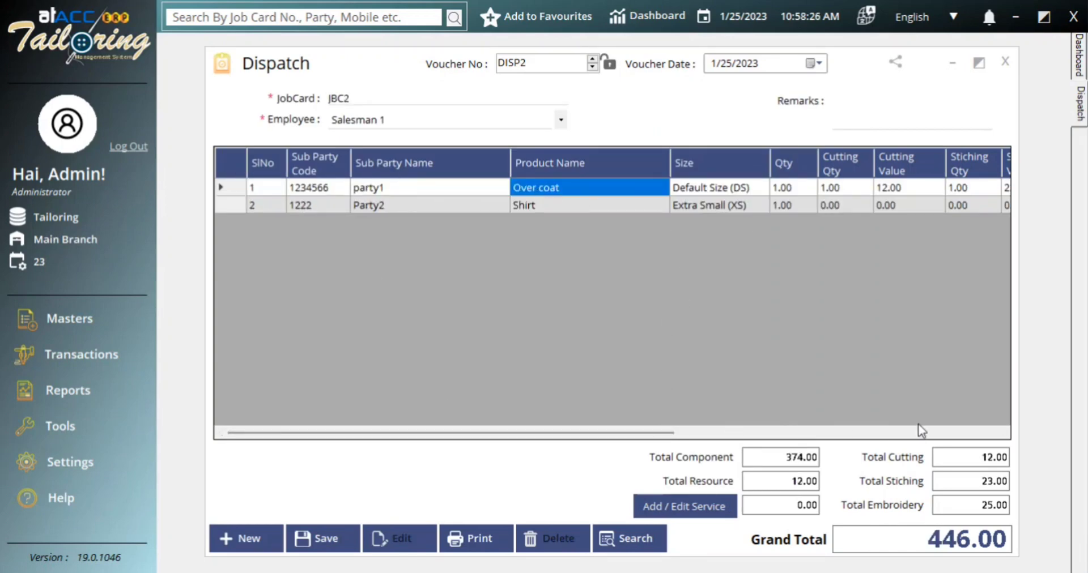
left_click_drag(569, 432, 627, 456)
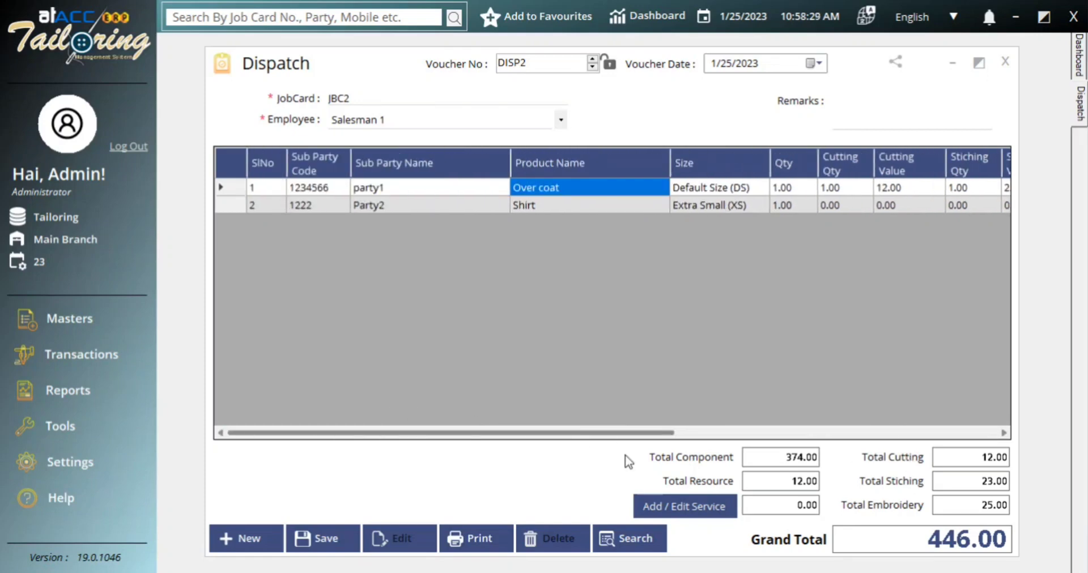
Open a service sales invoice from the dispatch voucher and add a Transportation Charge line to it
left_click(699, 509)
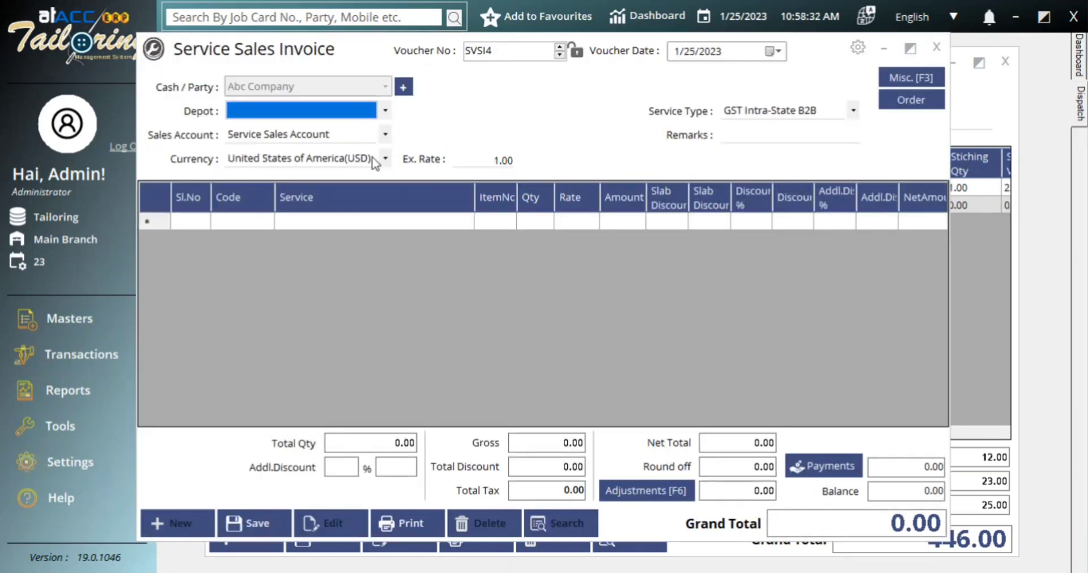
left_click(383, 221)
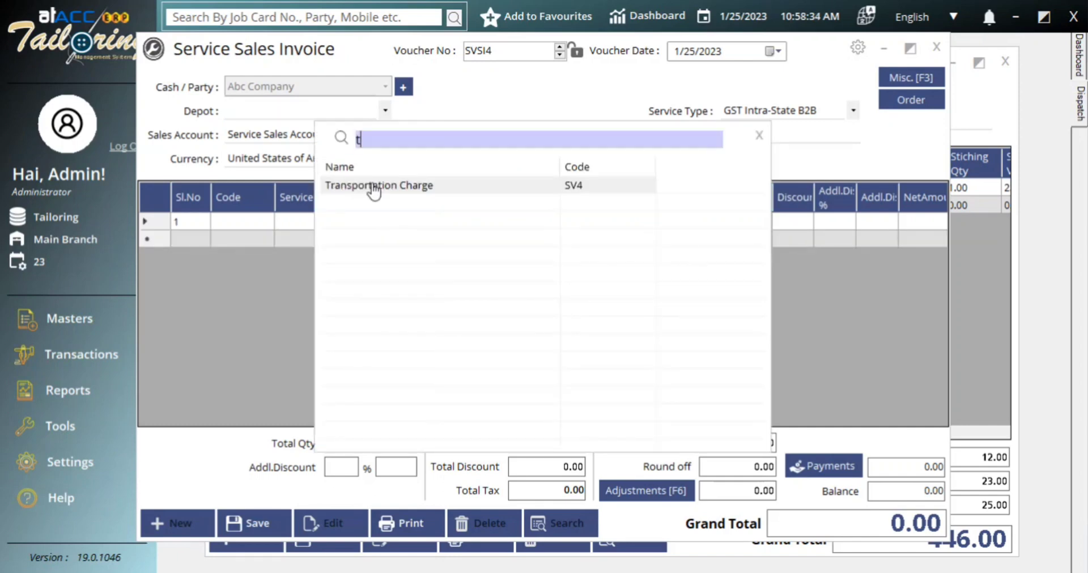
left_click(369, 187)
key("Return")
key("Return")
key("Return")
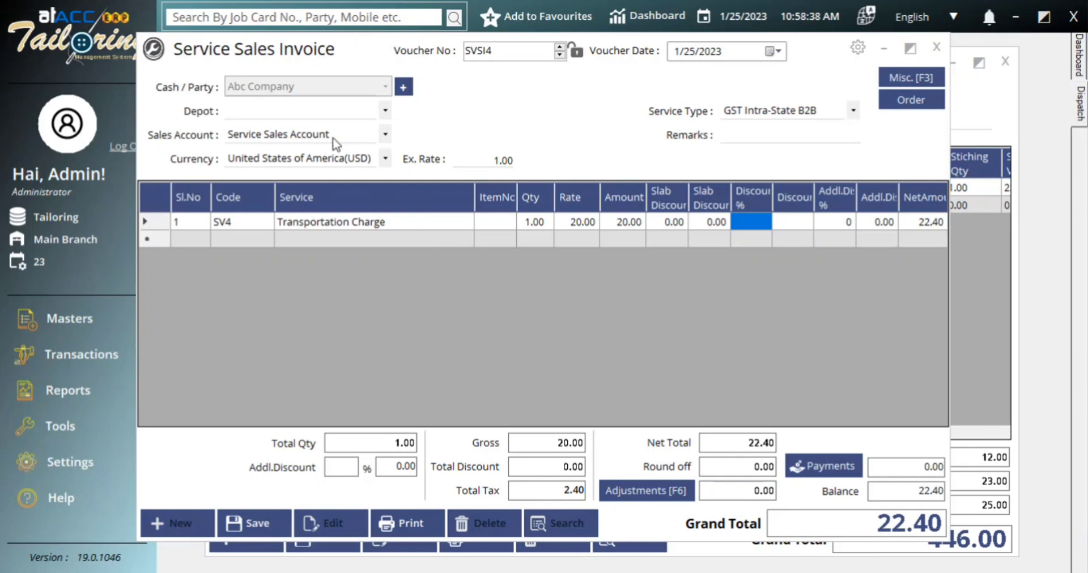
Set the service invoice's depot to Default, save the invoice, and return to the dispatch voucher
left_click(321, 114)
left_click(311, 128)
left_click(266, 522)
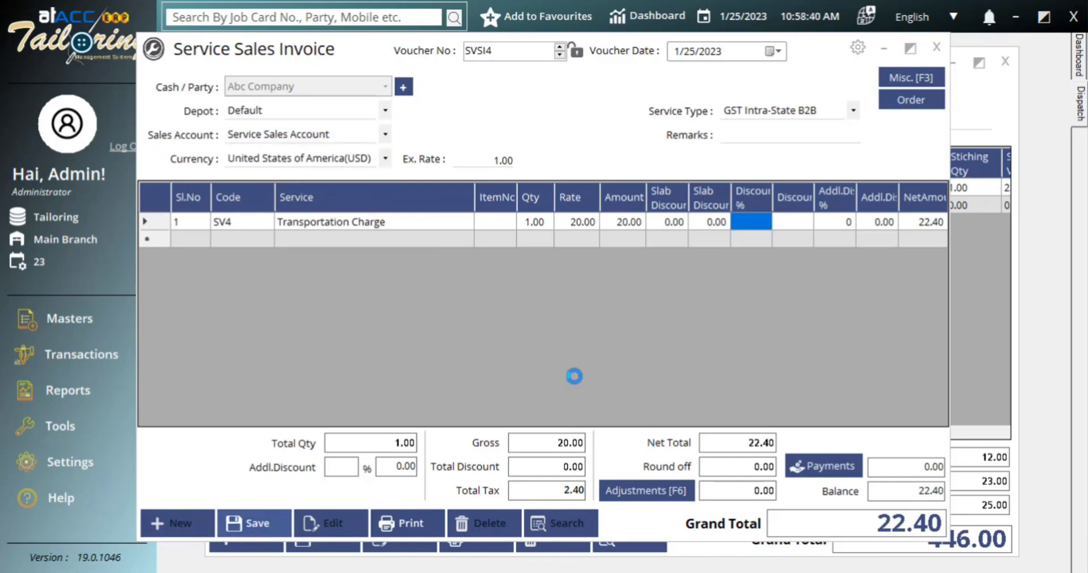
left_click(590, 352)
left_click(936, 47)
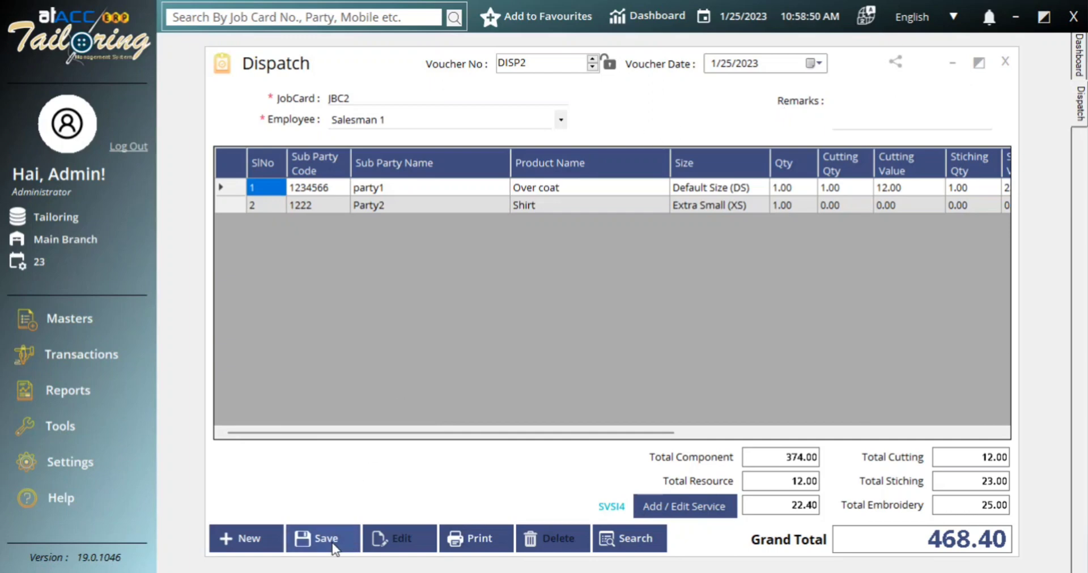
Save the dispatch voucher, view its printout as a whole page, and close the printout and the dispatch form
left_click(329, 541)
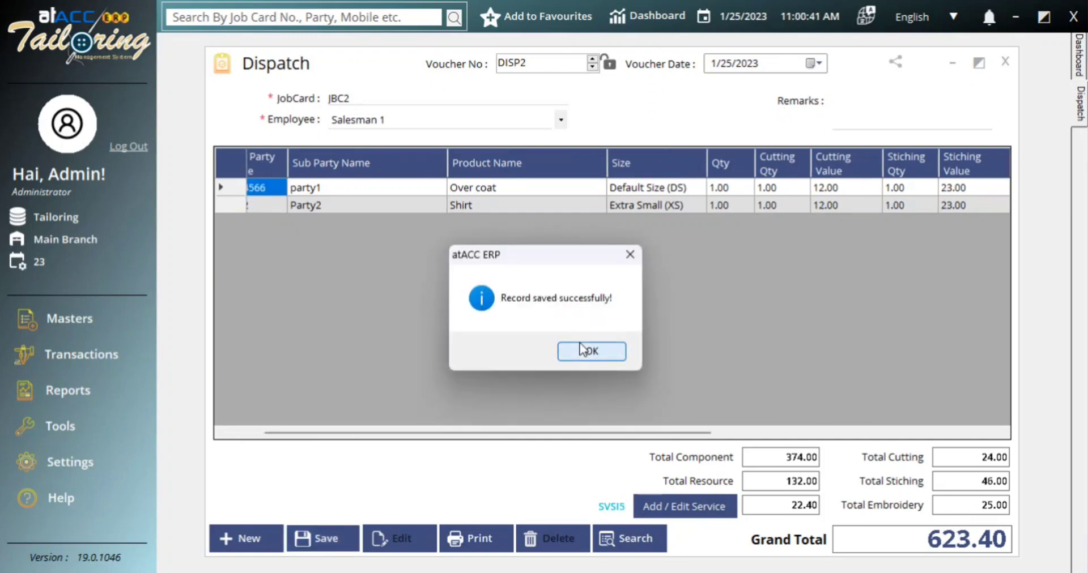
left_click(590, 351)
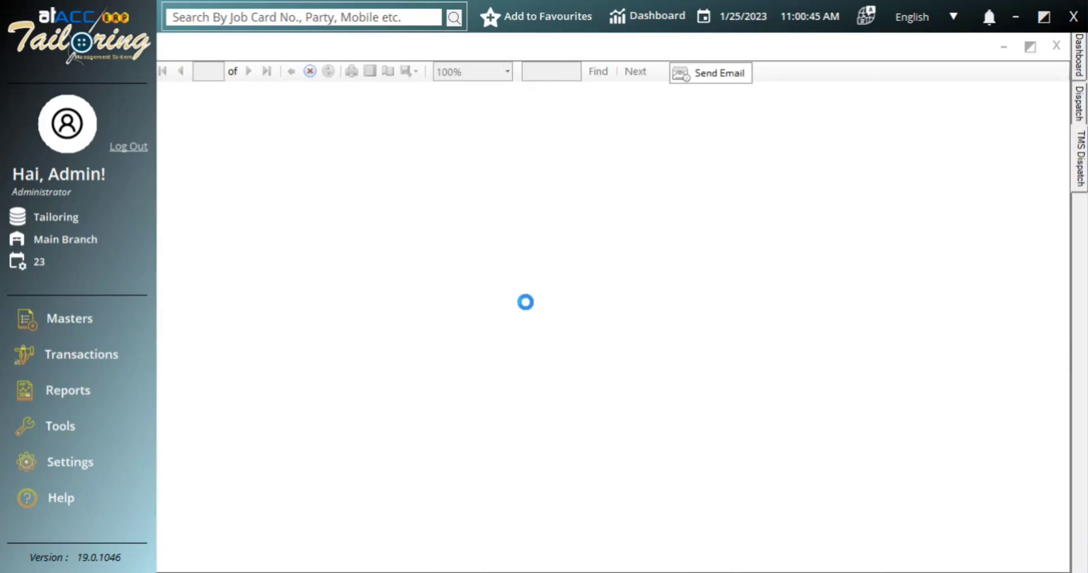
left_click(382, 71)
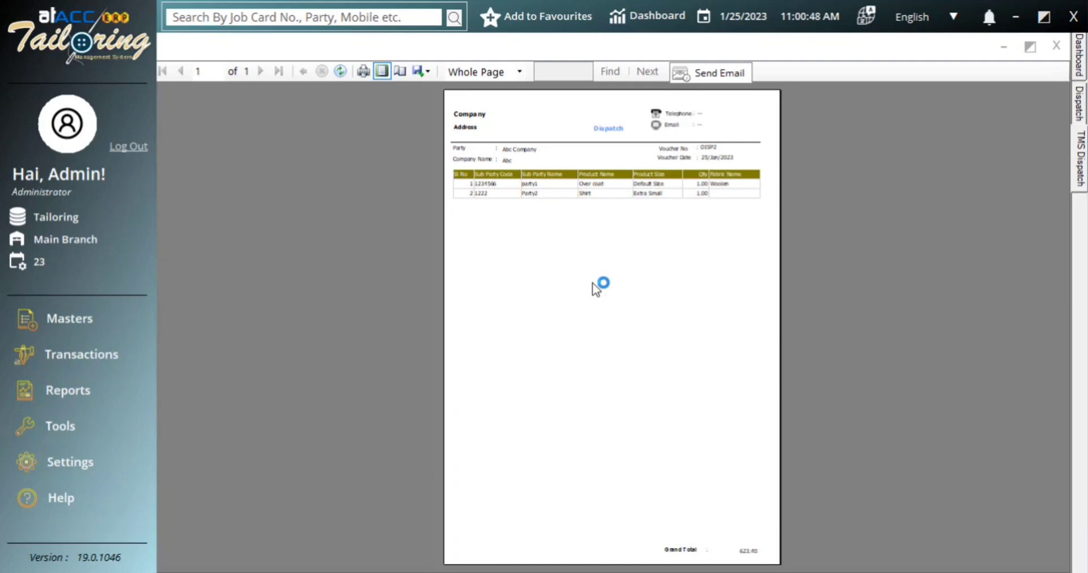
left_click(1056, 46)
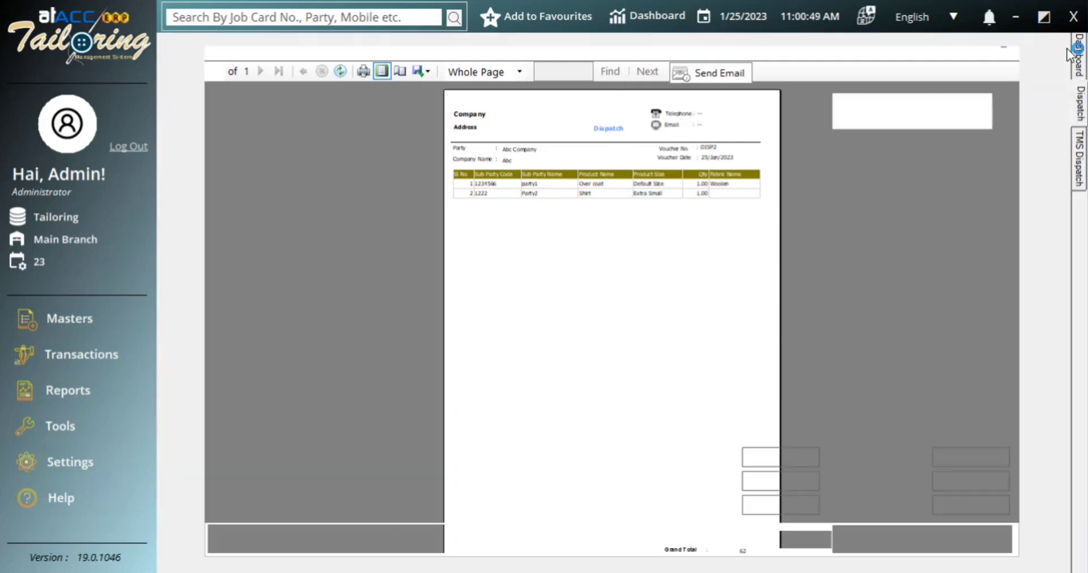
left_click(1005, 63)
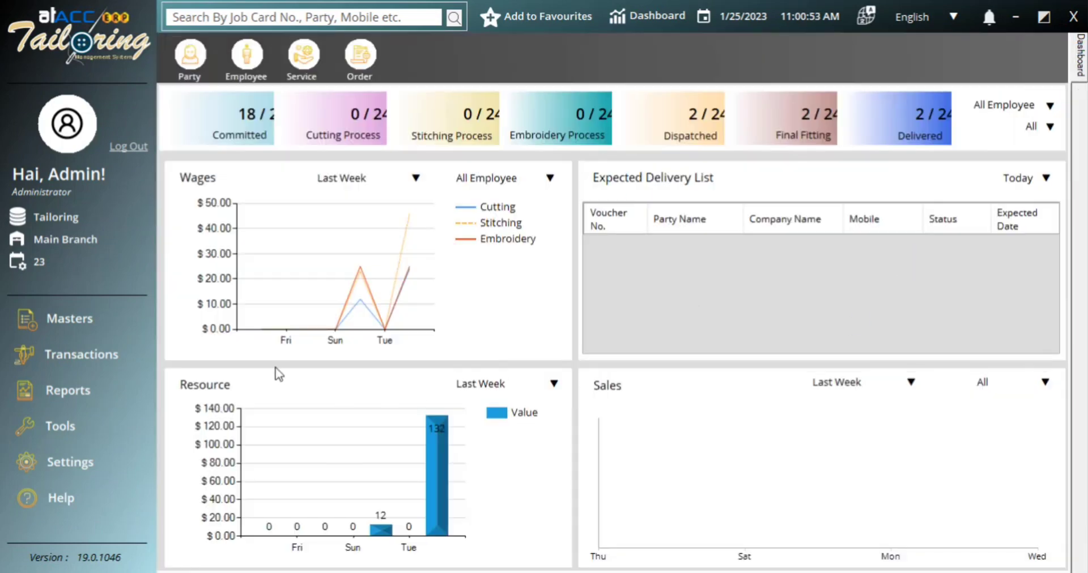
Start a sales invoice, dismiss the unsaved sales list, and set the party to Abc Company and the depot to Default
left_click(116, 362)
left_click(243, 502)
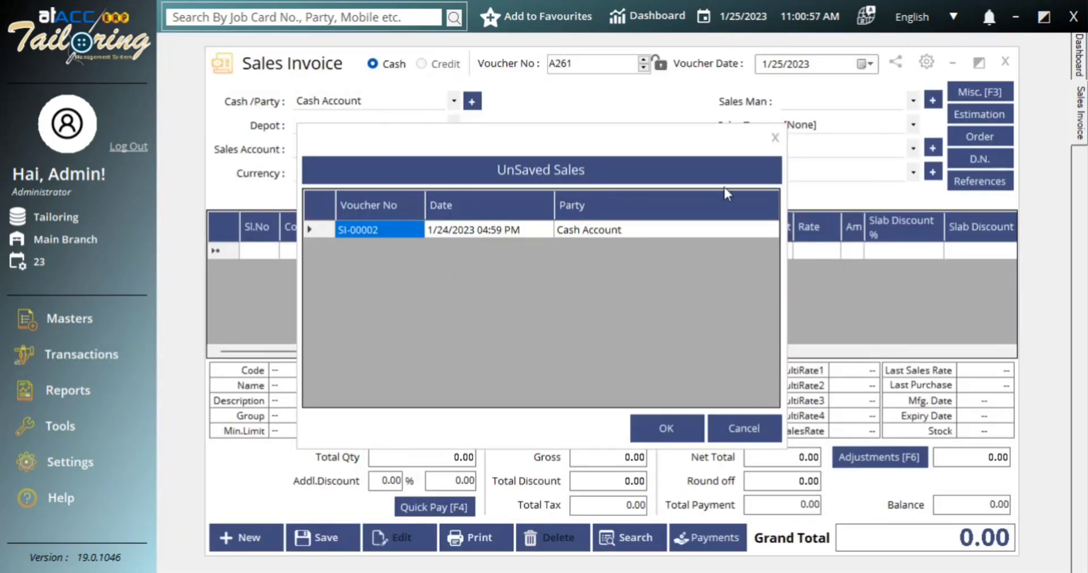
left_click(775, 137)
left_click(356, 101)
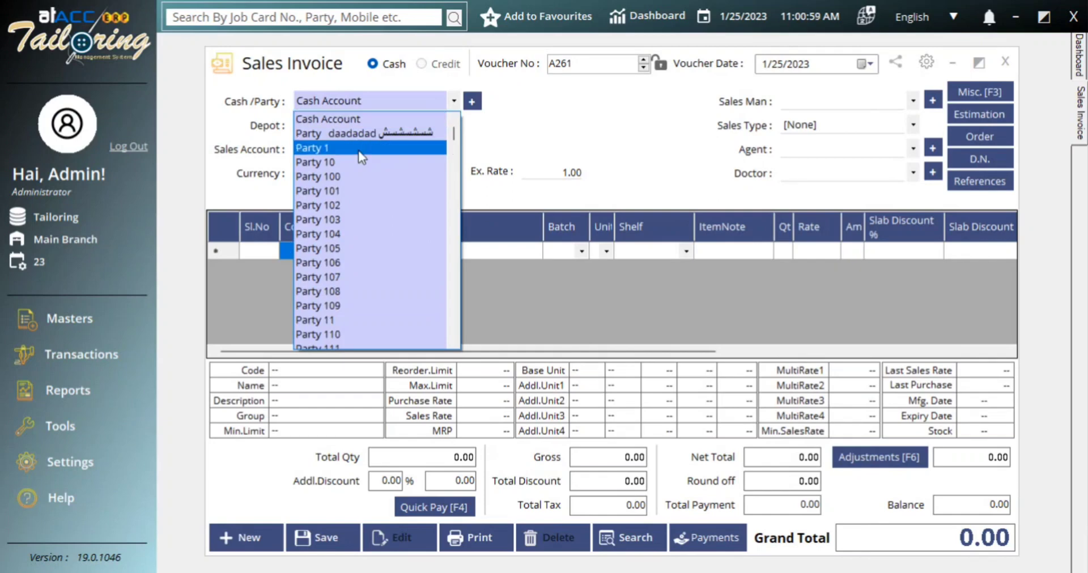
scroll(358, 151, "up", 2)
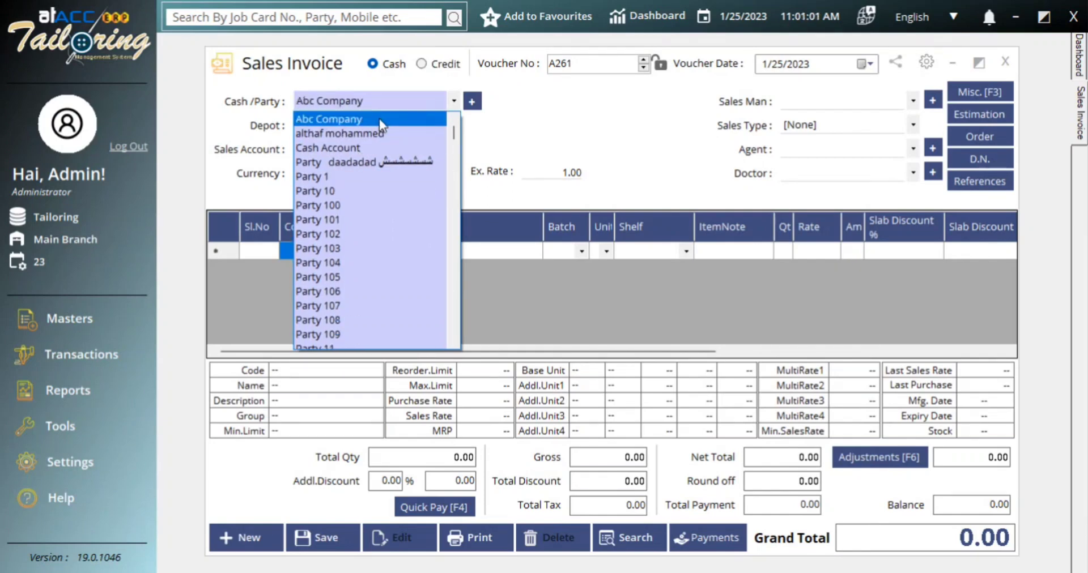
left_click(379, 118)
left_click(348, 139)
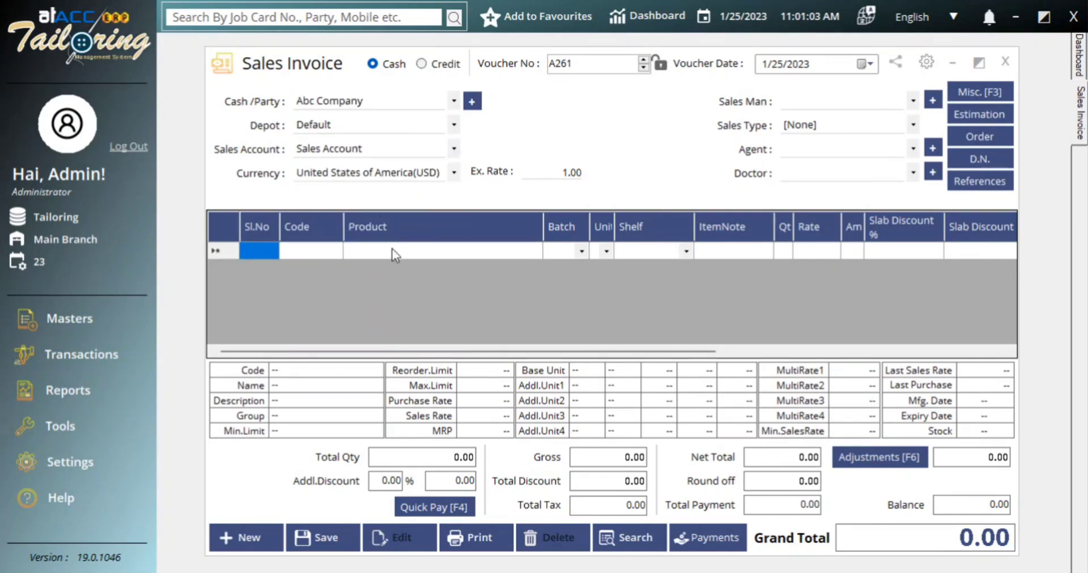
Add the Over coat product as the first line of the sales invoice
left_click(395, 255)
type("ov")
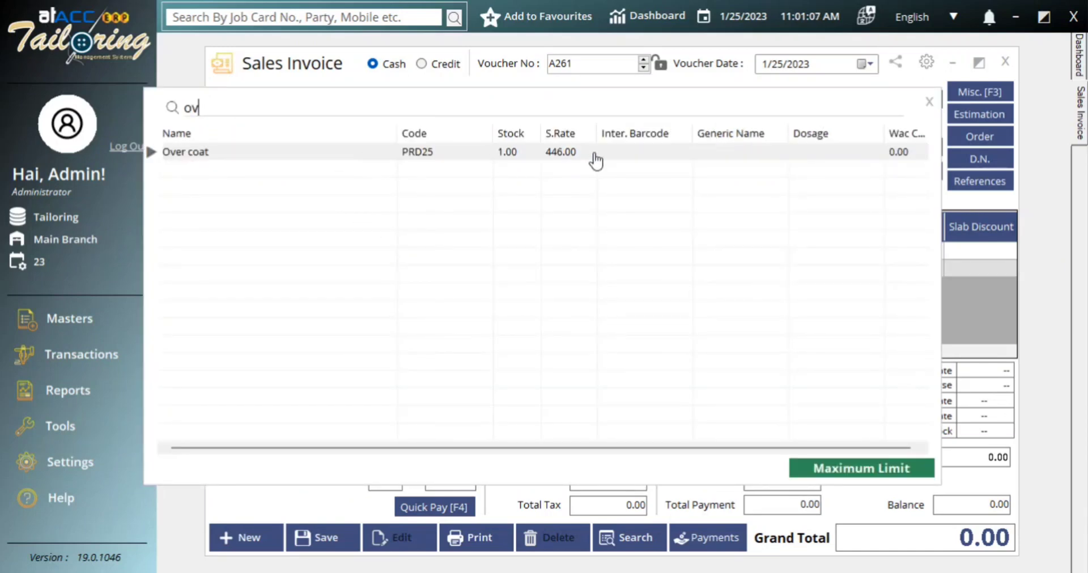
left_click(554, 160)
double_click(554, 153)
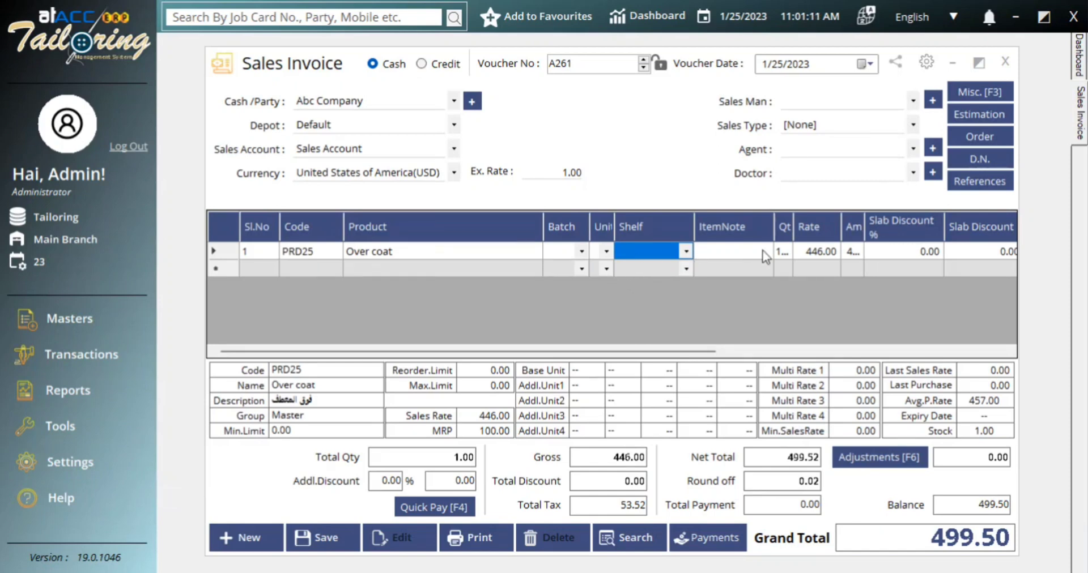
Set the Over coat line's rate to 500 and move on to its second discount percentage
left_click(820, 251)
left_click_drag(806, 257, 1086, 260)
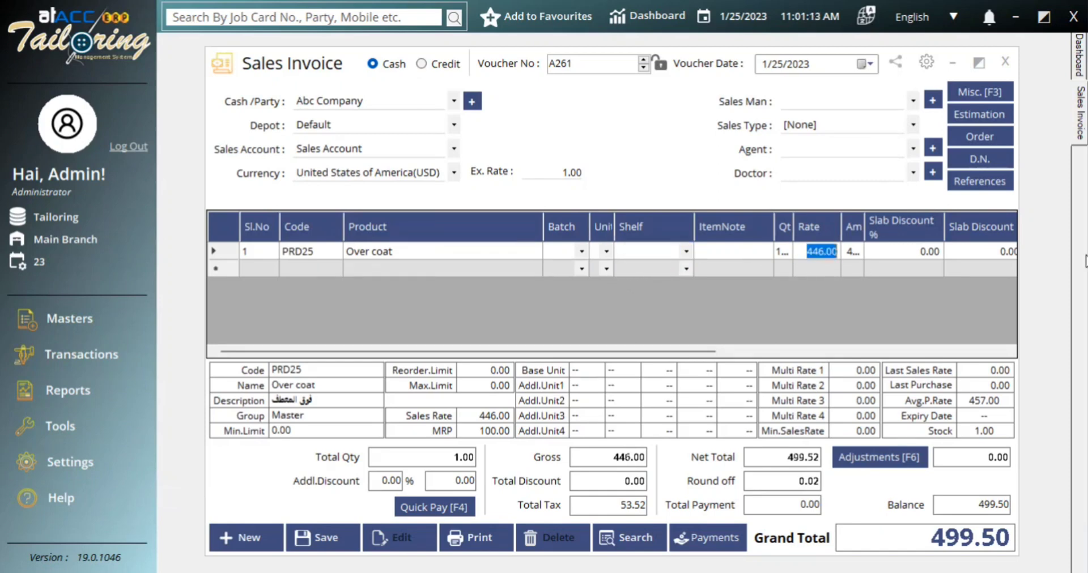
type("500")
key("Tab")
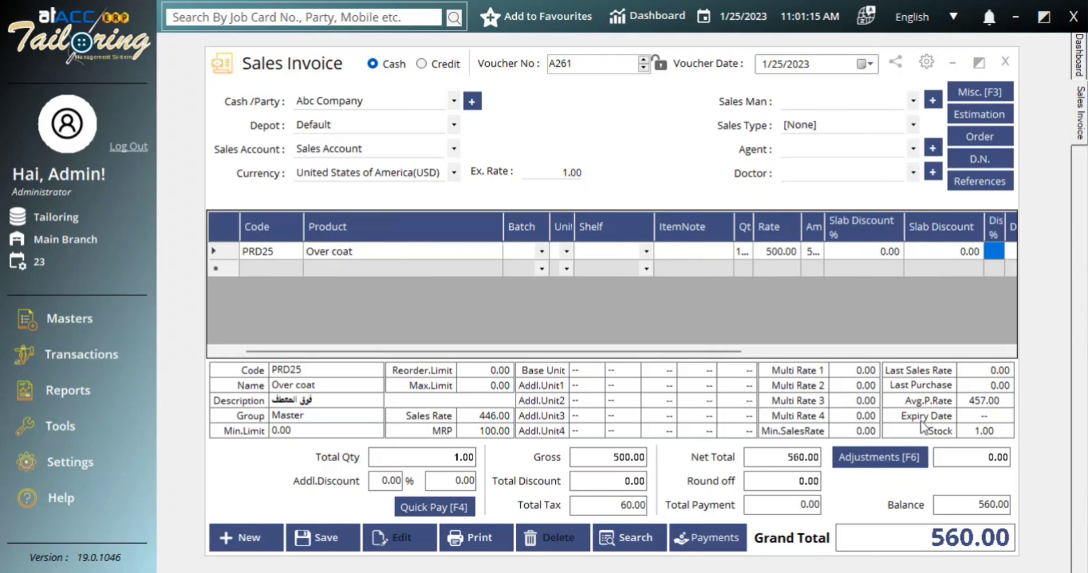
key("Tab")
key("Tab")
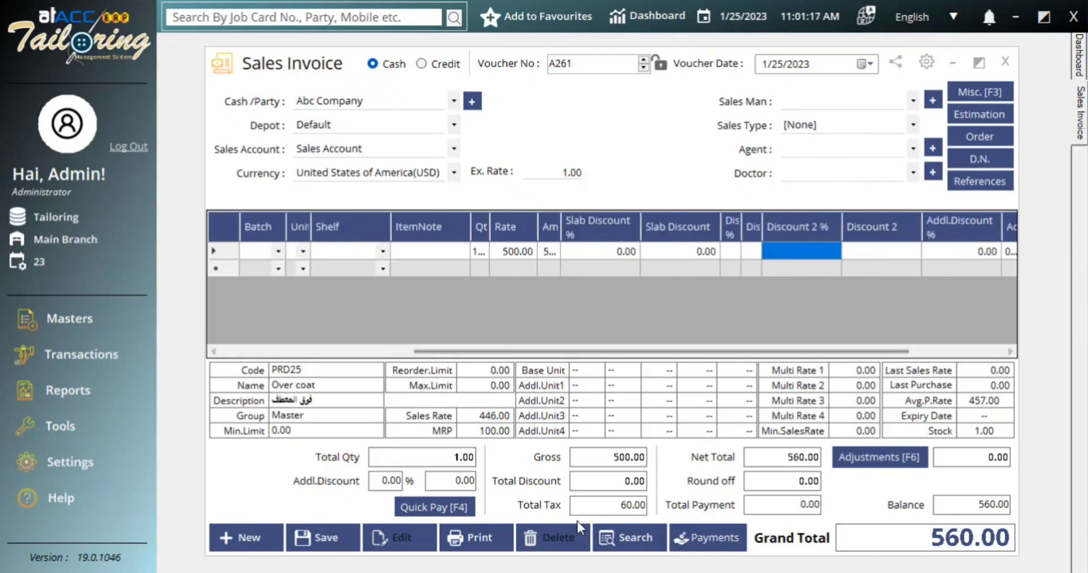
Record a cash payment of 460 against the sales invoice
left_click(688, 547)
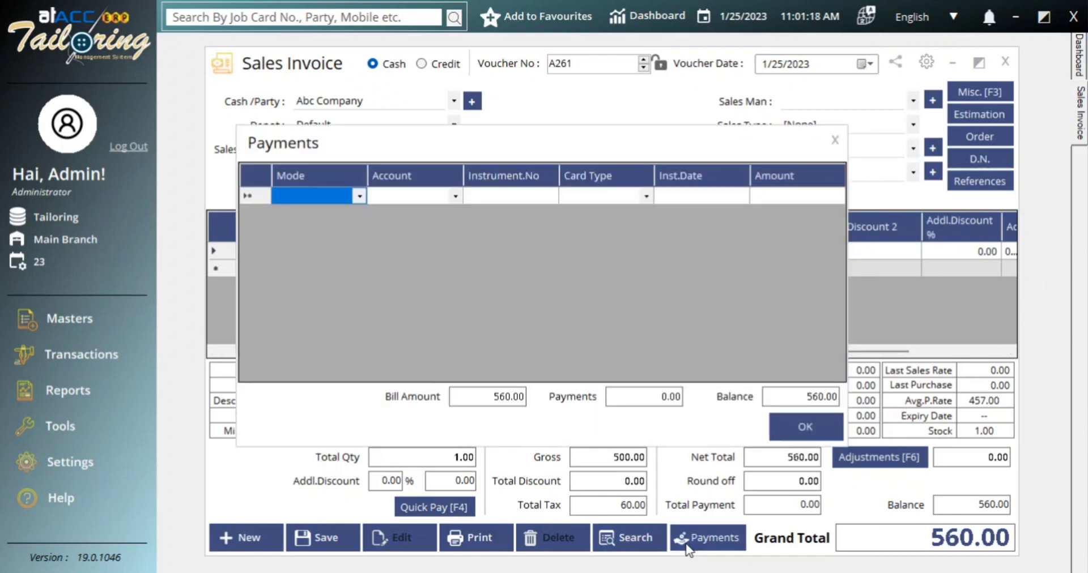
left_click(363, 196)
left_click(362, 196)
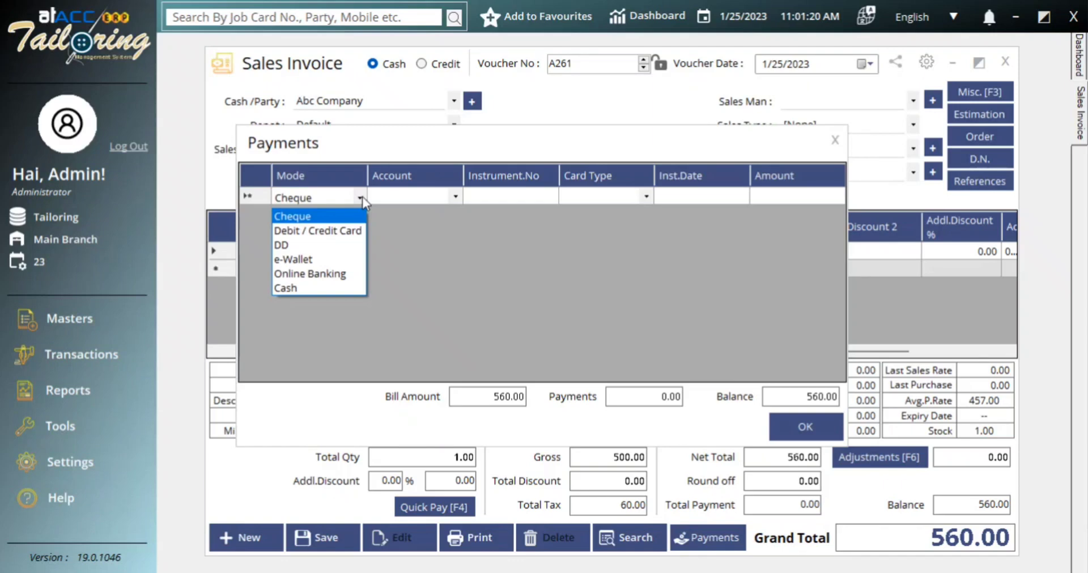
left_click(340, 287)
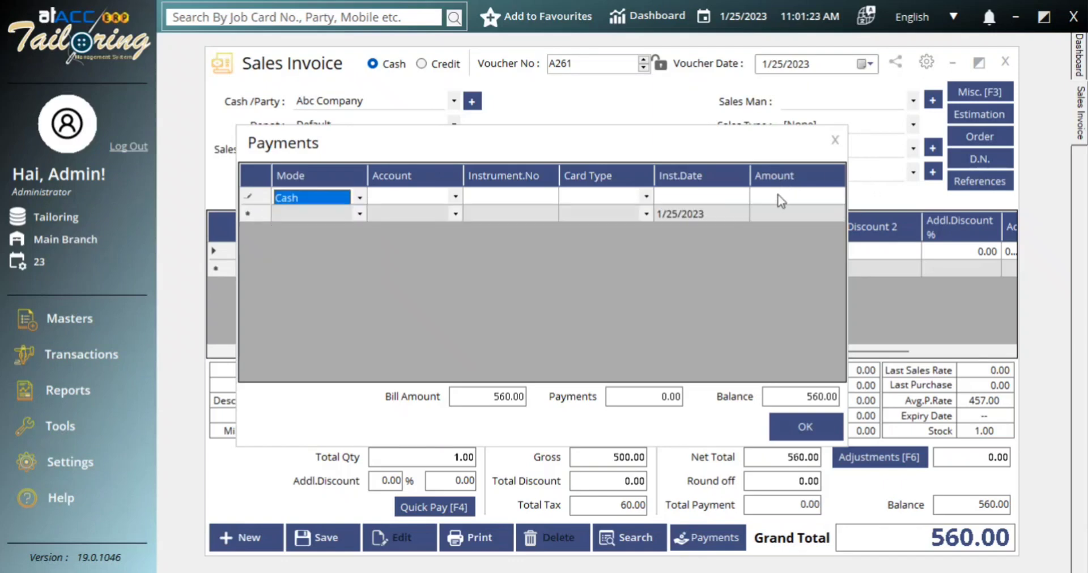
left_click(779, 202)
type("46")
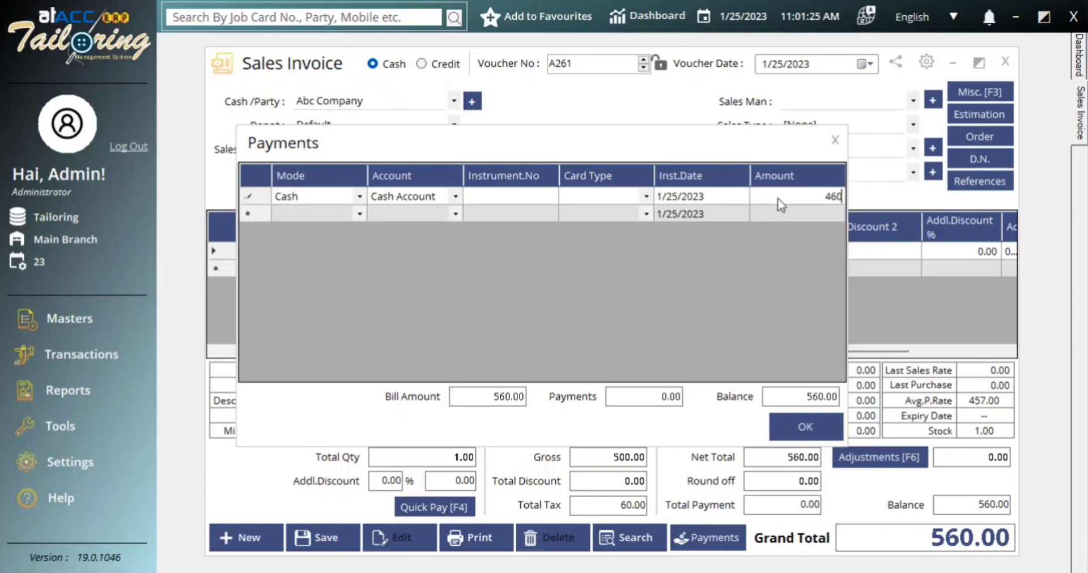
type("0")
key("Return")
left_click(823, 413)
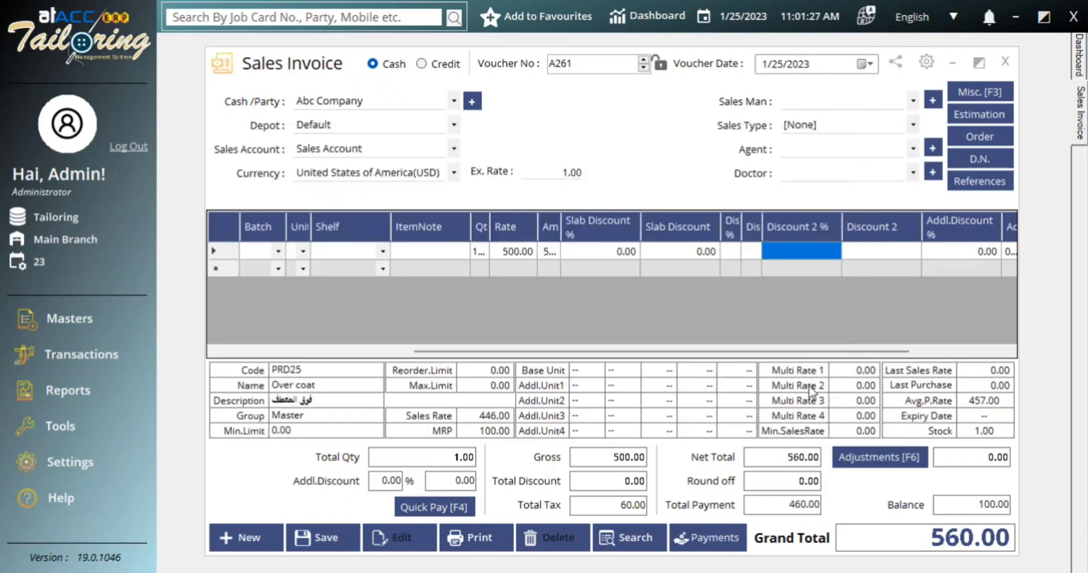
Save the cash sales invoice with a total payment of 560, dismissing the dialogs that come up
left_click(342, 539)
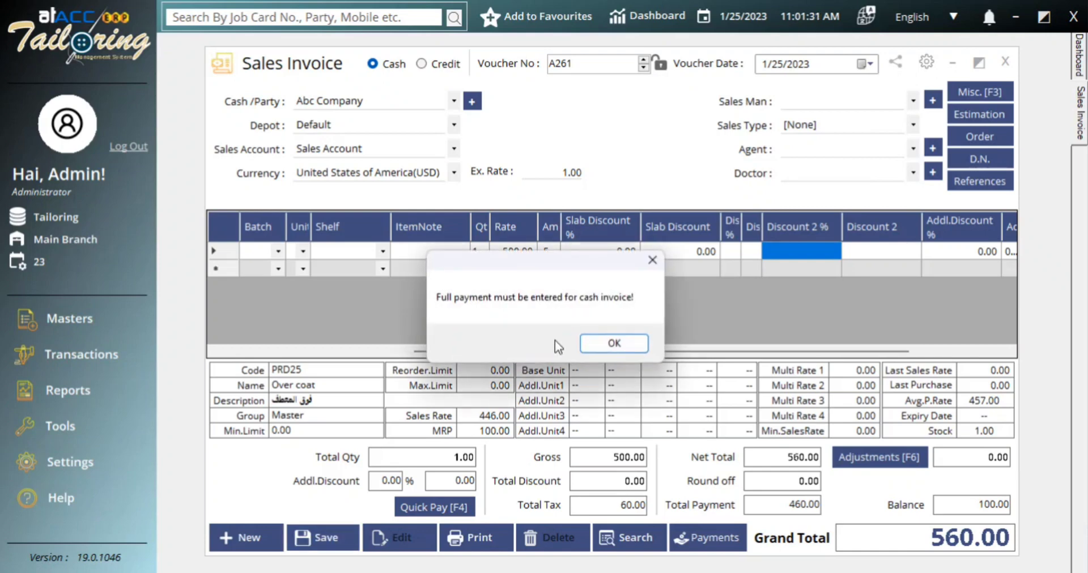
left_click(610, 342)
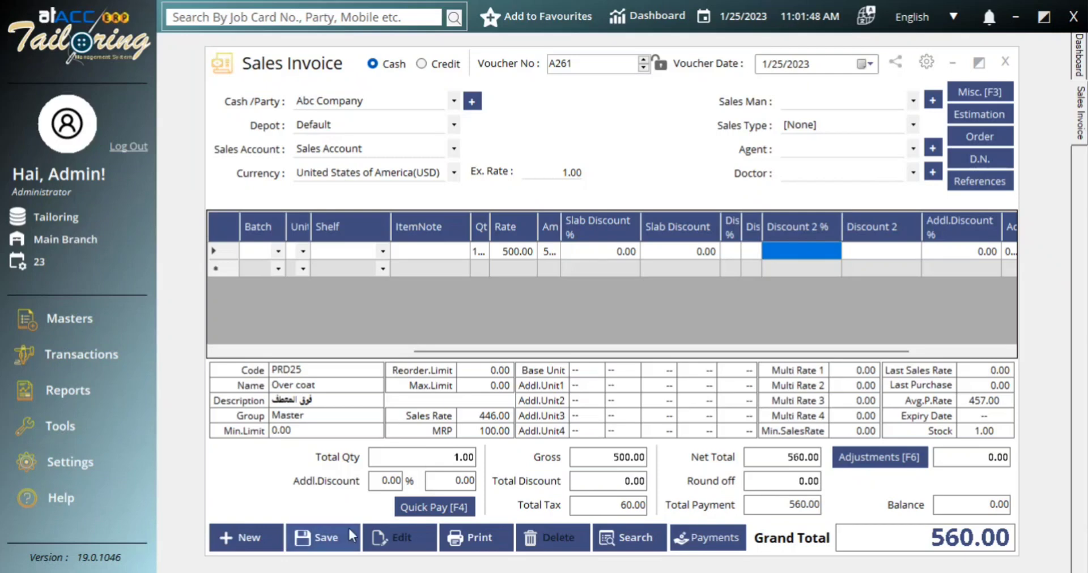
left_click(346, 528)
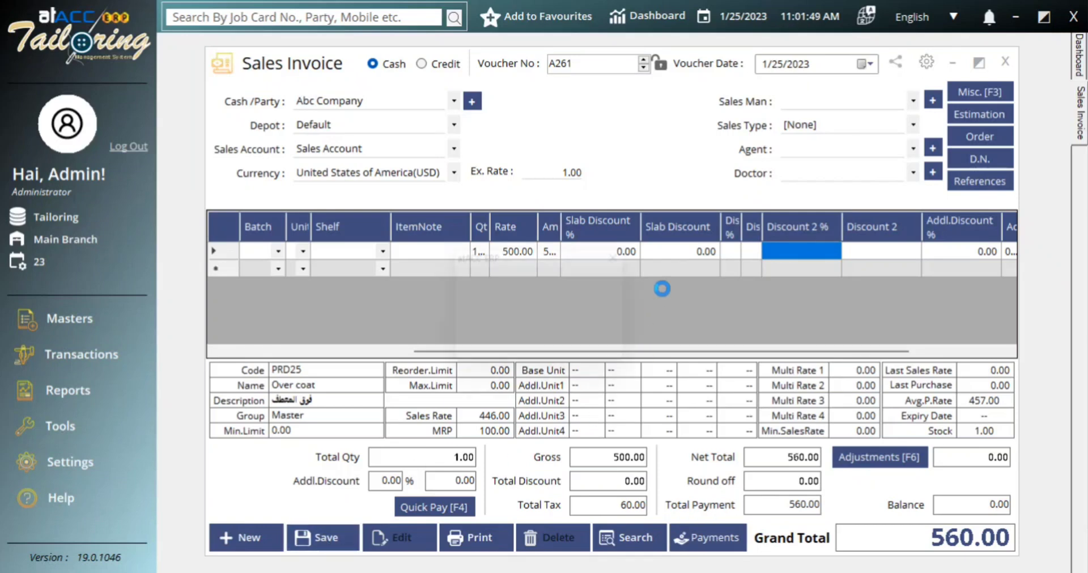
left_click(594, 347)
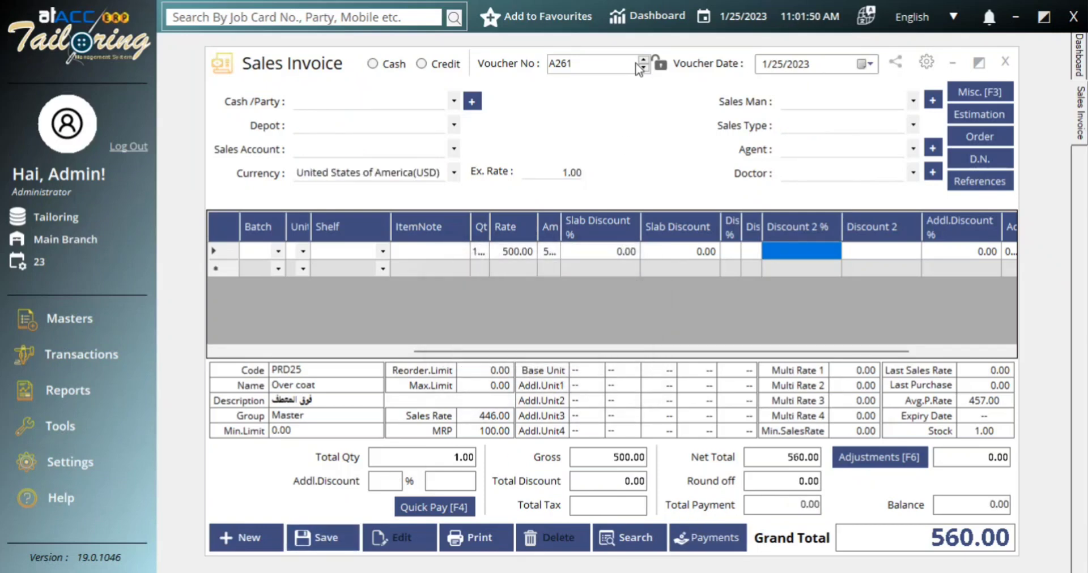
Reopen the saved sales invoice, browse the report folders for a print format, and close the invoice form
left_click(644, 68)
left_click(475, 538)
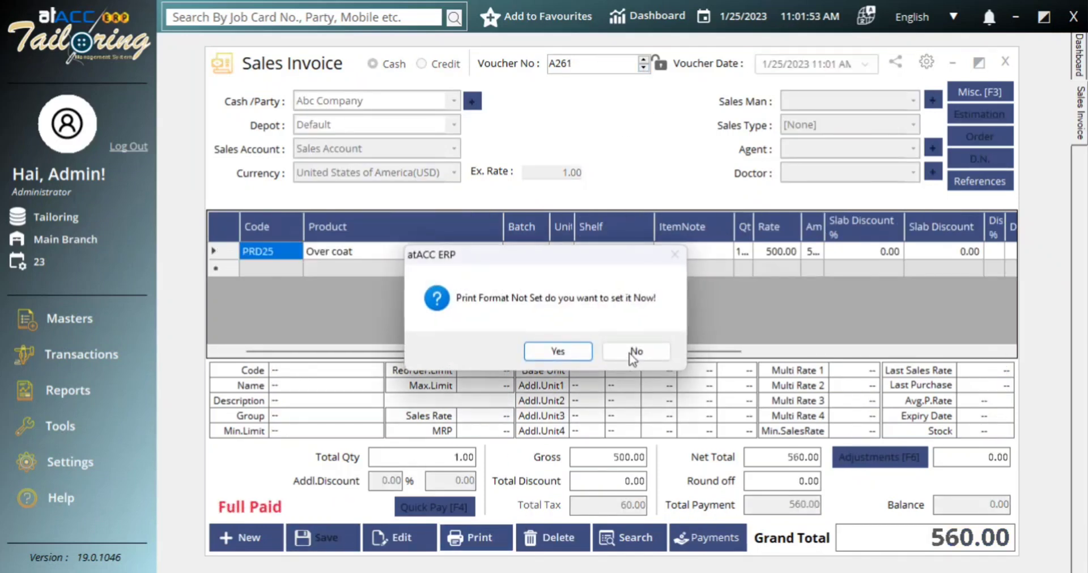
left_click(630, 353)
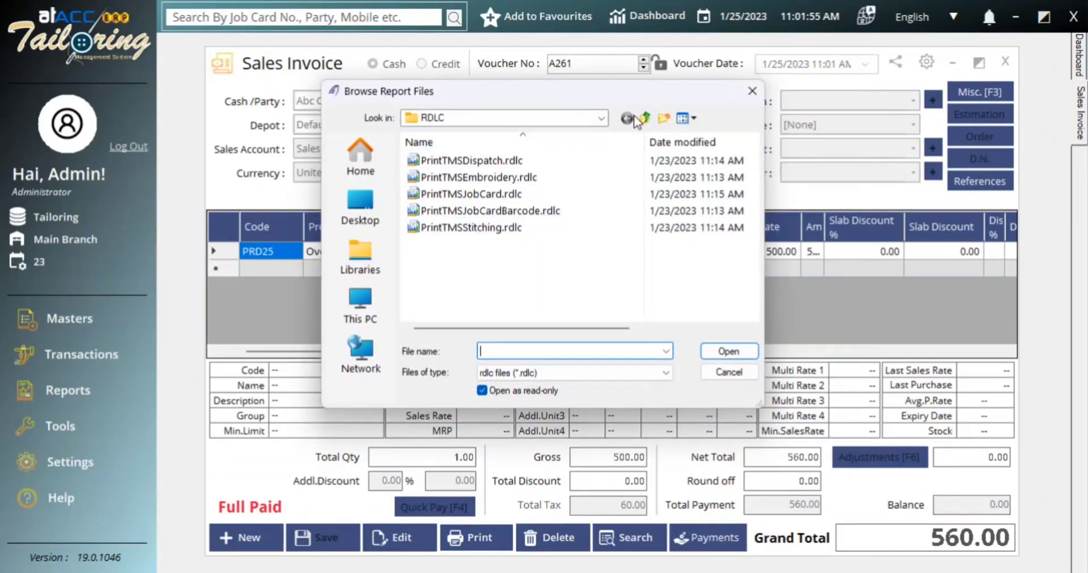
left_click(644, 118)
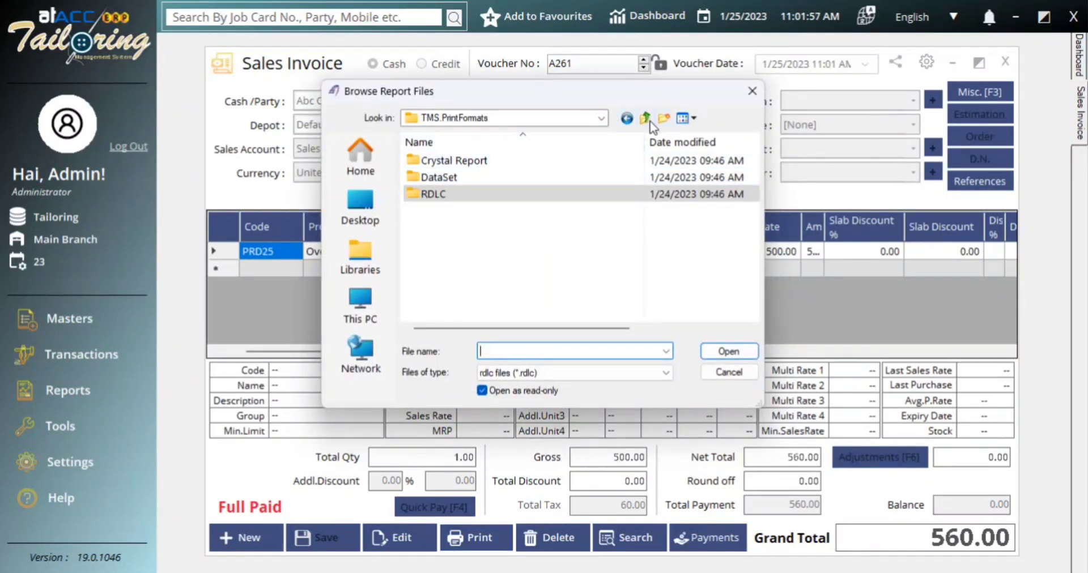
left_click(646, 119)
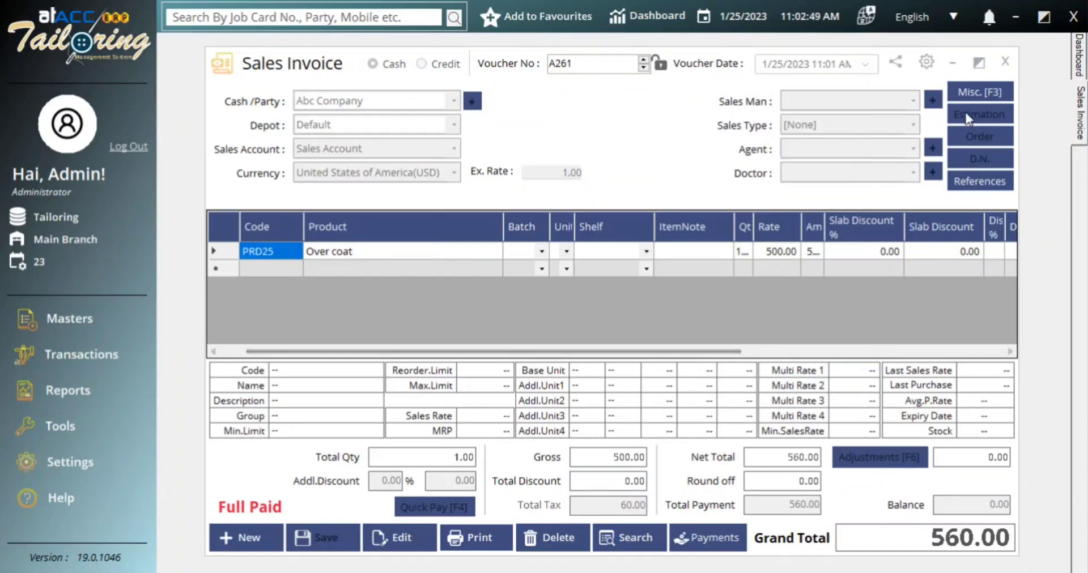
left_click(1004, 64)
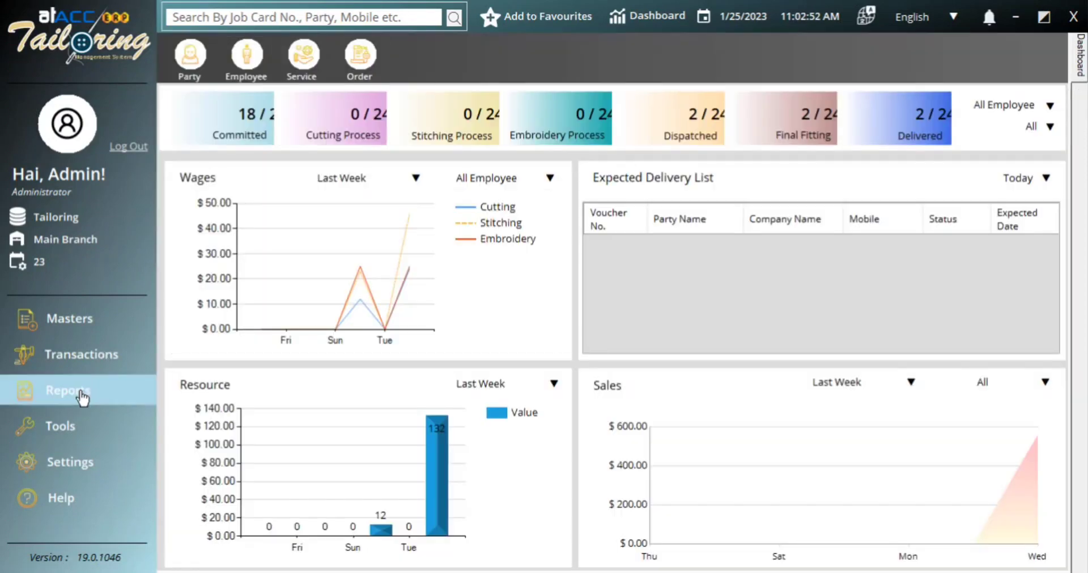
Preview the summarised cutting report for the week and close the preview
left_click(82, 391)
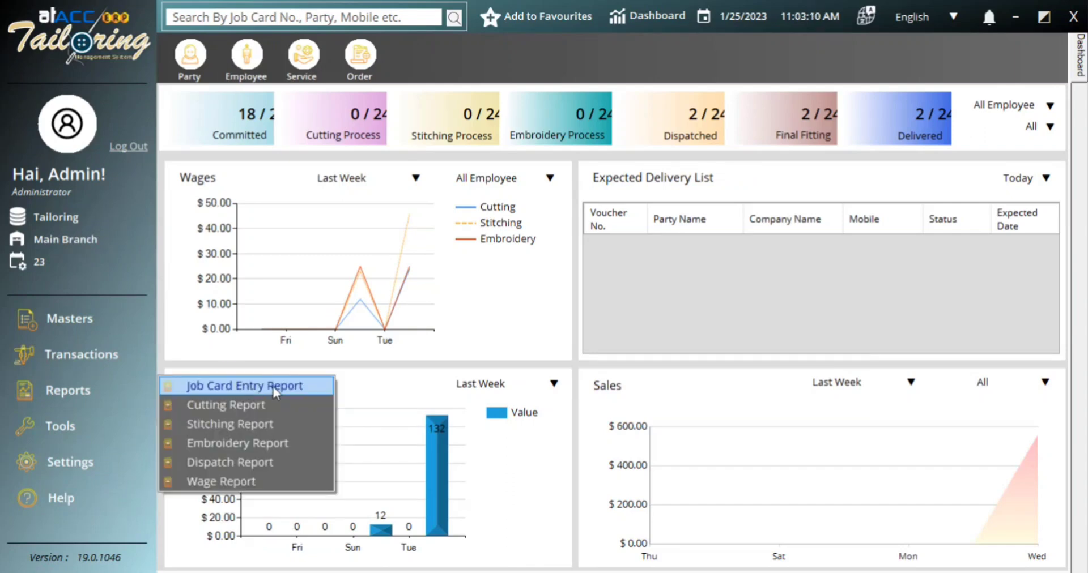
left_click(264, 406)
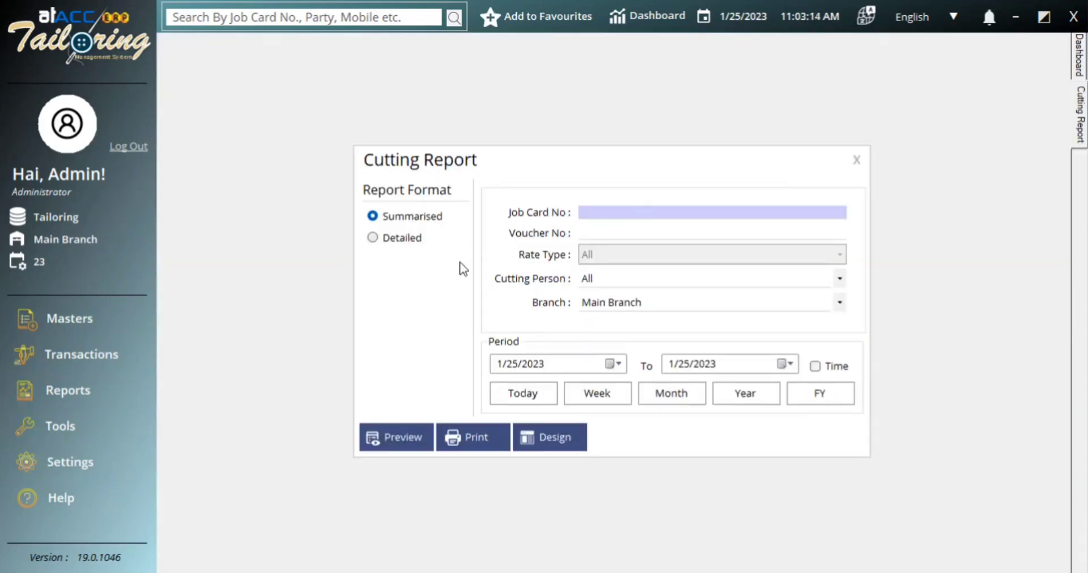
left_click(577, 398)
left_click(412, 439)
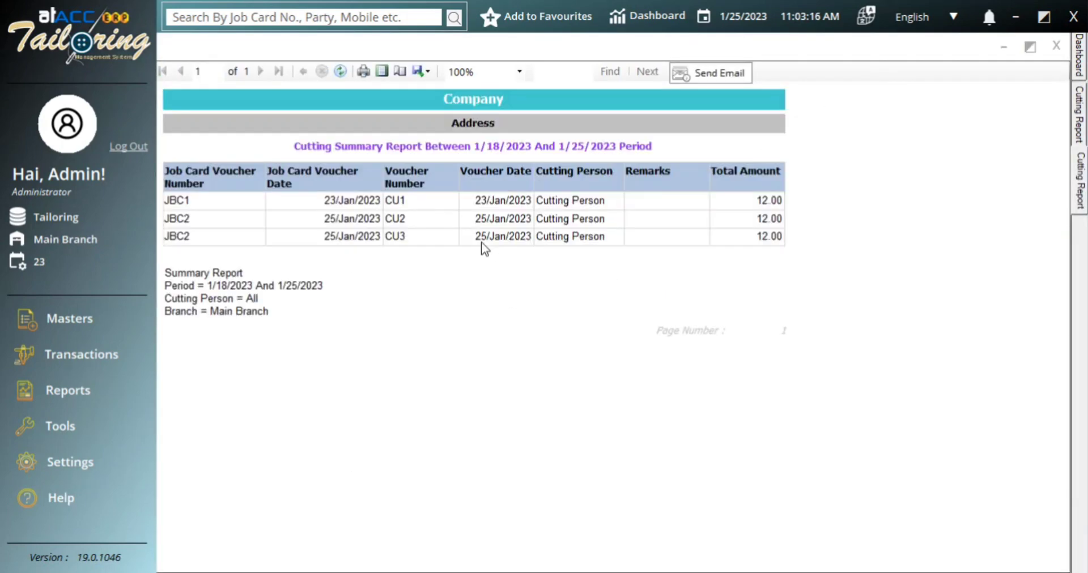
left_click(1038, 49)
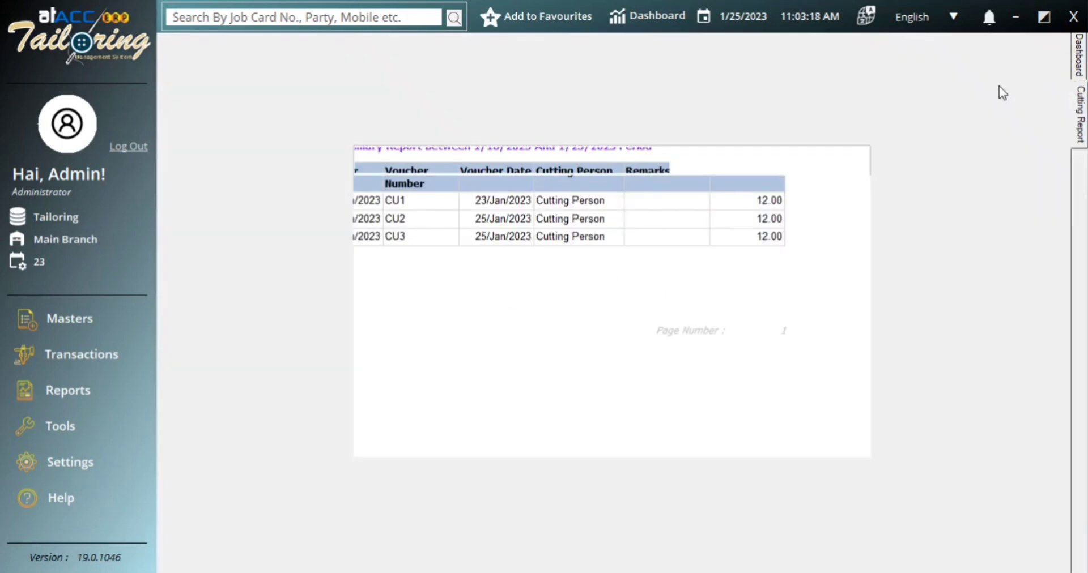
Preview the detailed cutting report for the same week, and close the preview and the report form
left_click(398, 238)
left_click(399, 435)
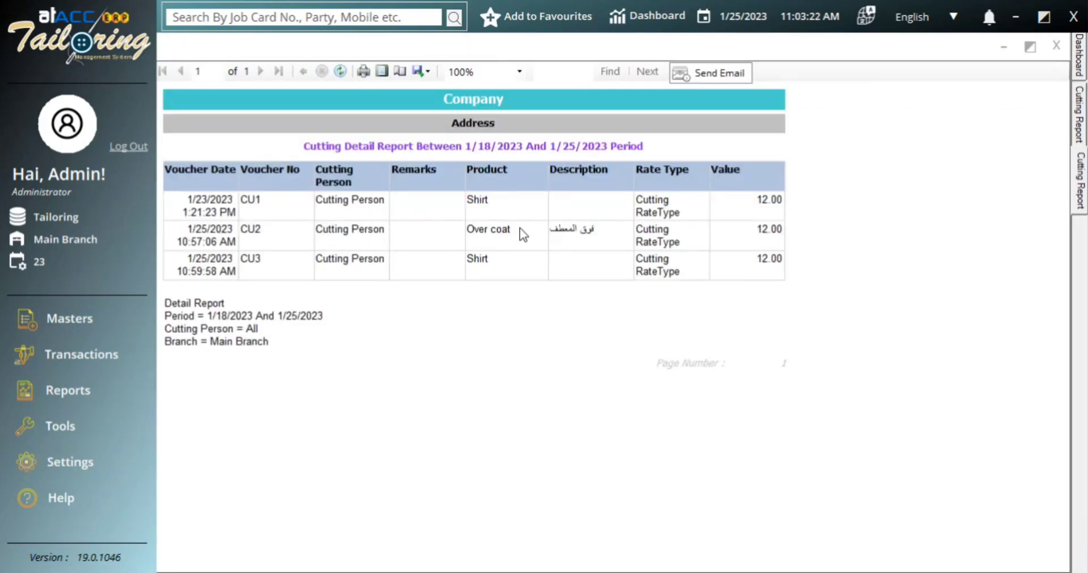
left_click(1048, 54)
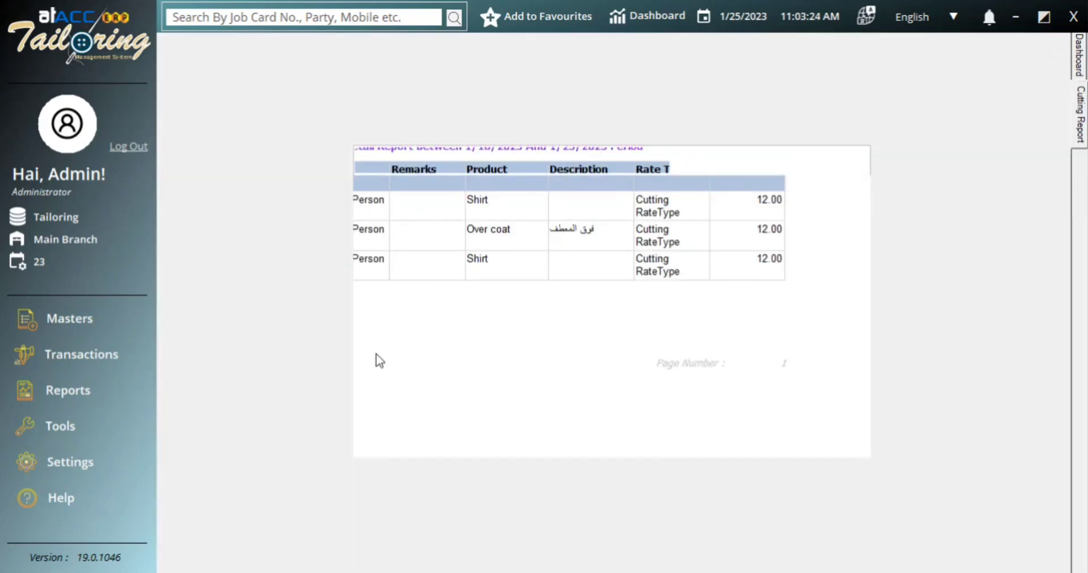
left_click(851, 162)
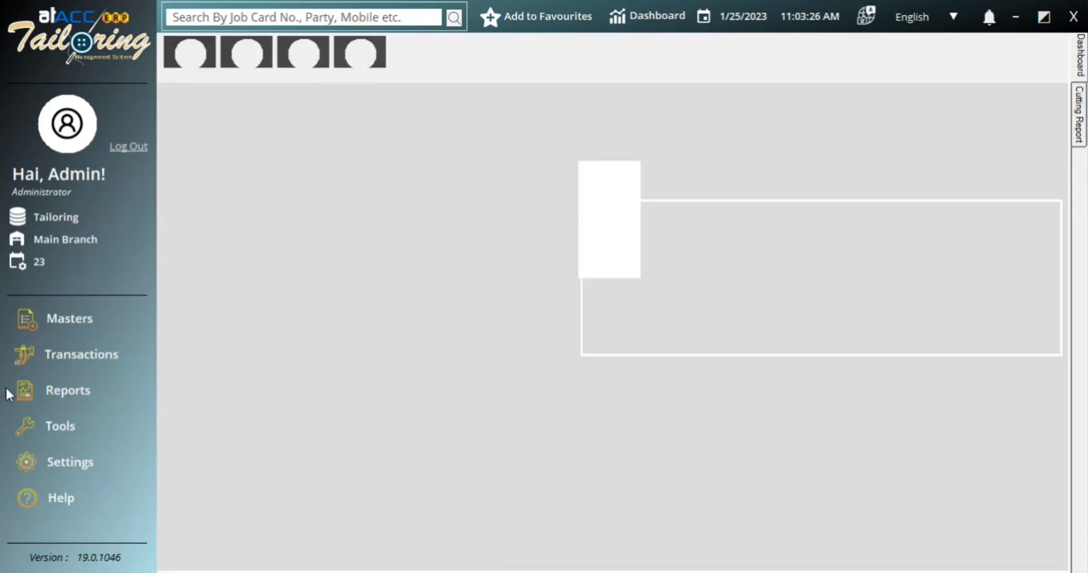
Preview the summarised wage report for the week for all employees, and close the preview
left_click(75, 382)
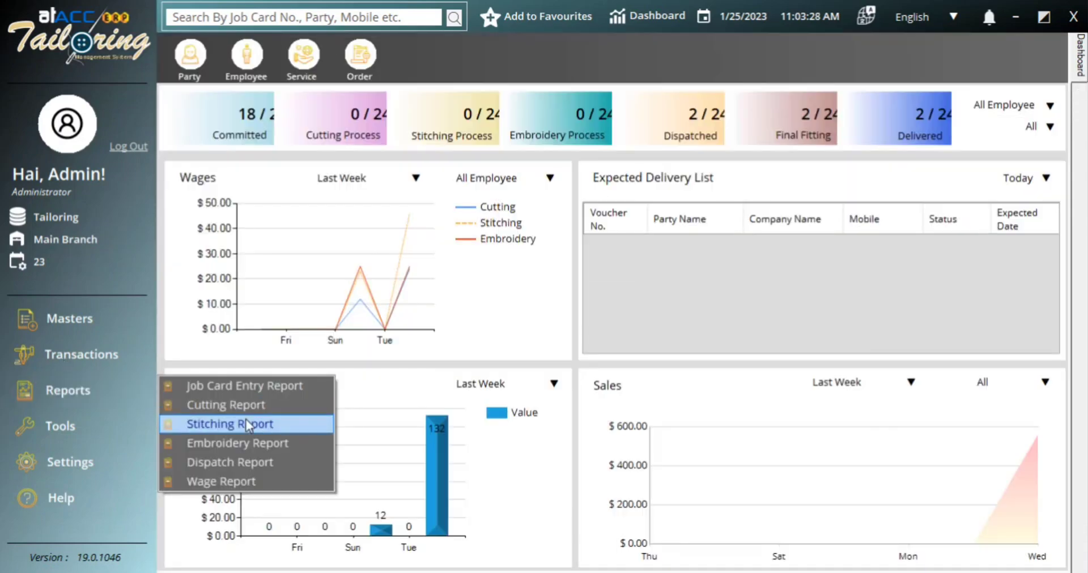
left_click(246, 480)
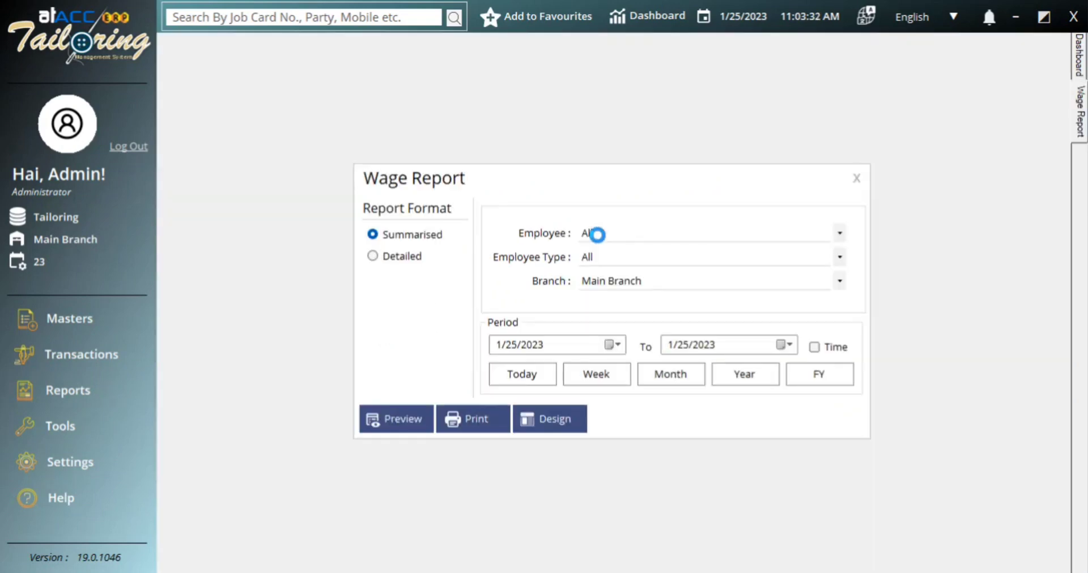
left_click(596, 374)
left_click(396, 419)
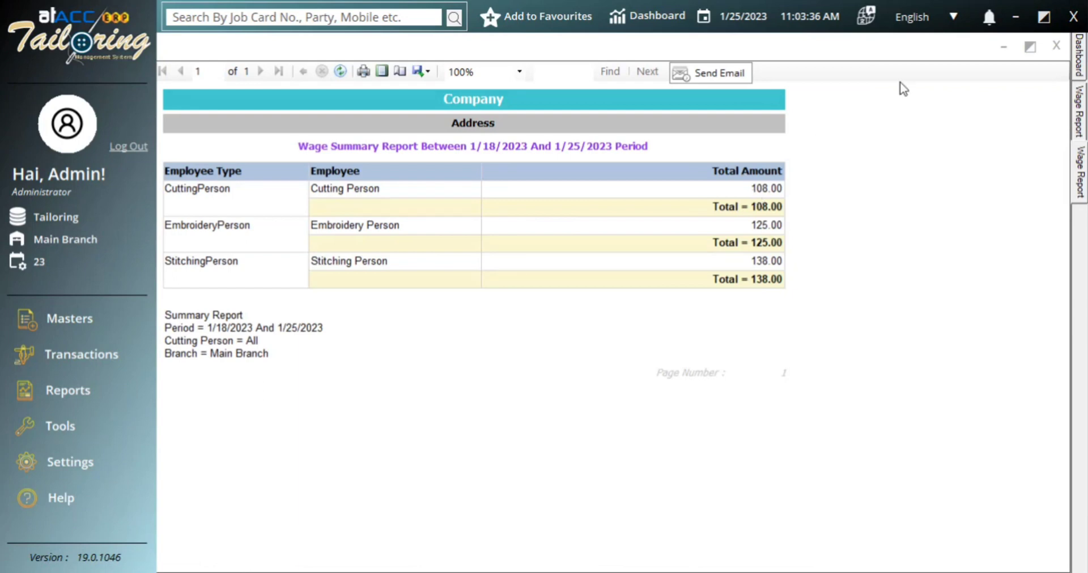
left_click(1055, 47)
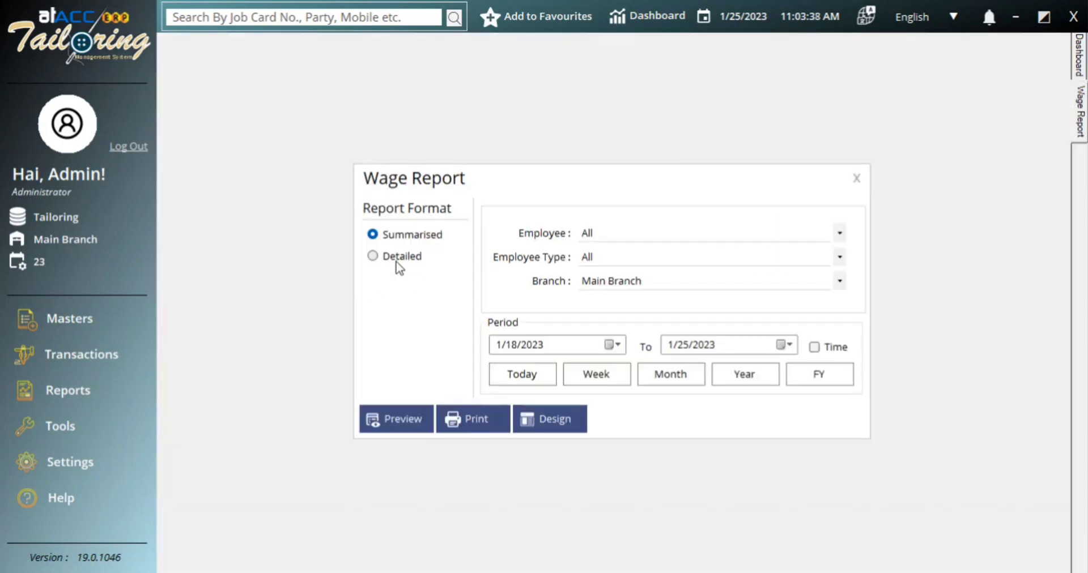
Preview the detailed wage report for the same week, read it through, and close the preview and the report form
left_click(398, 259)
left_click(392, 420)
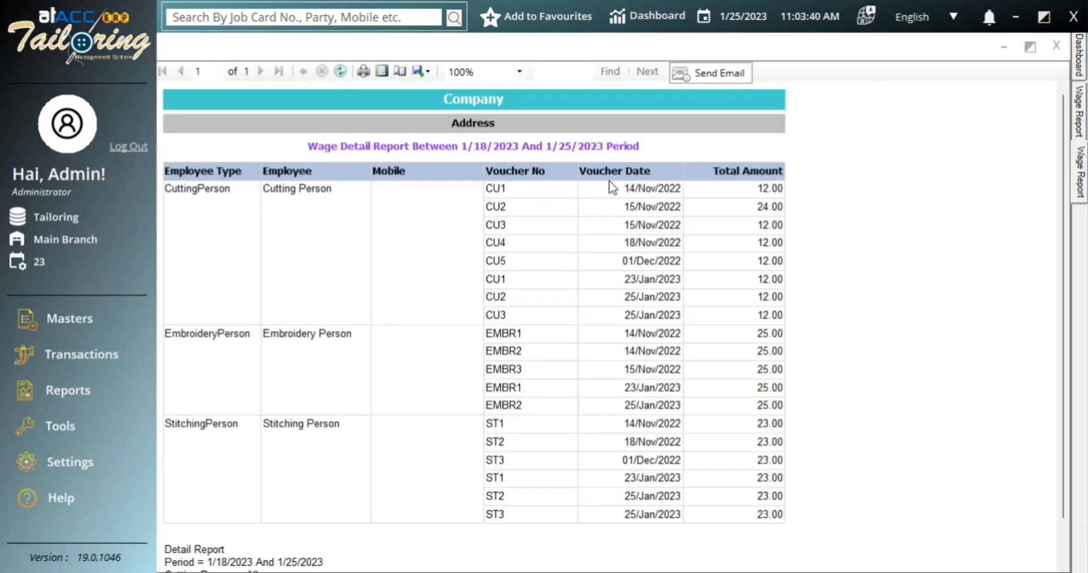
scroll(610, 190, "down", 2)
scroll(616, 230, "up", 2)
left_click(1053, 45)
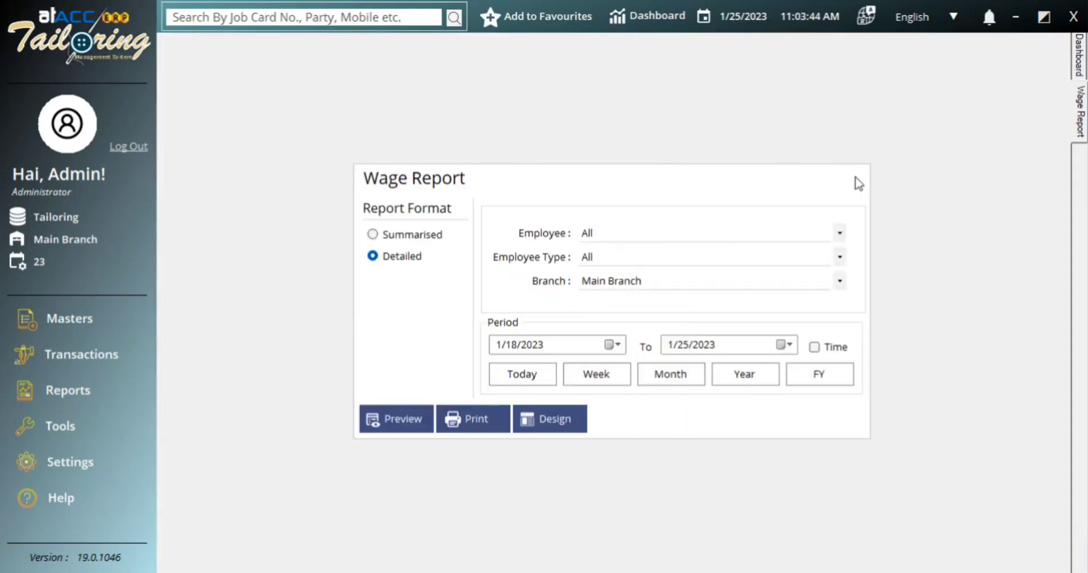
left_click(855, 177)
Examine the job card, job card barcode and stitching formats and the available printers in the Invoice Designer, and close it
left_click(62, 427)
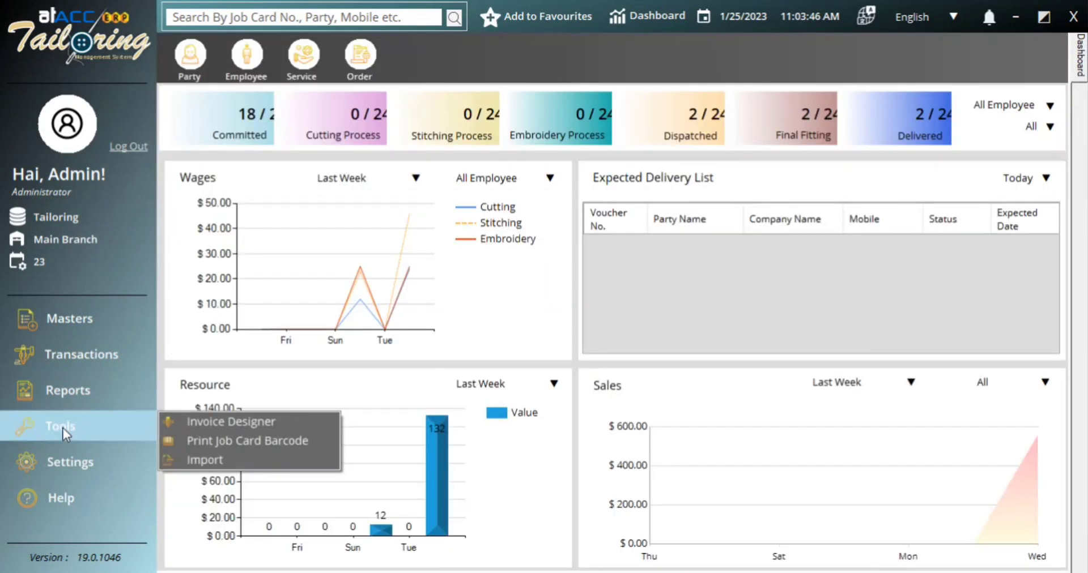
left_click(238, 423)
left_click(397, 198)
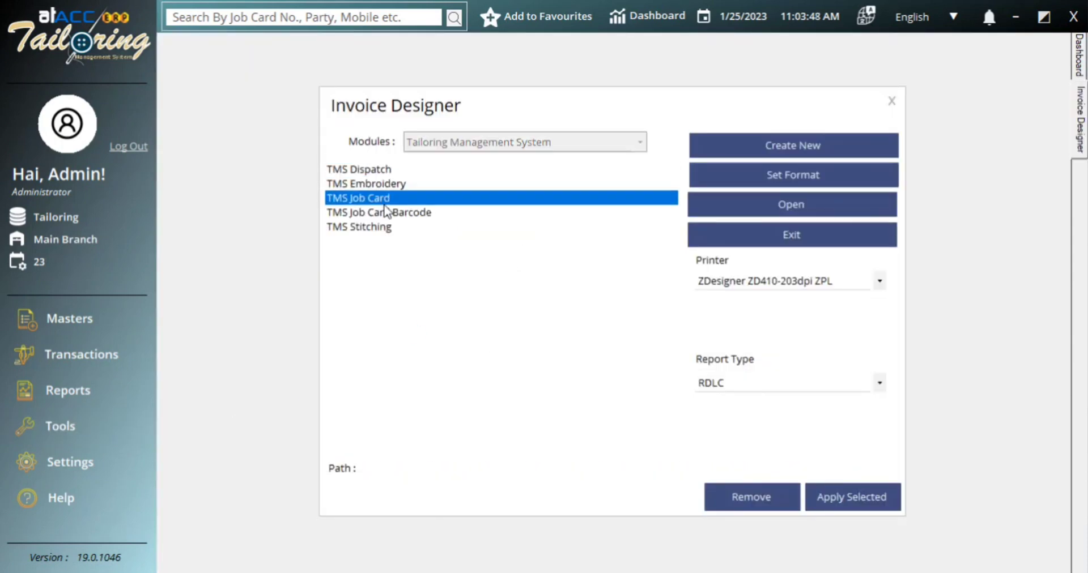
left_click(383, 213)
left_click(379, 227)
left_click(736, 281)
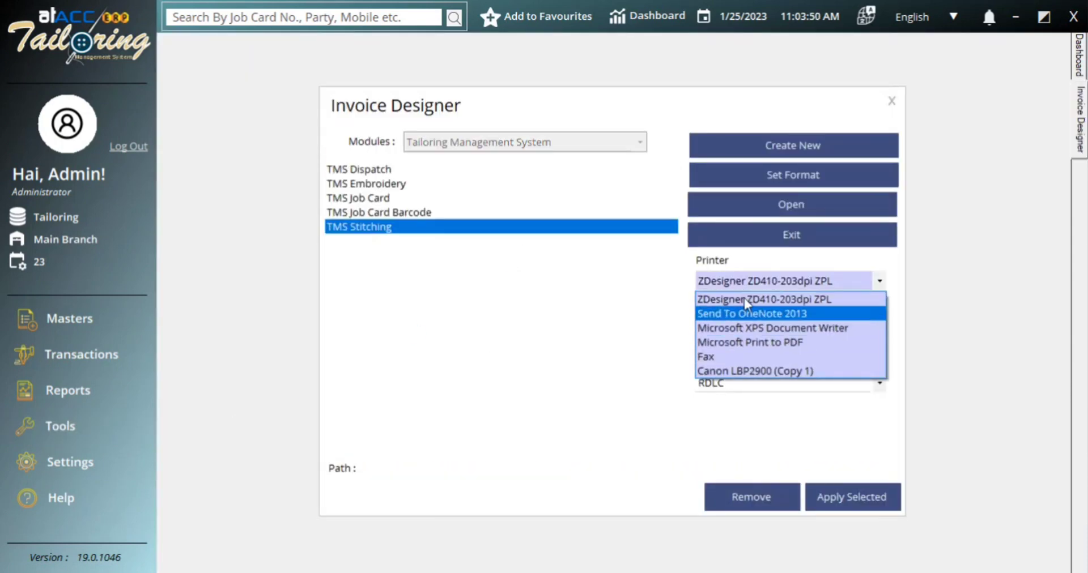
left_click(589, 341)
left_click(892, 102)
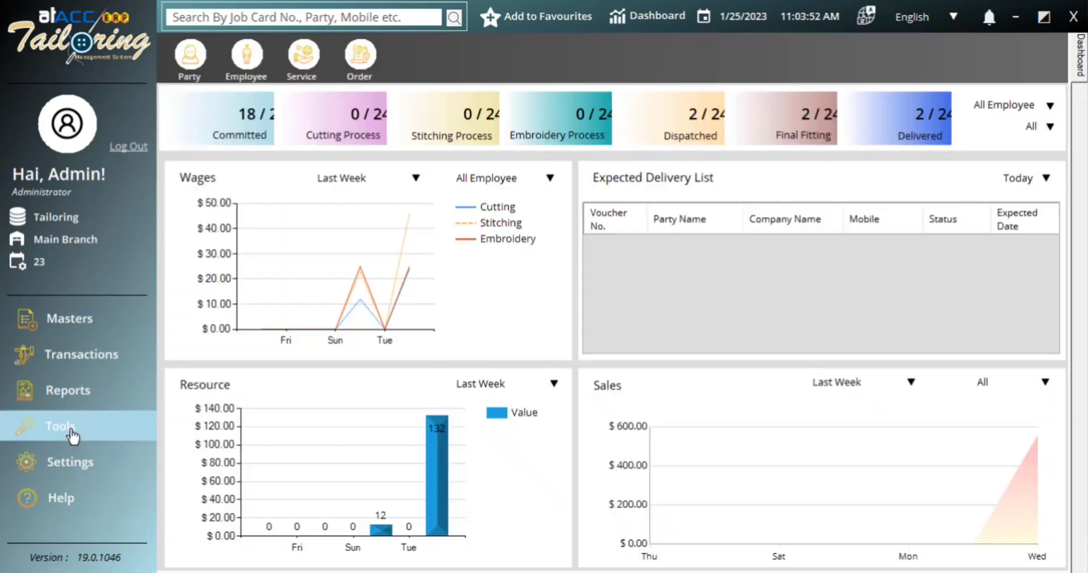
Preview the barcode printout for Abc Company's job card JBC2
left_click(72, 429)
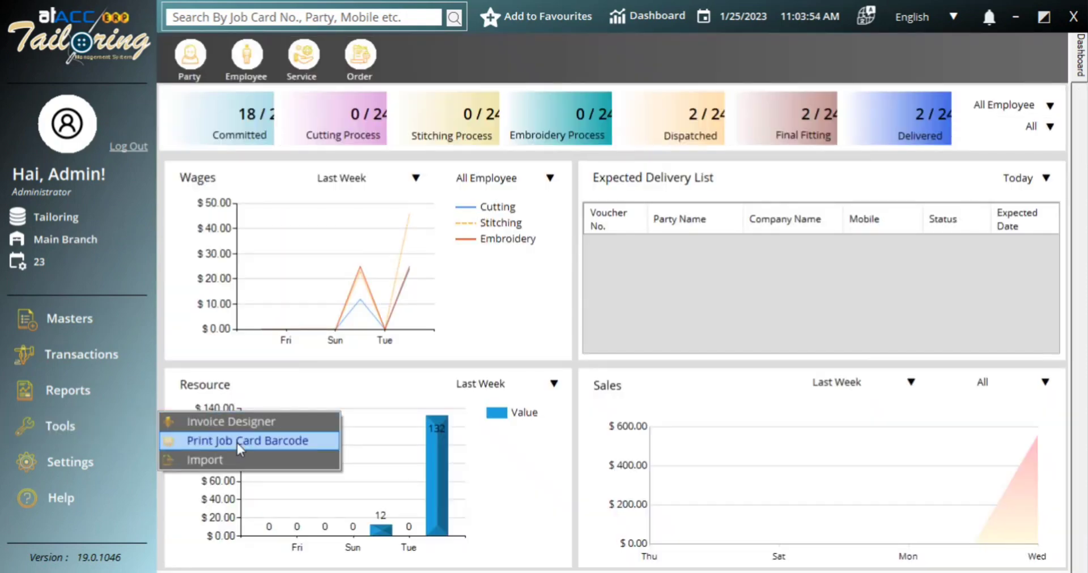
left_click(236, 443)
type("j")
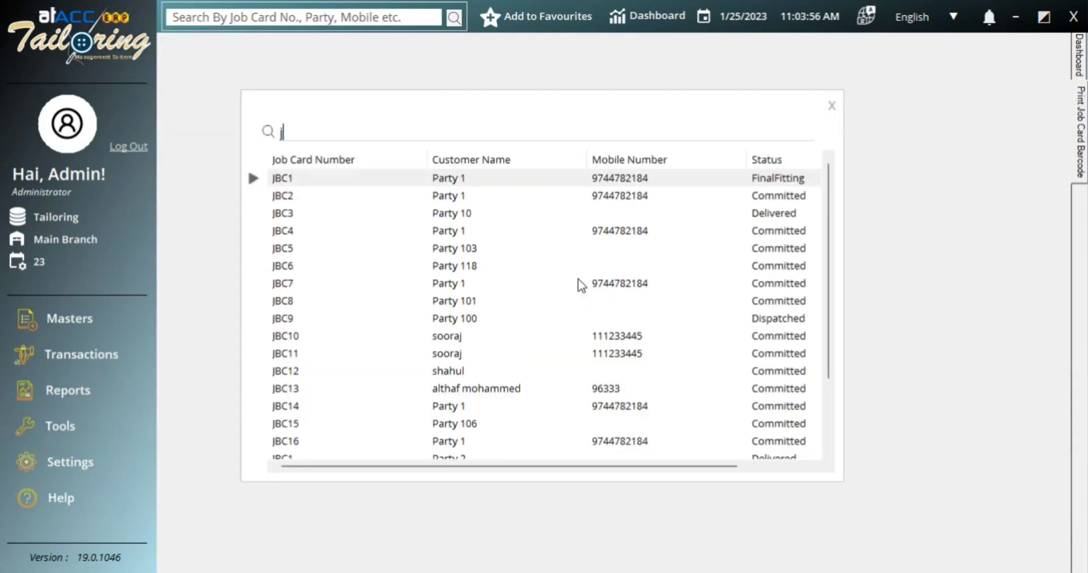
scroll(578, 279, "down", 3)
left_click(496, 441)
double_click(495, 440)
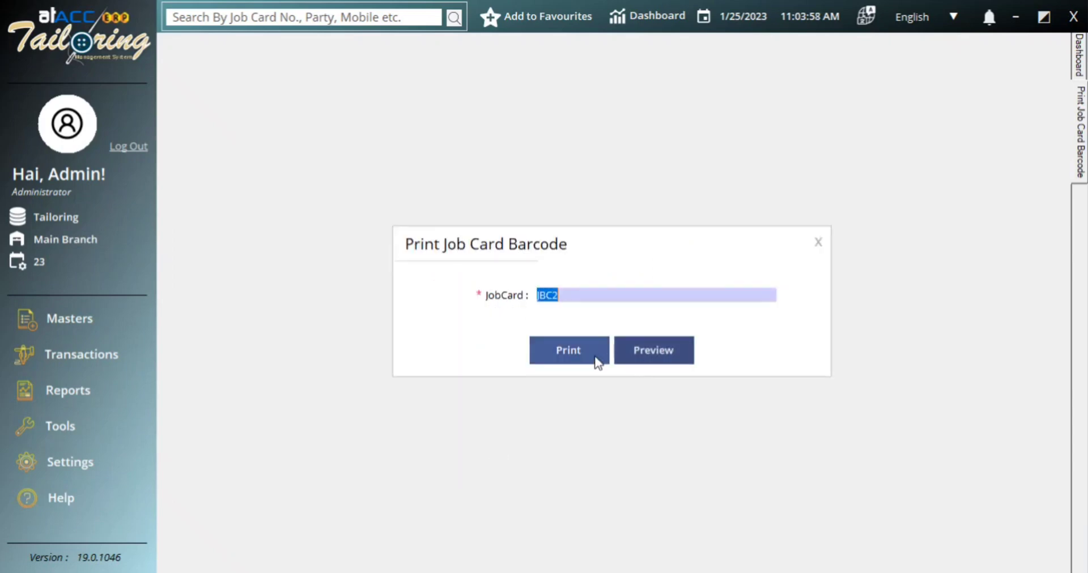
left_click(667, 347)
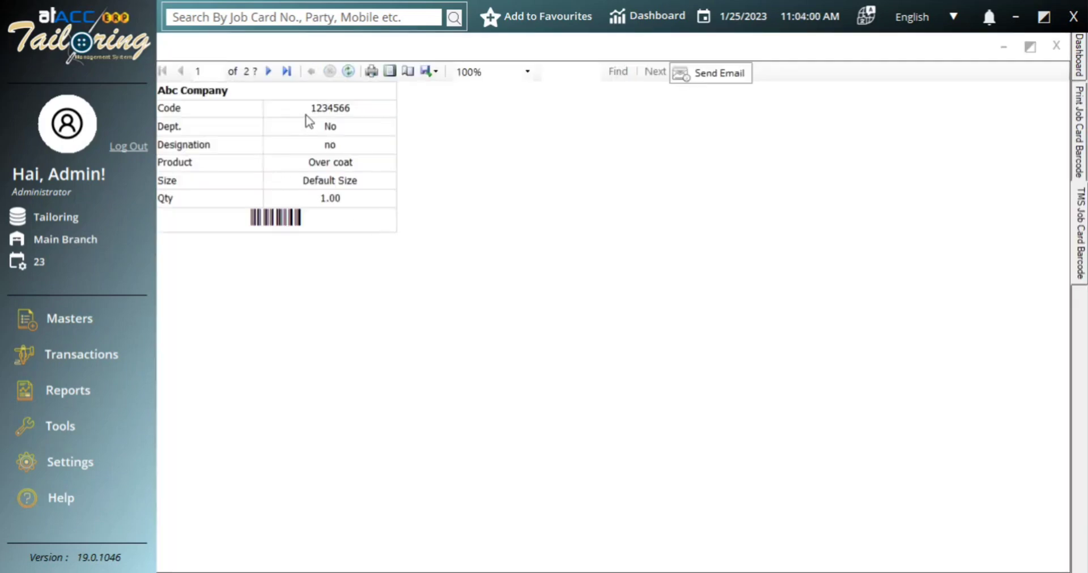
Look through both job card barcode labels, including in whole-page print layout, and close the preview and the barcode printing form
left_click(286, 71)
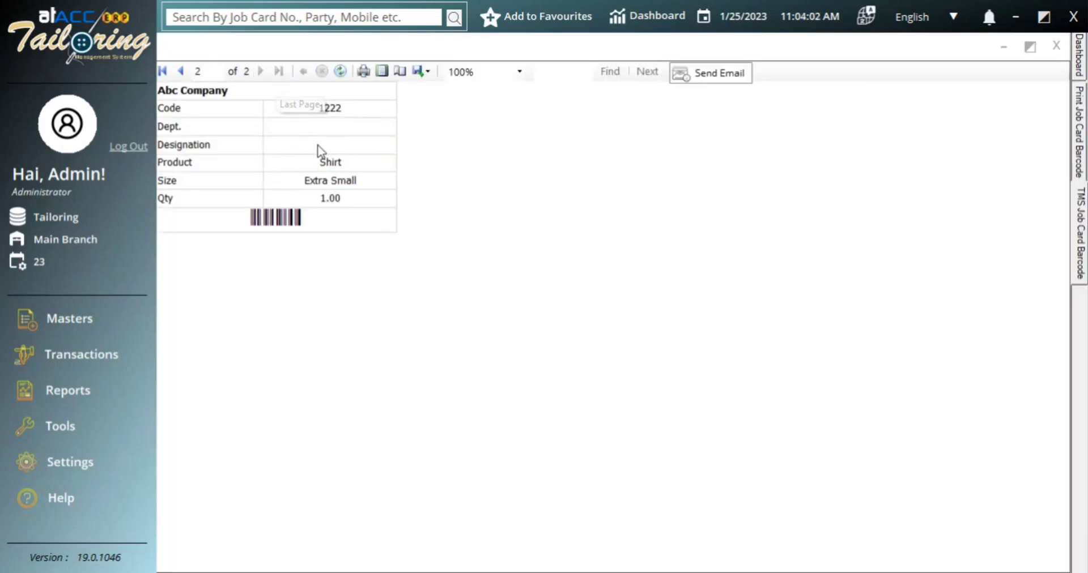
left_click(181, 71)
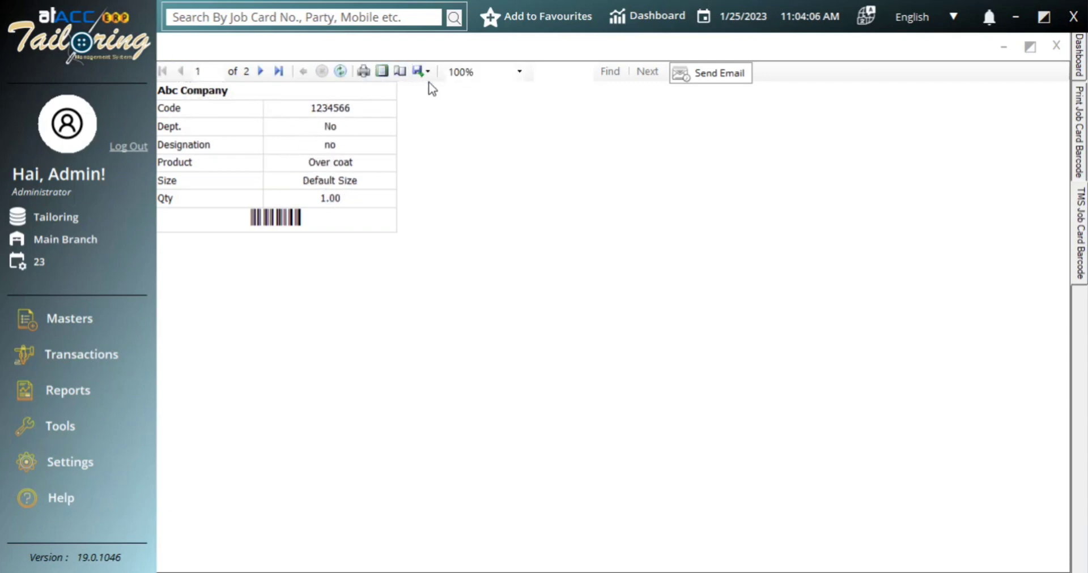
left_click(518, 77)
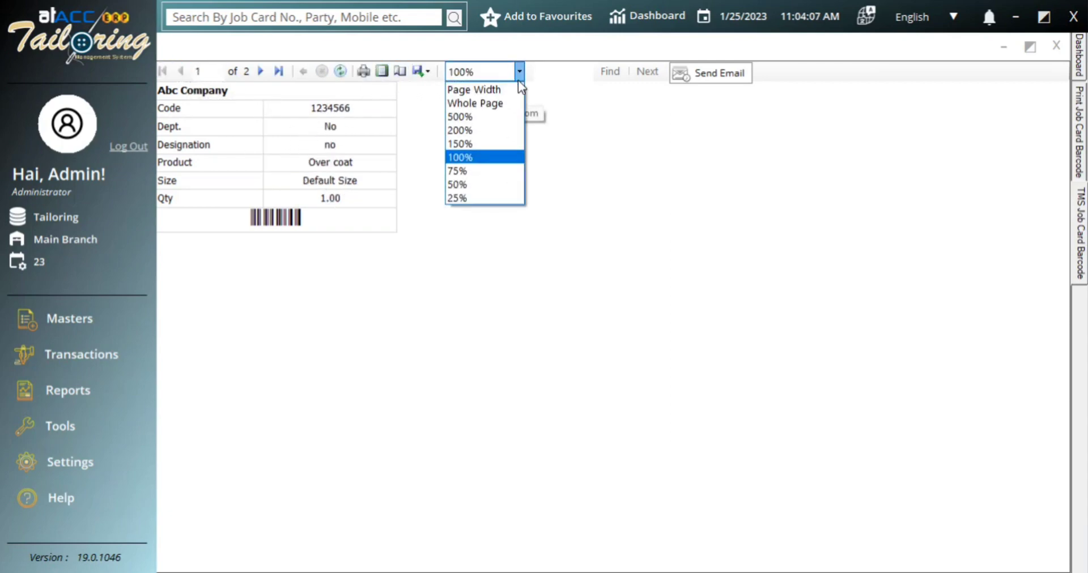
left_click(500, 133)
left_click(386, 74)
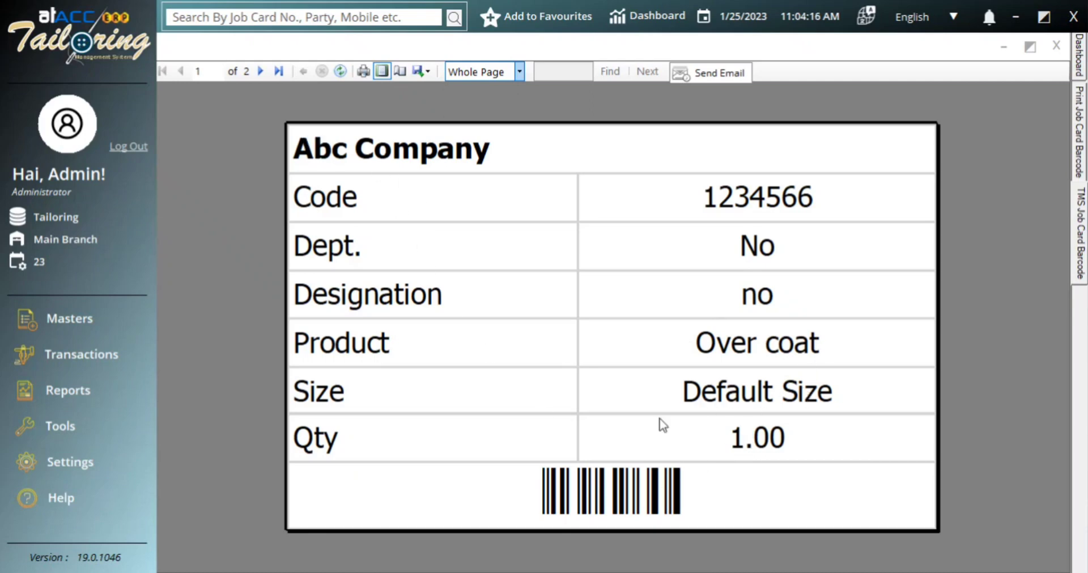
left_click(263, 70)
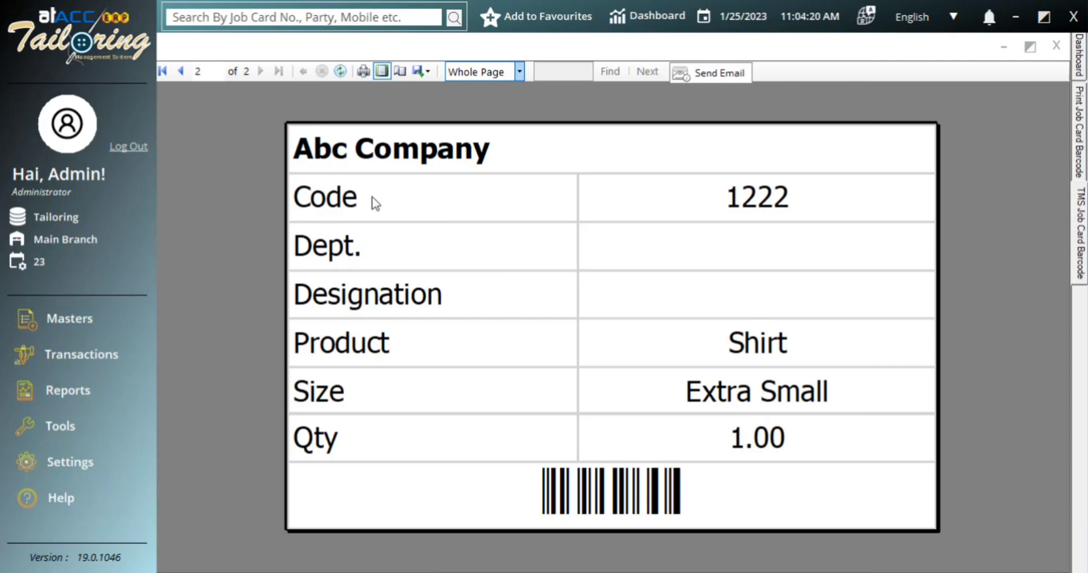
left_click(1056, 46)
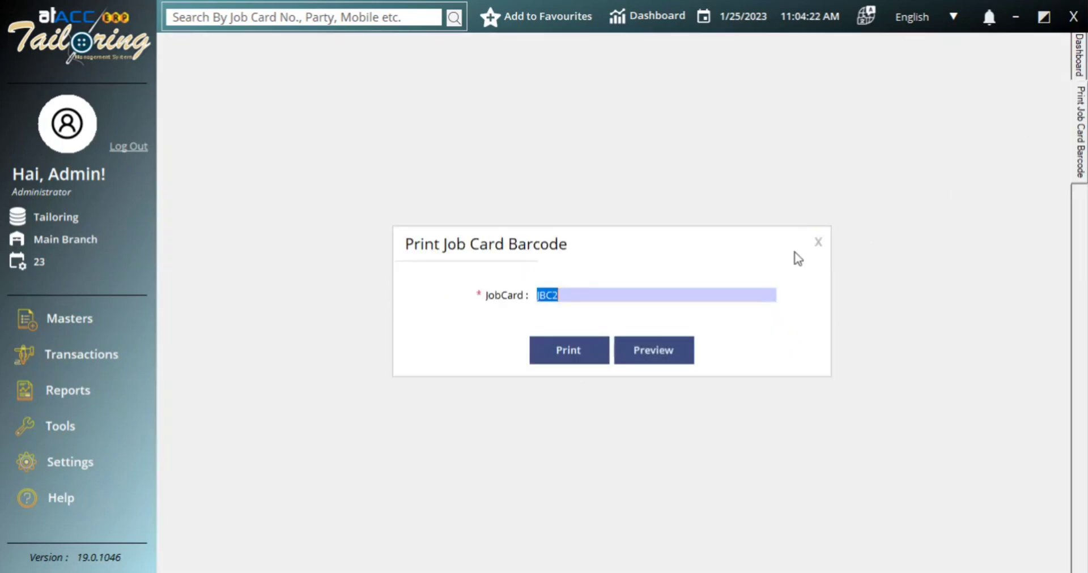
left_click(816, 244)
Examine the Import form with its Measurement, Product Measurement Mapping and Bill of Materials options, and close it
left_click(67, 428)
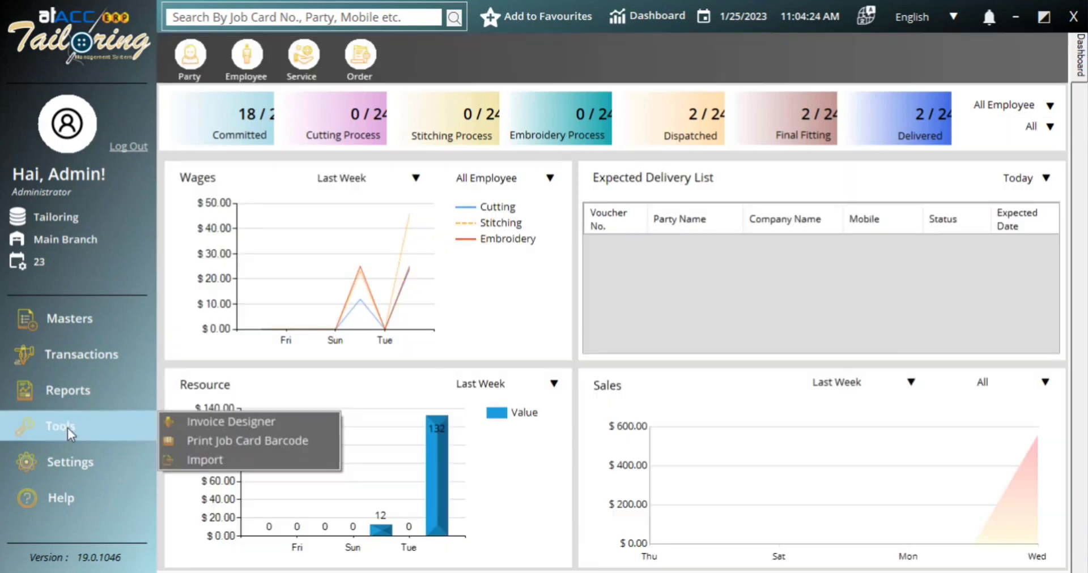
left_click(189, 459)
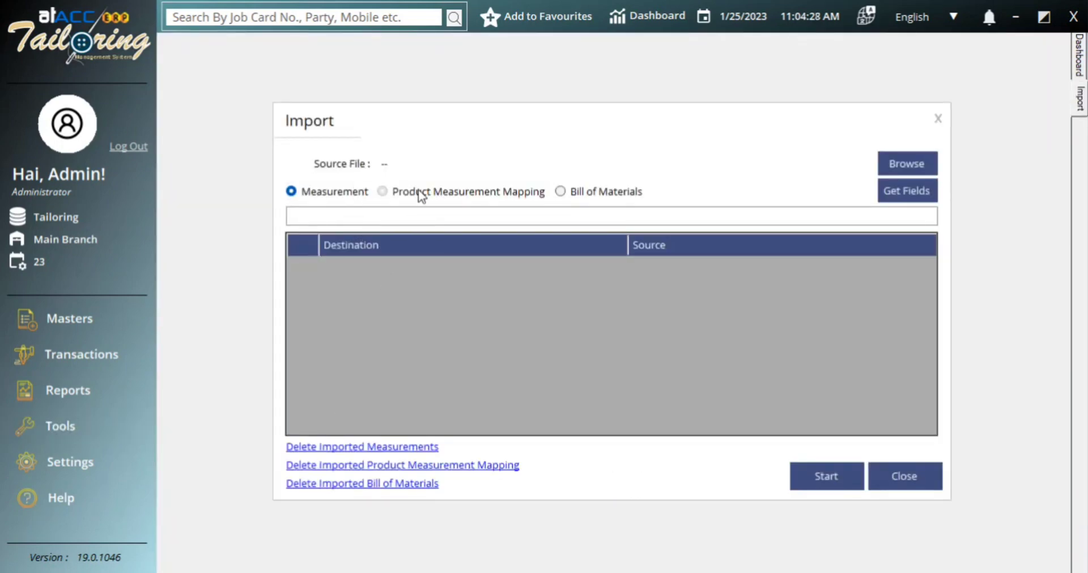
left_click(572, 191)
left_click(938, 119)
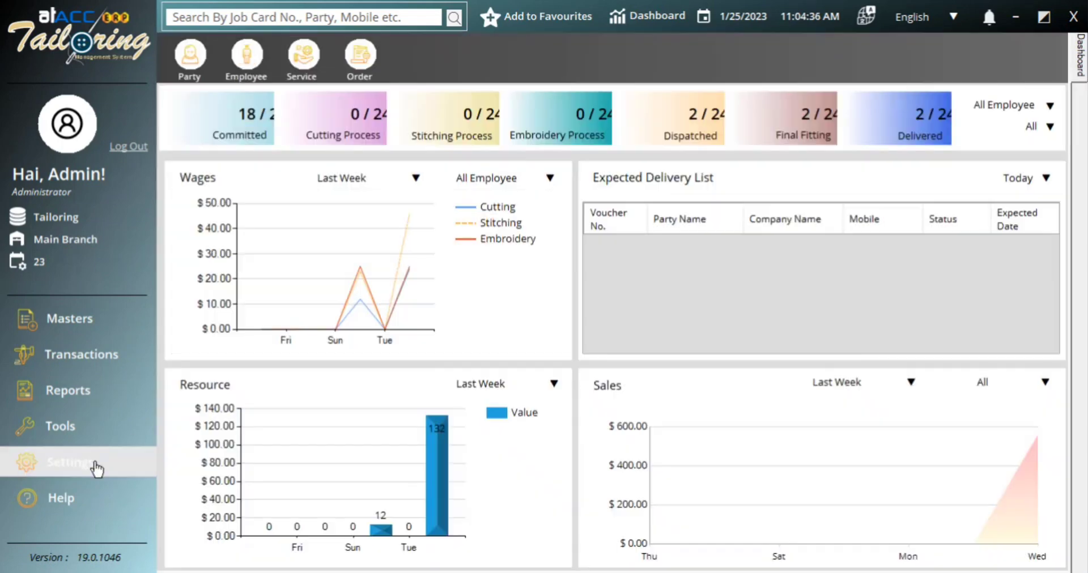
Examine the user wise settings for login user 123, including the Print PreView option, and close the form without saving
left_click(104, 464)
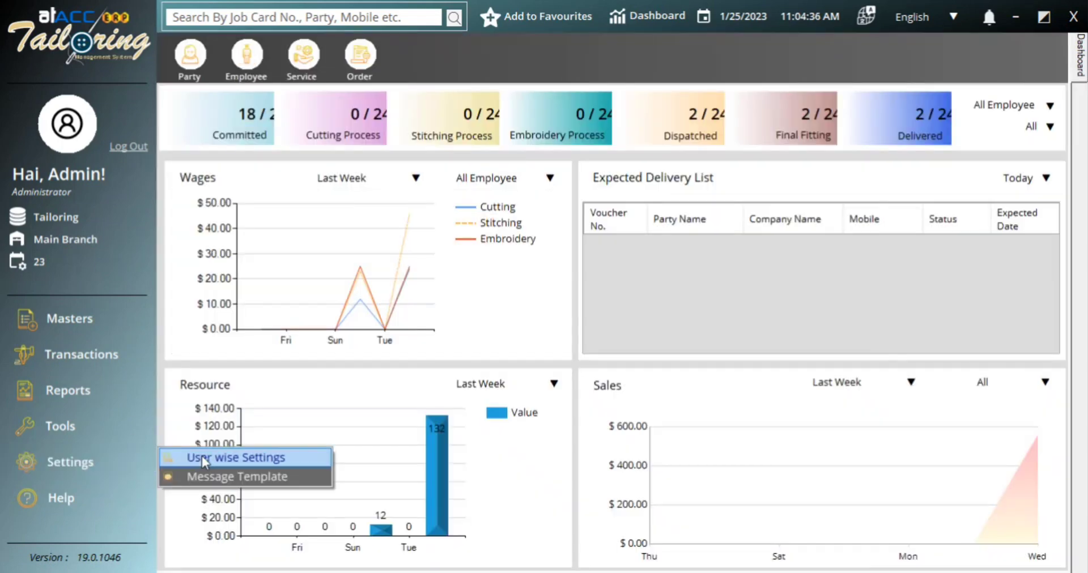
left_click(202, 456)
left_click(562, 189)
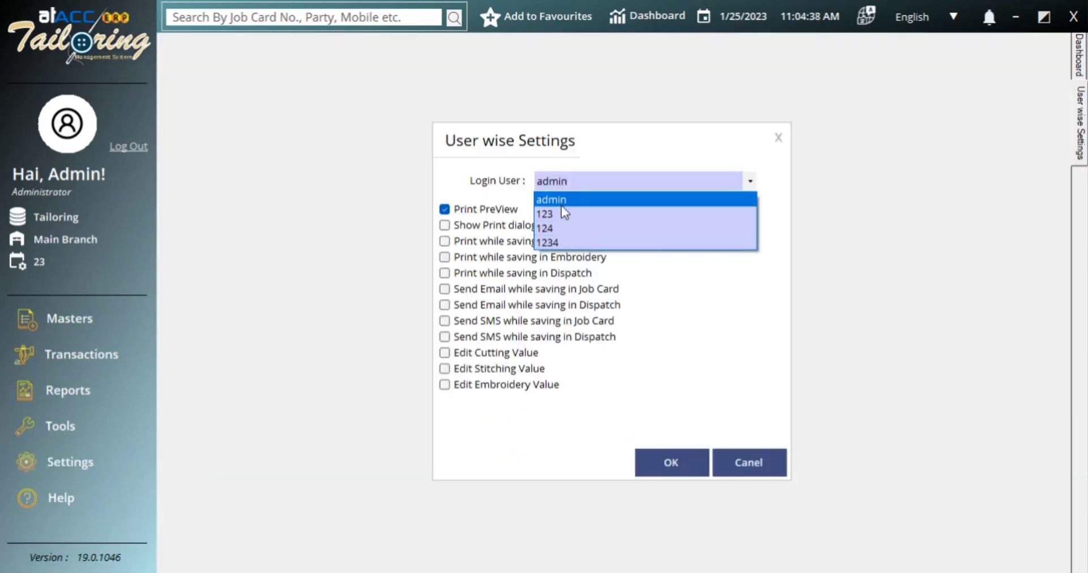
left_click(567, 210)
left_click(448, 209)
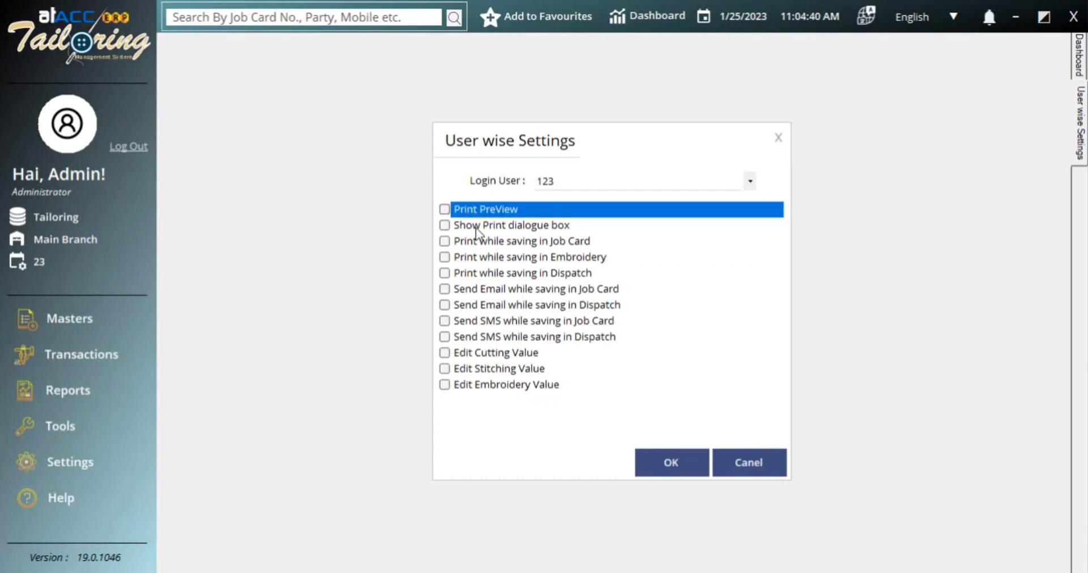
left_click(778, 138)
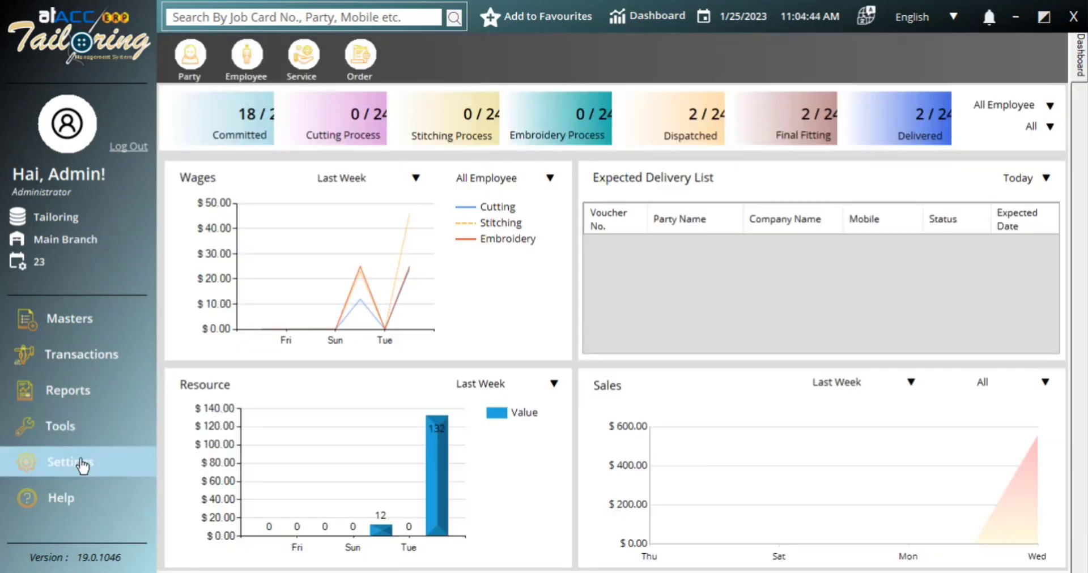
Examine the email and SMS message templates for job cards and dispatch, and close the form
left_click(71, 462)
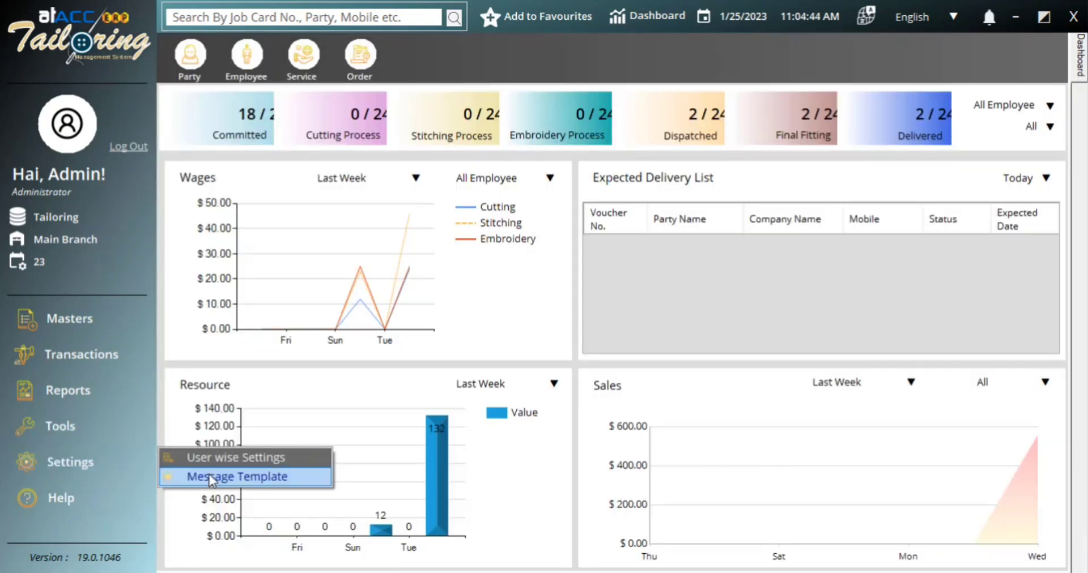
left_click(217, 479)
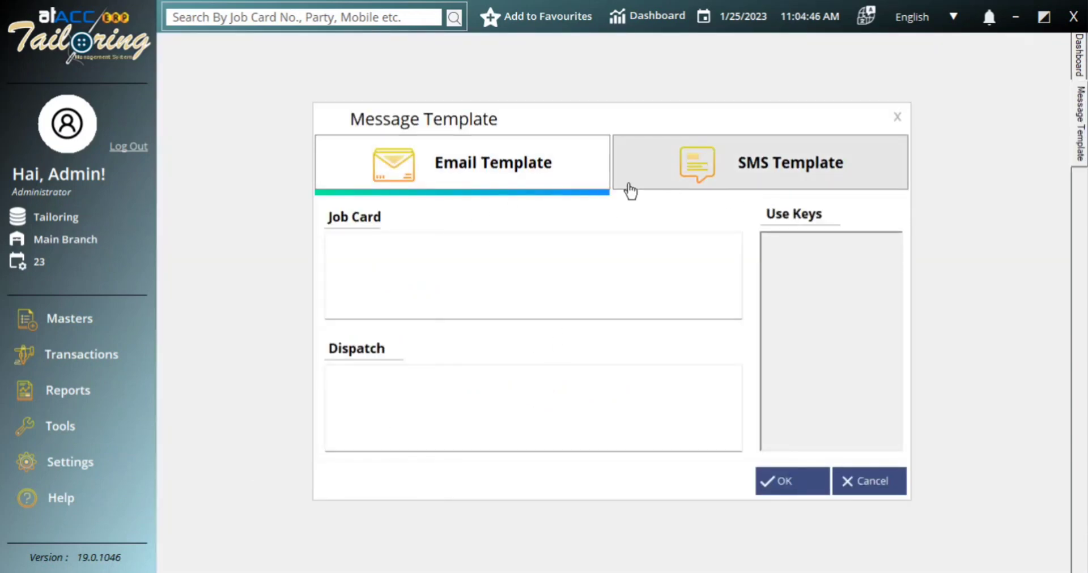
left_click(697, 170)
left_click(896, 117)
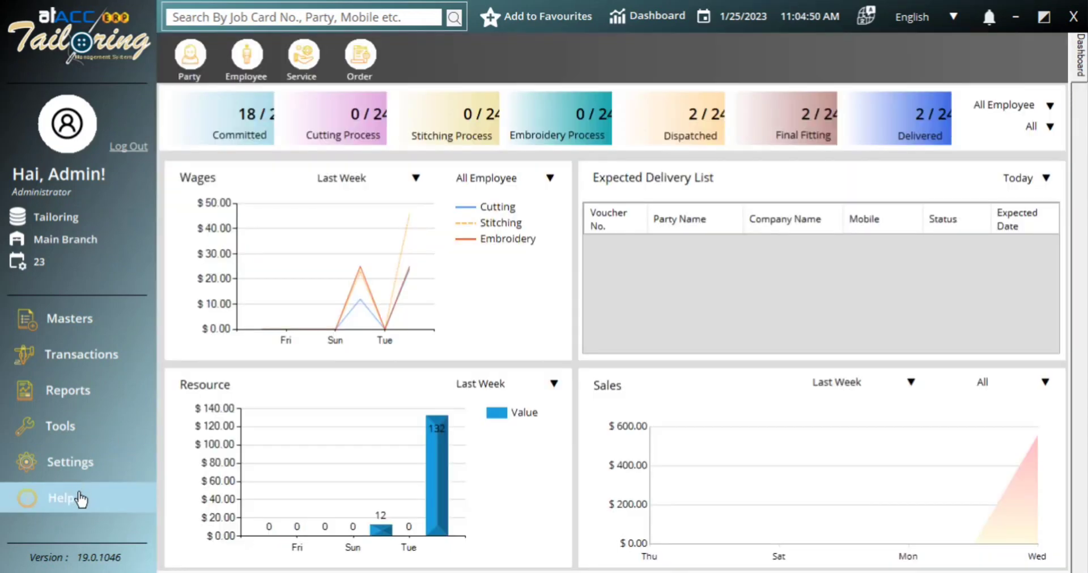
View the product's About Us information and close it
left_click(80, 499)
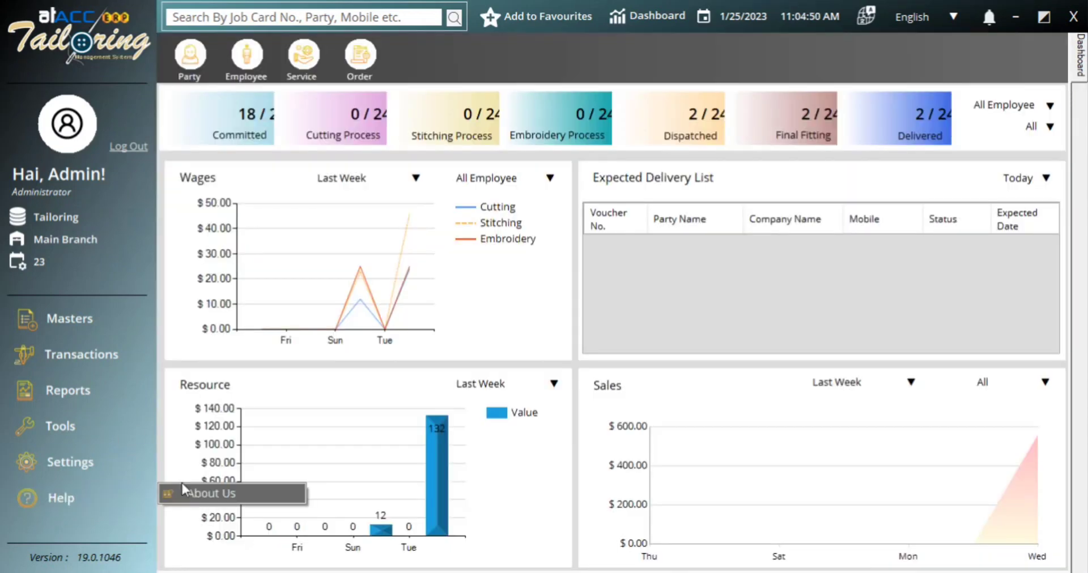
left_click(187, 493)
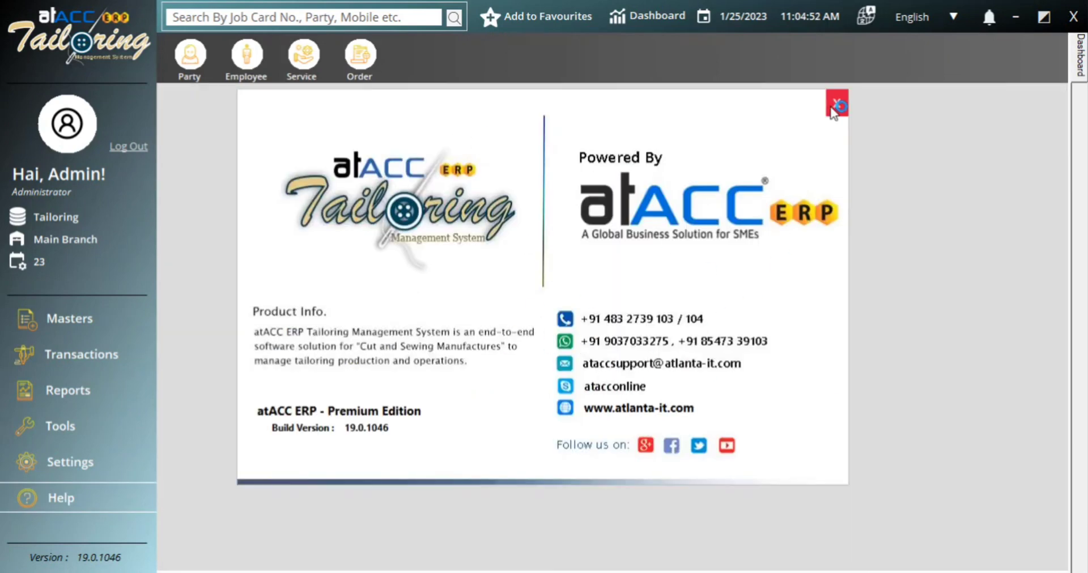
left_click(836, 103)
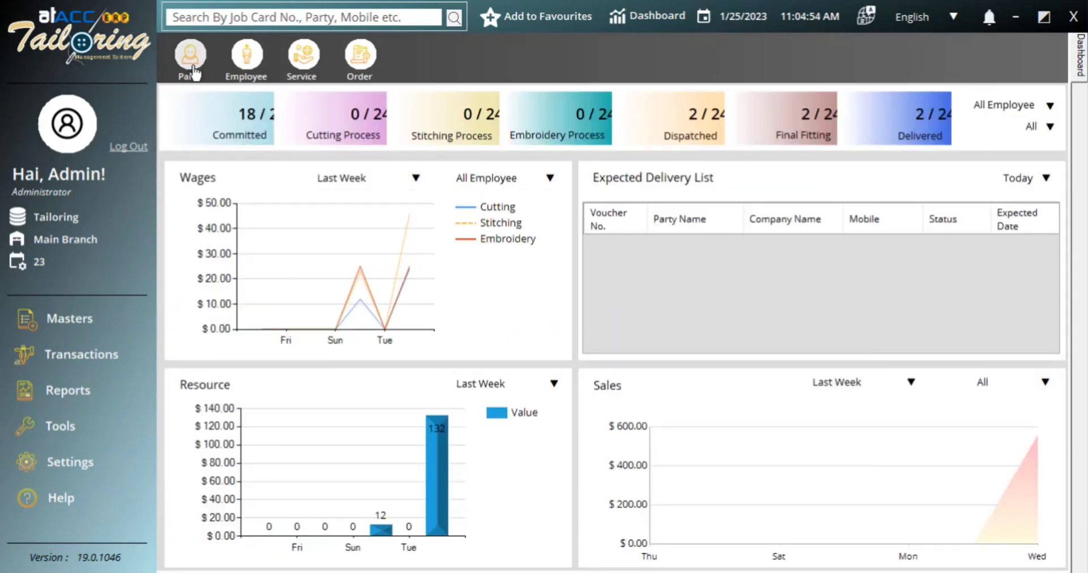